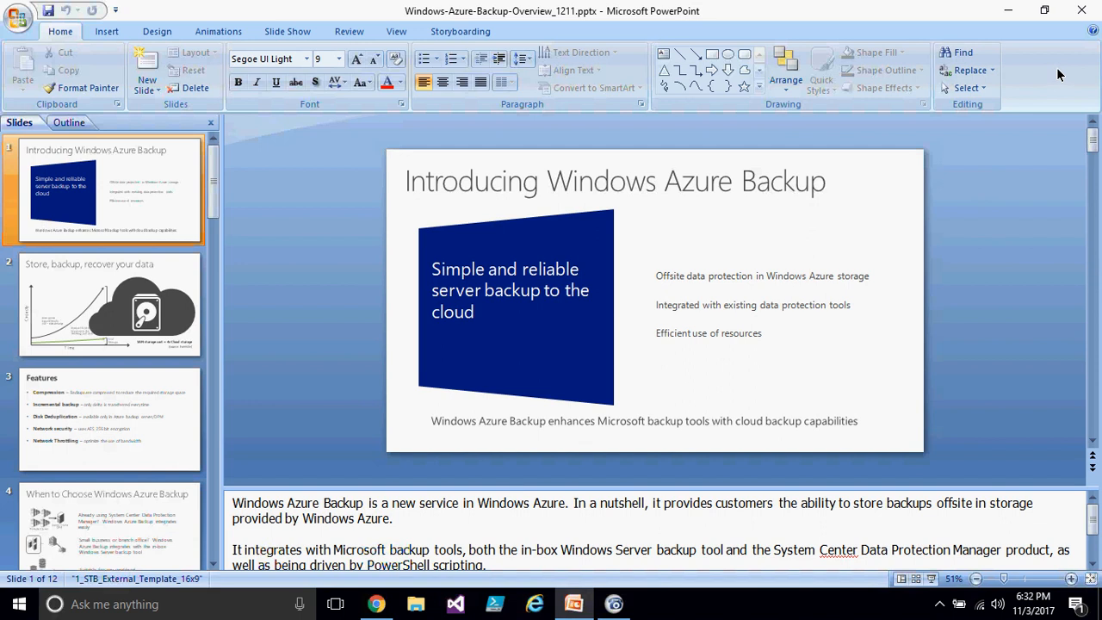
- Browse the opening slides of the Windows Azure Backup overview presentation
{"action": "left_click", "coordinate": [1010, 292]}
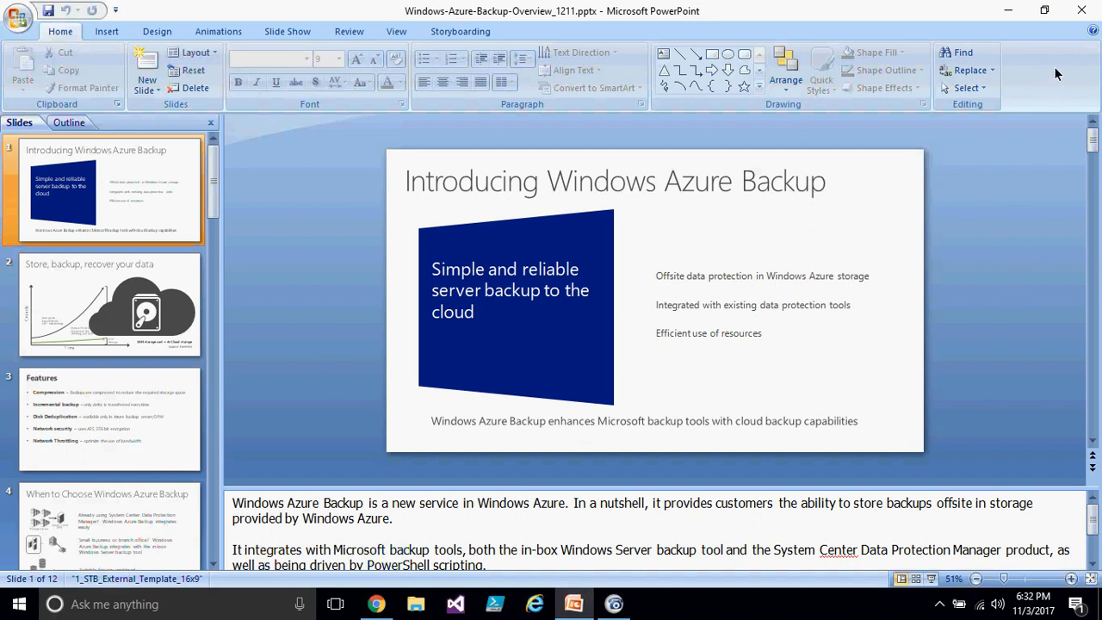
{"action": "left_click", "coordinate": [1028, 63]}
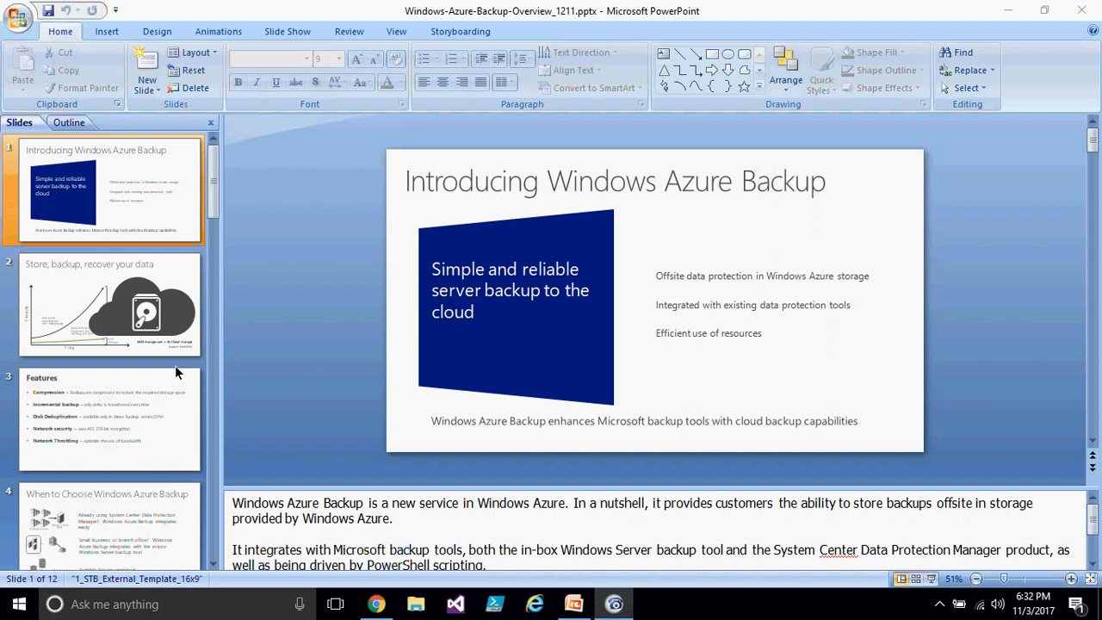
{"action": "left_click", "coordinate": [162, 295]}
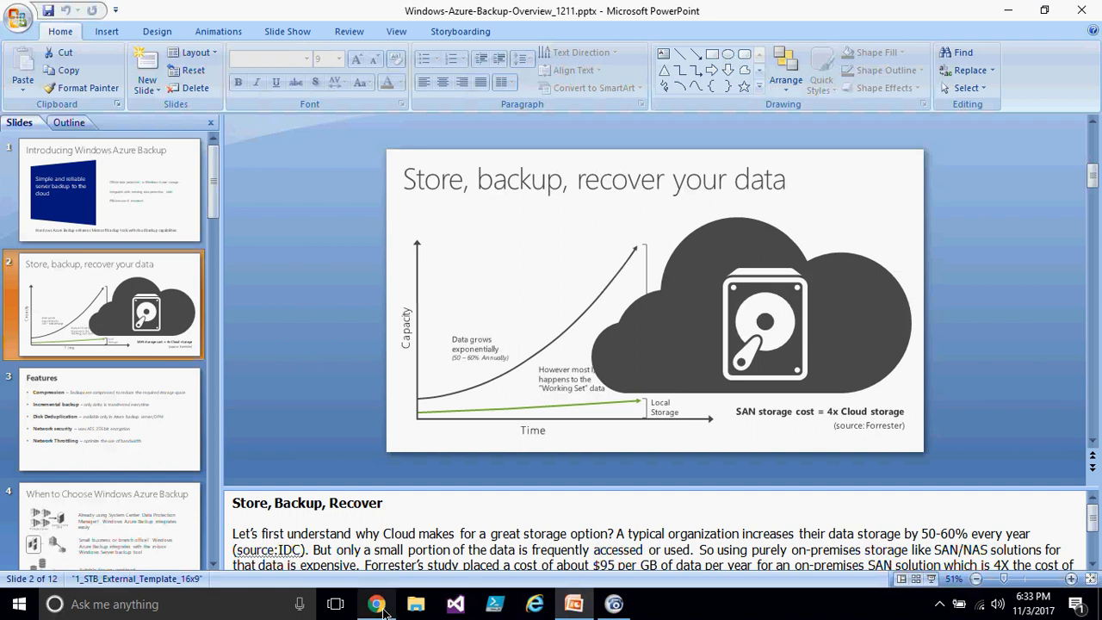
{"action": "mouse_move", "coordinate": [383, 609]}
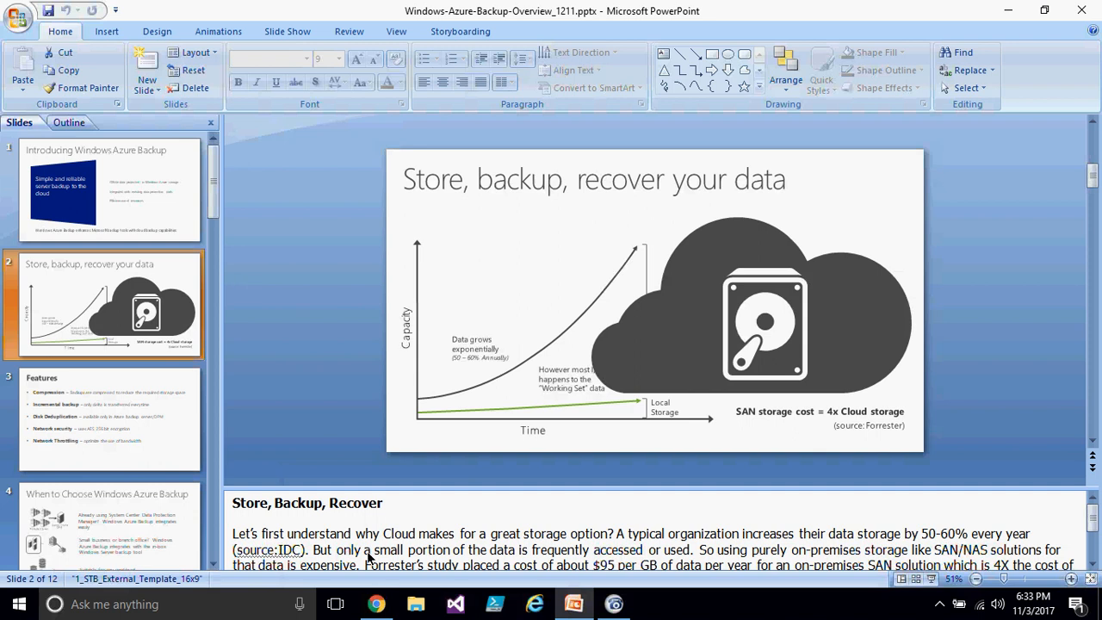
{"action": "left_click", "coordinate": [138, 185]}
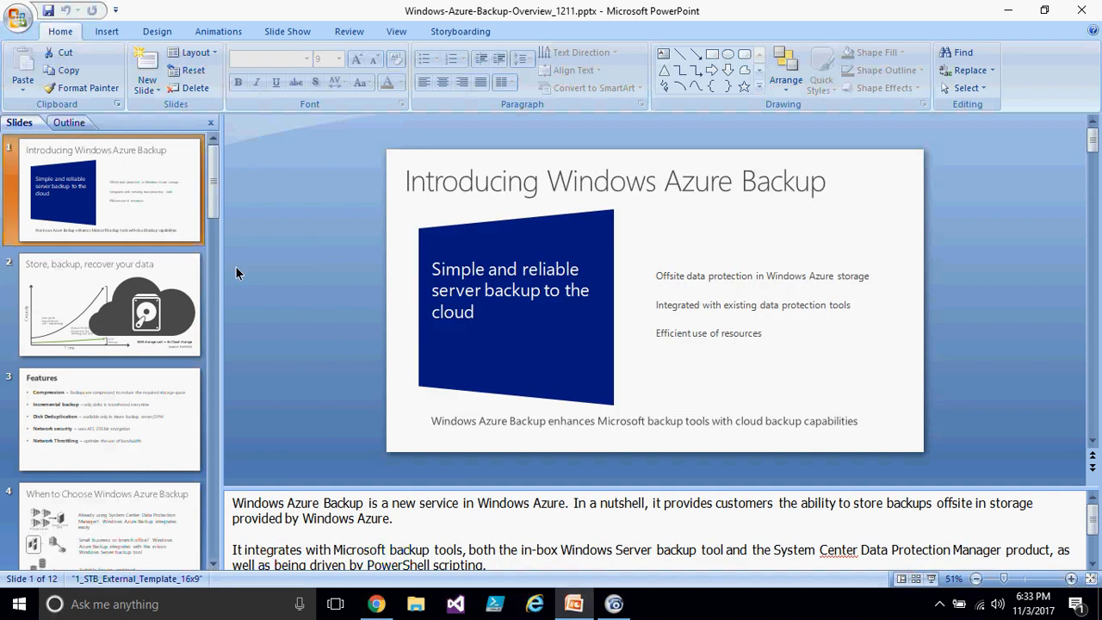
- Switch to the Azure portal and start creating a Backup and Site Recovery (OMS) resource from the Storage marketplace category
{"action": "left_click", "coordinate": [376, 604]}
{"action": "left_click", "coordinate": [90, 172]}
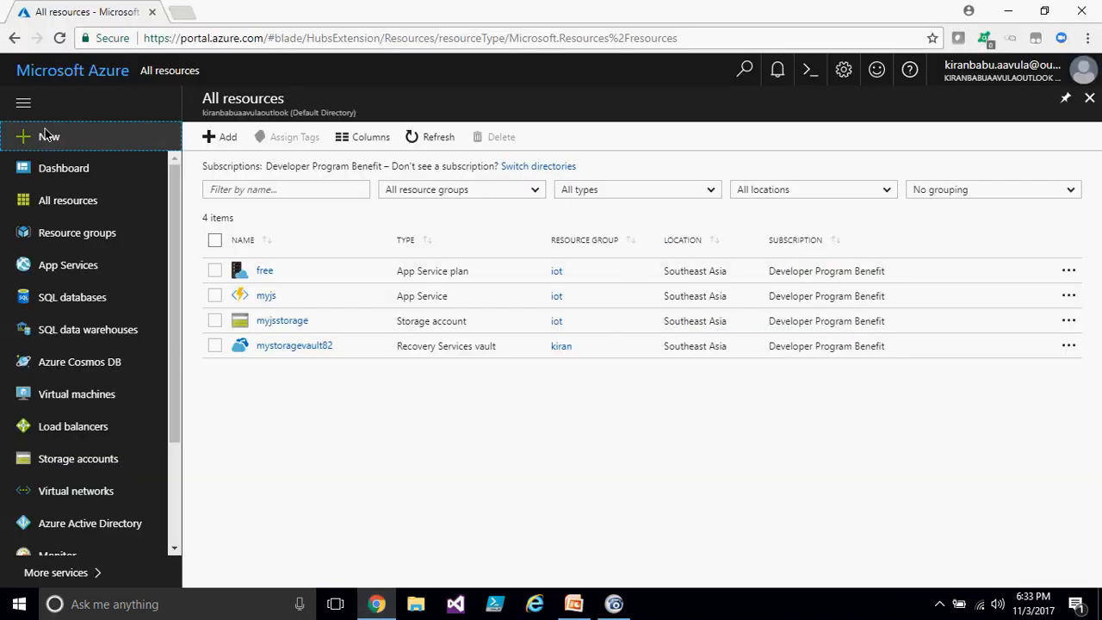
{"action": "left_click", "coordinate": [52, 138]}
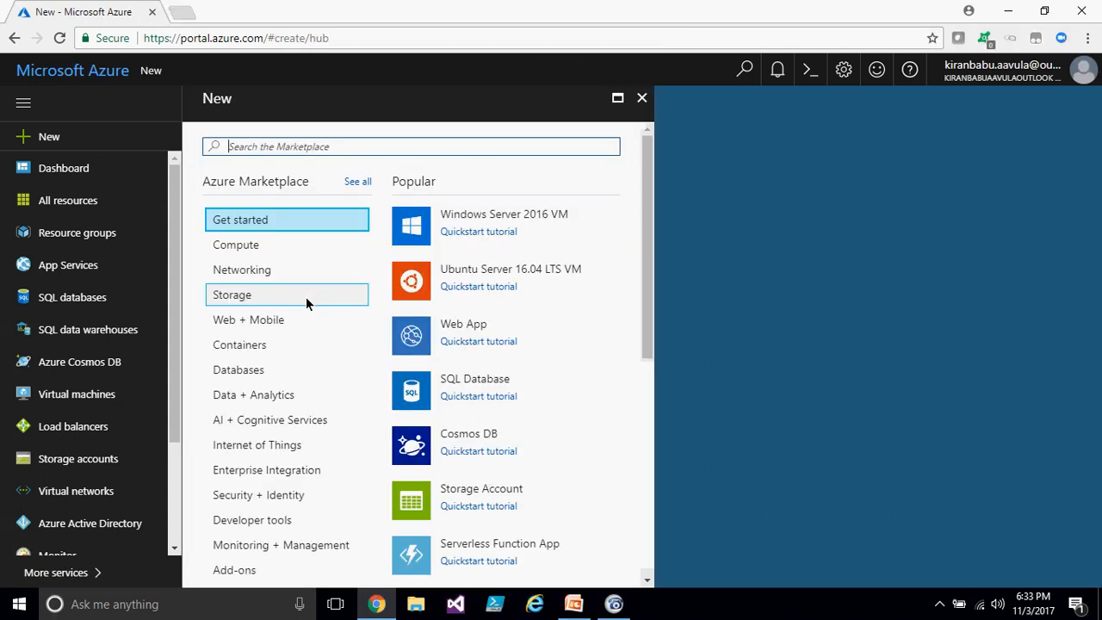
{"action": "left_click", "coordinate": [278, 295]}
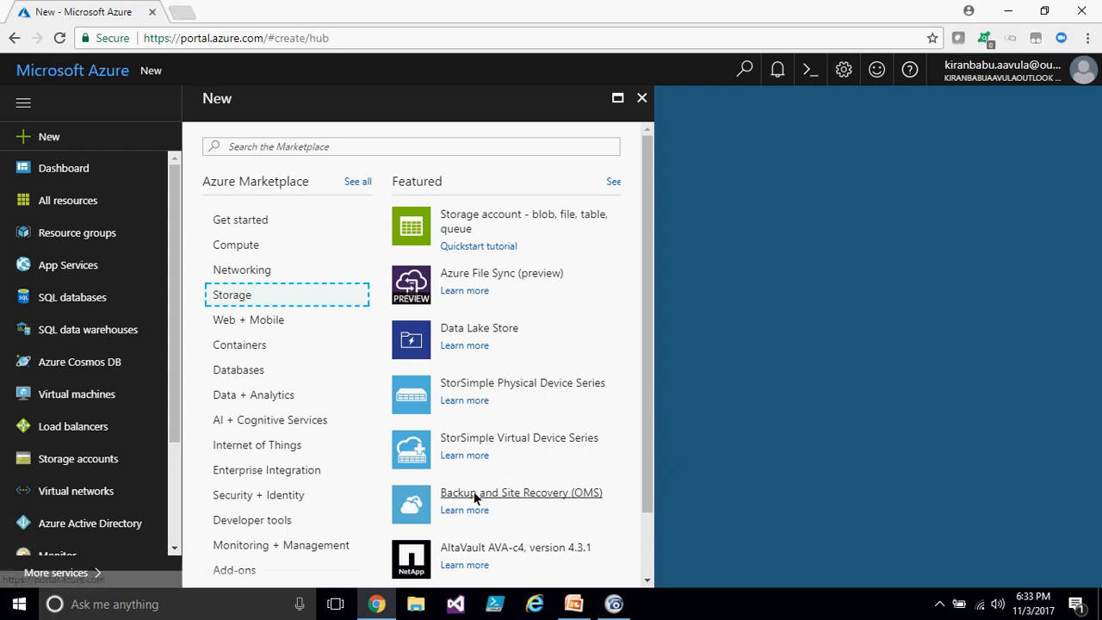
{"action": "left_click", "coordinate": [547, 494]}
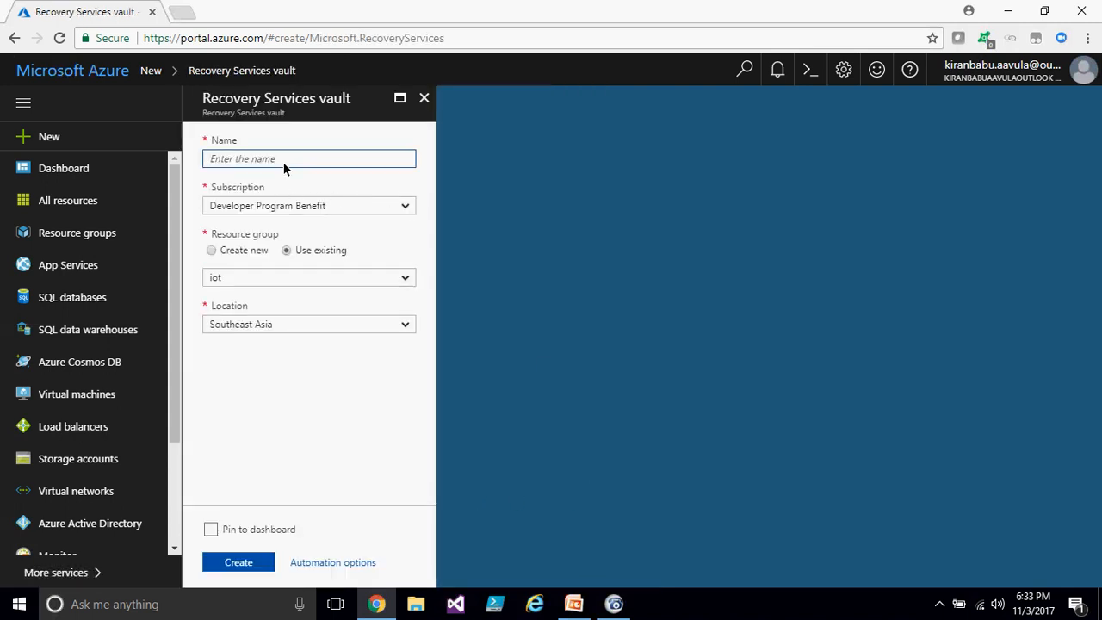
- Create the Recovery Services vault named kiranbkp in a new resource group DEMO
{"action": "type", "text": "kiranbkp"}
{"action": "left_click", "coordinate": [213, 252]}
{"action": "left_click", "coordinate": [238, 282]}
{"action": "type", "text": "DB"}
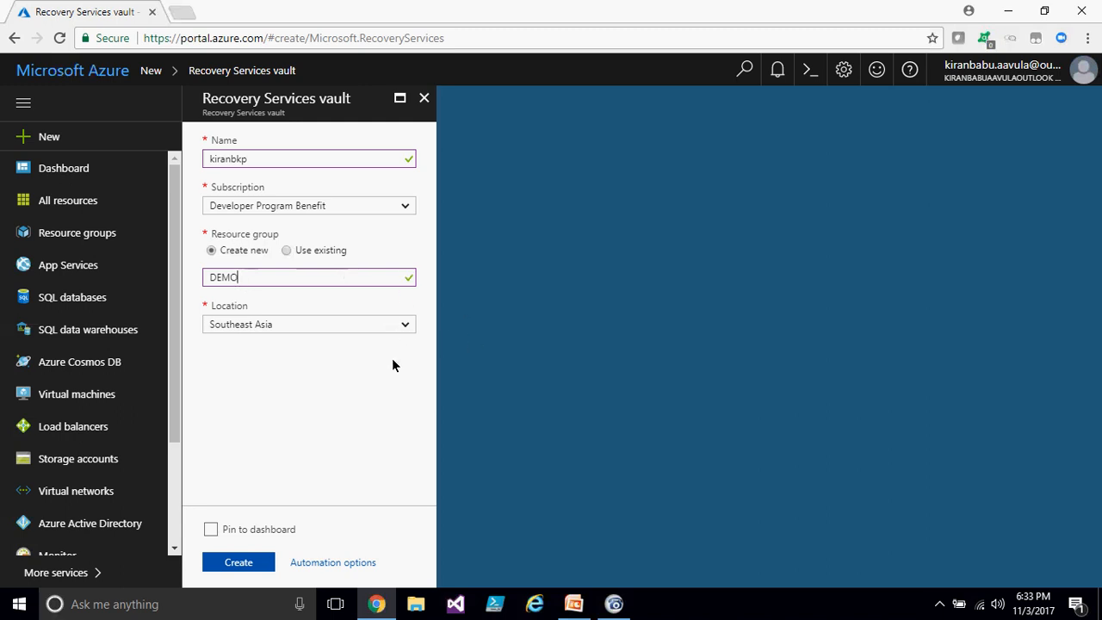
{"action": "left_click", "coordinate": [234, 564]}
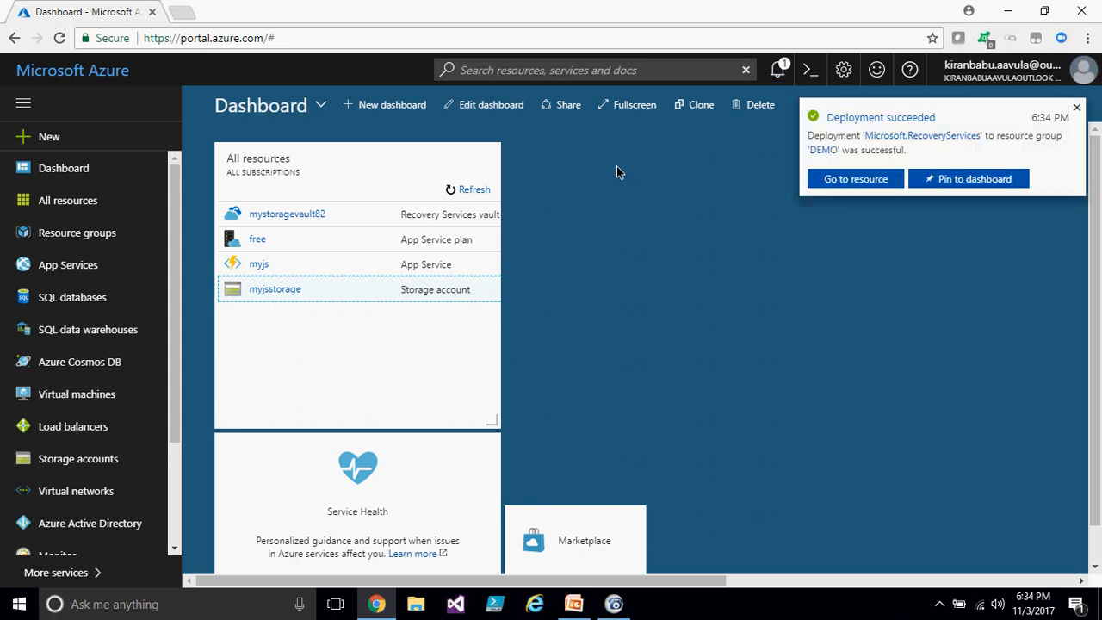
- Open the kiranbkp vault from the list of all resources
{"action": "left_click", "coordinate": [1076, 106]}
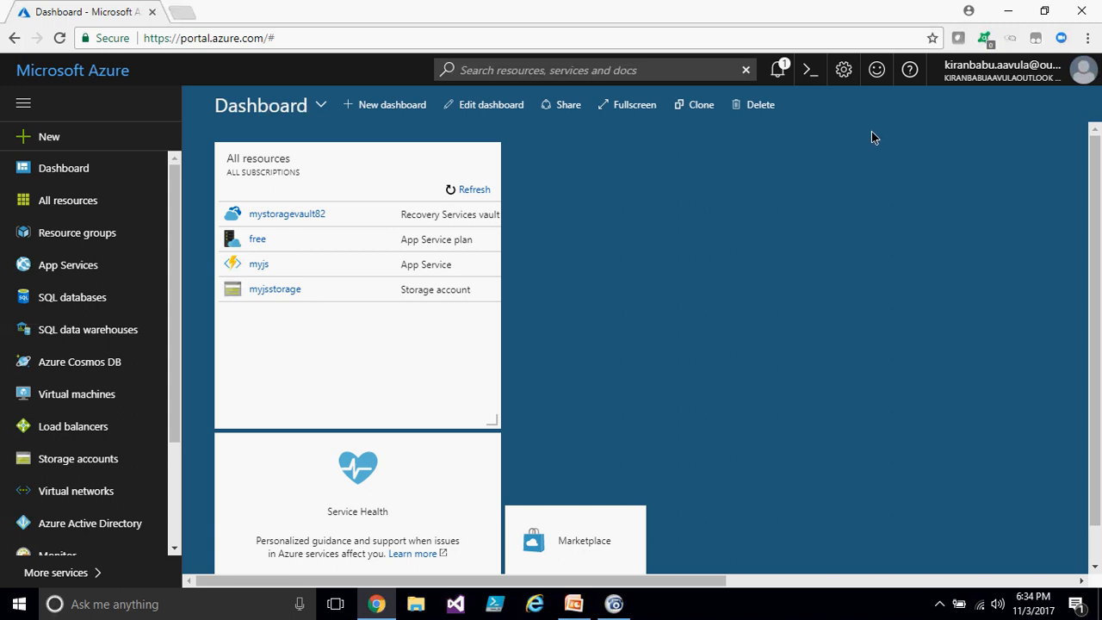
{"action": "left_click", "coordinate": [95, 201]}
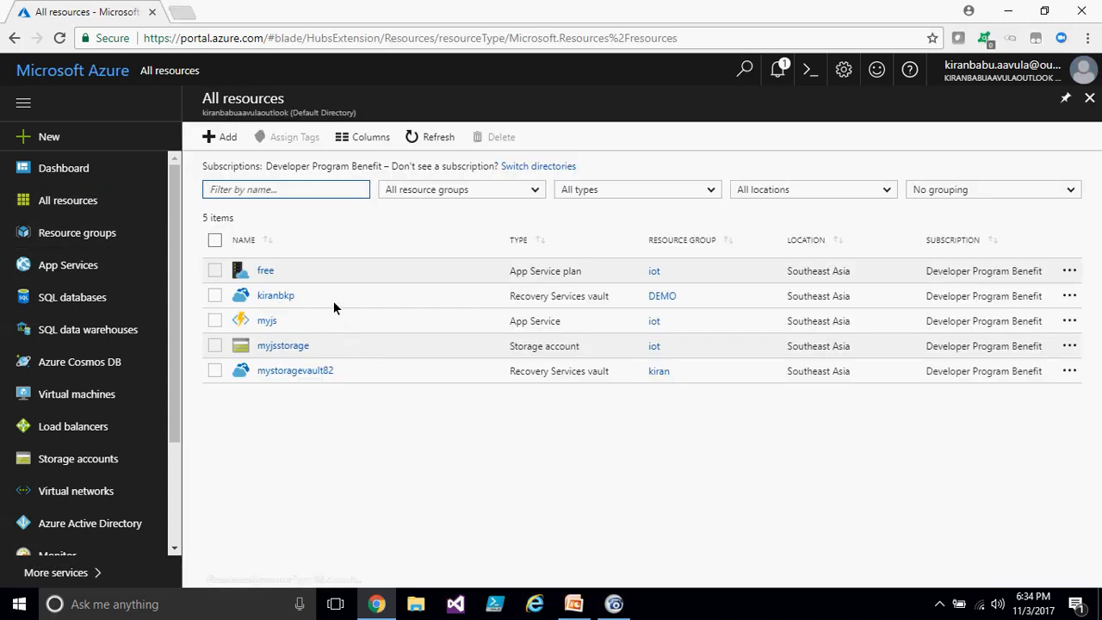
{"action": "left_click", "coordinate": [277, 296]}
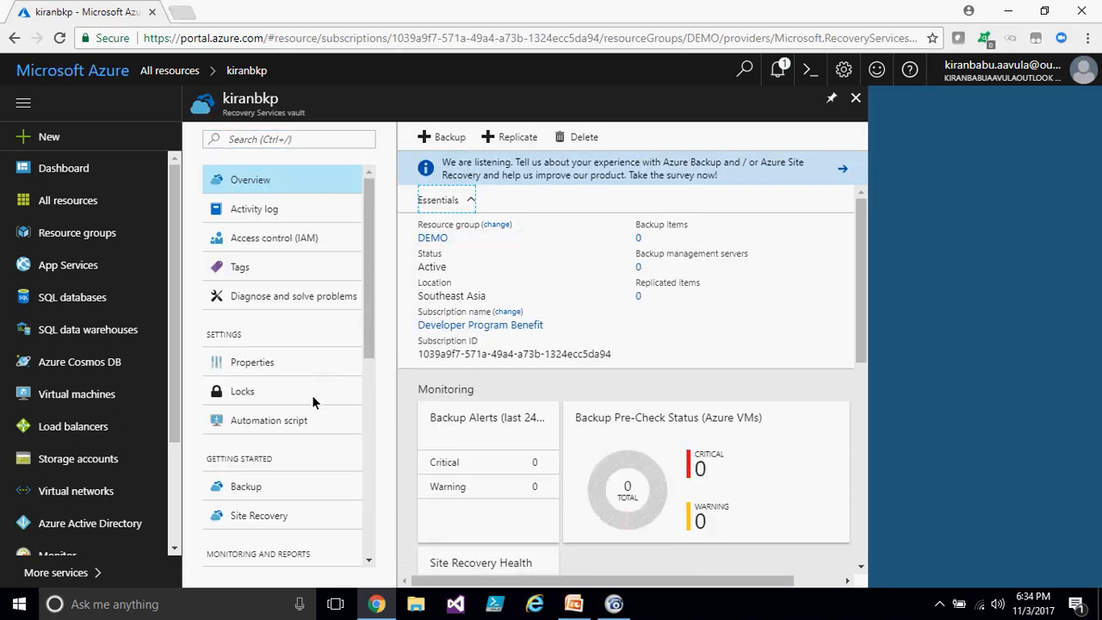
- Start a vault backup and set the workload location to On-Premises
{"action": "left_click", "coordinate": [438, 145]}
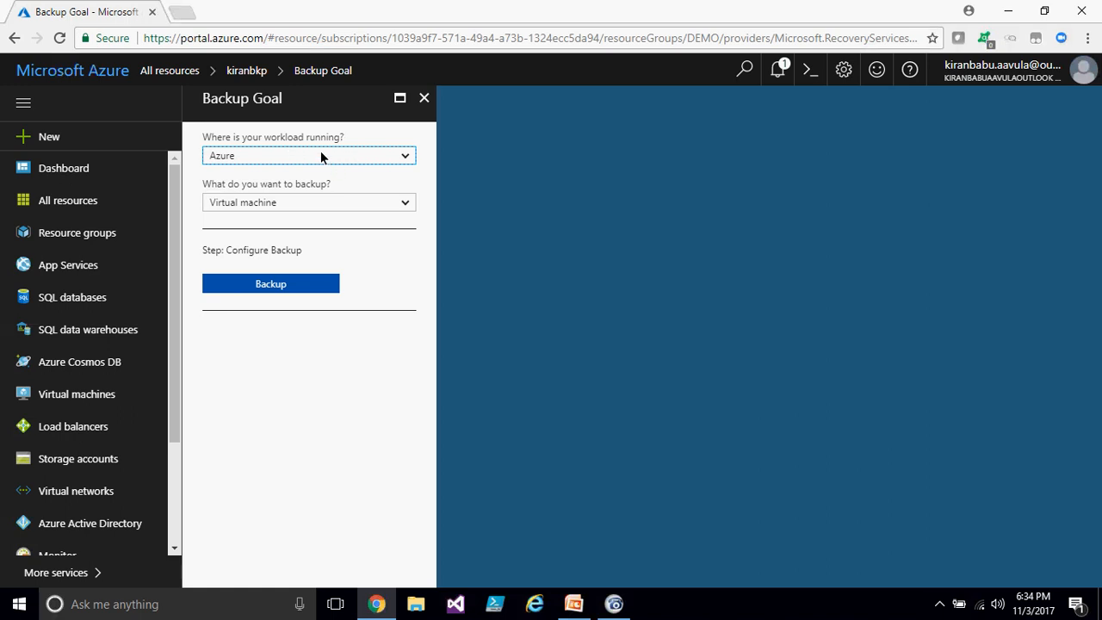
{"action": "left_click", "coordinate": [248, 156]}
{"action": "left_click", "coordinate": [248, 157]}
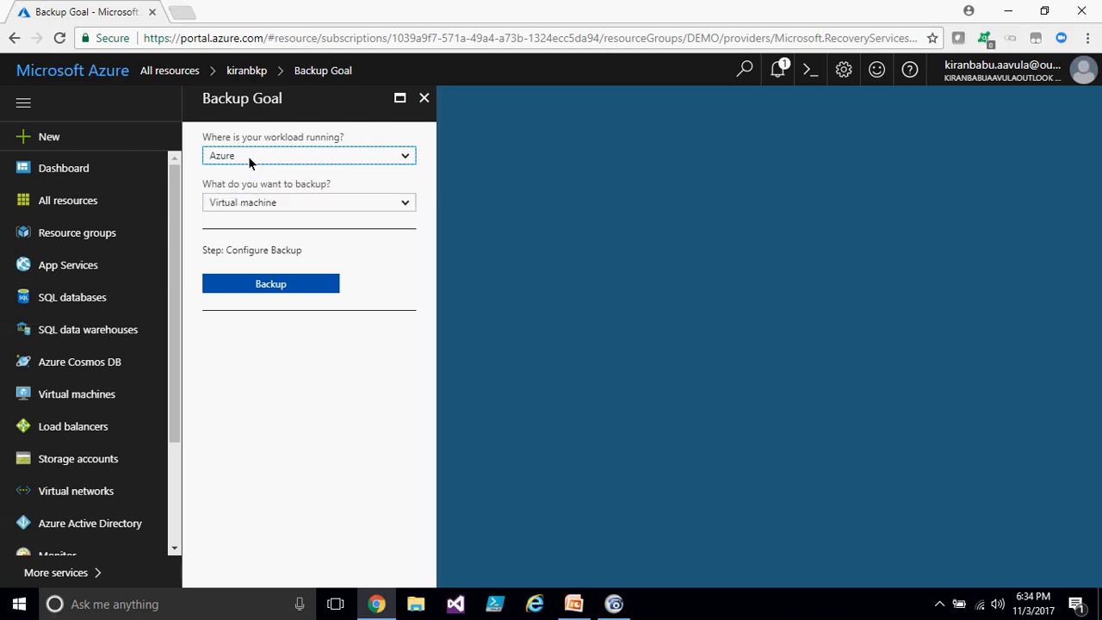
{"action": "left_click", "coordinate": [305, 206]}
{"action": "left_click", "coordinate": [282, 205]}
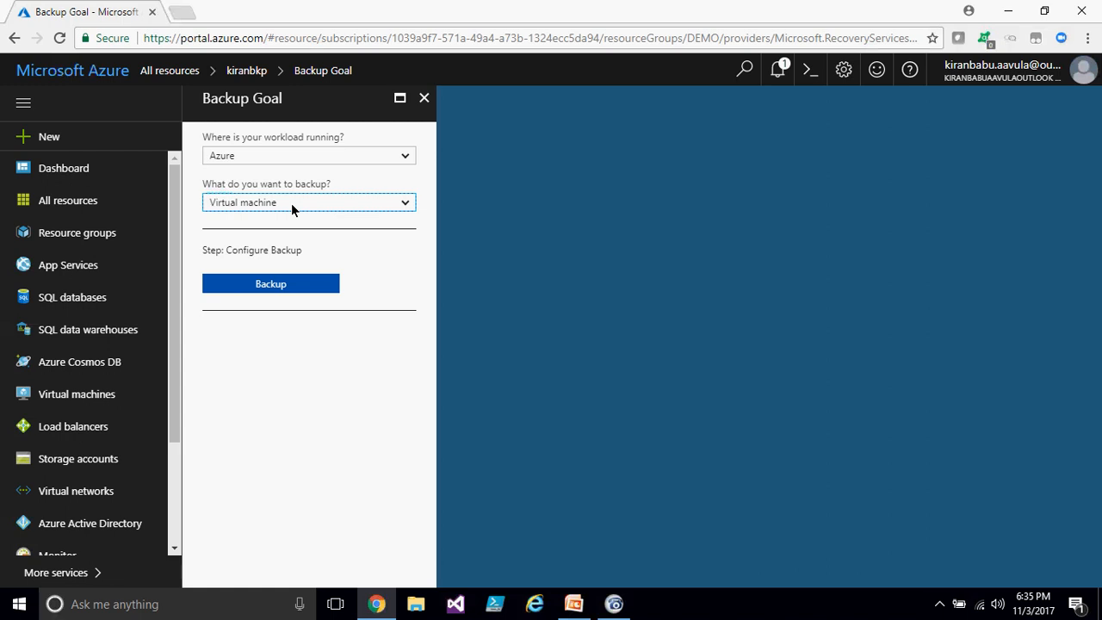
{"action": "left_click", "coordinate": [304, 157]}
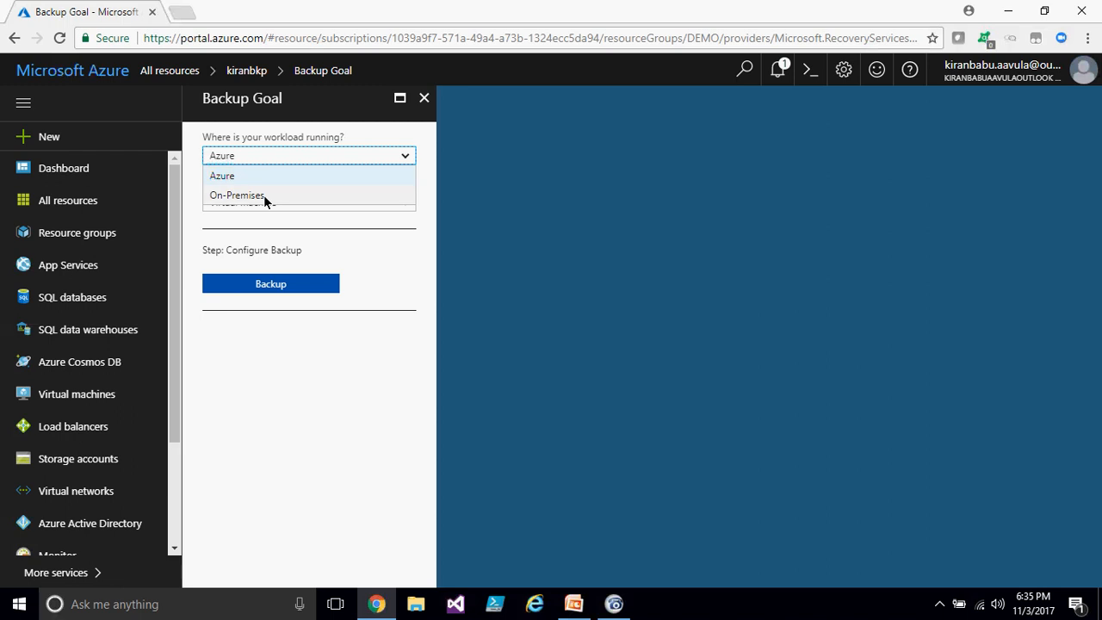
{"action": "left_click", "coordinate": [263, 196]}
- Choose Files and folders as the backup item and open Prepare Infrastructure
{"action": "left_click", "coordinate": [303, 203]}
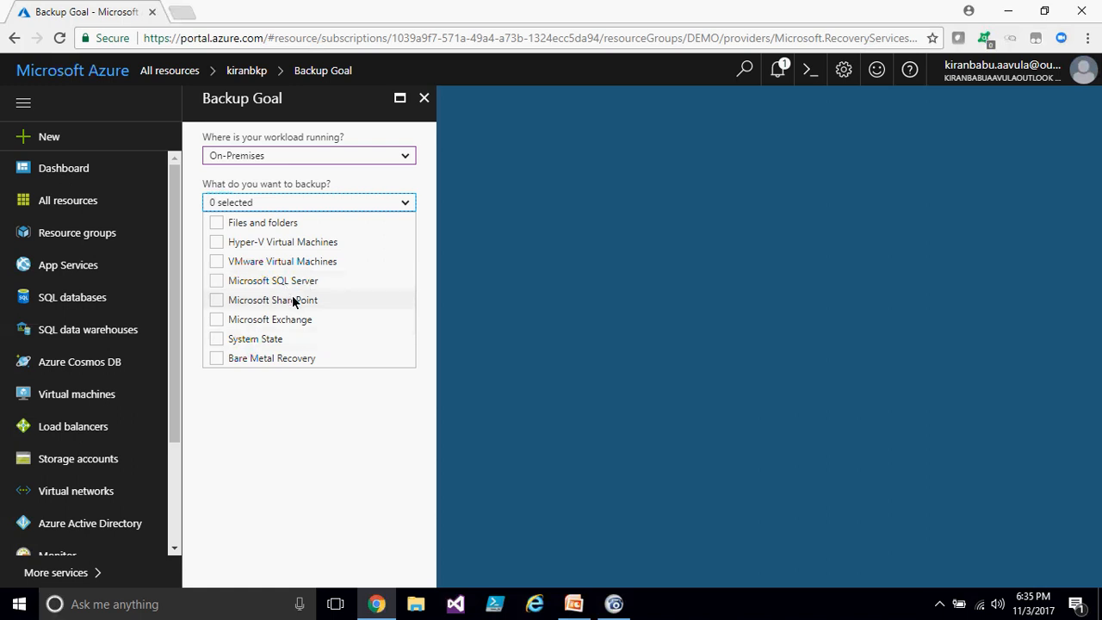
{"action": "left_click", "coordinate": [215, 222]}
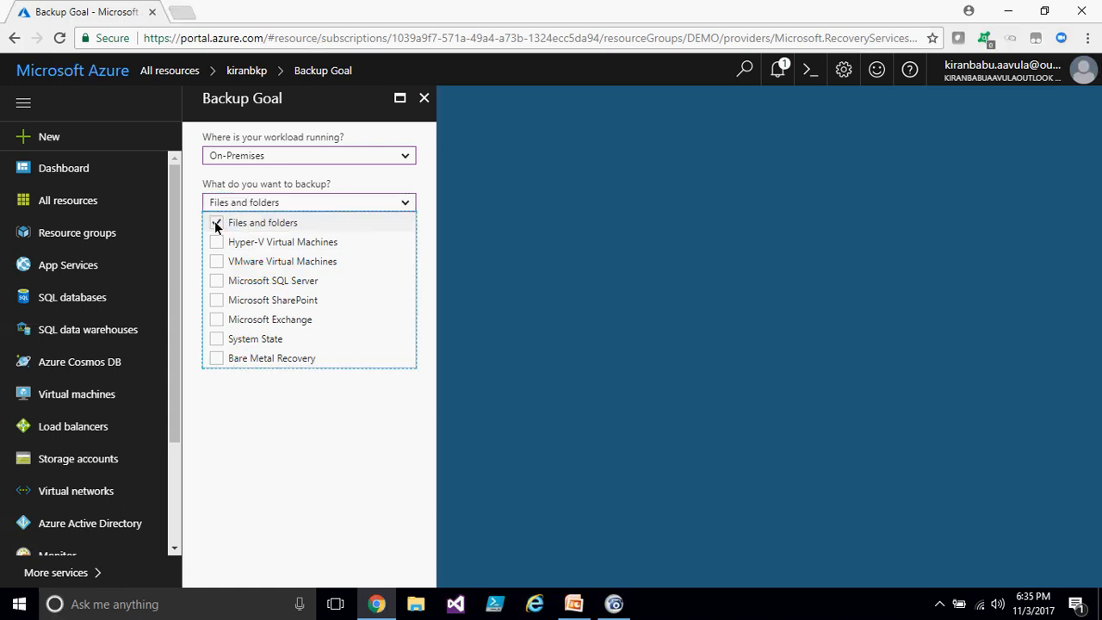
{"action": "left_click", "coordinate": [319, 416]}
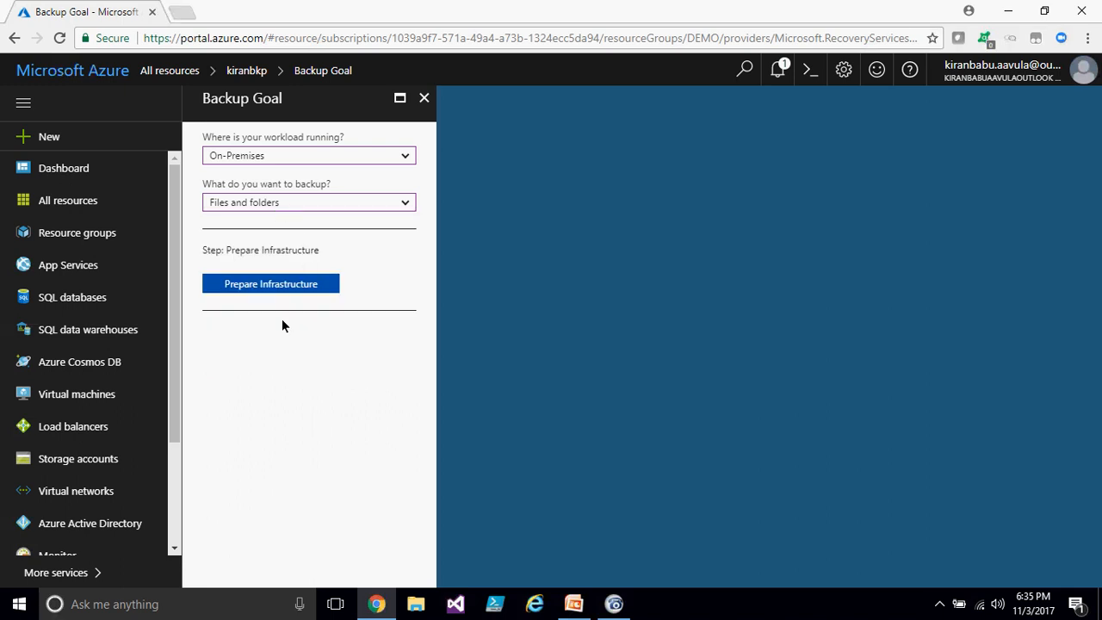
{"action": "left_click", "coordinate": [310, 289]}
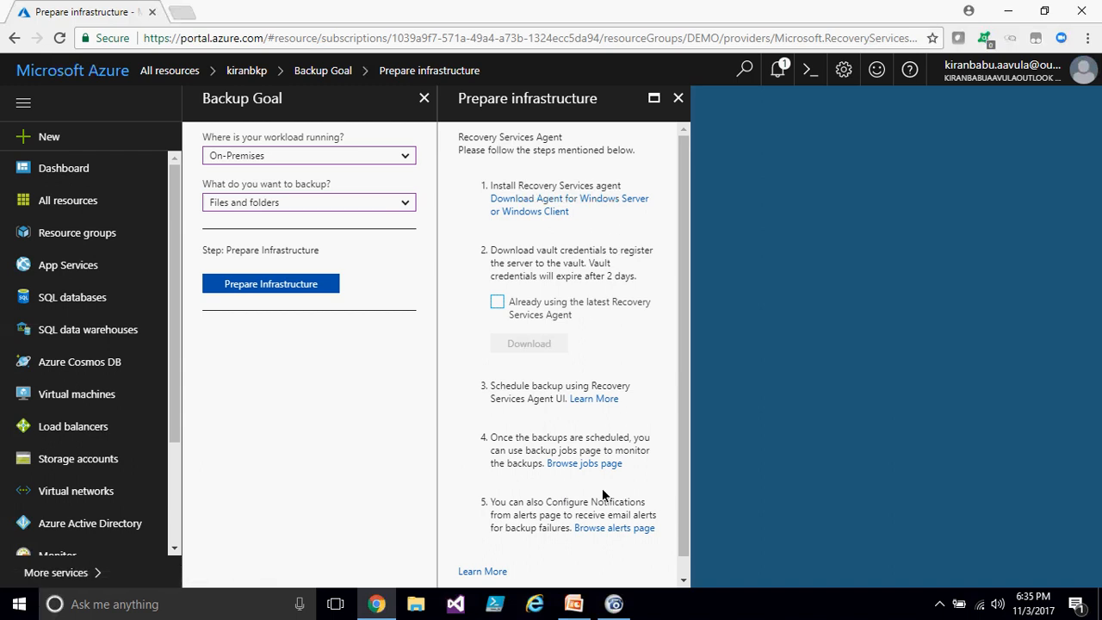
- Download the Recovery Services Agent for Windows and run its installer anyway
{"action": "left_click", "coordinate": [547, 209]}
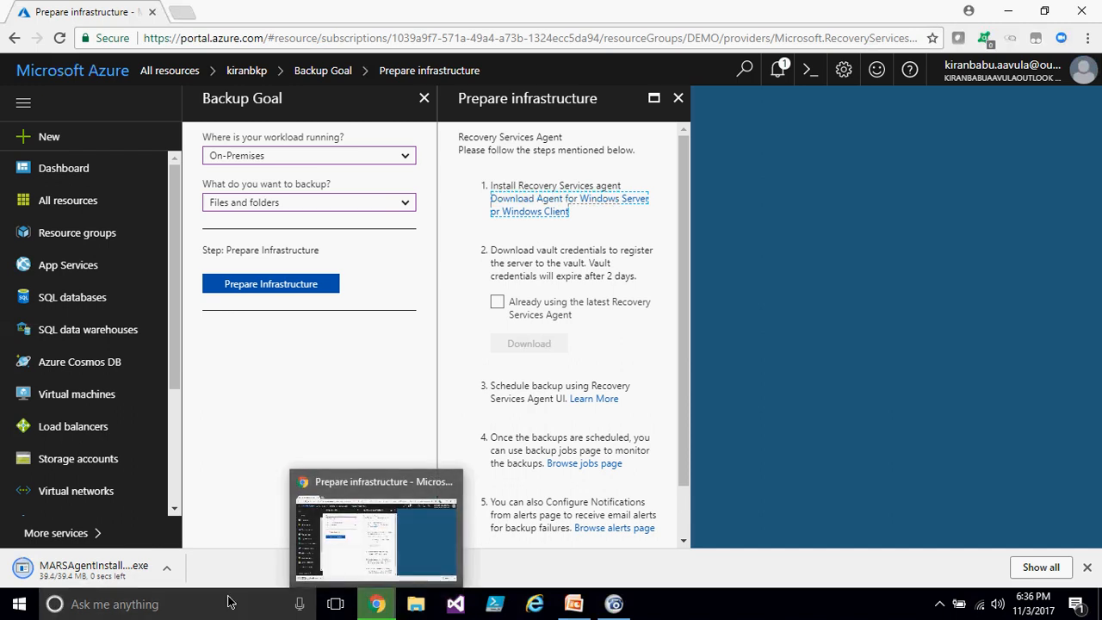
{"action": "left_click", "coordinate": [413, 613]}
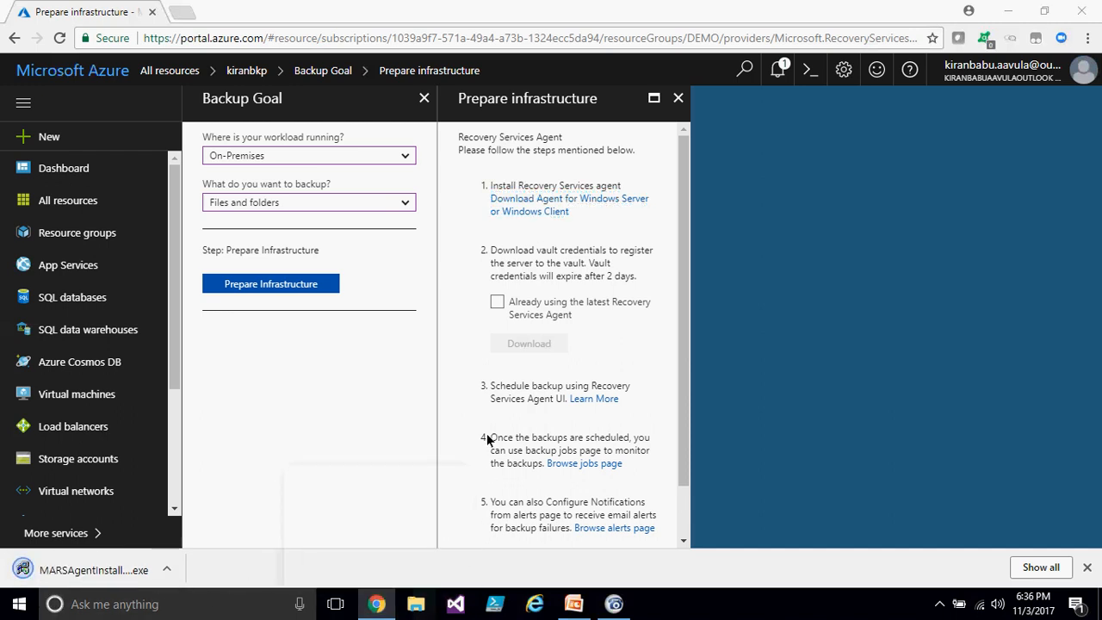
{"action": "left_click", "coordinate": [28, 582]}
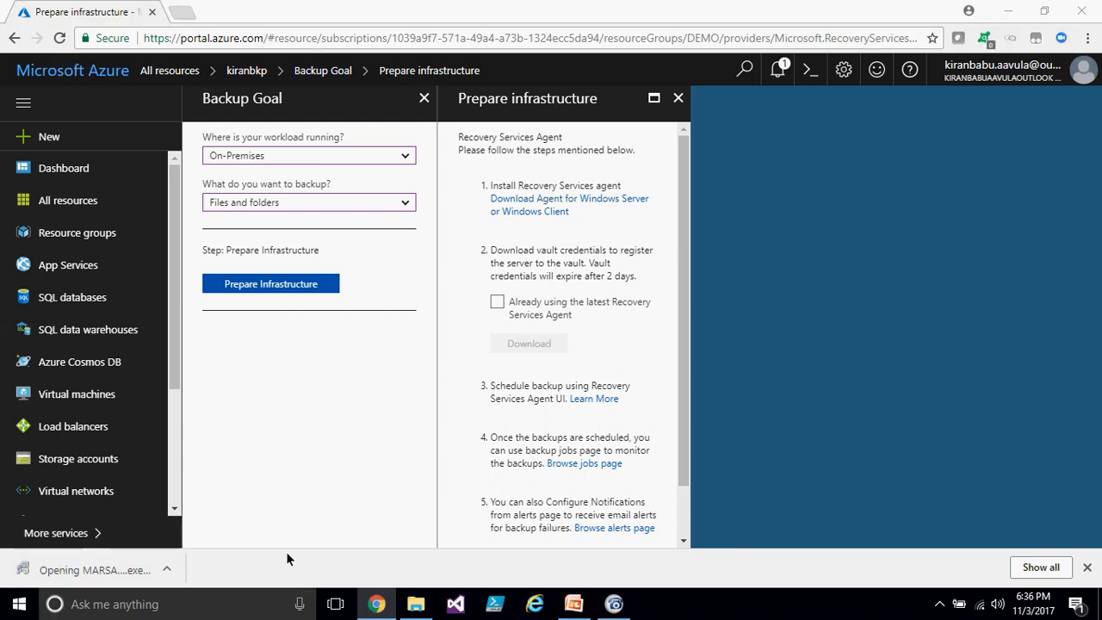
{"action": "left_click", "coordinate": [98, 570]}
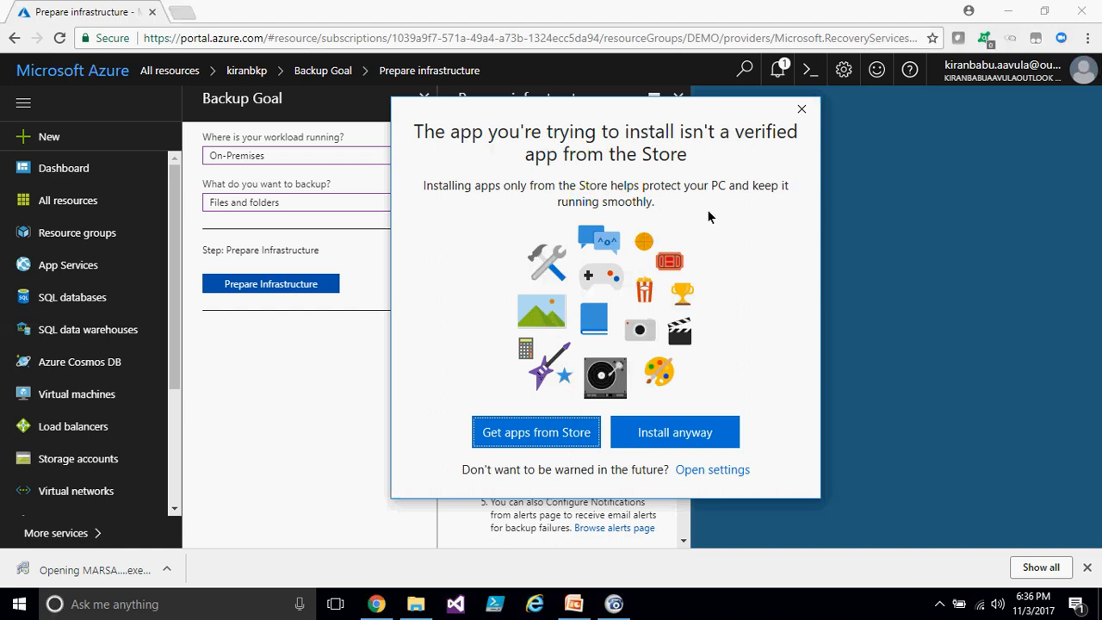
{"action": "left_click", "coordinate": [691, 440]}
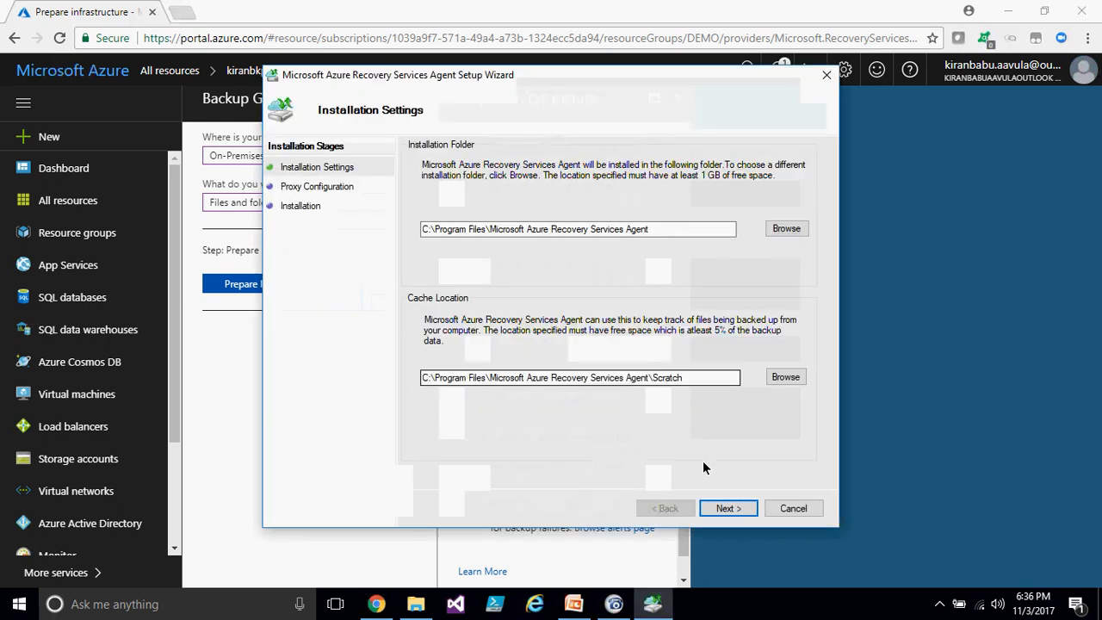
- Advance through the agent setup wizard with the default installation and cache folders
{"action": "left_click", "coordinate": [712, 508]}
{"action": "left_click", "coordinate": [713, 507]}
{"action": "left_click", "coordinate": [713, 507]}
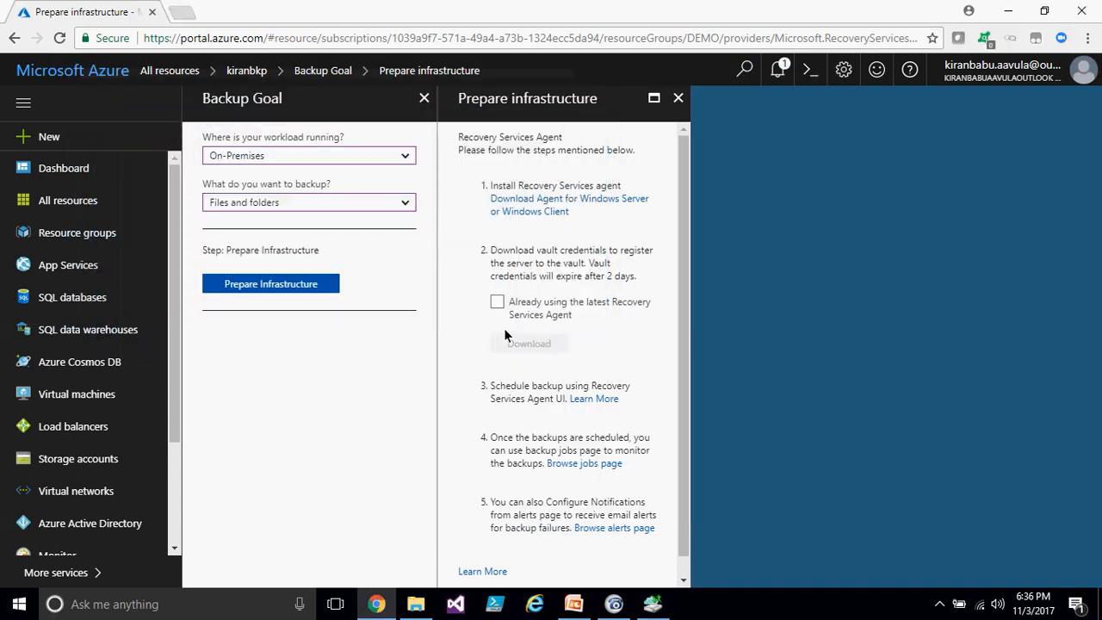
- Mark the latest Recovery Services Agent as already in use and download the vault credentials
{"action": "left_click", "coordinate": [497, 302]}
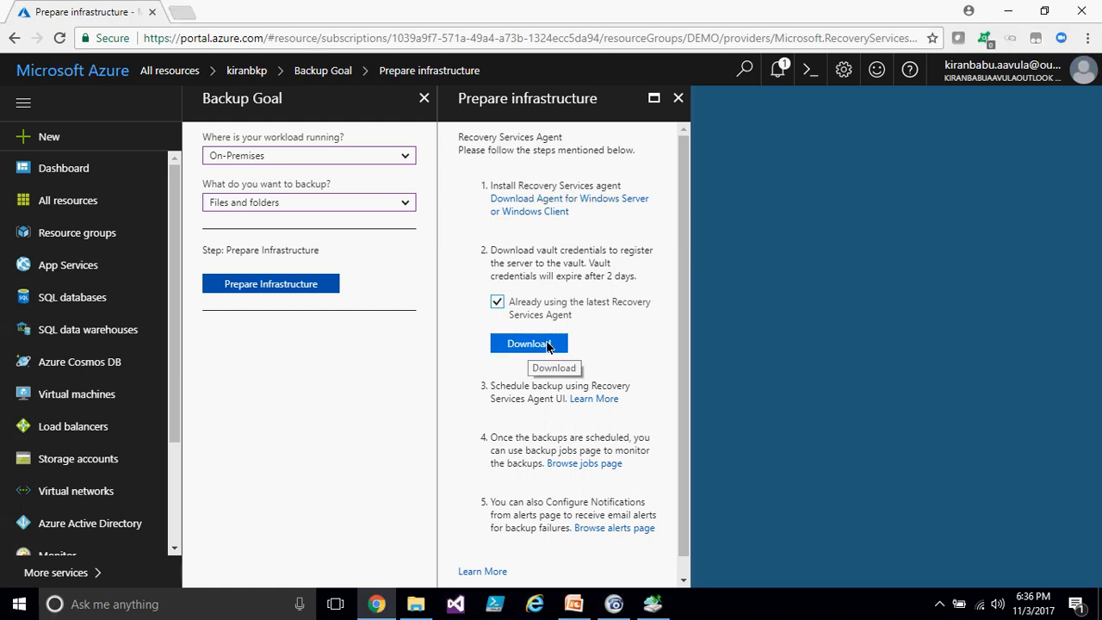
{"action": "left_click", "coordinate": [547, 345]}
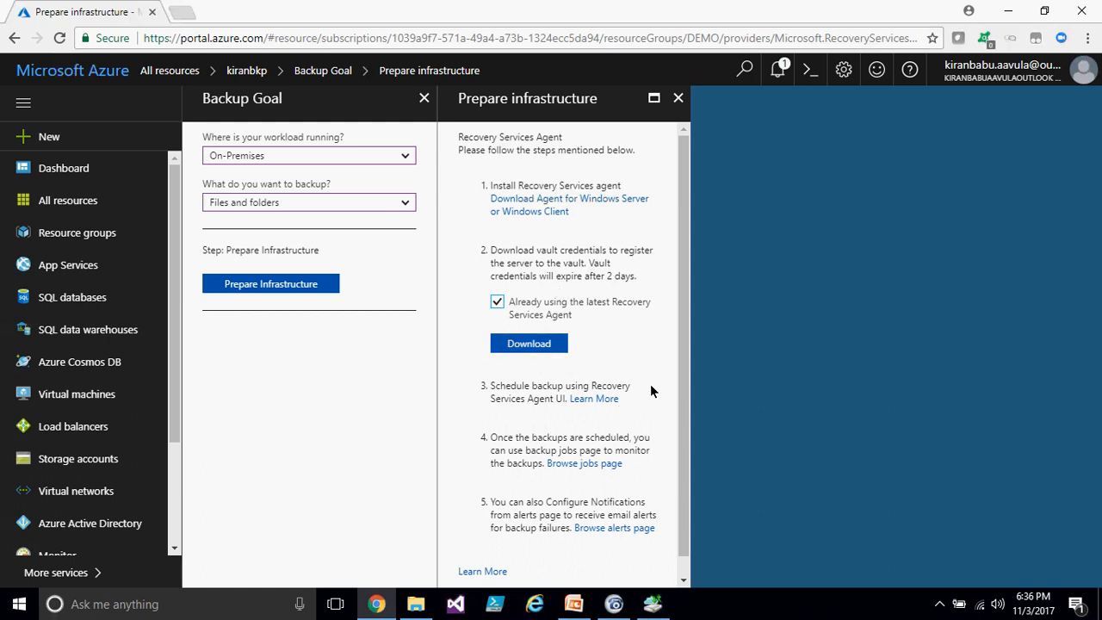
{"action": "left_click", "coordinate": [531, 345]}
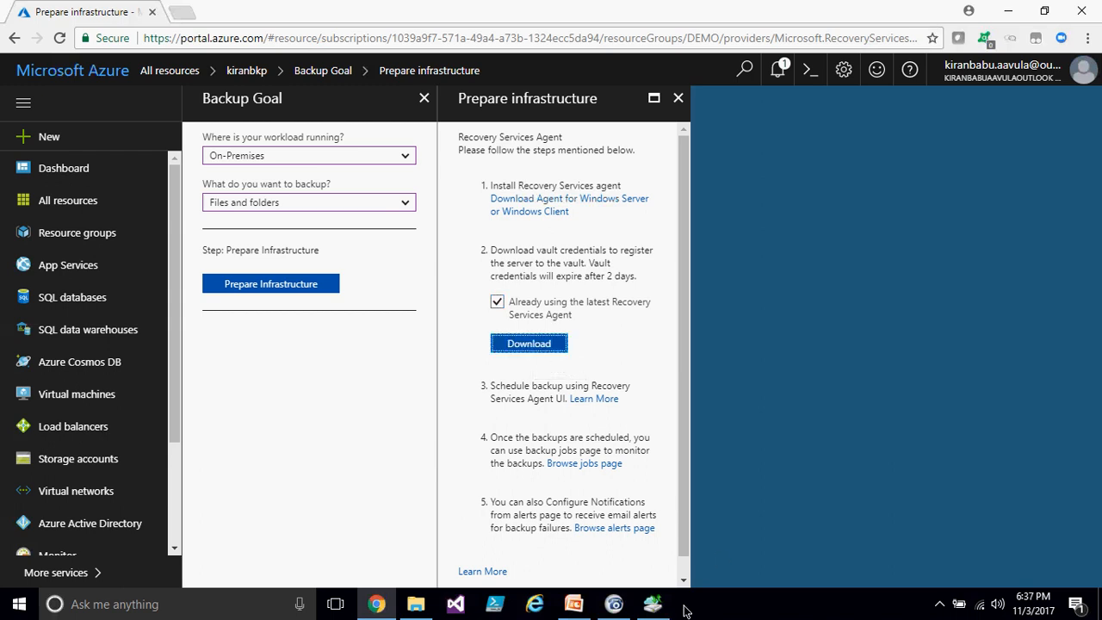
- Open the downloaded vault credentials file and examine its contents
{"action": "left_click", "coordinate": [139, 575]}
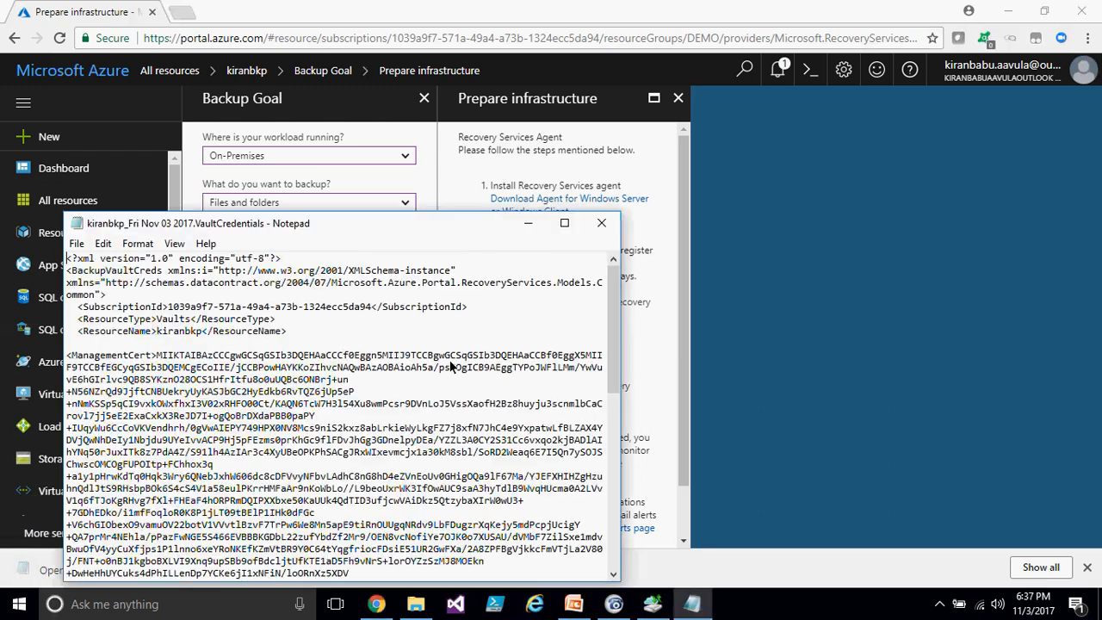
{"action": "left_click_drag", "start_coordinate": [168, 307], "coordinate": [367, 310]}
{"action": "left_click_drag", "start_coordinate": [157, 355], "coordinate": [413, 343]}
{"action": "left_click", "coordinate": [564, 223]}
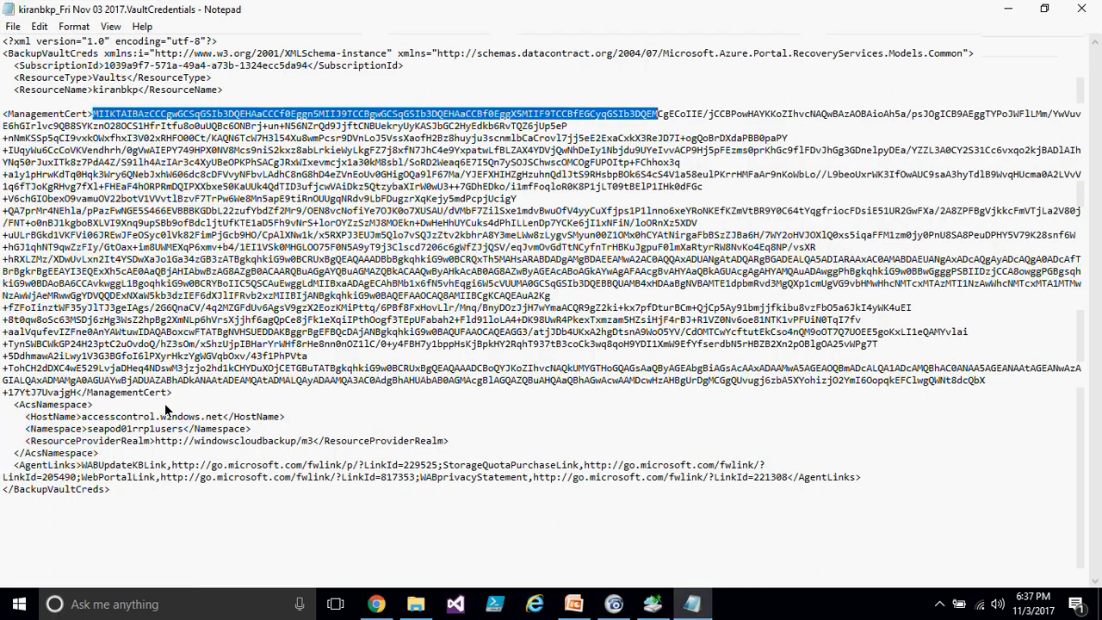
{"action": "left_click_drag", "start_coordinate": [77, 394], "coordinate": [94, 114]}
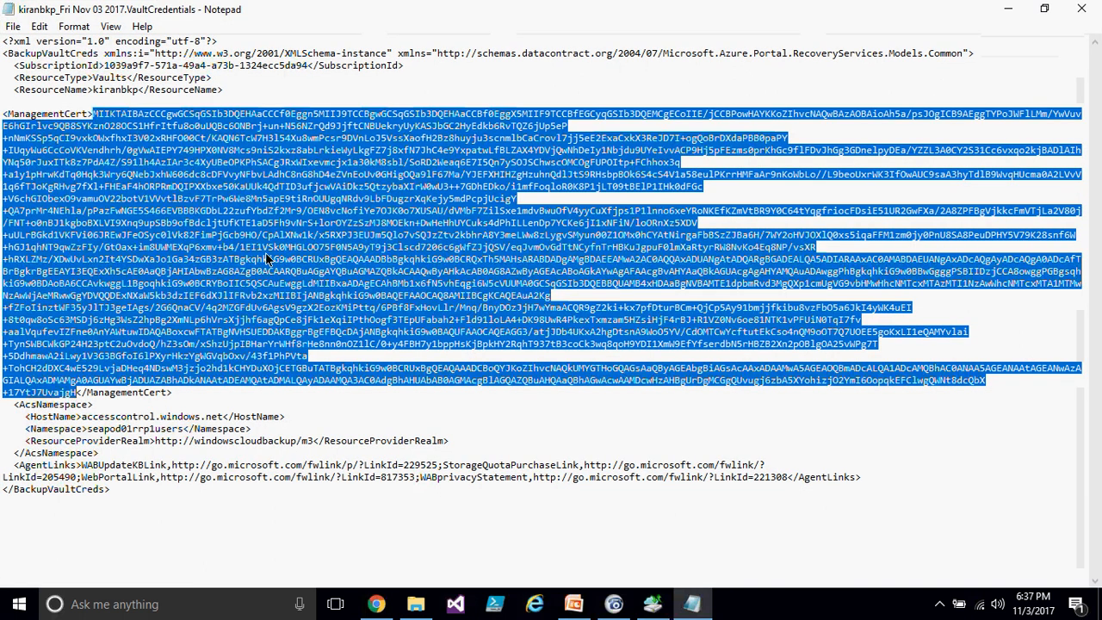
{"action": "double_click", "coordinate": [482, 18]}
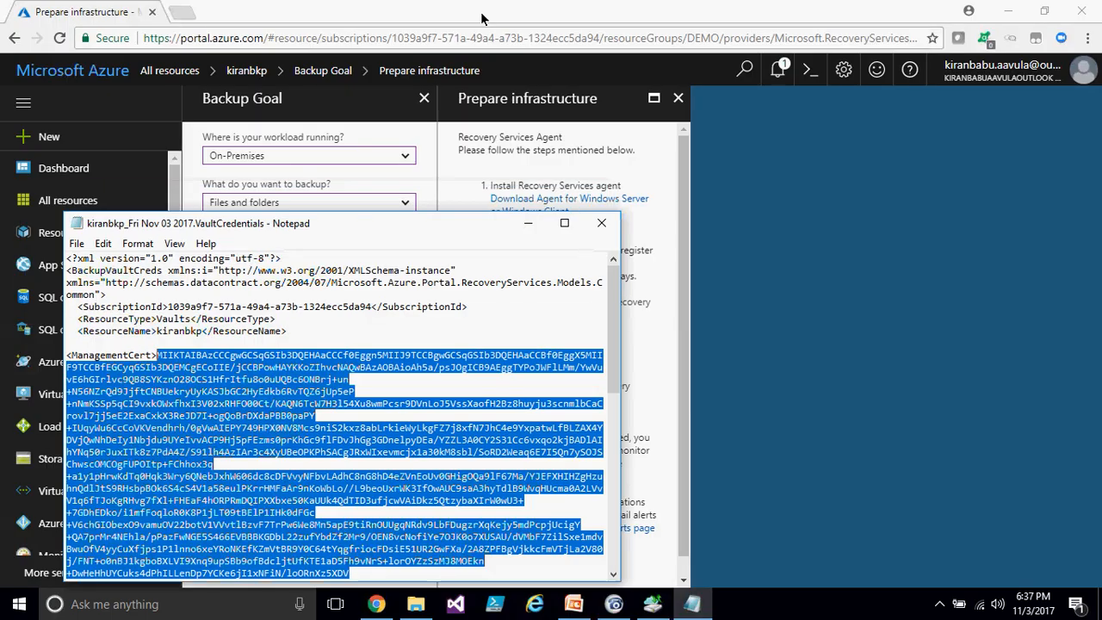
{"action": "left_click", "coordinate": [598, 216]}
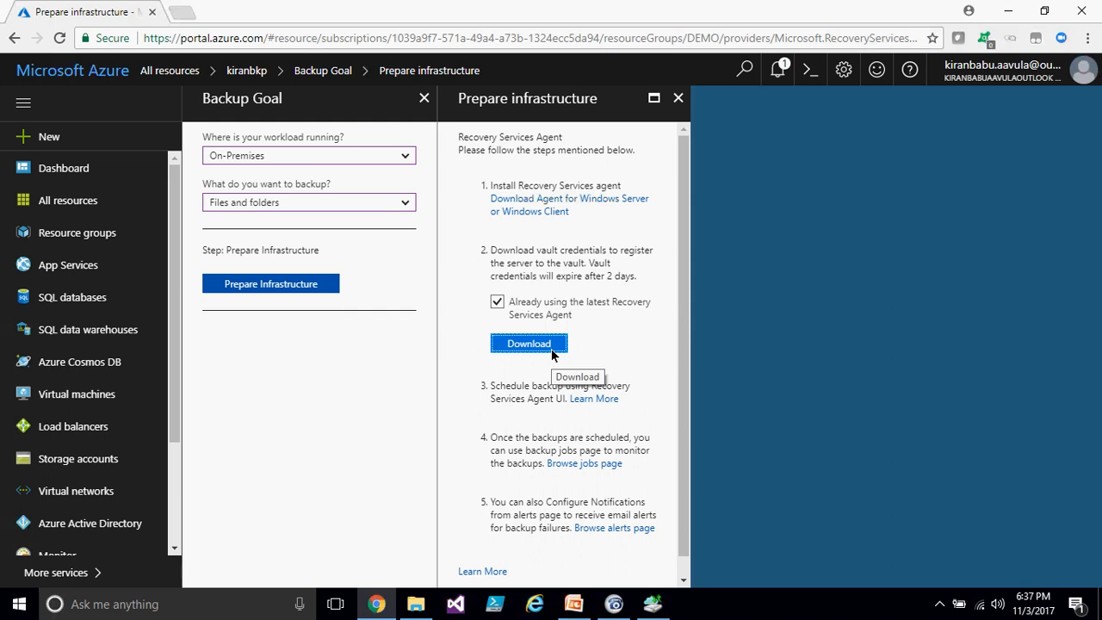
- Let the Recovery Services Agent installation finish, then proceed to server registration
{"action": "left_click", "coordinate": [654, 606]}
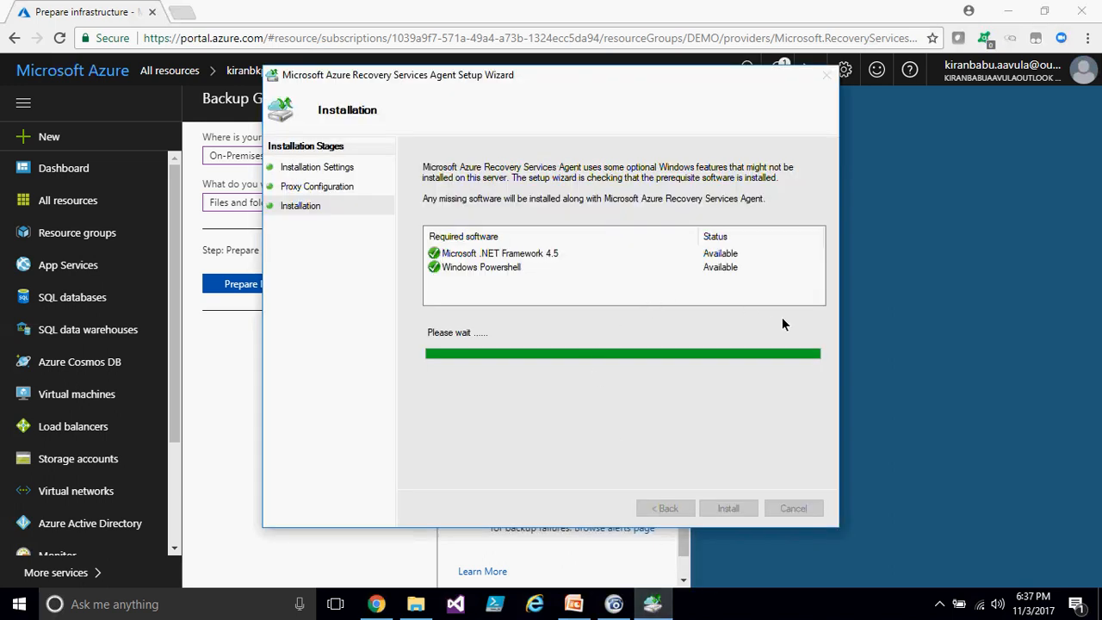
{"action": "left_click", "coordinate": [921, 327]}
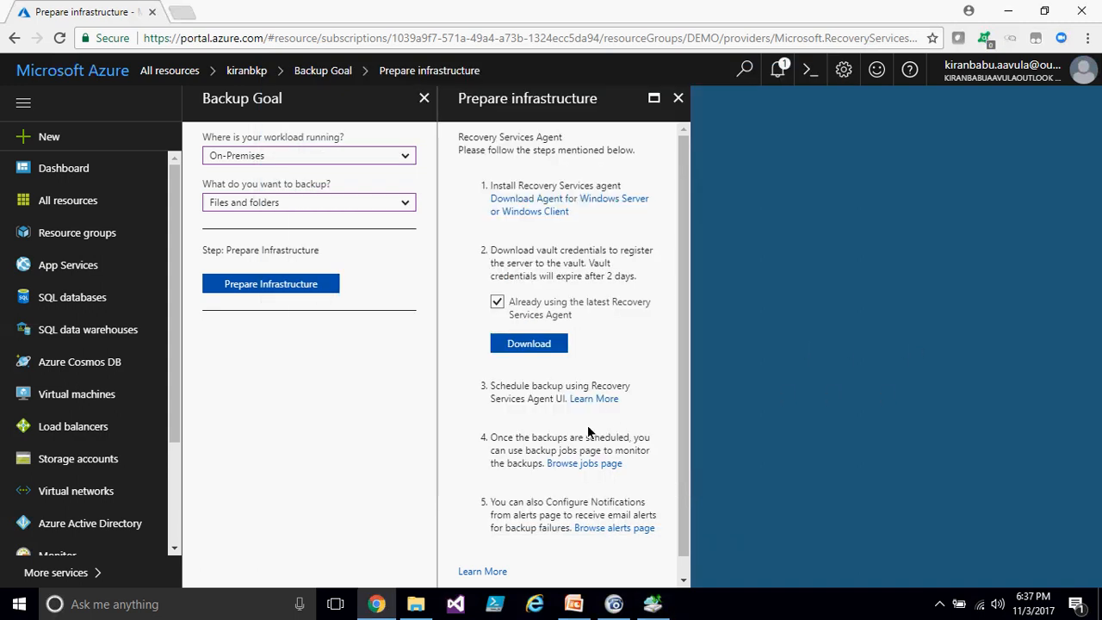
{"action": "left_click", "coordinate": [658, 607]}
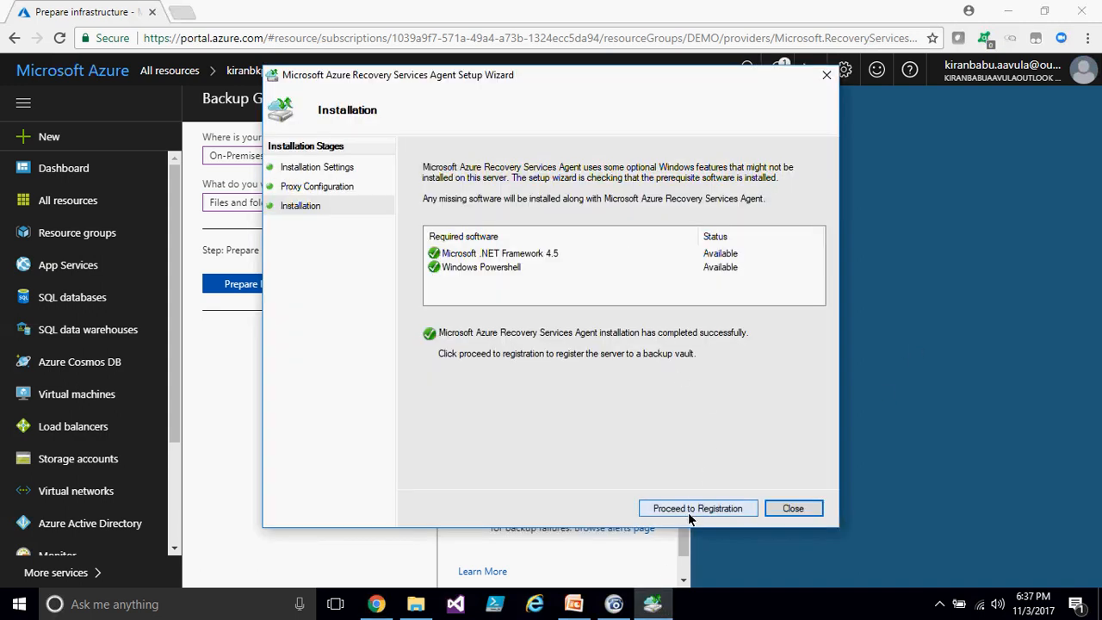
{"action": "left_click", "coordinate": [693, 510]}
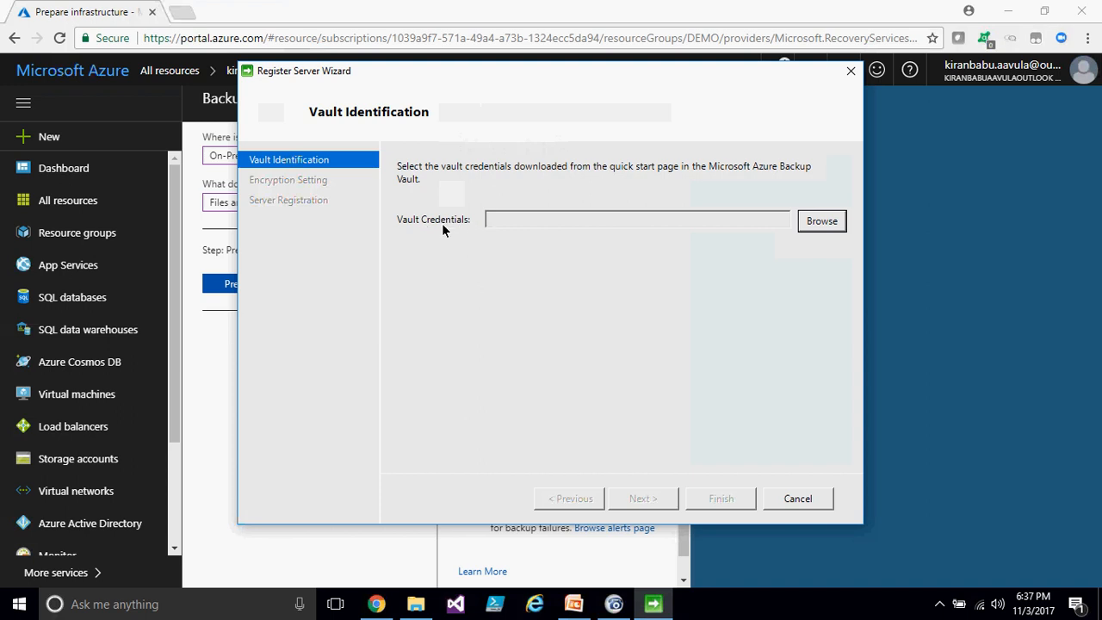
- Load the downloaded vault credentials file from Downloads into the Register Server Wizard and continue
{"action": "left_click", "coordinate": [821, 222]}
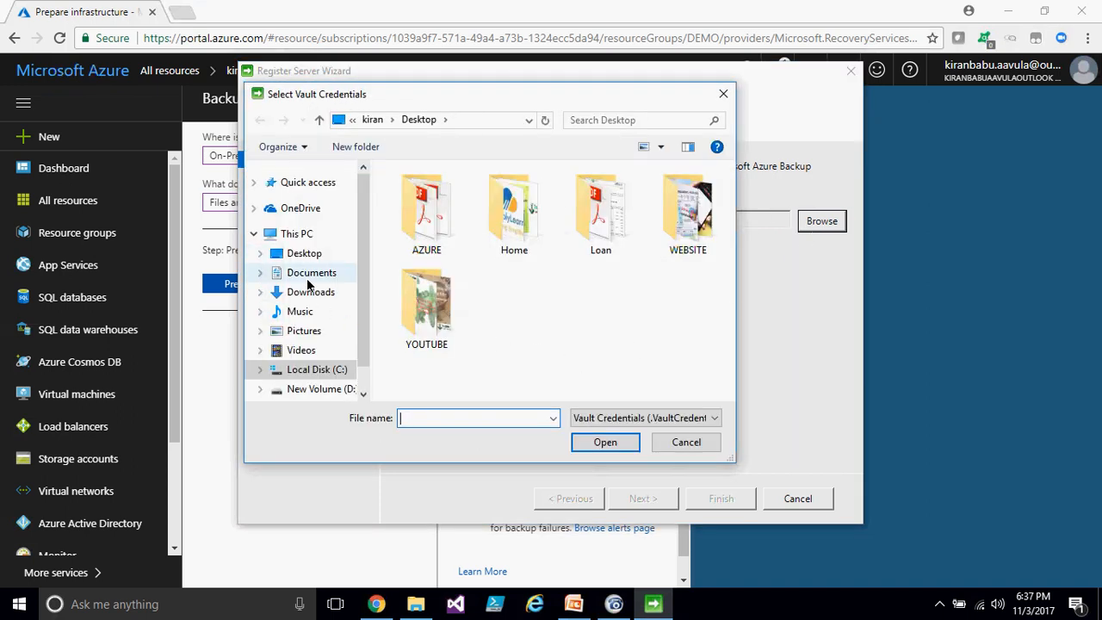
{"action": "left_click", "coordinate": [308, 293]}
{"action": "double_click", "coordinate": [431, 317]}
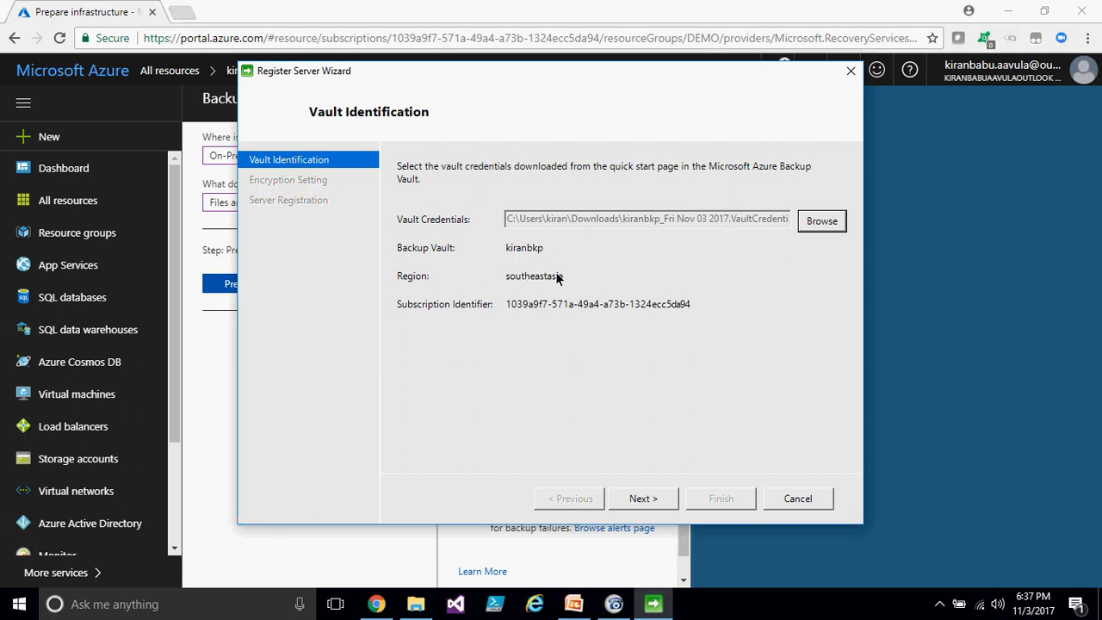
{"action": "left_click", "coordinate": [643, 498]}
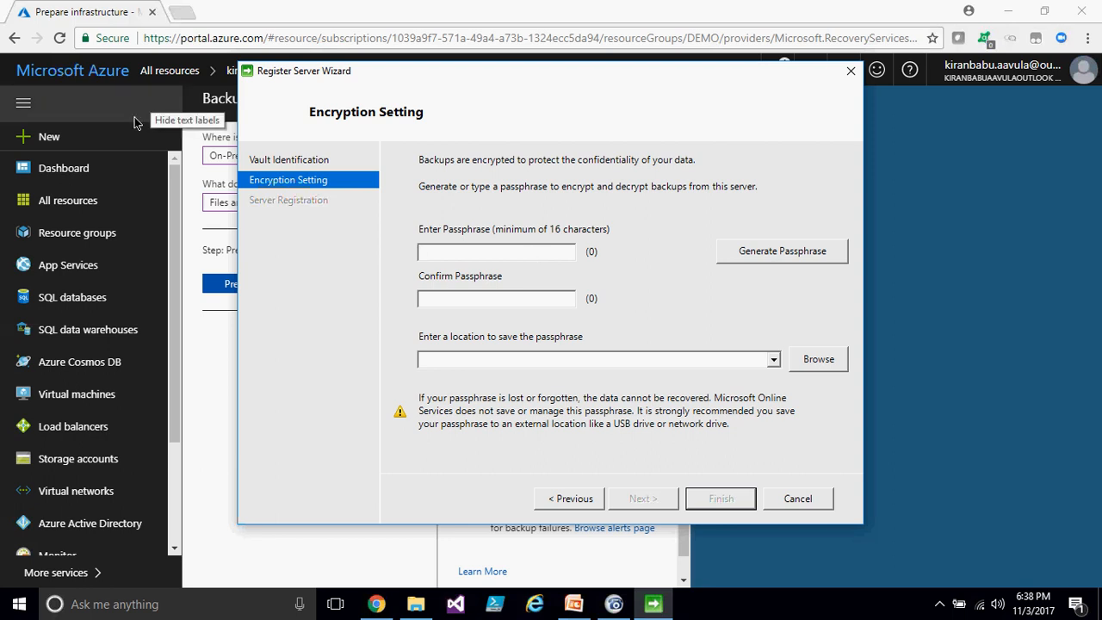
- Enter an encryption passphrase and confirm it
{"action": "left_click", "coordinate": [726, 16]}
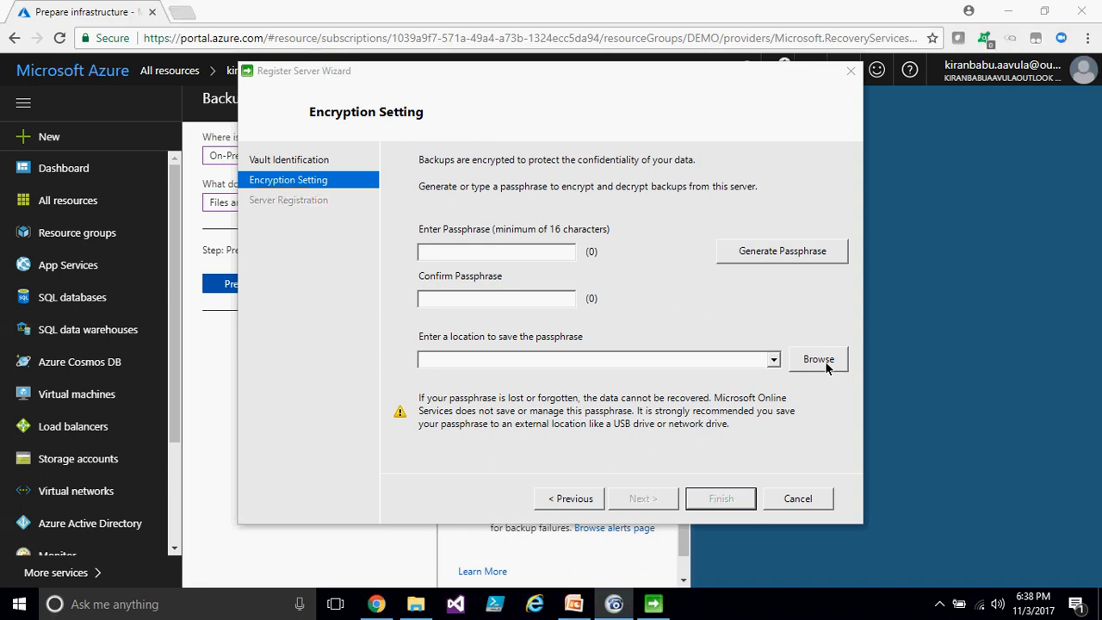
{"action": "left_click", "coordinate": [551, 257]}
{"action": "type", "text": "**********"}
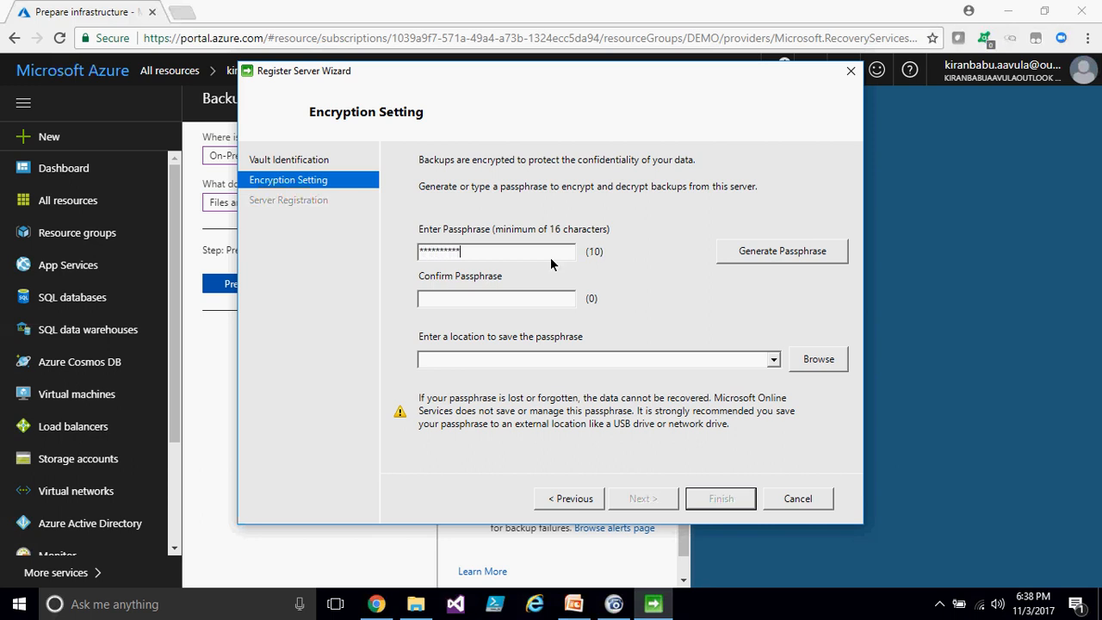
{"action": "type", "text": "******"}
{"action": "key", "text": "Tab"}
{"action": "type", "text": "****************"}
- Generate a passphrase and save it to a new desktop folder named USB
{"action": "left_click", "coordinate": [762, 257]}
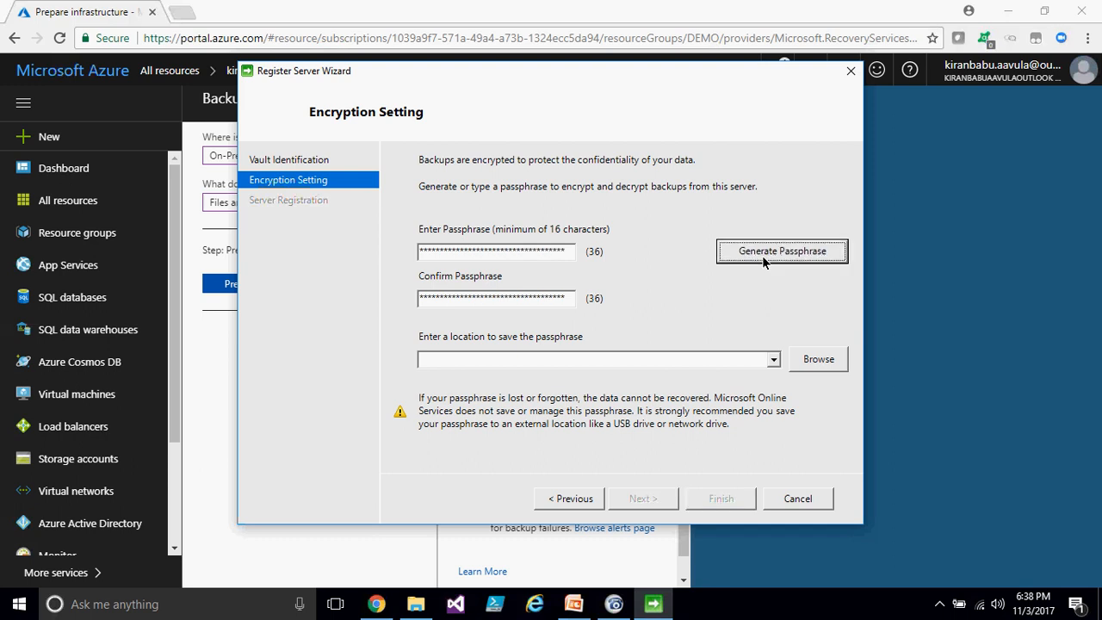
{"action": "left_click", "coordinate": [799, 362]}
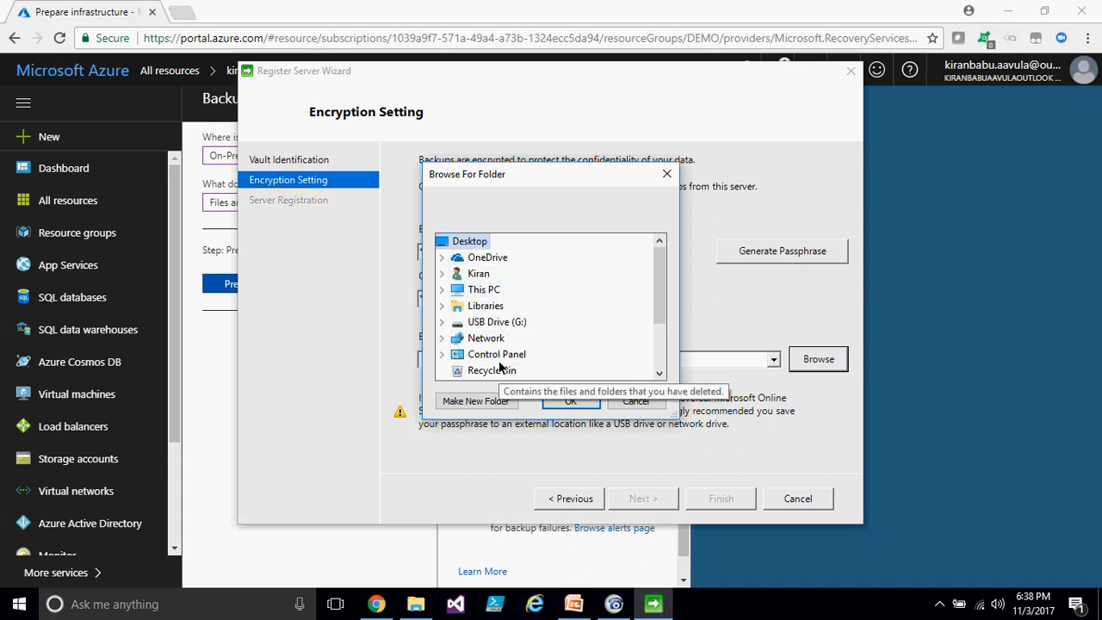
{"action": "left_click", "coordinate": [492, 405]}
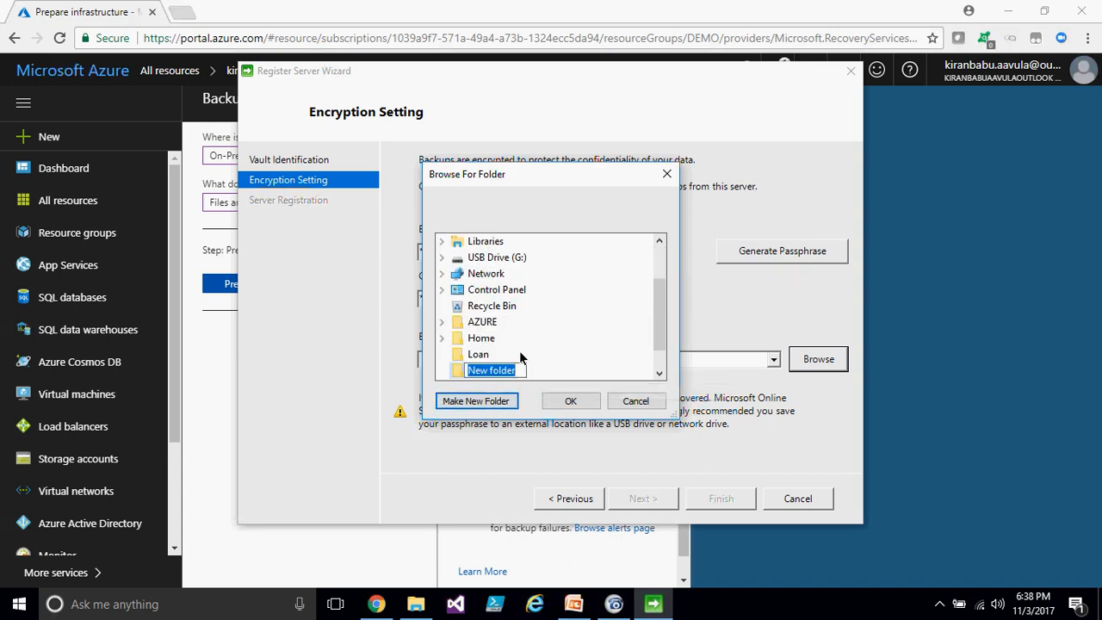
{"action": "type", "text": "USB"}
{"action": "type", "text": "USB"}
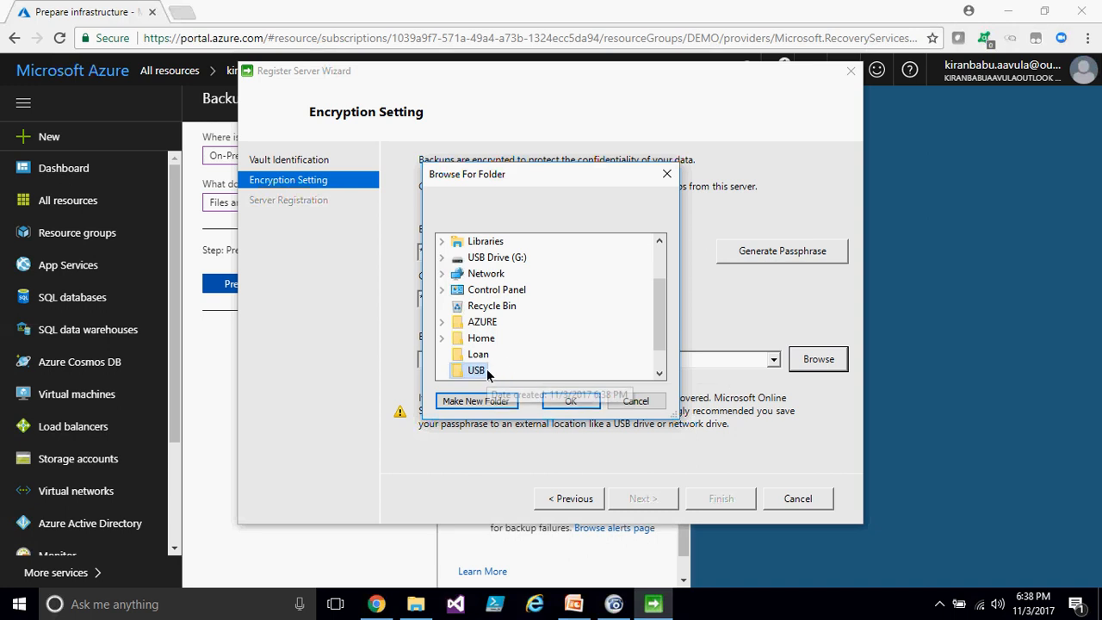
{"action": "left_click", "coordinate": [569, 401]}
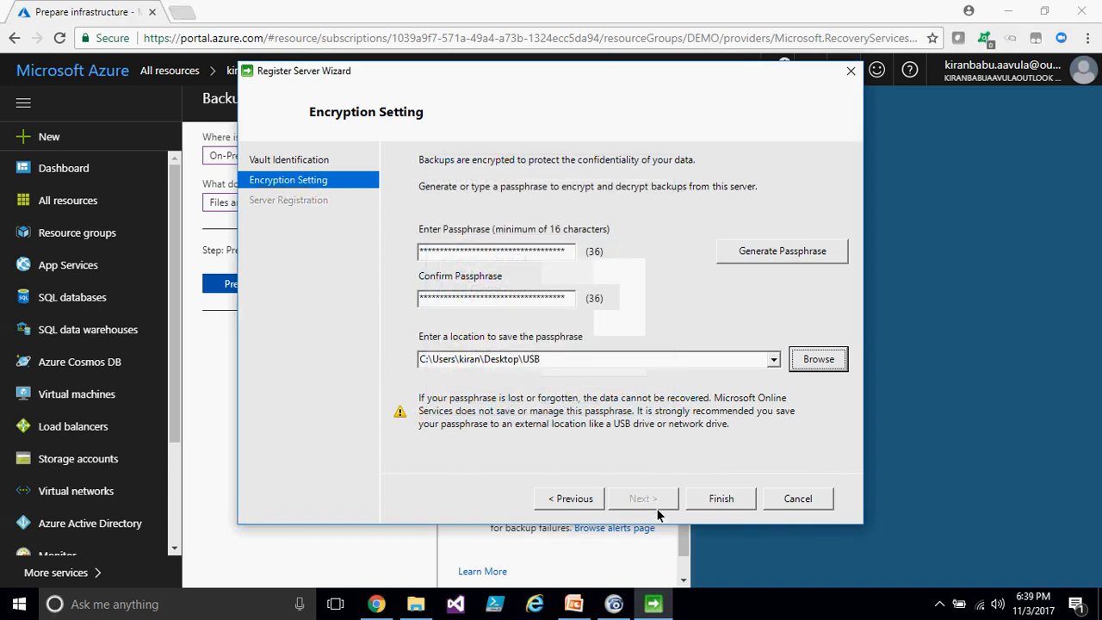
- Finish the server registration and check the USB folder for the saved passphrase file while it completes
{"action": "left_click", "coordinate": [703, 496]}
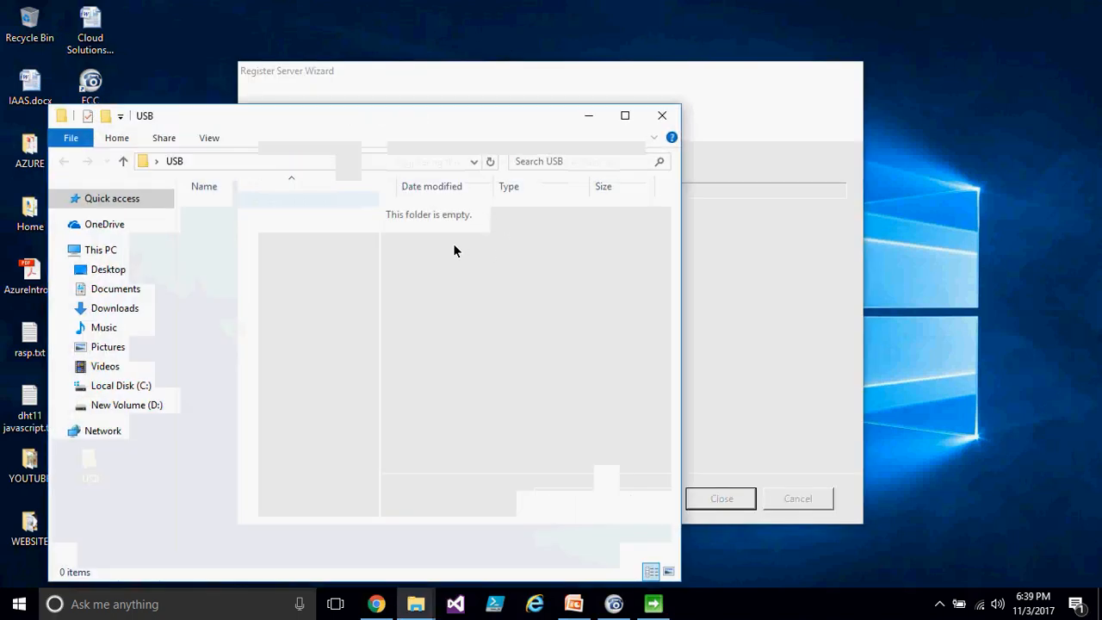
{"action": "right_click", "coordinate": [379, 294]}
{"action": "left_click", "coordinate": [439, 363]}
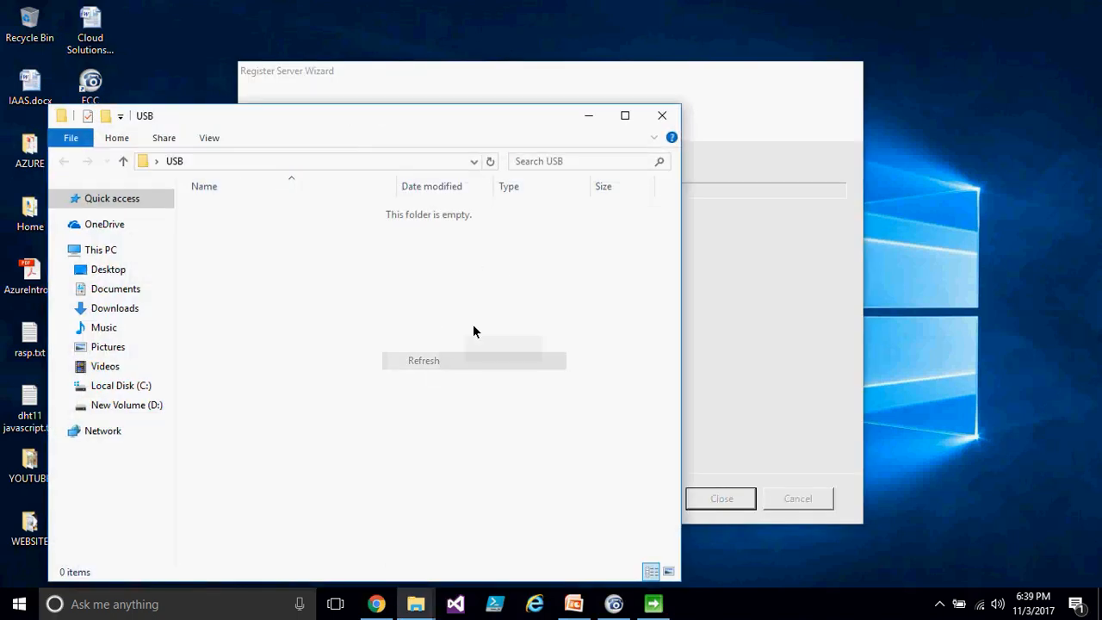
{"action": "left_click", "coordinate": [588, 117]}
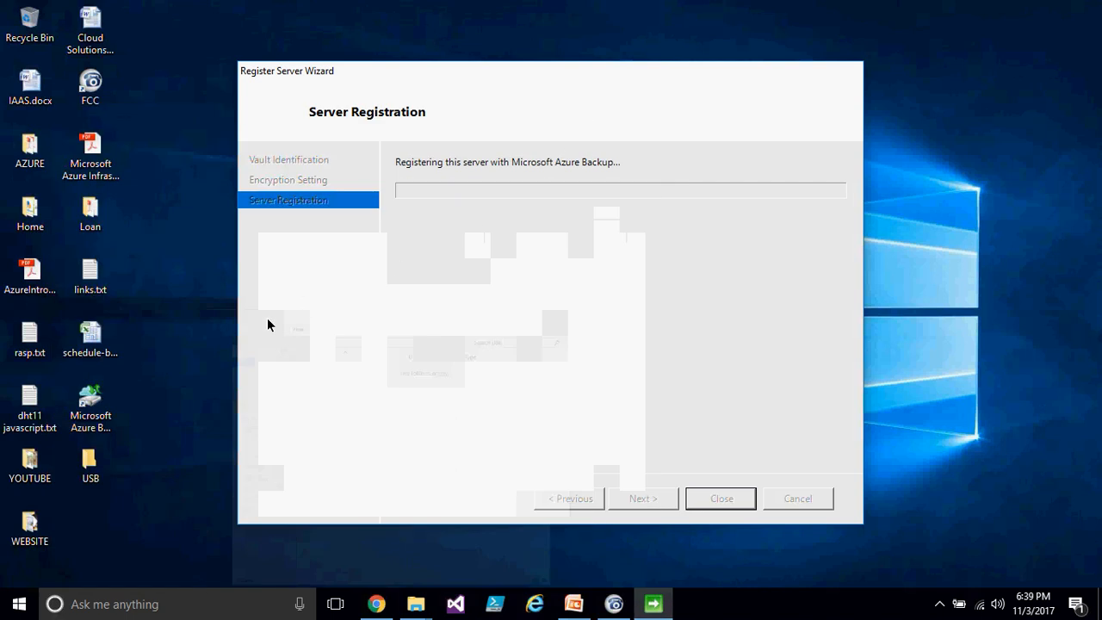
{"action": "double_click", "coordinate": [93, 469]}
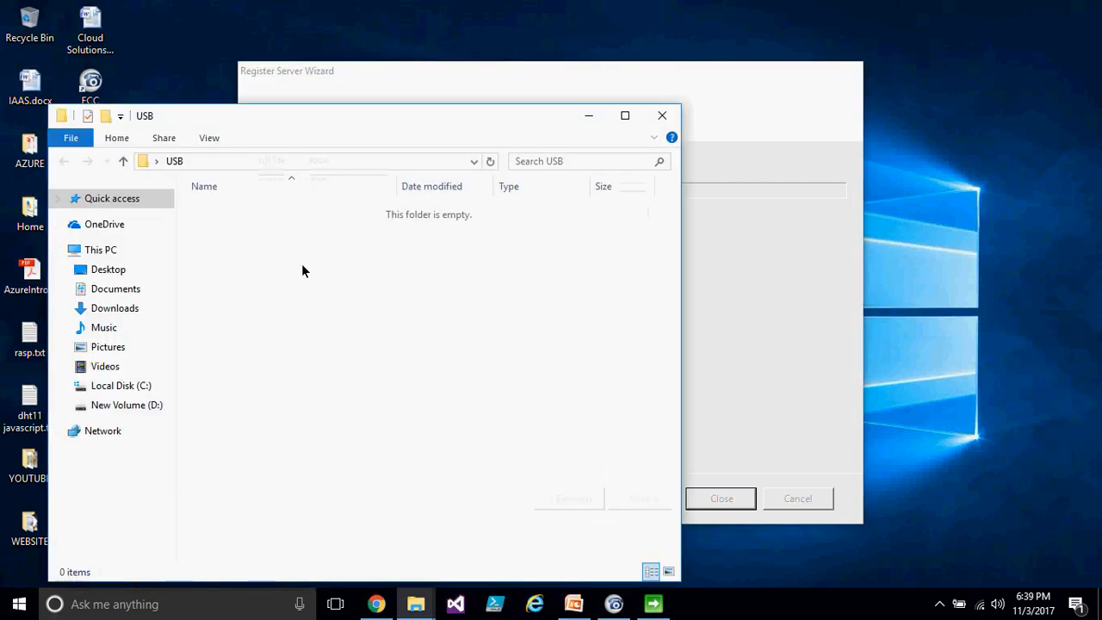
{"action": "right_click", "coordinate": [416, 267]}
{"action": "left_click", "coordinate": [560, 252]}
{"action": "left_click", "coordinate": [662, 115]}
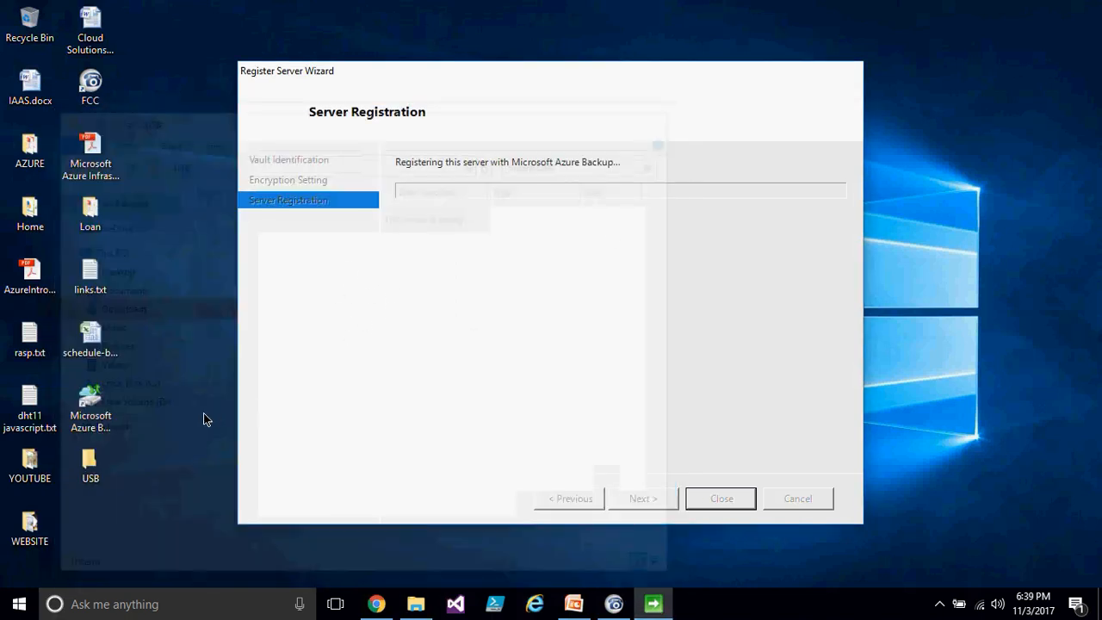
{"action": "right_click", "coordinate": [112, 472]}
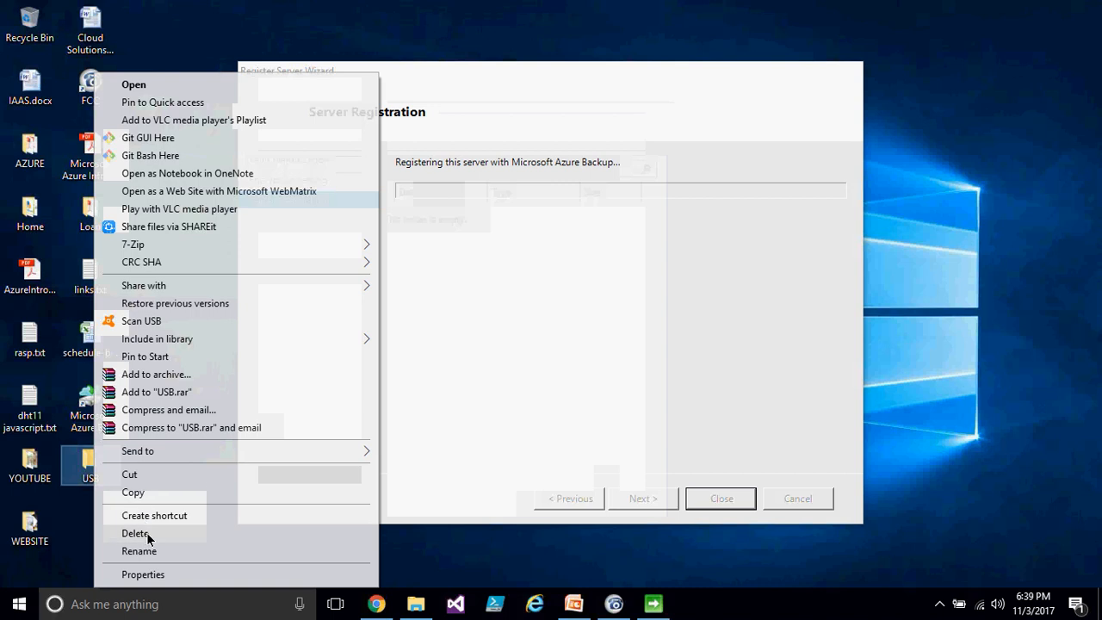
{"action": "left_click", "coordinate": [148, 494]}
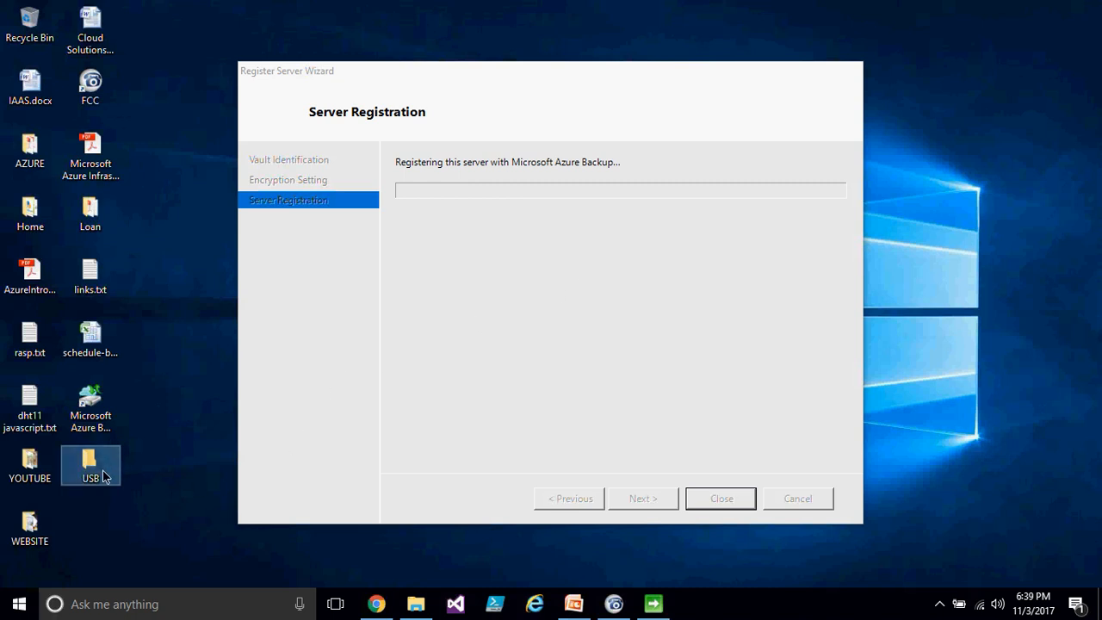
{"action": "right_click", "coordinate": [465, 36]}
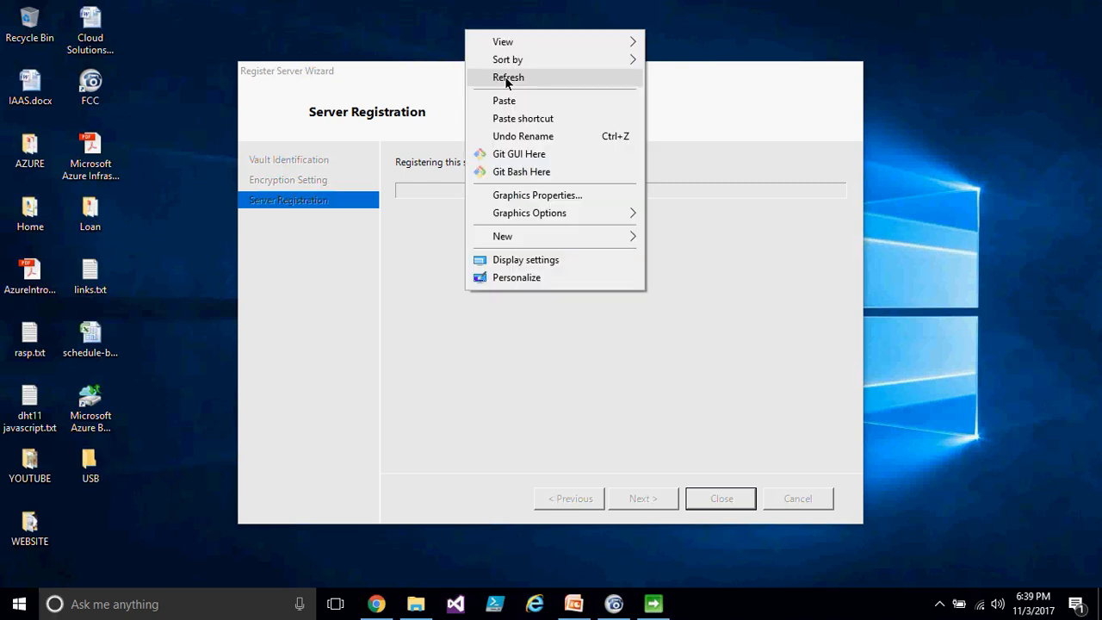
{"action": "left_click", "coordinate": [504, 75]}
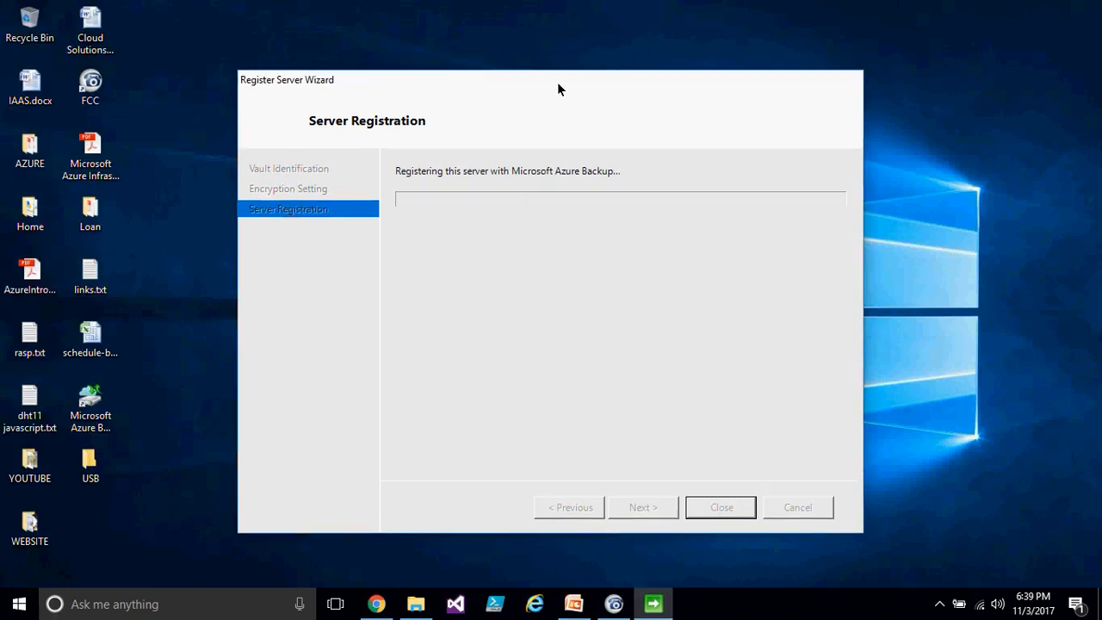
{"action": "left_click_drag", "start_coordinate": [556, 82], "coordinate": [521, 96]}
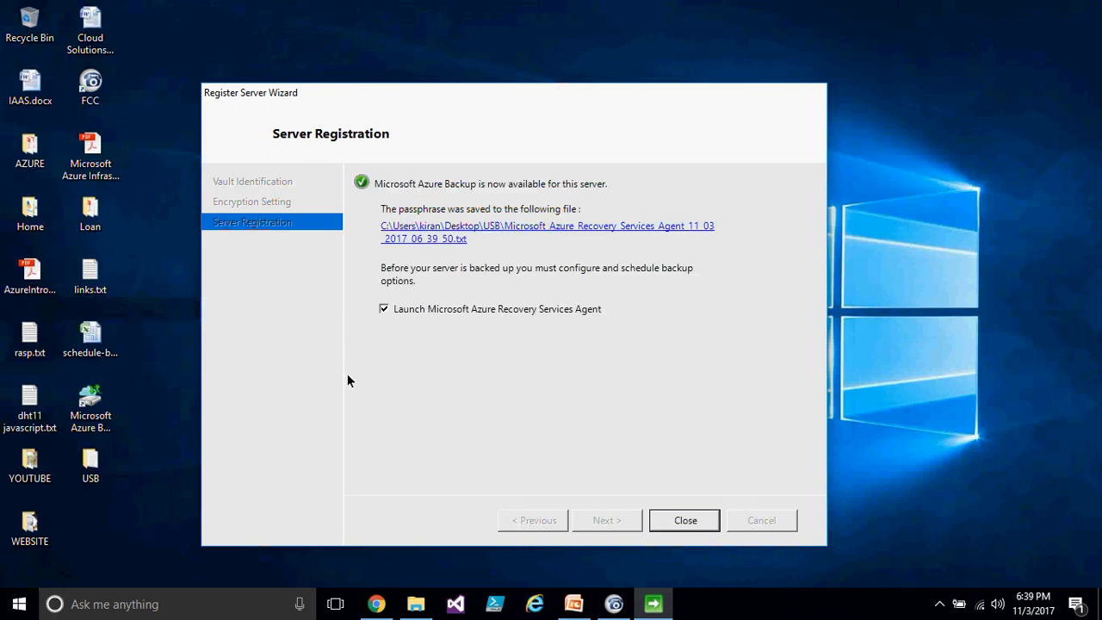
- Open the saved passphrase file and examine its contents
{"action": "left_click", "coordinate": [392, 228]}
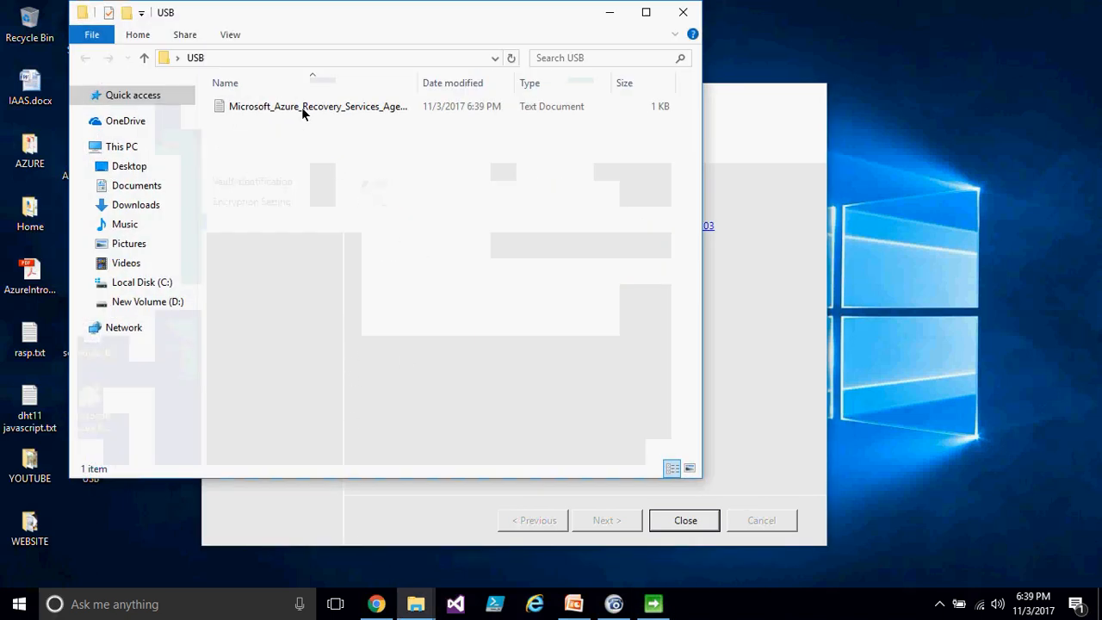
{"action": "double_click", "coordinate": [302, 107]}
{"action": "left_click_drag", "start_coordinate": [279, 263], "coordinate": [52, 261]}
{"action": "left_click_drag", "start_coordinate": [318, 223], "coordinate": [459, 232]}
{"action": "left_click_drag", "start_coordinate": [443, 271], "coordinate": [198, 267]}
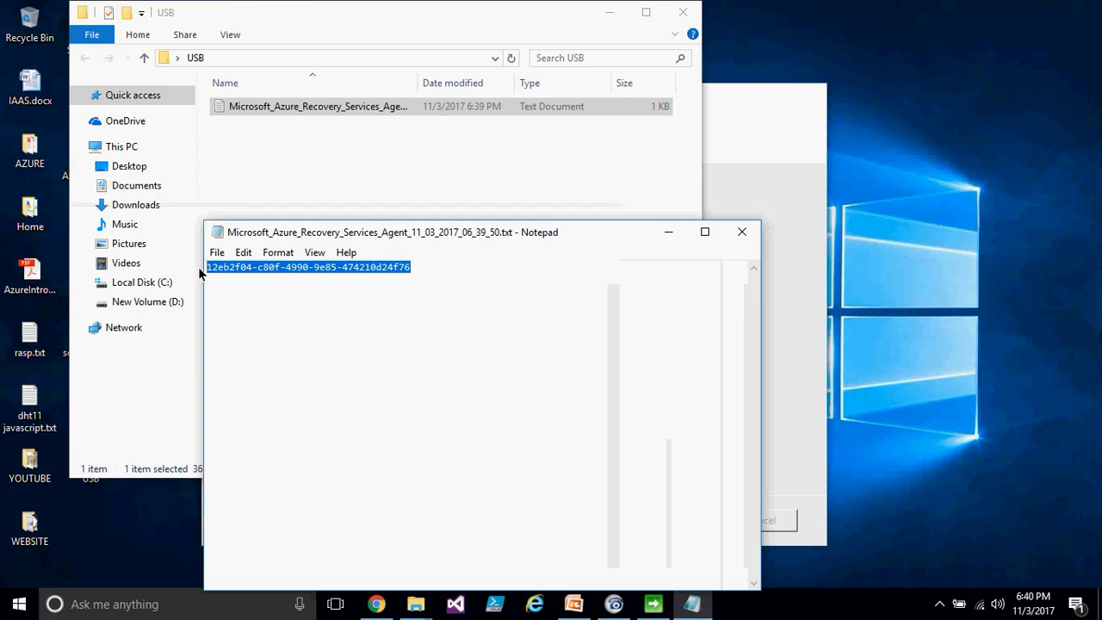
{"action": "left_click", "coordinate": [742, 231]}
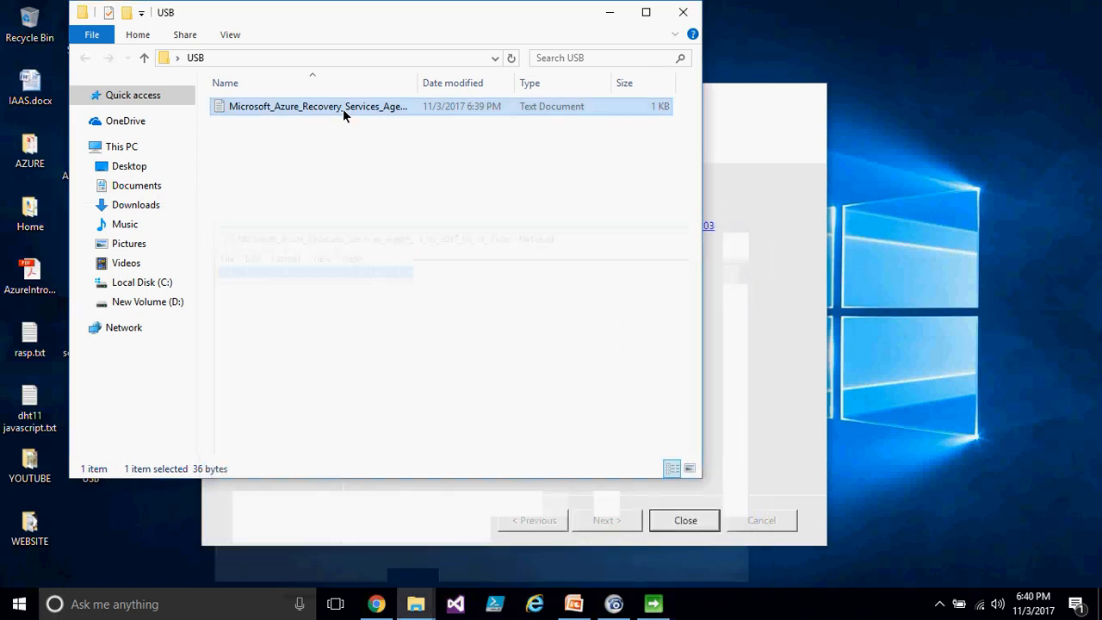
{"action": "right_click", "coordinate": [360, 108]}
{"action": "left_click_drag", "start_coordinate": [496, 21], "coordinate": [399, 69]}
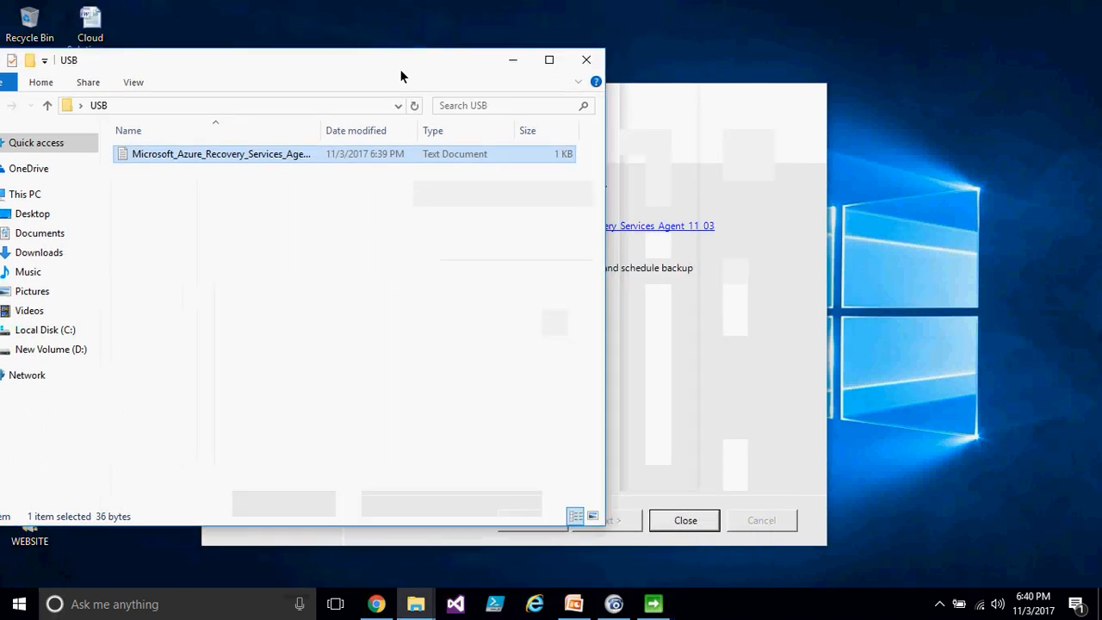
{"action": "left_click", "coordinate": [586, 59]}
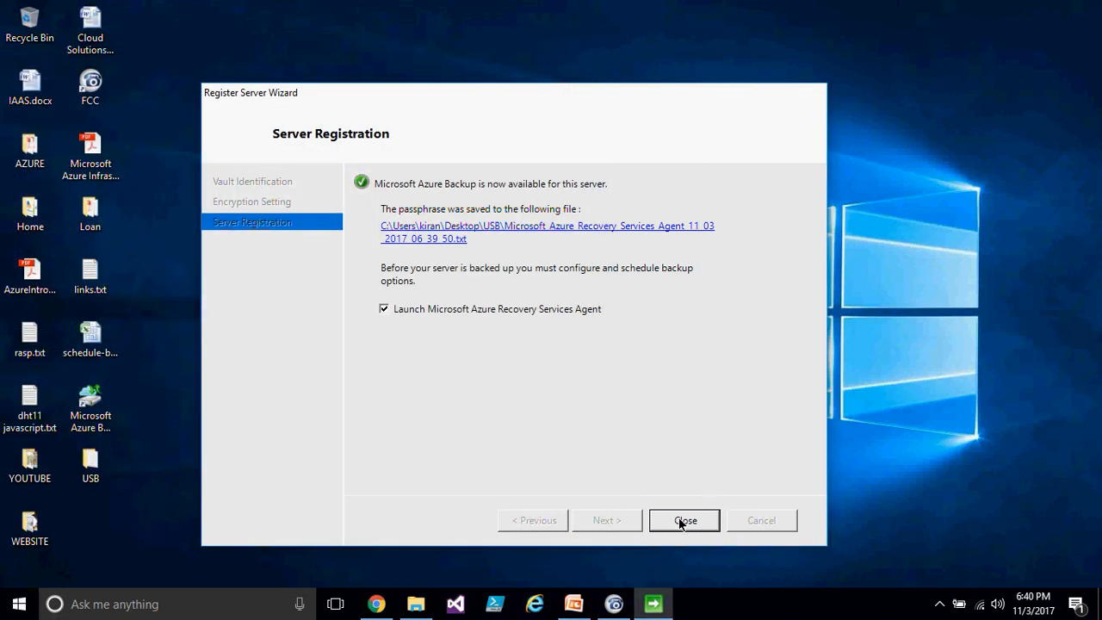
- Close the registration wizard and start the Schedule Backup wizard, advancing to item selection
{"action": "left_click", "coordinate": [680, 521]}
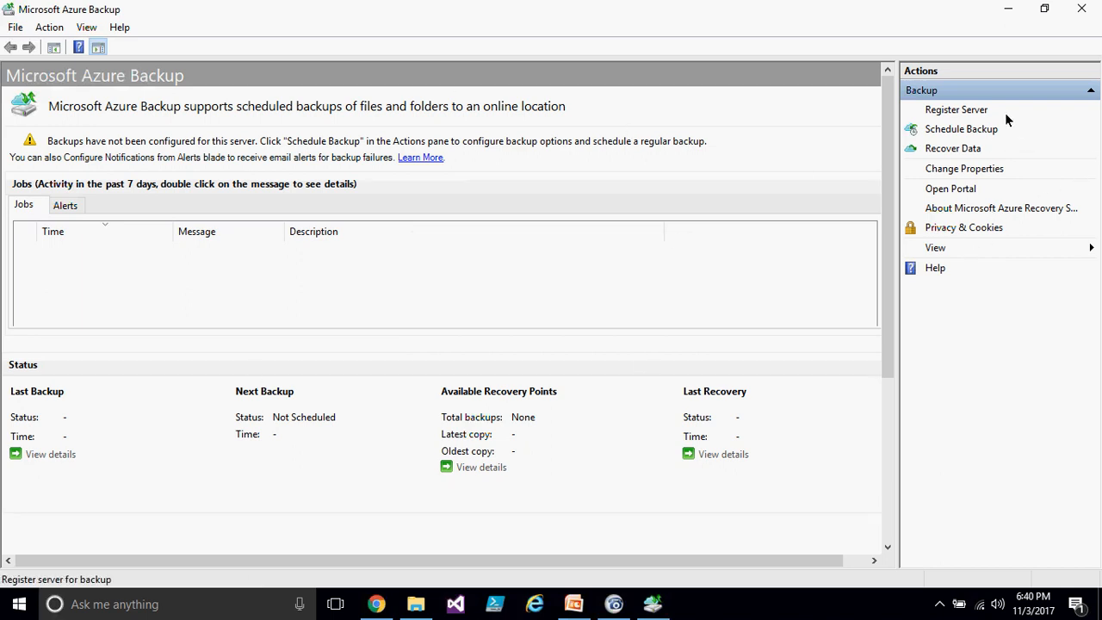
{"action": "left_click", "coordinate": [967, 131]}
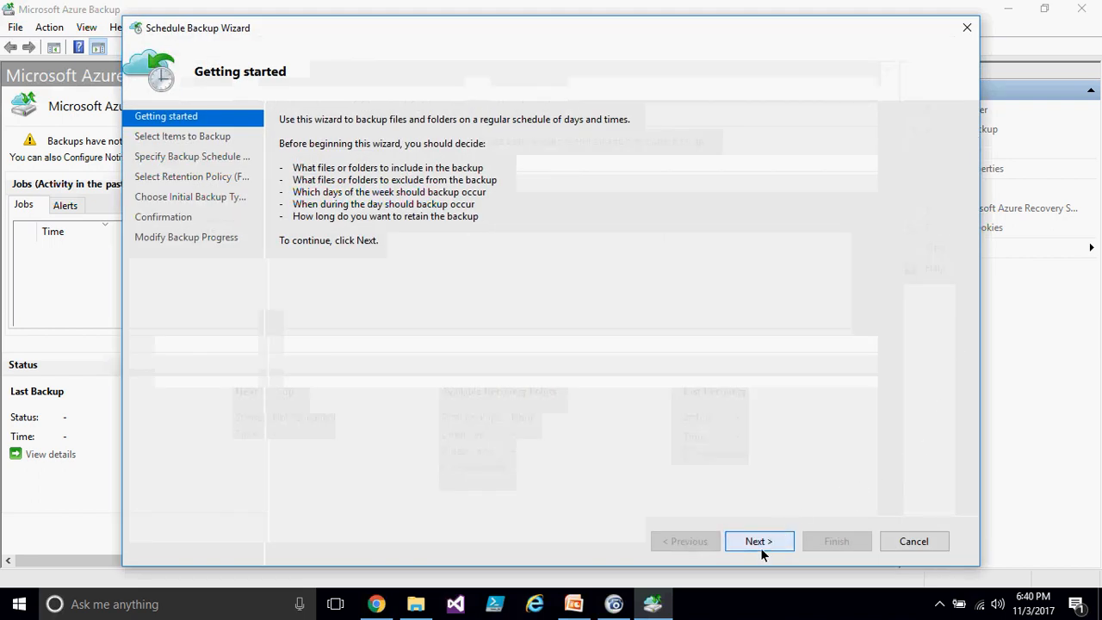
{"action": "left_click", "coordinate": [759, 542]}
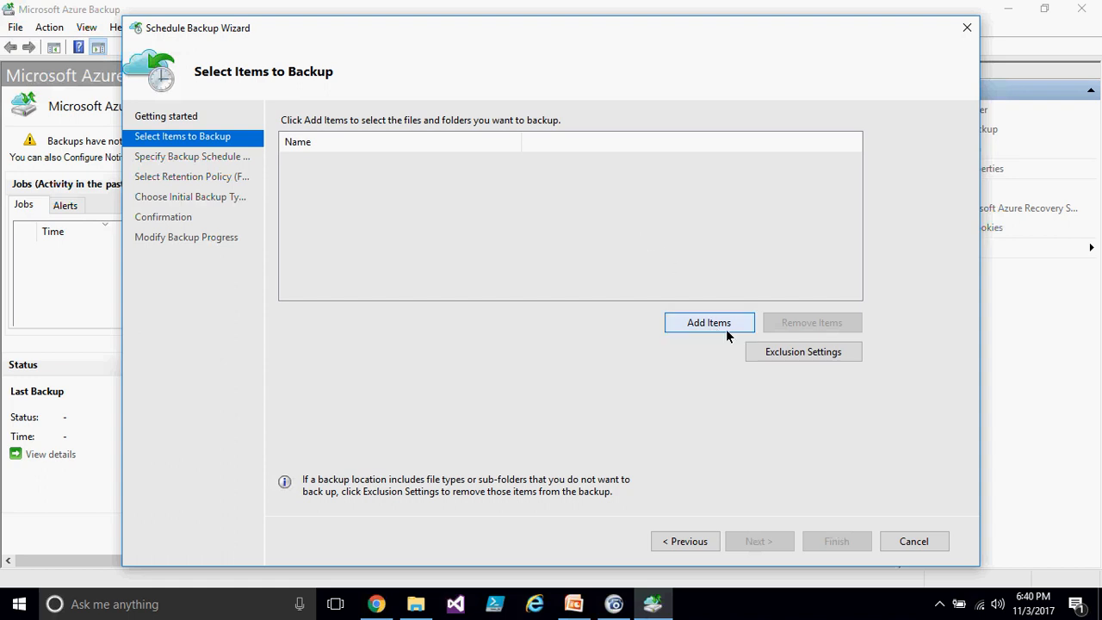
- Switch to PowerPoint and open the Features slide of the Azure Backup presentation
{"action": "left_click", "coordinate": [575, 604]}
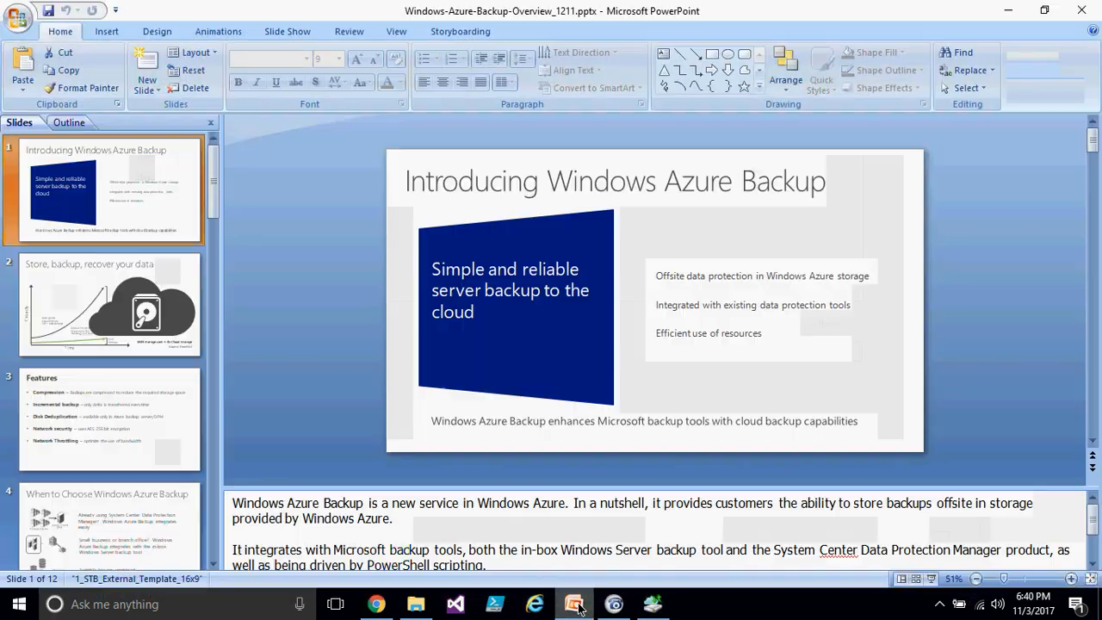
{"action": "left_click", "coordinate": [126, 414]}
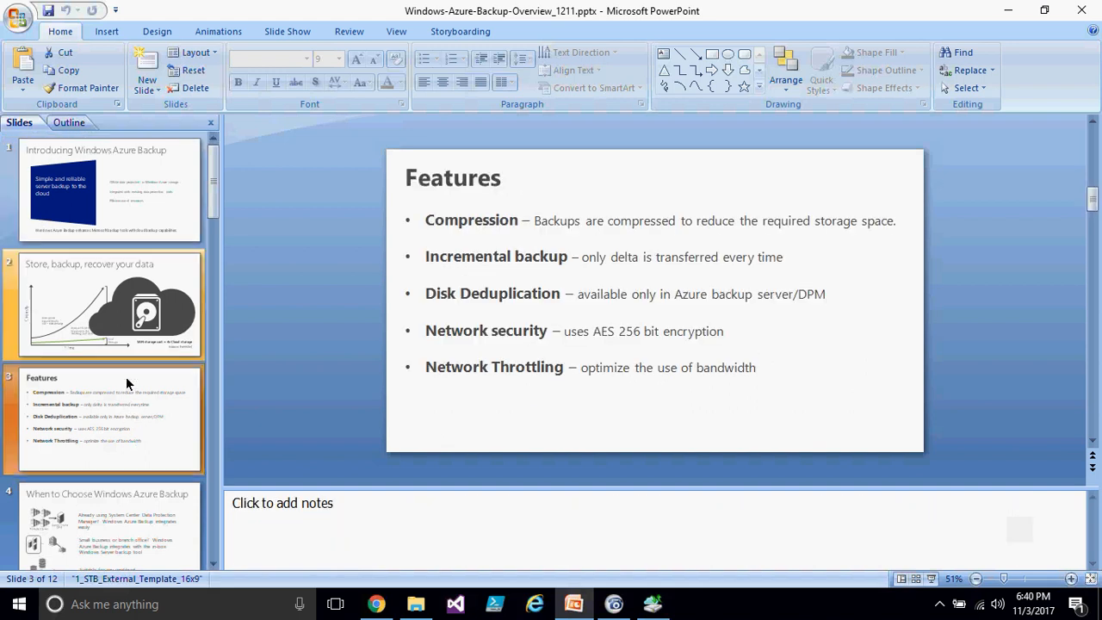
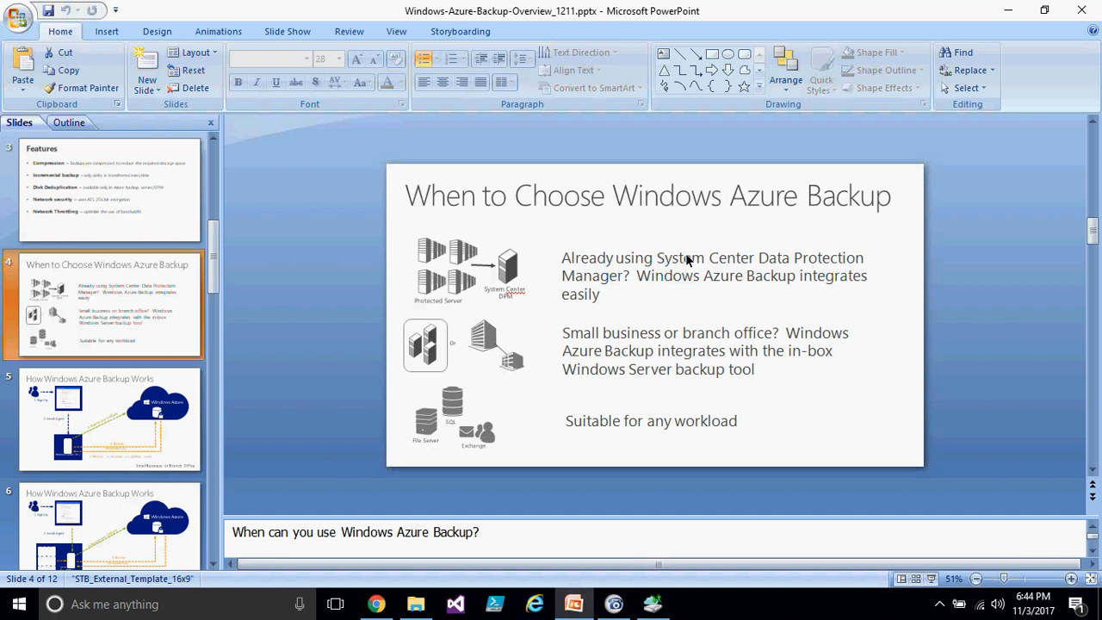
- Highlight the System Center Data Protection Manager phrase on the When to Choose Windows Azure Backup slide
{"action": "left_click_drag", "start_coordinate": [664, 259], "coordinate": [626, 275]}
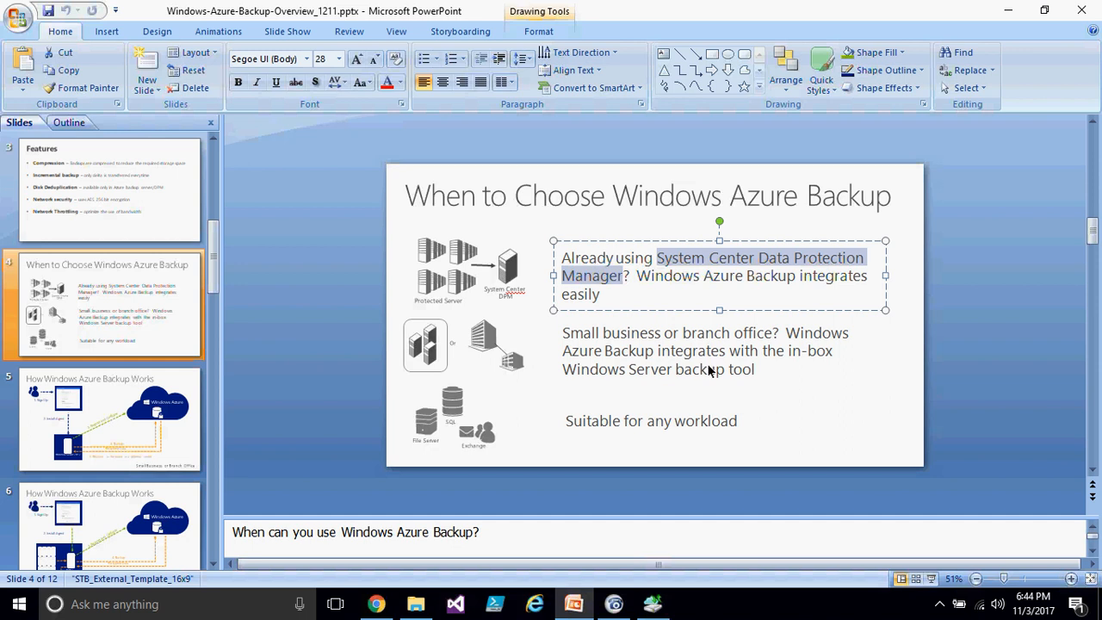
{"action": "left_click", "coordinate": [782, 406]}
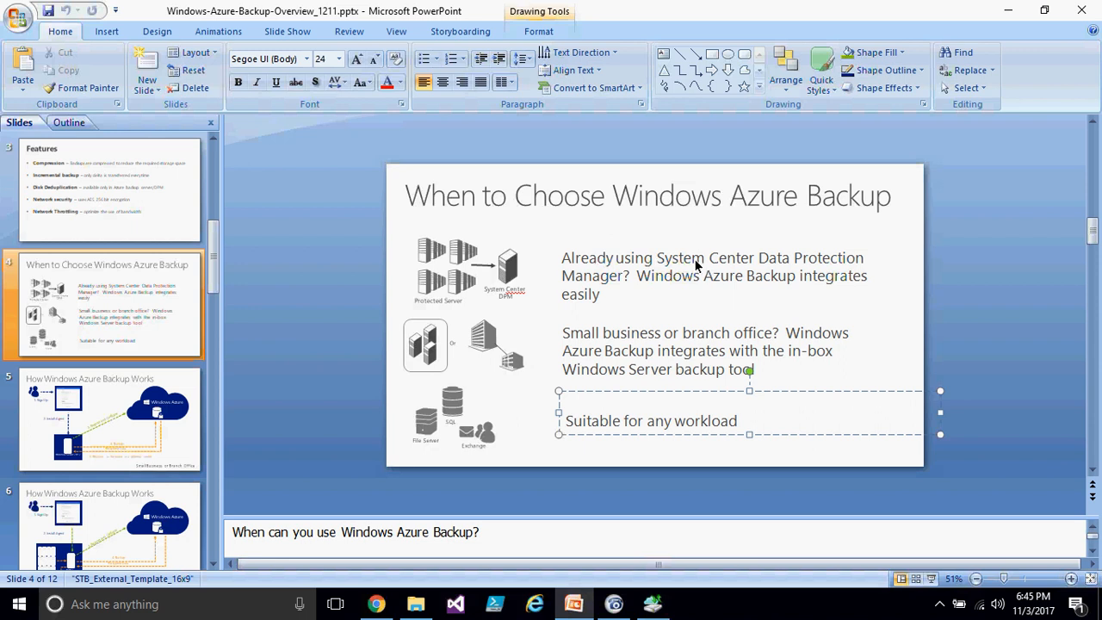
{"action": "left_click_drag", "start_coordinate": [657, 258], "coordinate": [623, 276]}
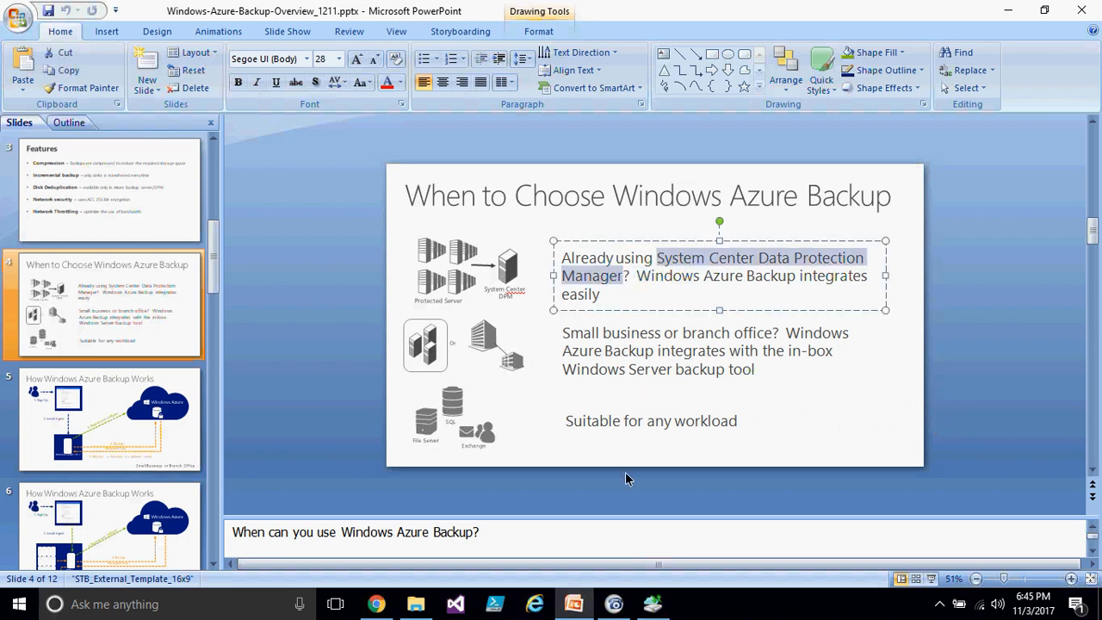
- Switch between the backup wizard, the presentation and the Azure portal's Prepare infrastructure steps
{"action": "left_click", "coordinate": [653, 604]}
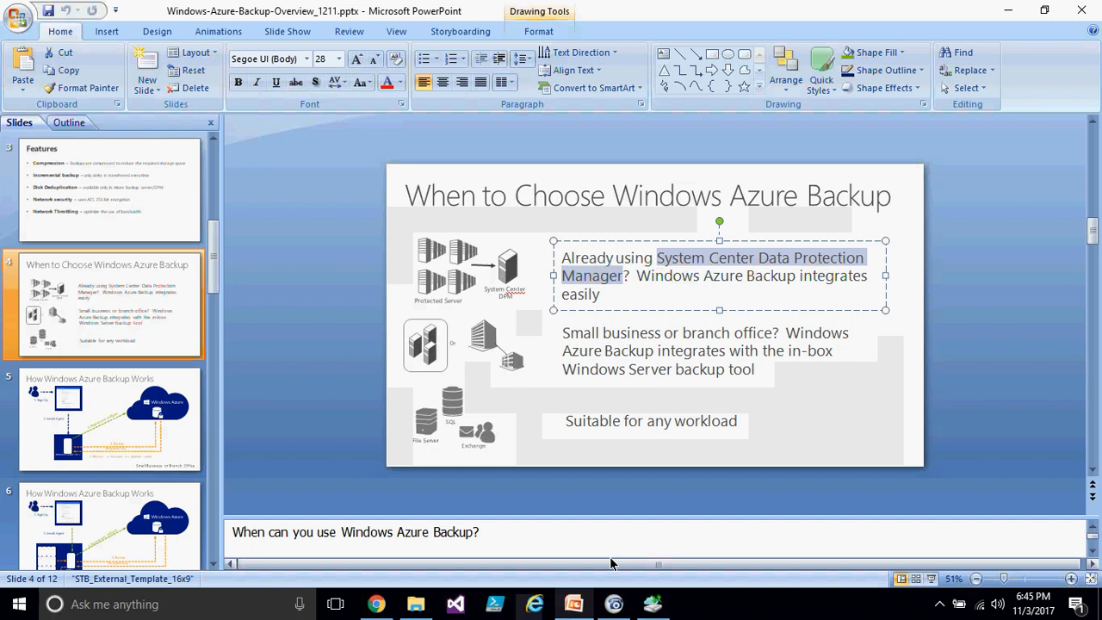
{"action": "left_click", "coordinate": [573, 604]}
{"action": "left_click", "coordinate": [819, 420]}
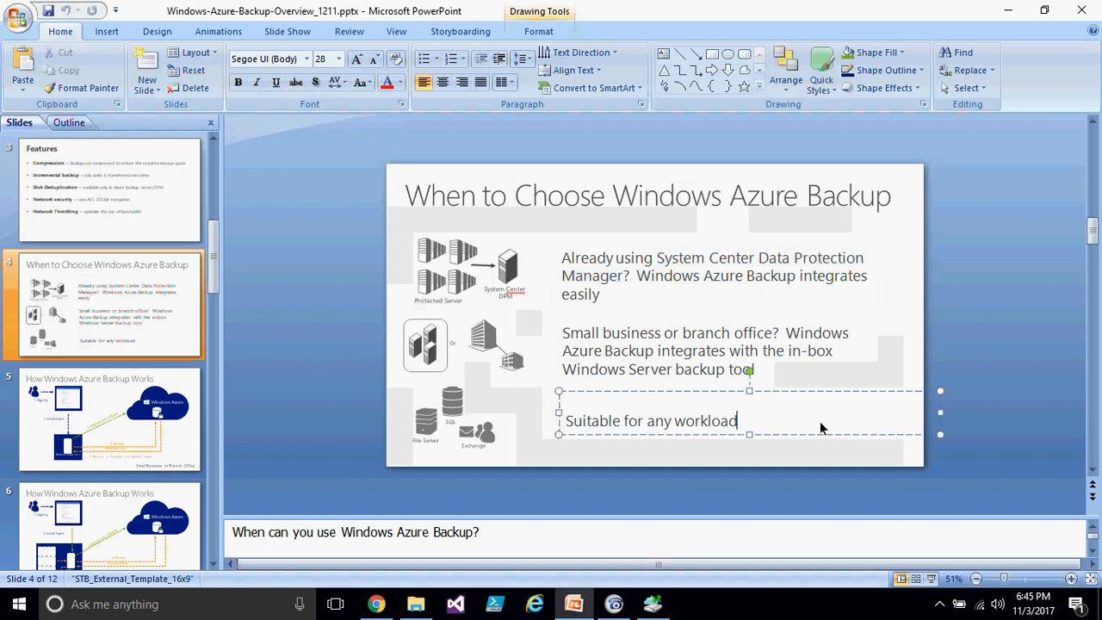
{"action": "left_click", "coordinate": [646, 469]}
{"action": "mouse_move", "coordinate": [654, 604]}
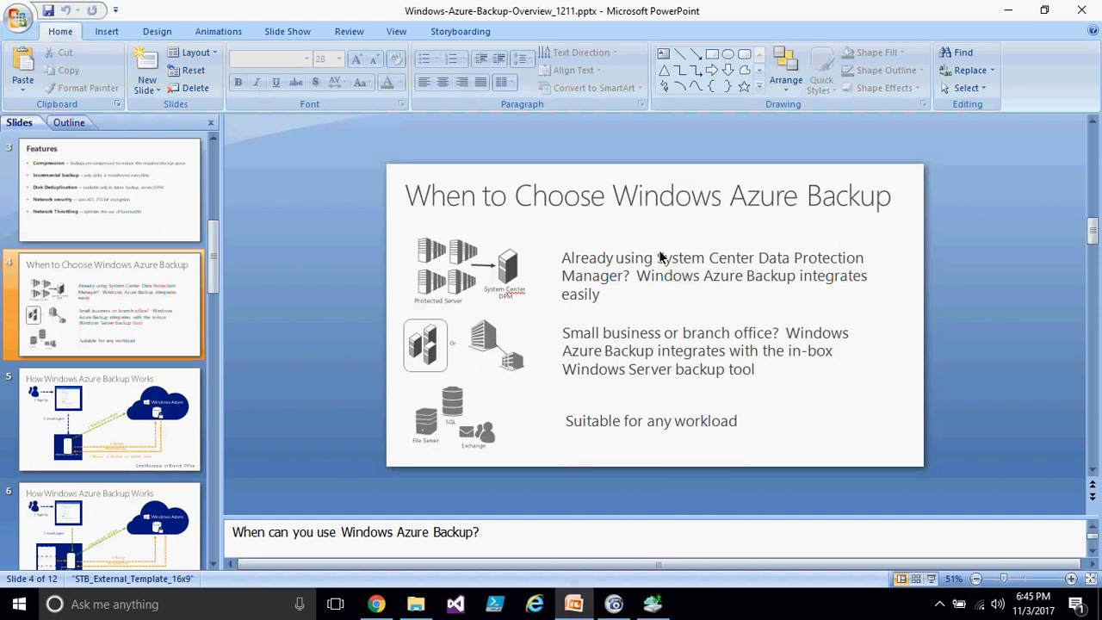
{"action": "left_click", "coordinate": [653, 603]}
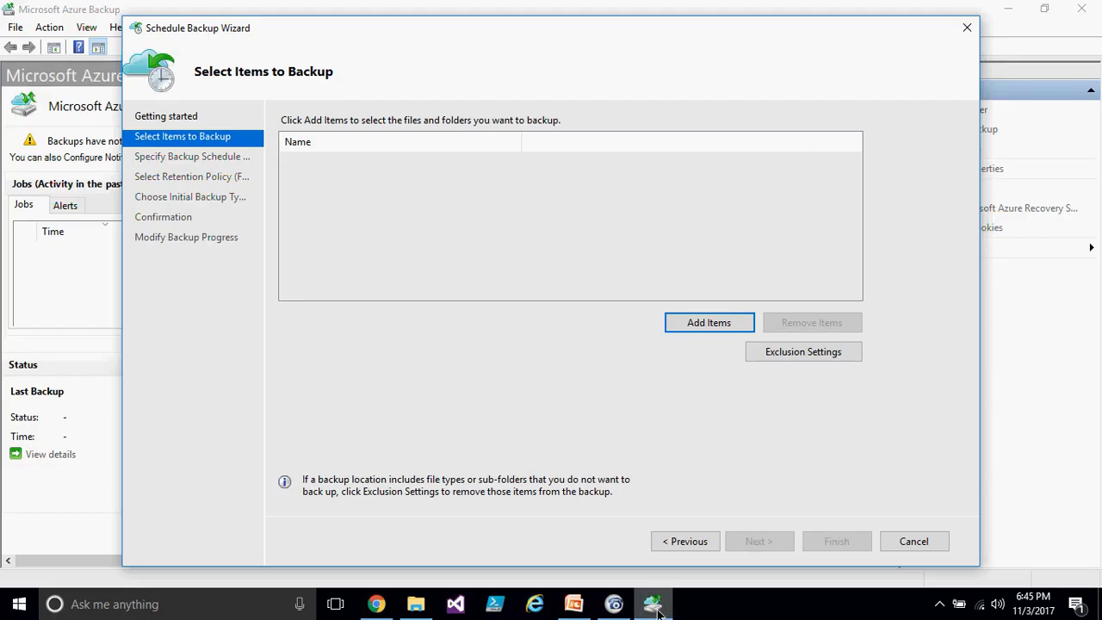
{"action": "left_click", "coordinate": [376, 604]}
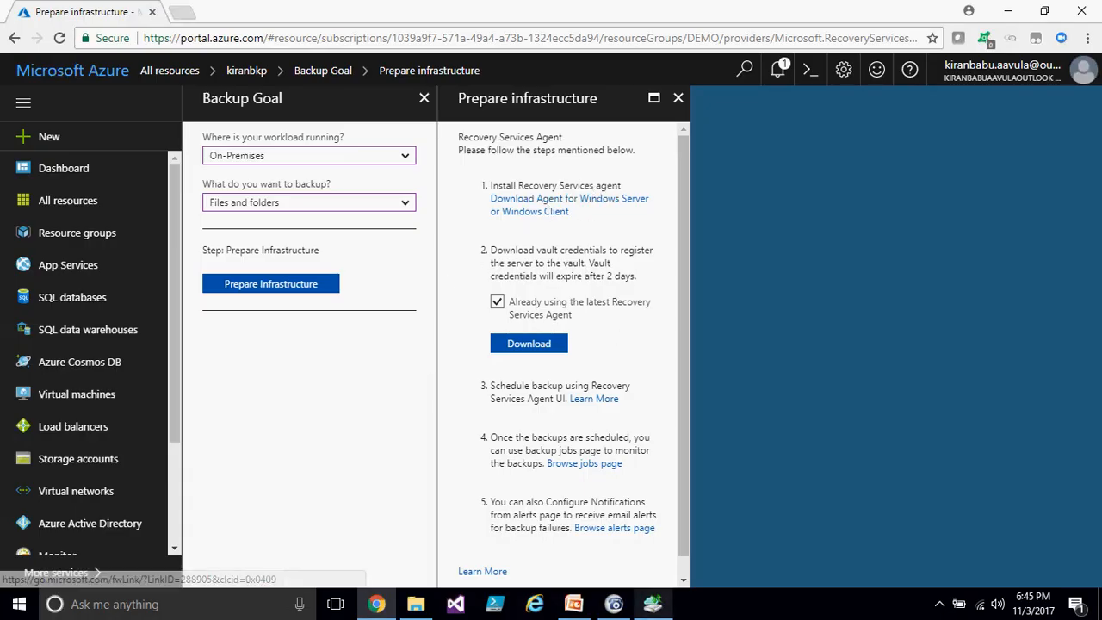
{"action": "left_click", "coordinate": [651, 608]}
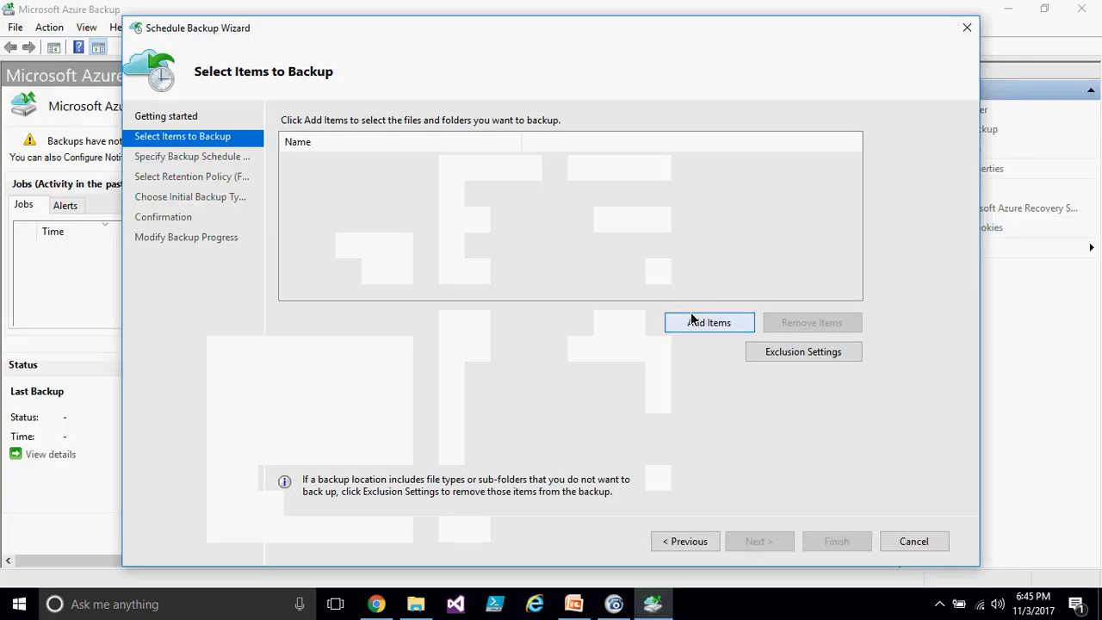
- Open the How Windows Azure Backup Works slide showing the small business or branch office scenario
{"action": "left_click", "coordinate": [574, 605]}
{"action": "scroll", "coordinate": [153, 439], "scroll_direction": "down", "scroll_amount": 1}
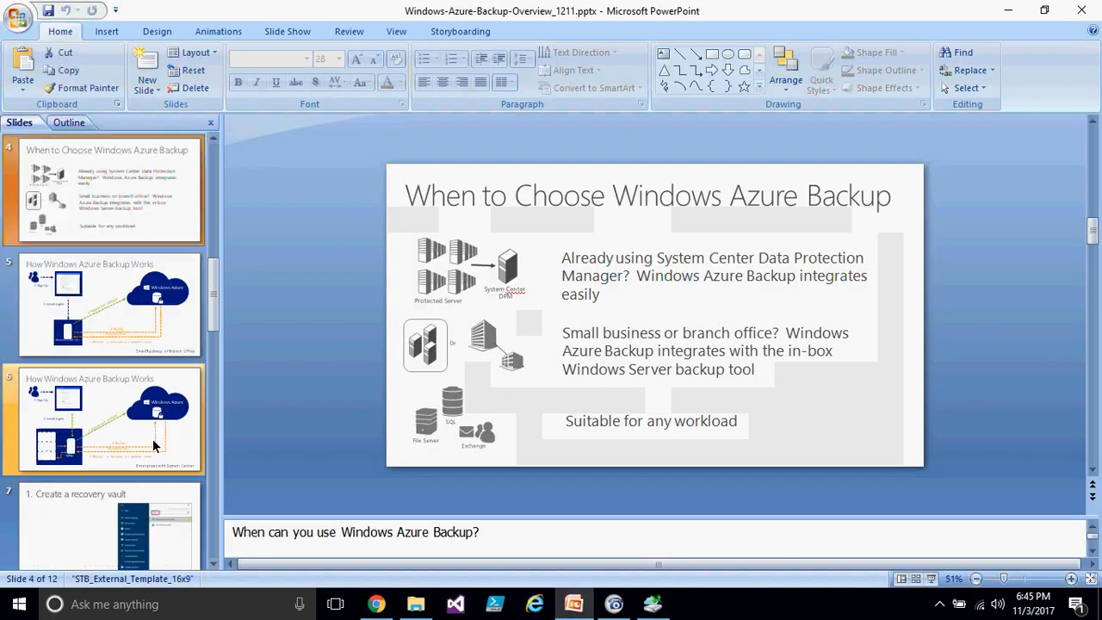
{"action": "left_click", "coordinate": [133, 322]}
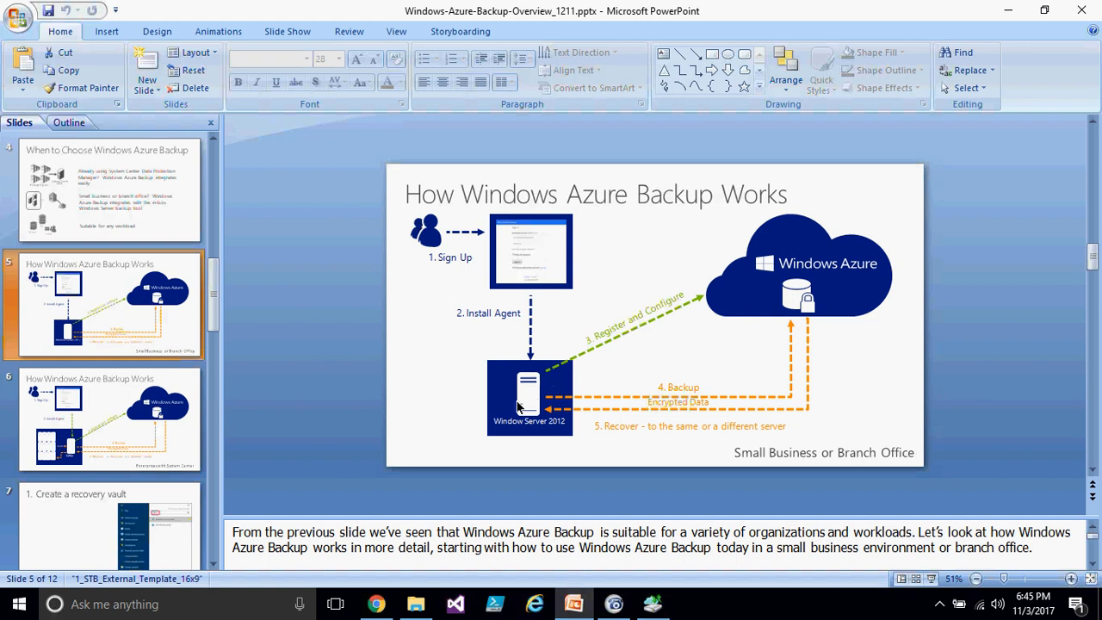
{"action": "left_click", "coordinate": [659, 384]}
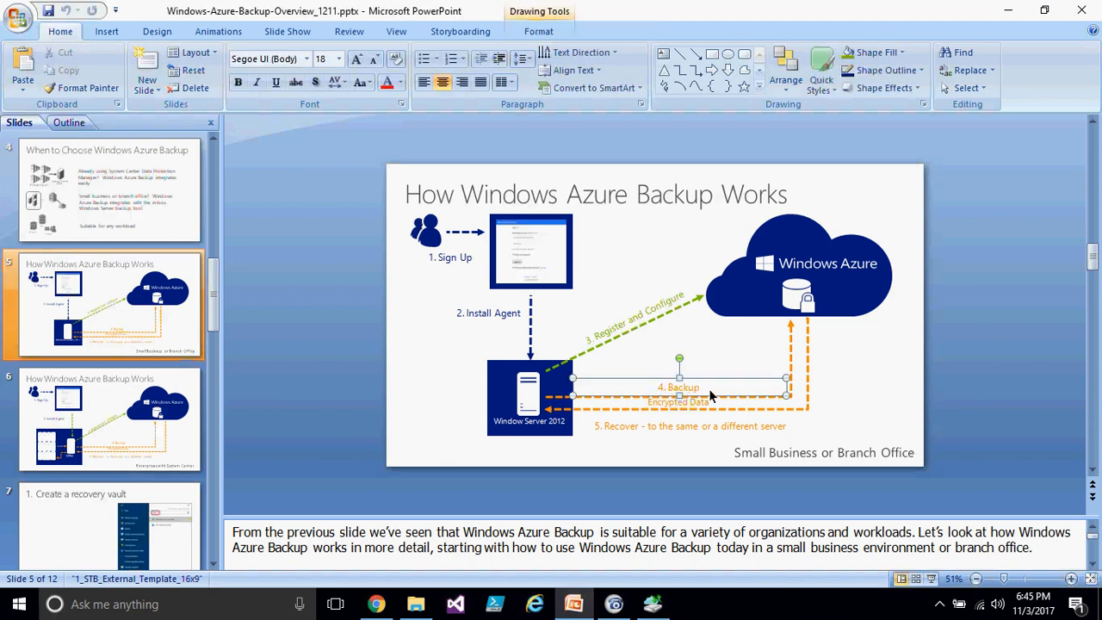
- Add the file lic.pdf from drive D to the backup items and advance to the backup schedule page
{"action": "left_click", "coordinate": [652, 603]}
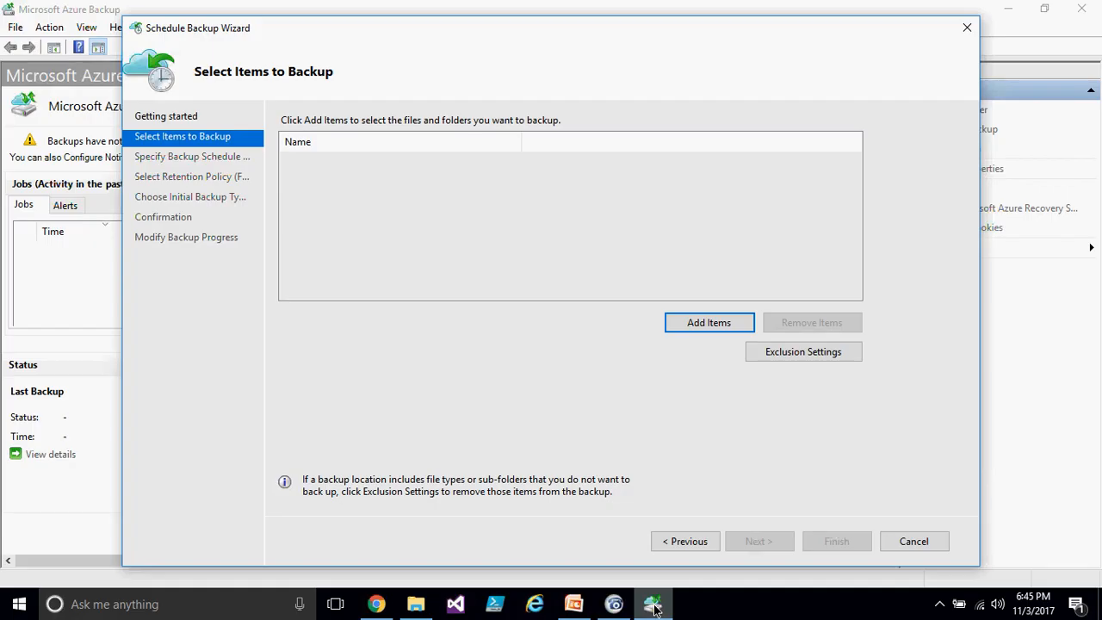
{"action": "left_click", "coordinate": [706, 324]}
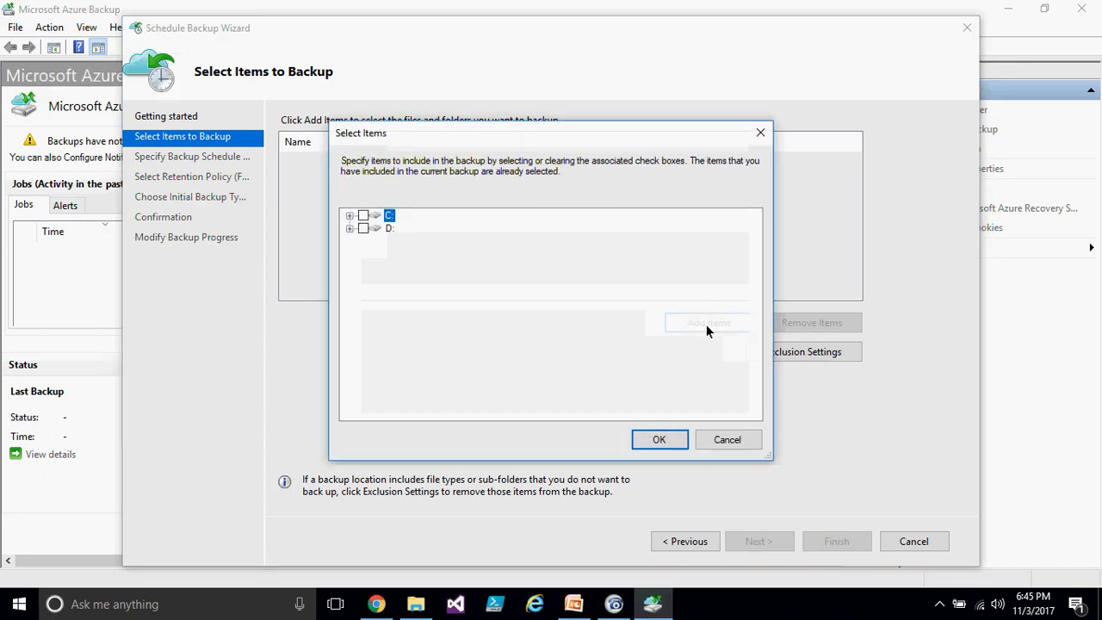
{"action": "left_click", "coordinate": [350, 228]}
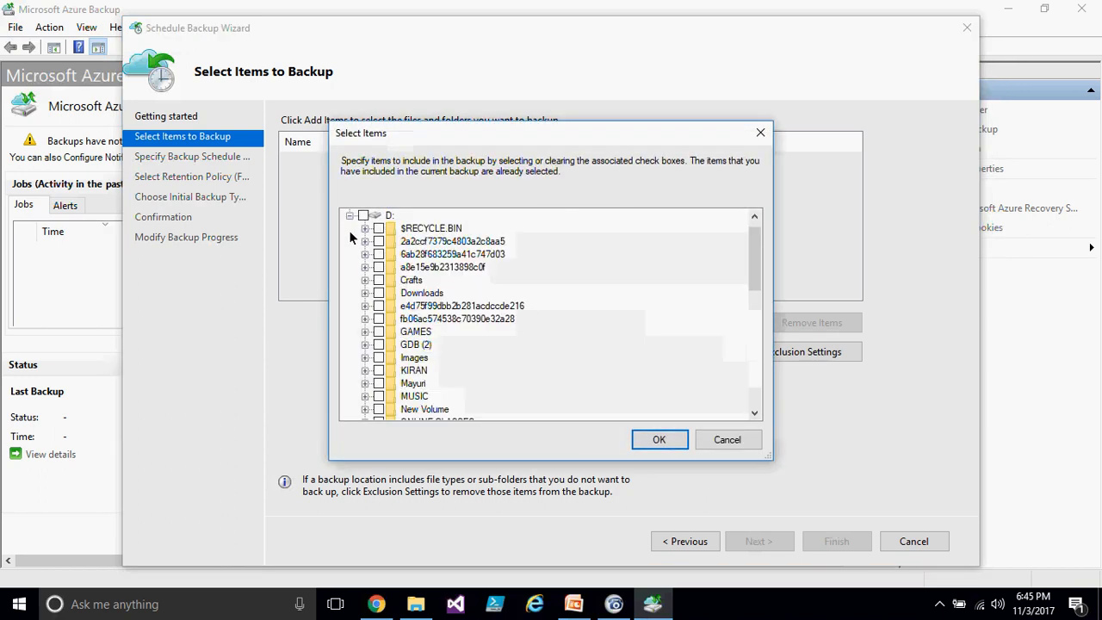
{"action": "left_click", "coordinate": [349, 217]}
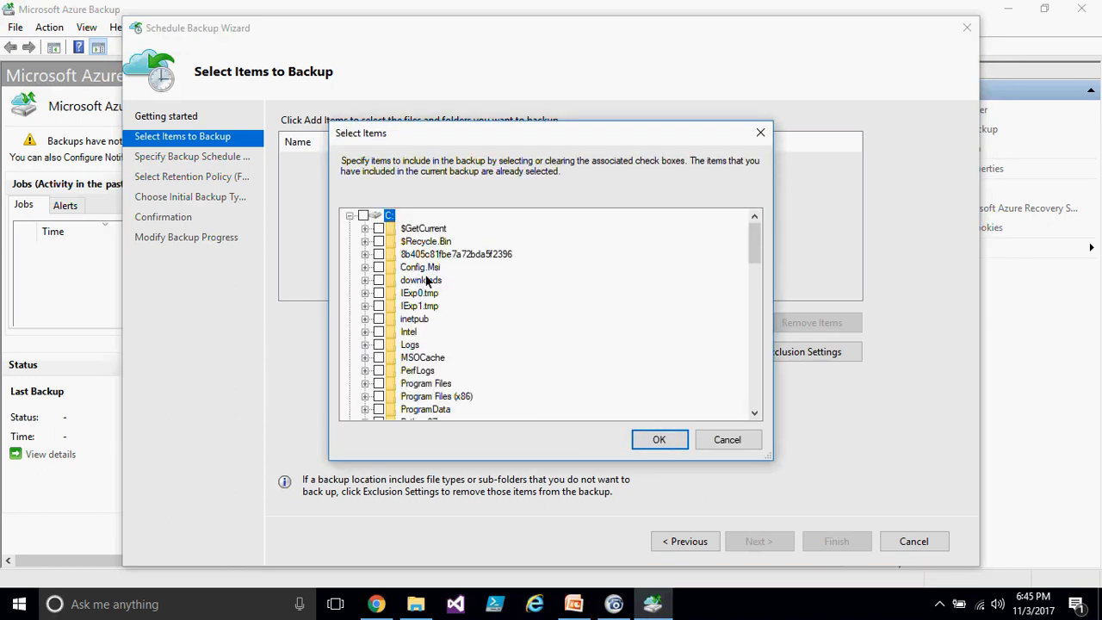
{"action": "left_click", "coordinate": [349, 216]}
{"action": "left_click", "coordinate": [350, 228]}
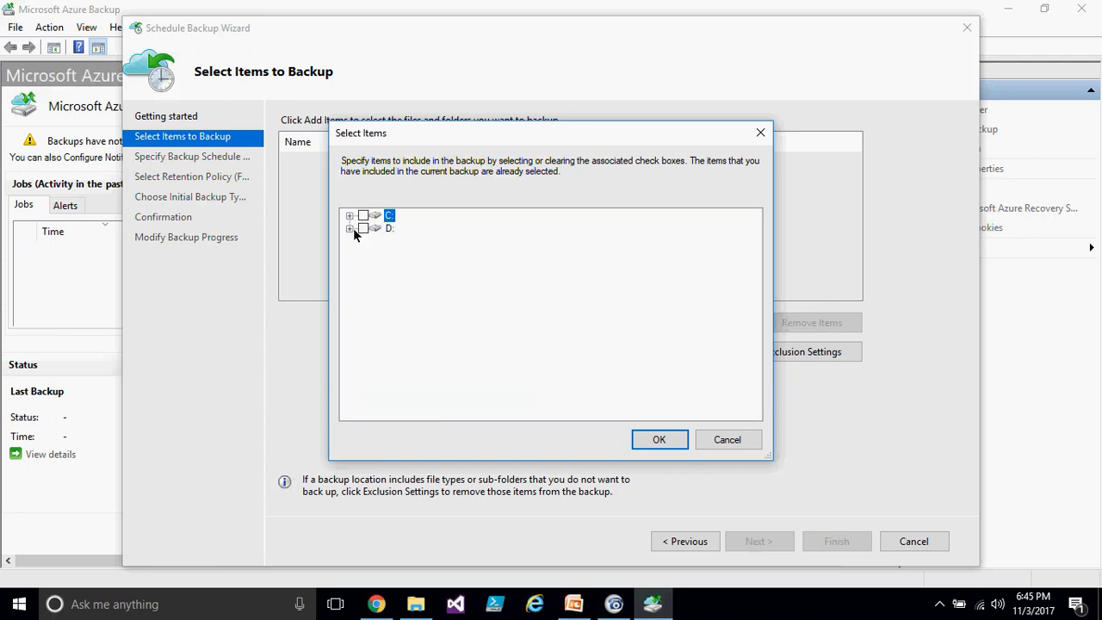
{"action": "left_click", "coordinate": [350, 228]}
{"action": "scroll", "coordinate": [394, 318], "scroll_direction": "down", "scroll_amount": 7}
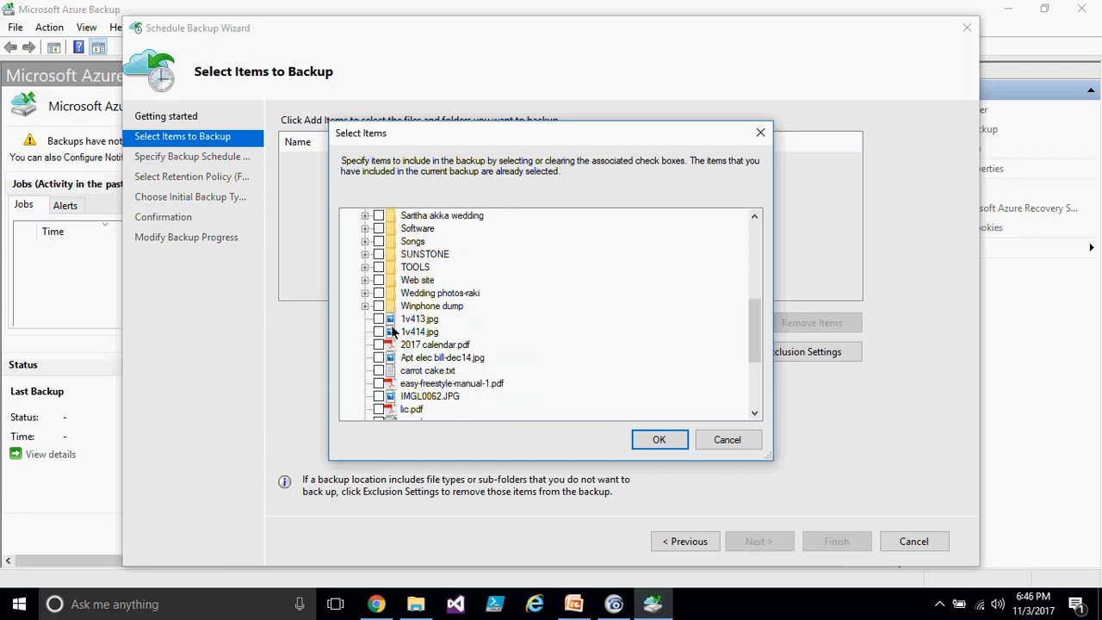
{"action": "left_click", "coordinate": [379, 410]}
{"action": "left_click", "coordinate": [656, 443]}
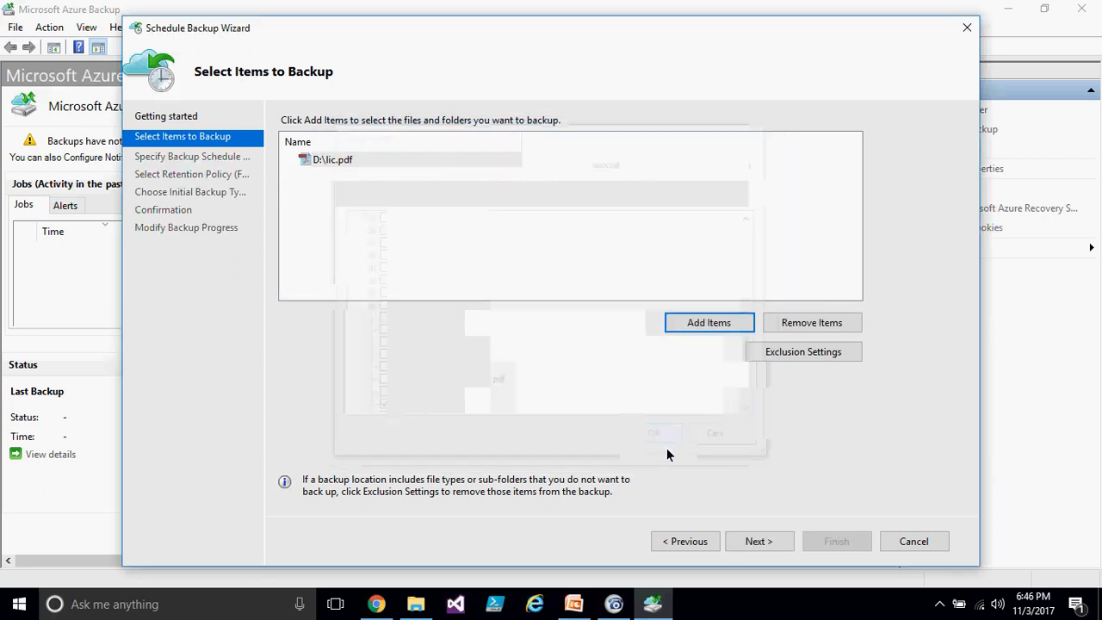
{"action": "left_click", "coordinate": [758, 541]}
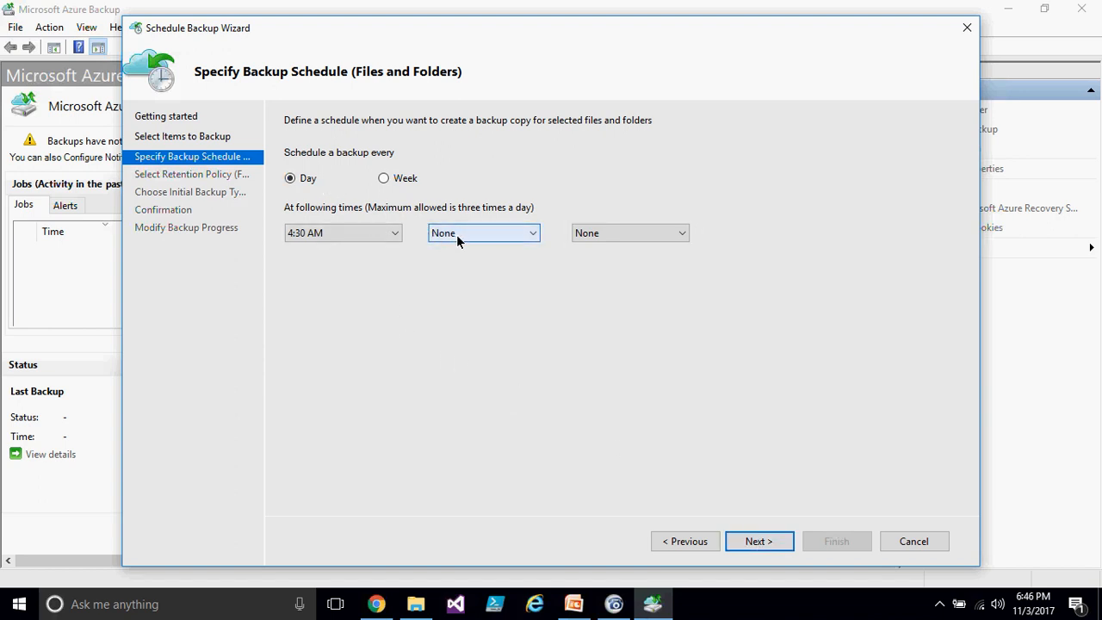
- Set three daily backup times of 12:00 AM, 5:30 PM and 11:30 PM
{"action": "left_click", "coordinate": [384, 234]}
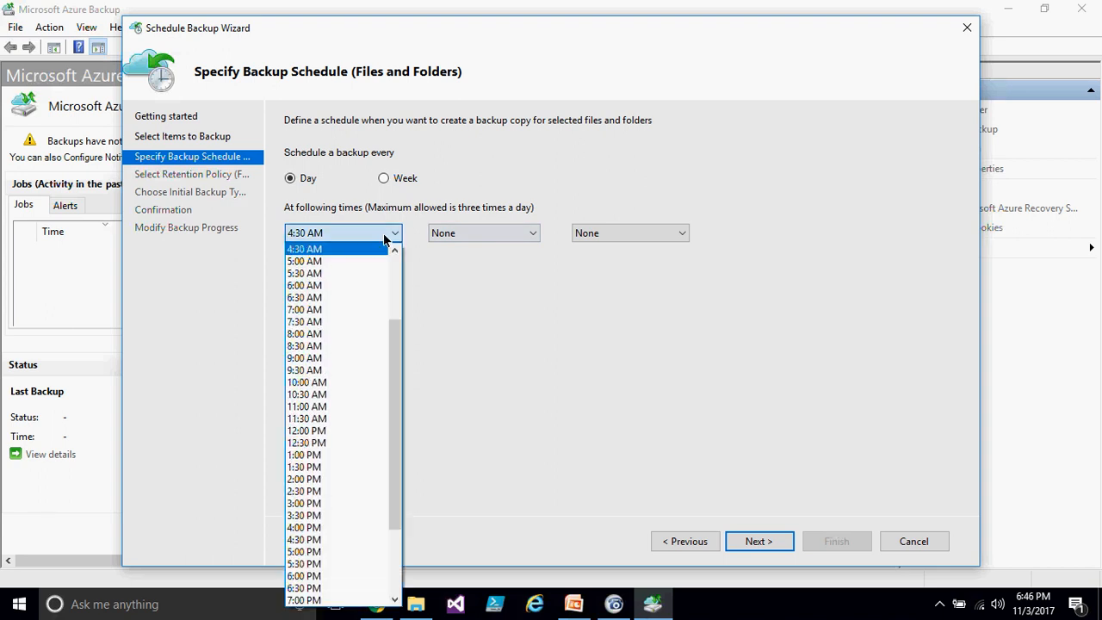
{"action": "scroll", "coordinate": [381, 290], "scroll_direction": "up", "scroll_amount": 3}
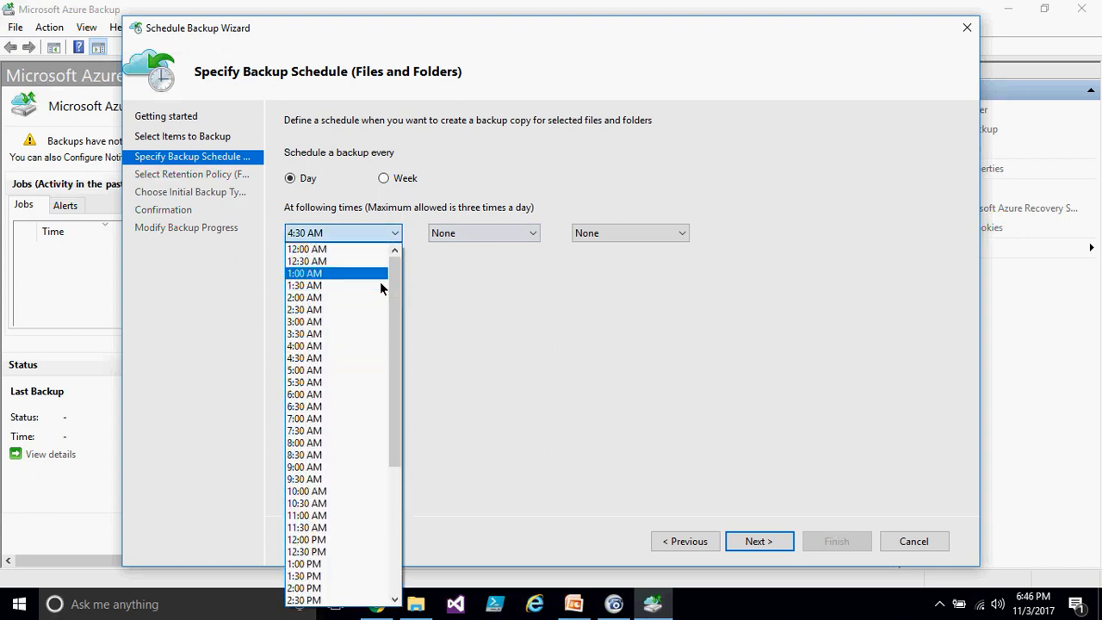
{"action": "left_click", "coordinate": [343, 252]}
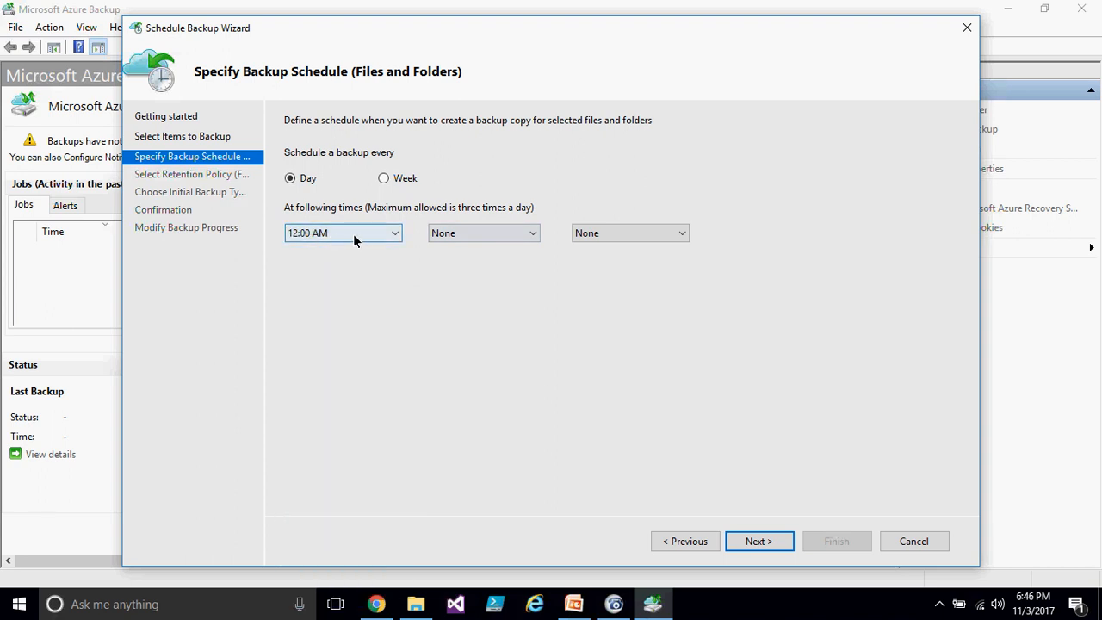
{"action": "left_click", "coordinate": [487, 234]}
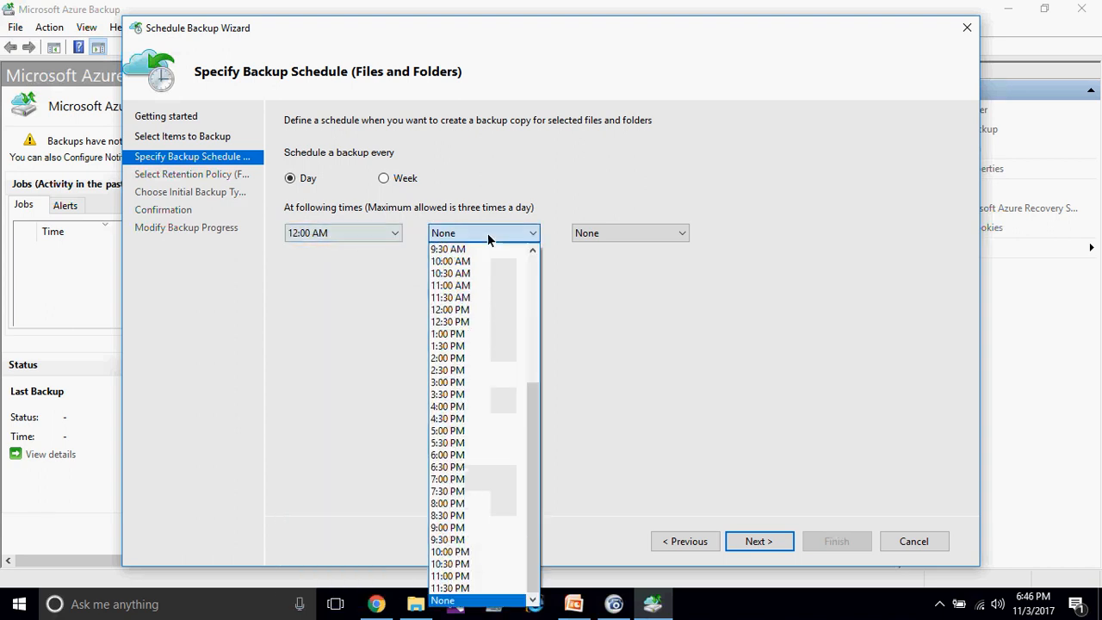
{"action": "left_click", "coordinate": [476, 444]}
{"action": "left_click", "coordinate": [649, 242]}
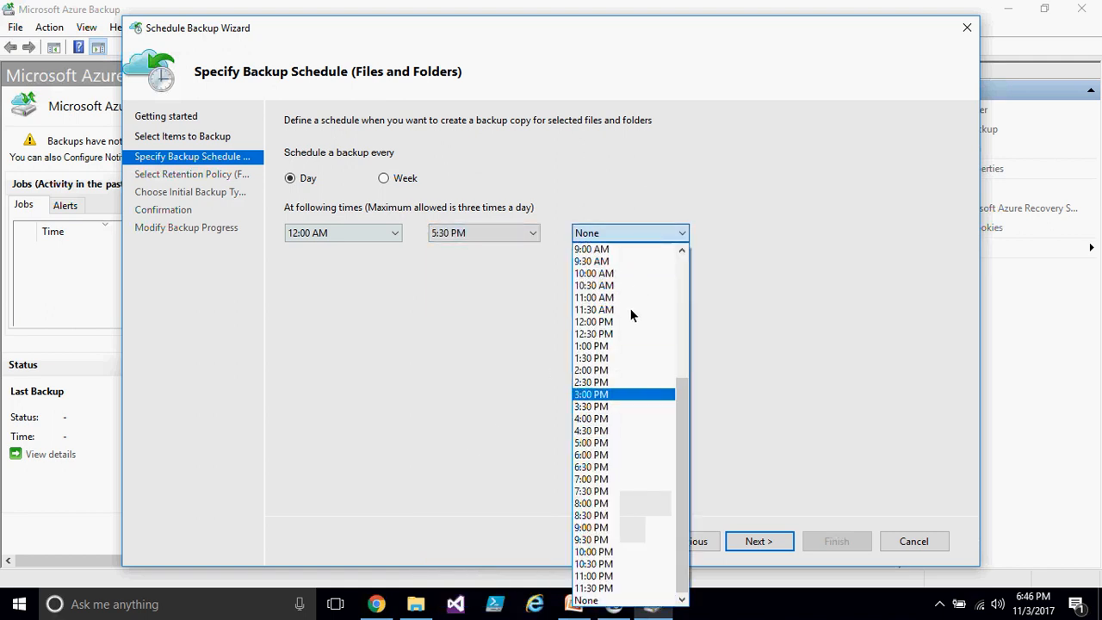
{"action": "left_click", "coordinate": [624, 587]}
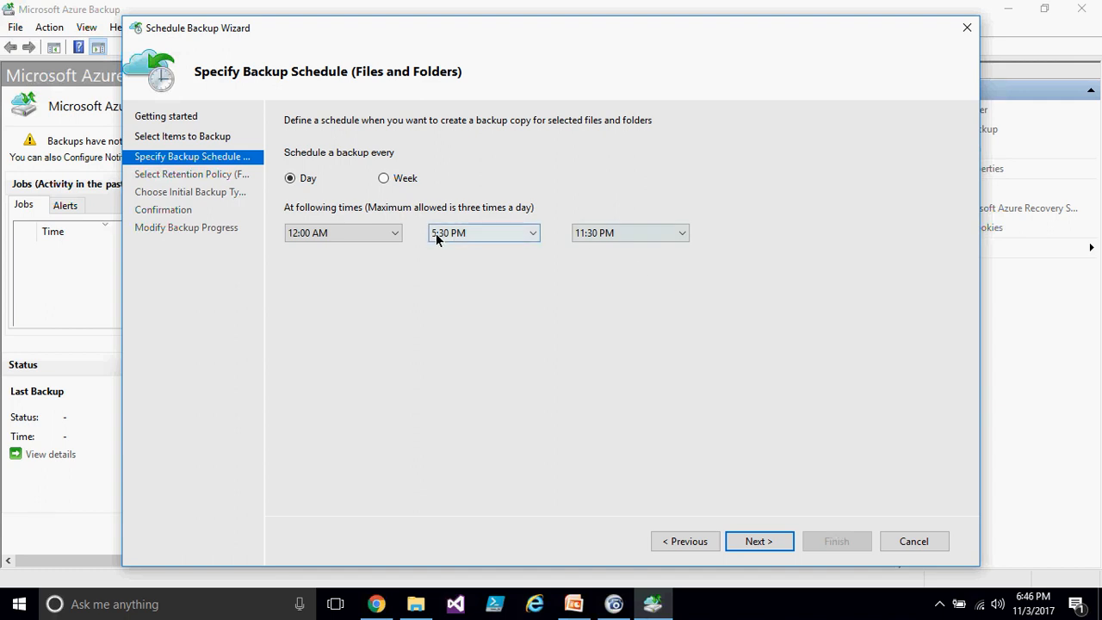
- Reset the second and third daily backup times to None
{"action": "left_click", "coordinate": [637, 232]}
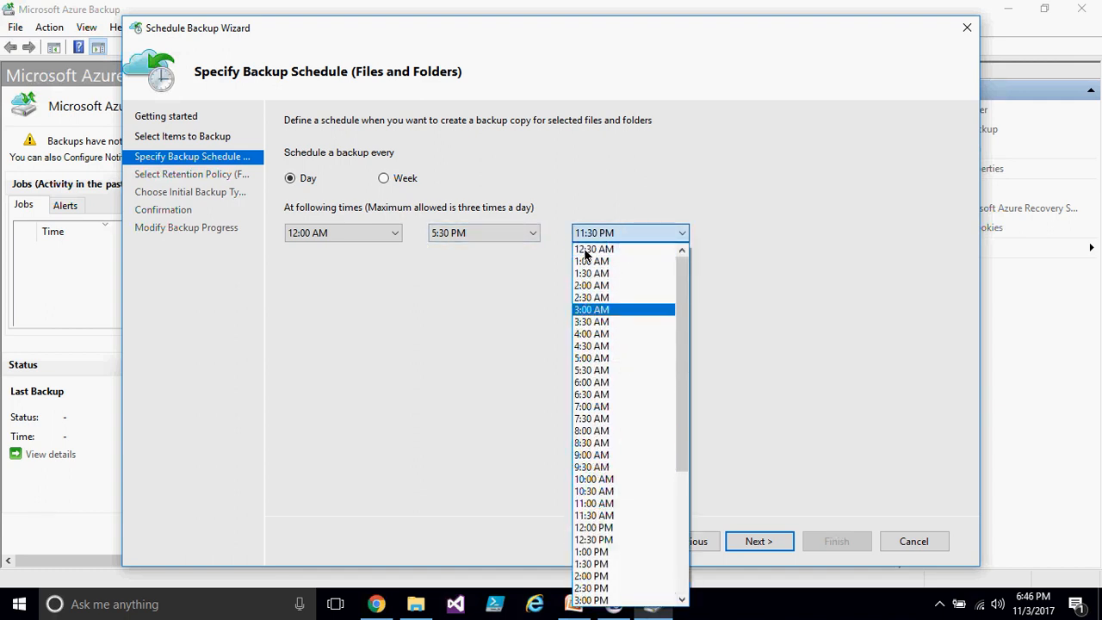
{"action": "left_click", "coordinate": [613, 600]}
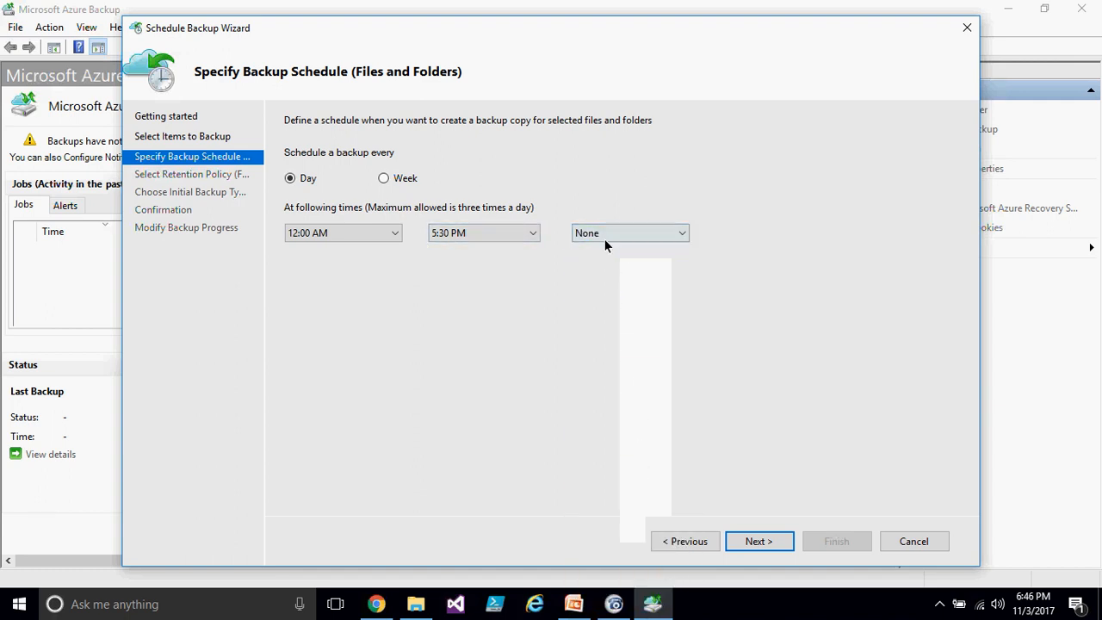
{"action": "left_click", "coordinate": [528, 237]}
{"action": "left_click", "coordinate": [470, 600]}
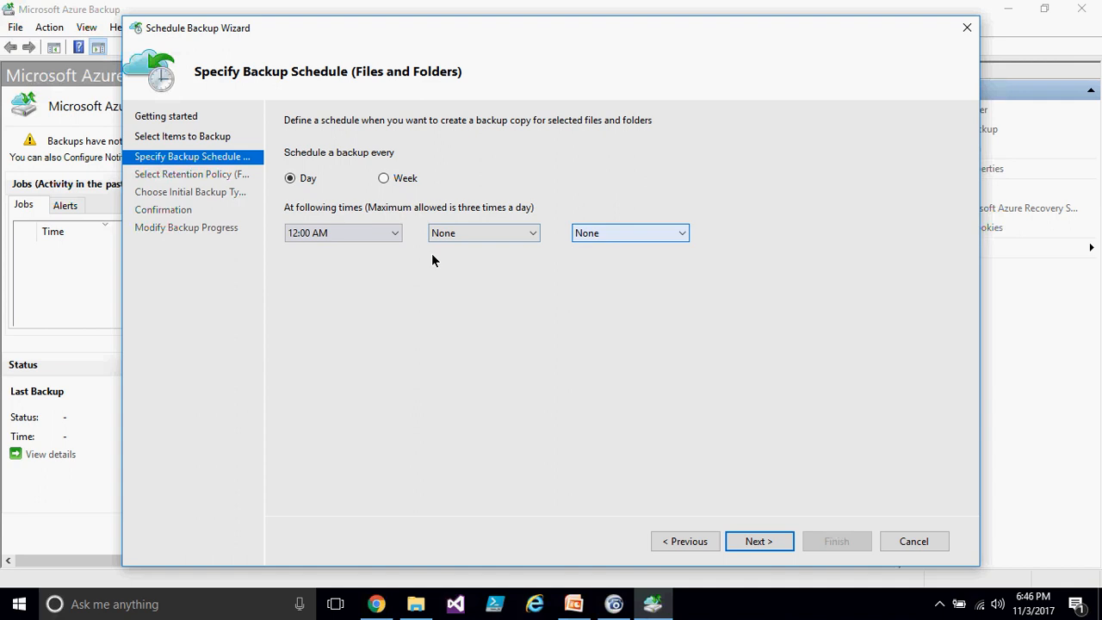
- Set the first backup time to 7:00 PM
{"action": "left_click", "coordinate": [382, 235]}
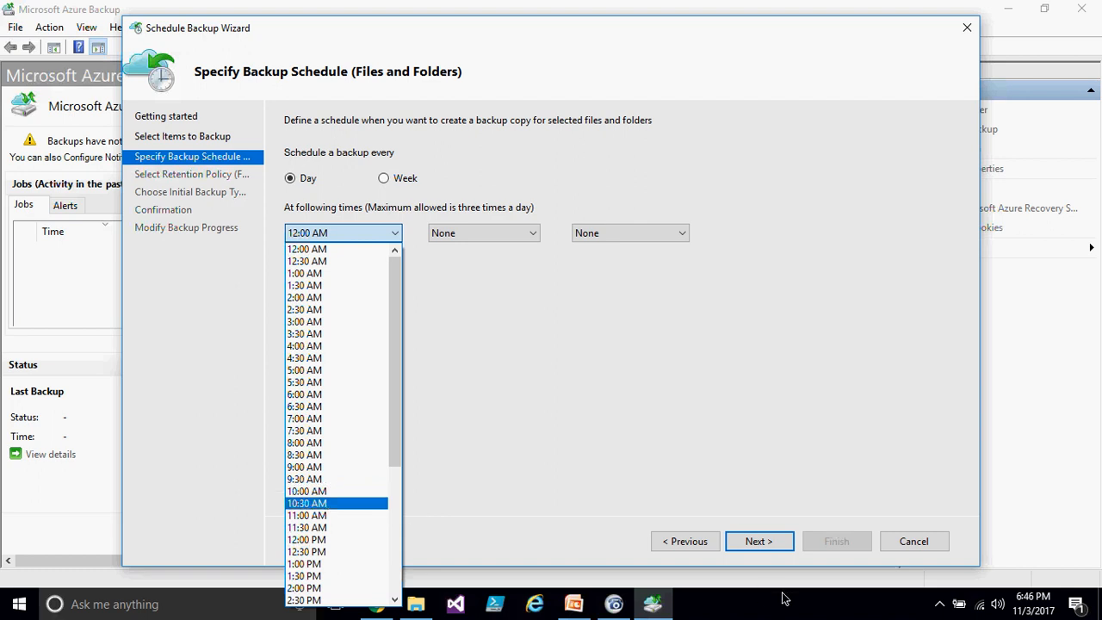
{"action": "scroll", "coordinate": [351, 564], "scroll_direction": "down", "scroll_amount": 3}
{"action": "scroll", "coordinate": [350, 564], "scroll_direction": "down", "scroll_amount": 2}
{"action": "left_click", "coordinate": [340, 565]}
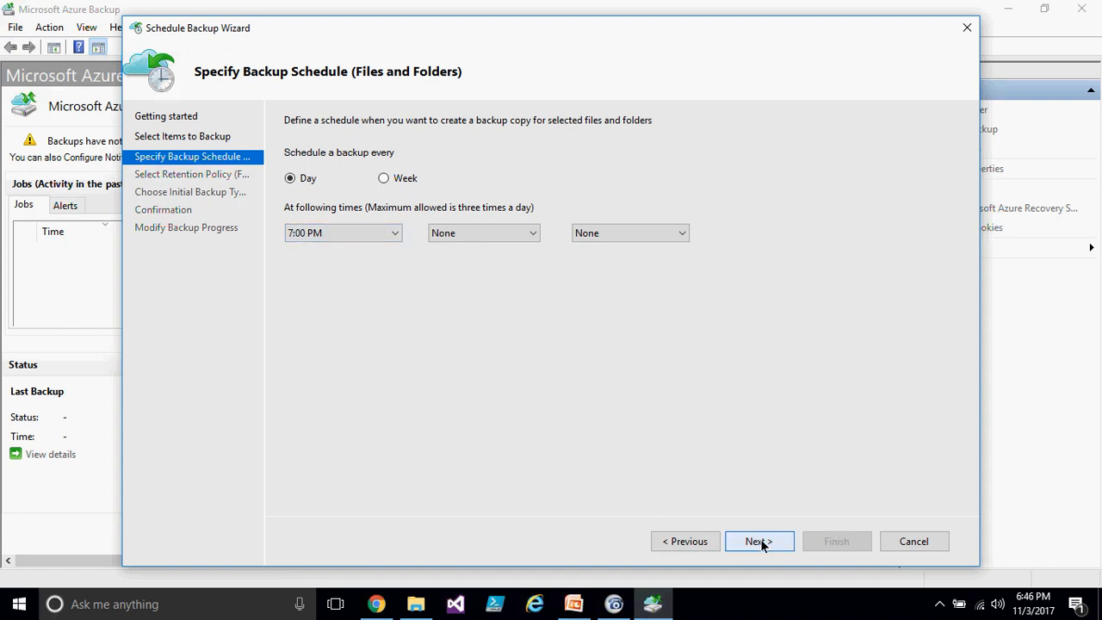
- Switch the schedule to weekly, every 1 Week, running on Saturday
{"action": "left_click", "coordinate": [383, 178]}
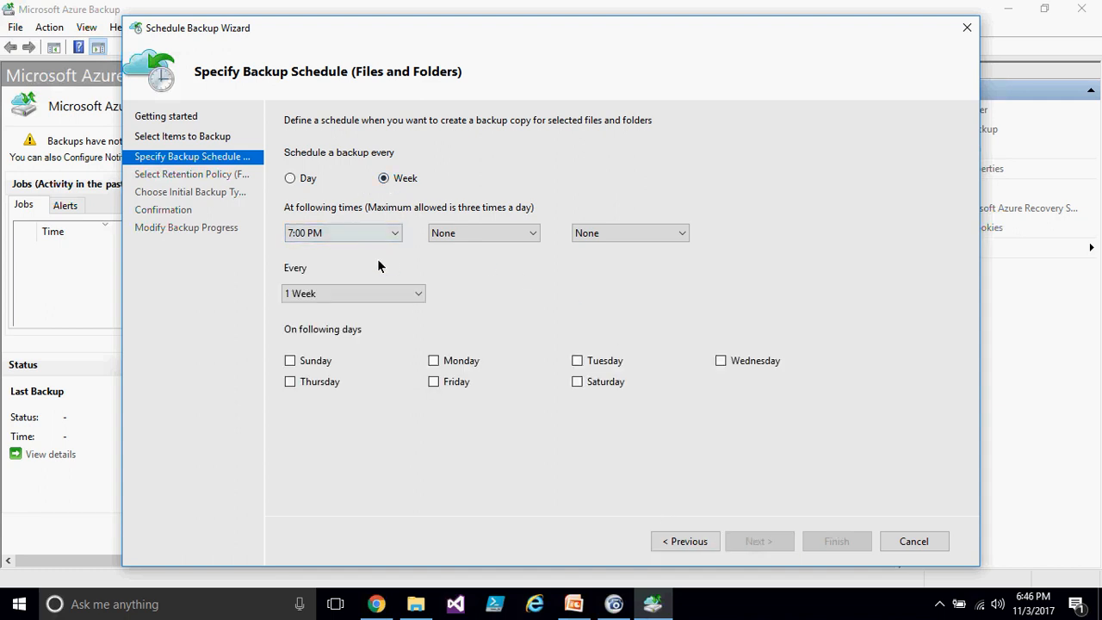
{"action": "left_click", "coordinate": [418, 294]}
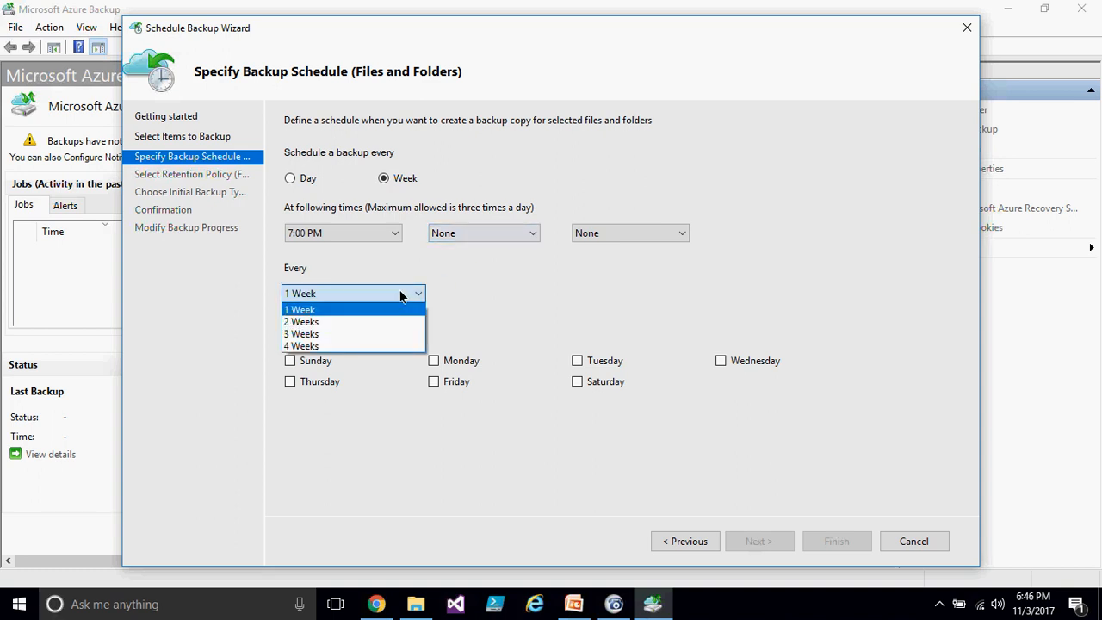
{"action": "left_click", "coordinate": [319, 309]}
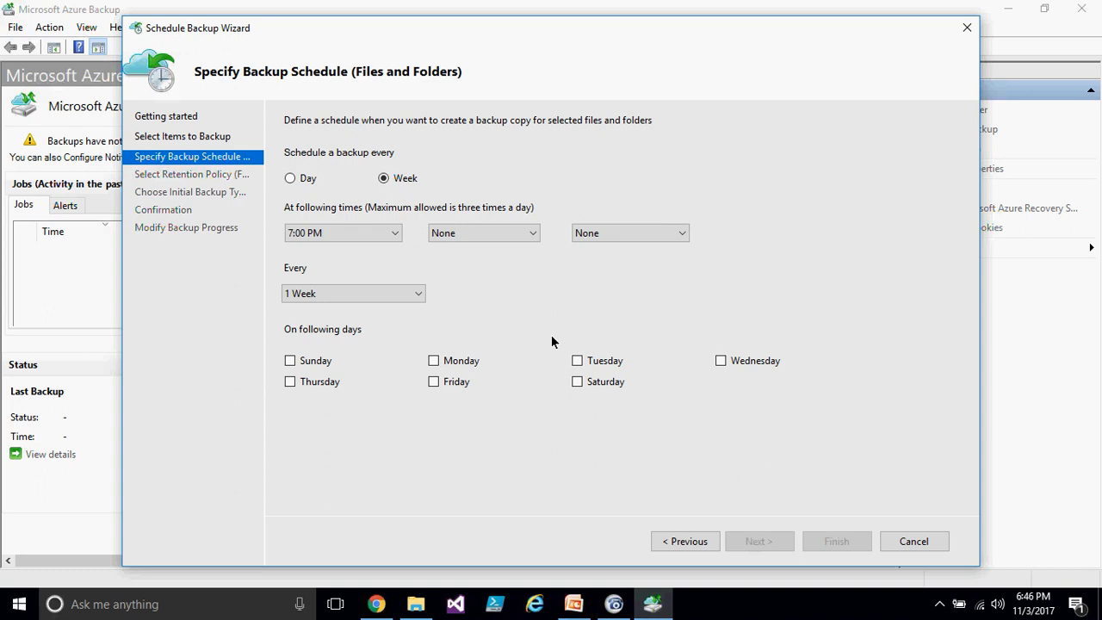
{"action": "left_click", "coordinate": [577, 382]}
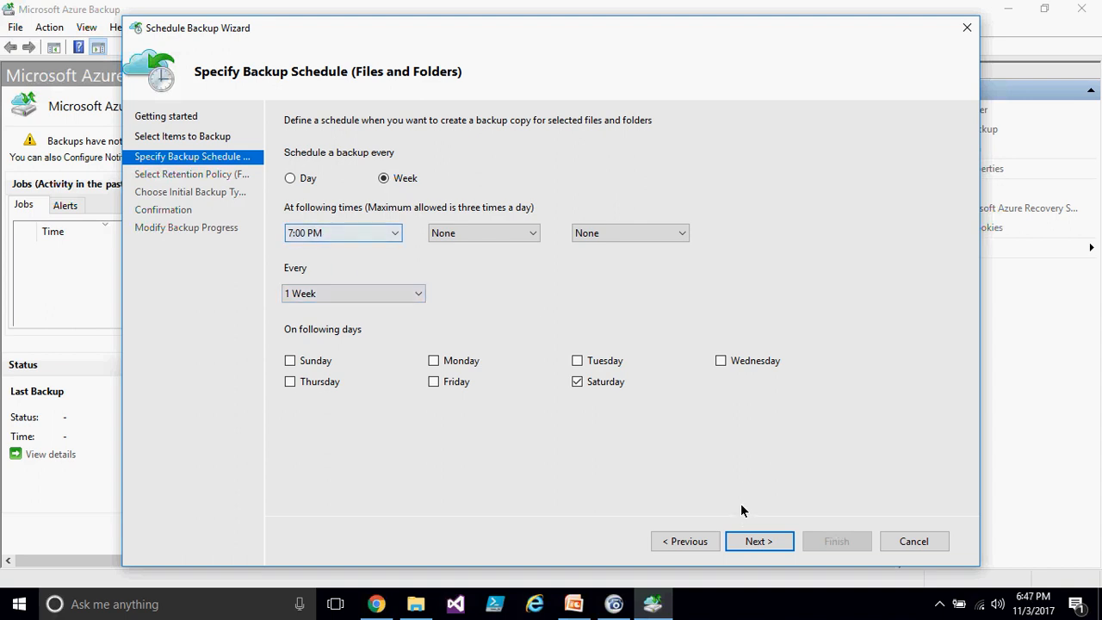
- Change the backup schedule to daily and continue to the retention policy page
{"action": "left_click", "coordinate": [743, 541]}
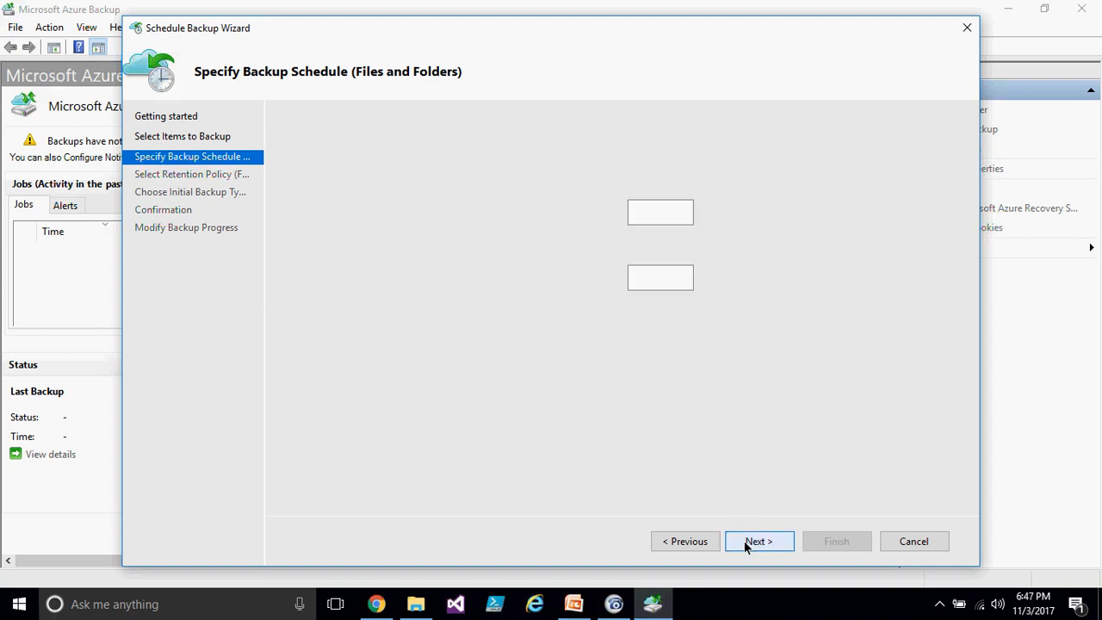
{"action": "left_click", "coordinate": [698, 540]}
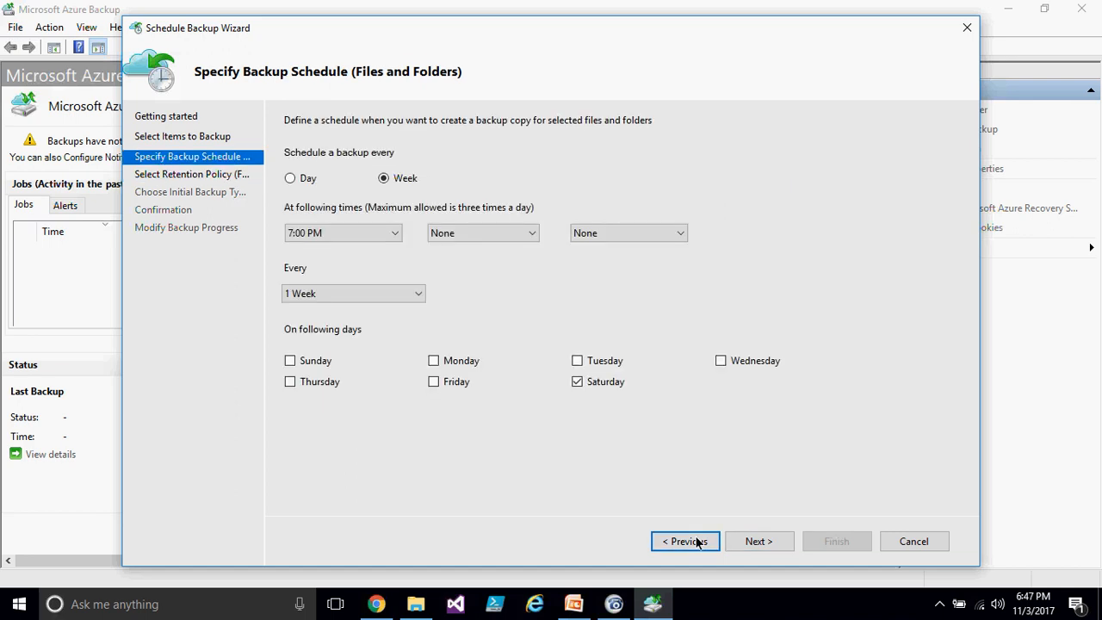
{"action": "left_click", "coordinate": [291, 179]}
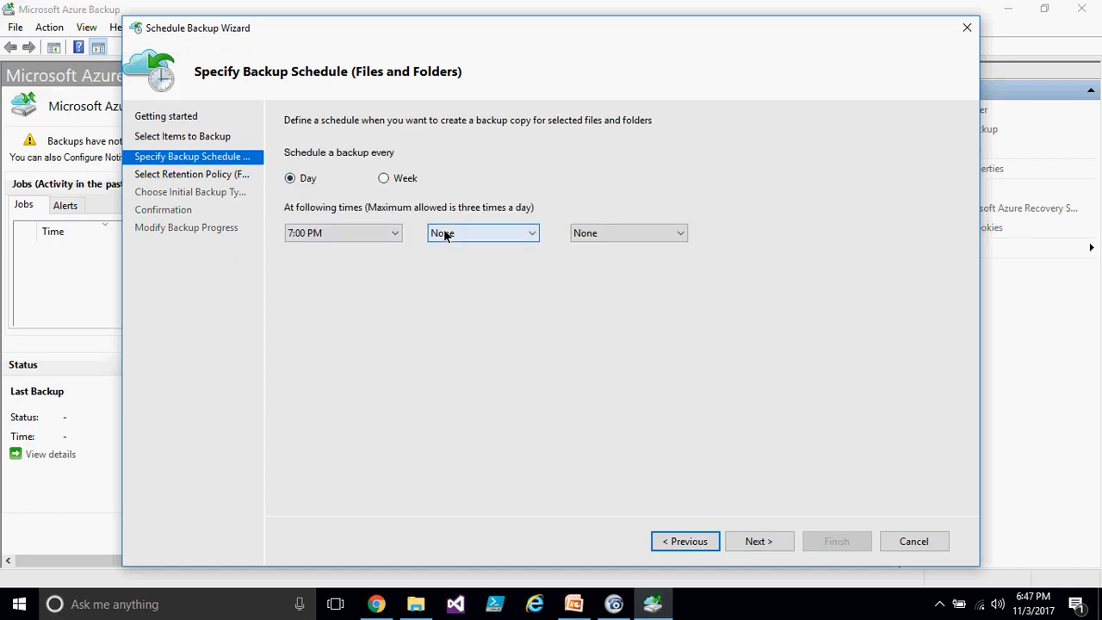
{"action": "left_click", "coordinate": [779, 542]}
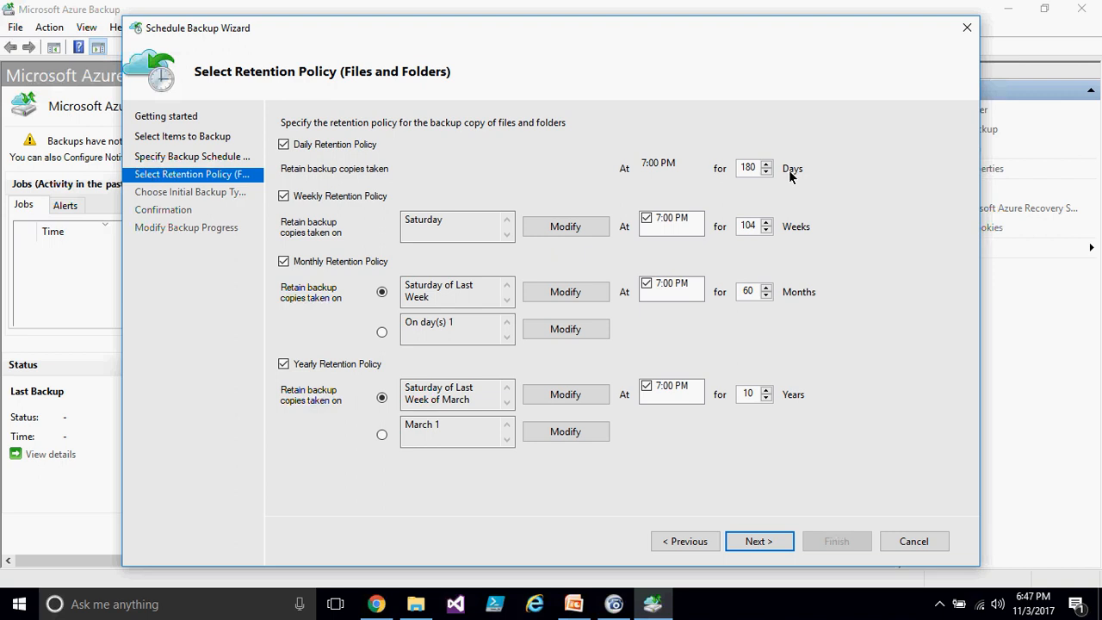
- Enable the daily retention policy and keep daily backup copies for 90 days
{"action": "left_click", "coordinate": [308, 148]}
{"action": "left_click", "coordinate": [333, 147]}
{"action": "double_click", "coordinate": [747, 168]}
{"action": "type", "text": "90"}
- Set weekly retention to 52 weeks and continue to the initial backup type
{"action": "double_click", "coordinate": [747, 225]}
{"action": "type", "text": "52"}
{"action": "left_click", "coordinate": [748, 394]}
{"action": "left_click", "coordinate": [761, 542]}
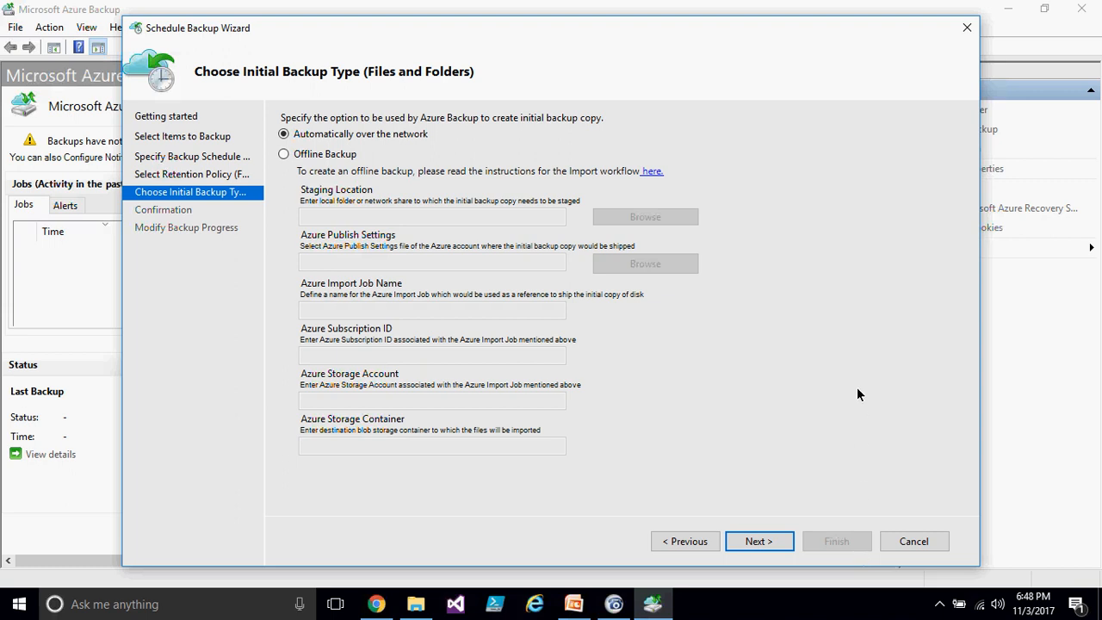
- Choose automatic initial backup over the network, finish saving the backup schedule and close the wizard
{"action": "left_click", "coordinate": [284, 154]}
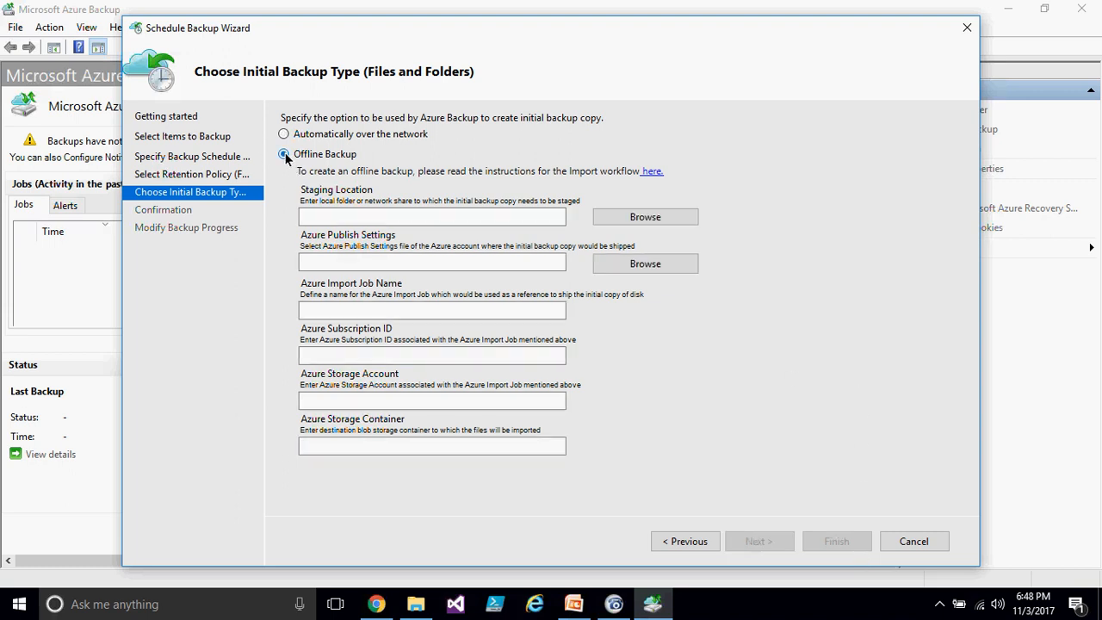
{"action": "left_click", "coordinate": [283, 133]}
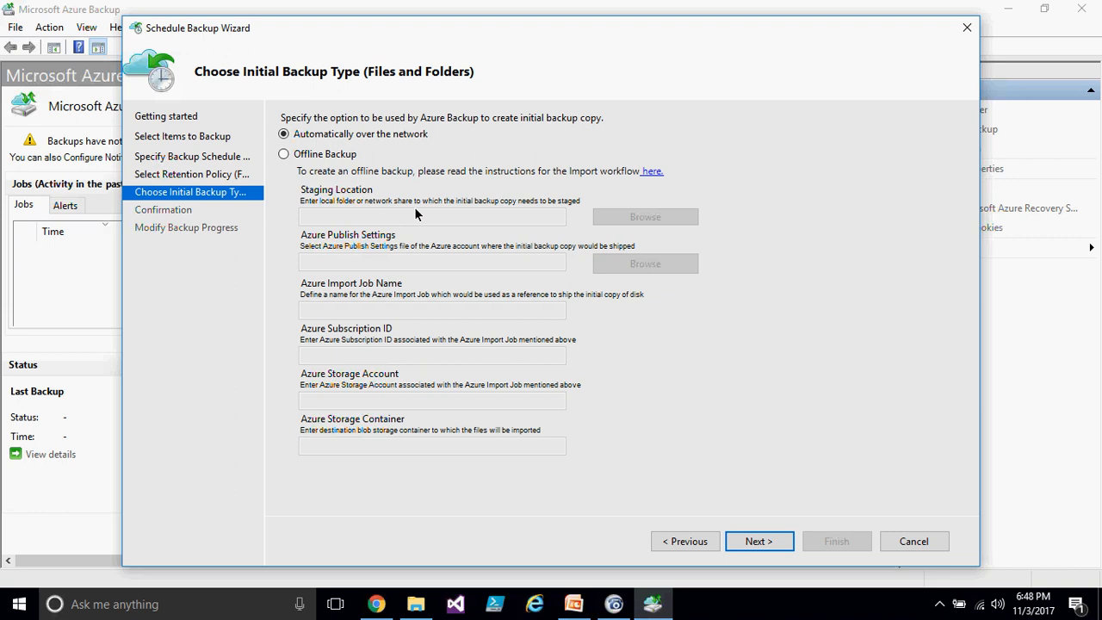
{"action": "left_click", "coordinate": [284, 154]}
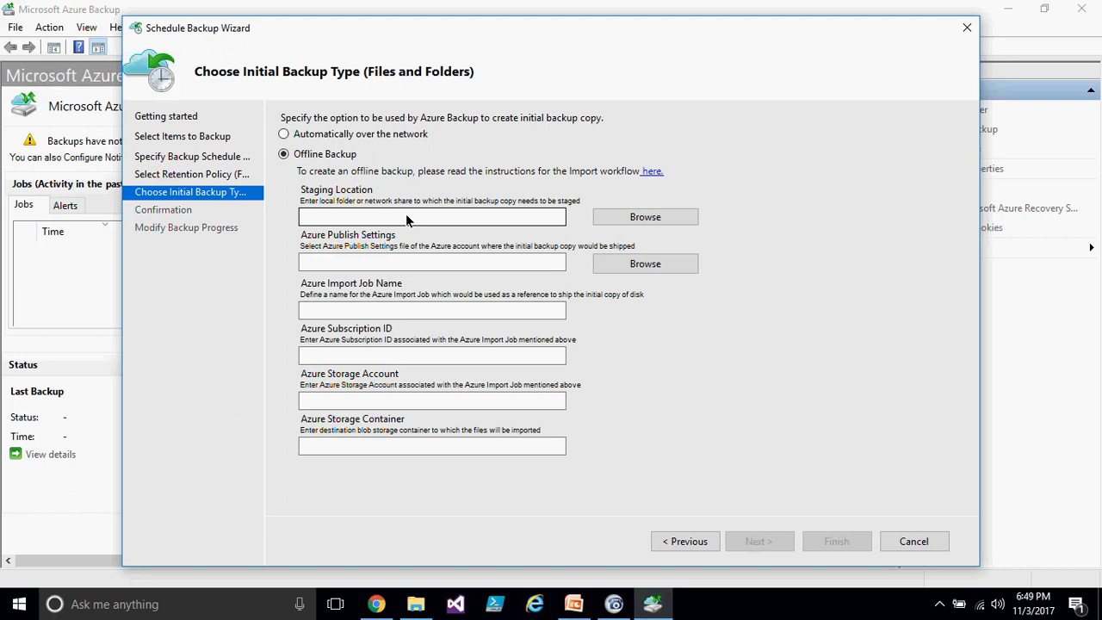
{"action": "left_click", "coordinate": [327, 135]}
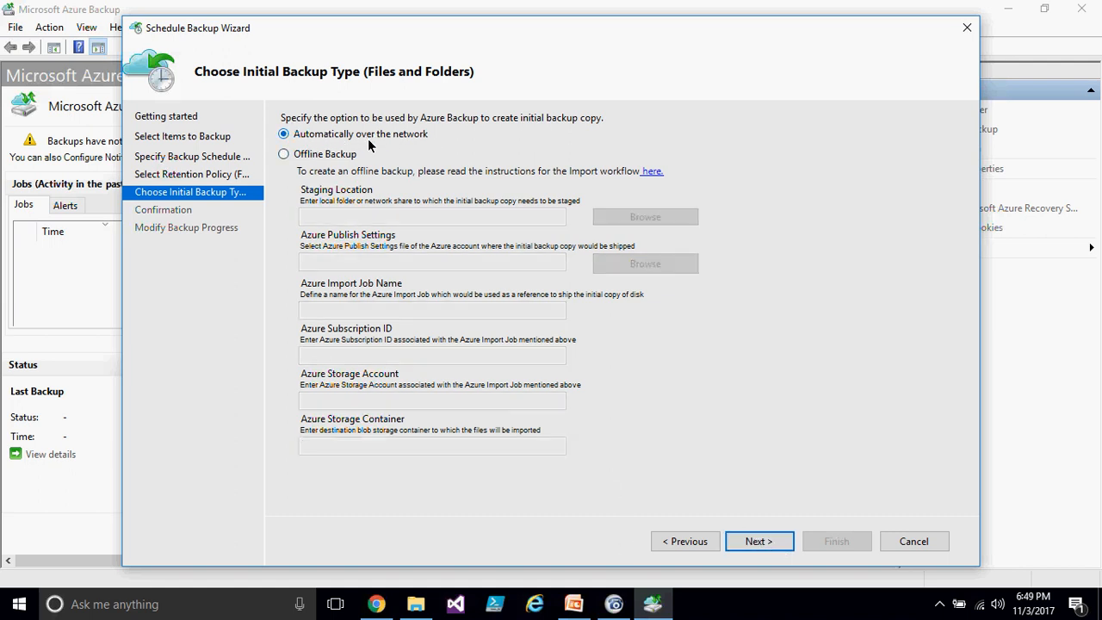
{"action": "left_click", "coordinate": [750, 541]}
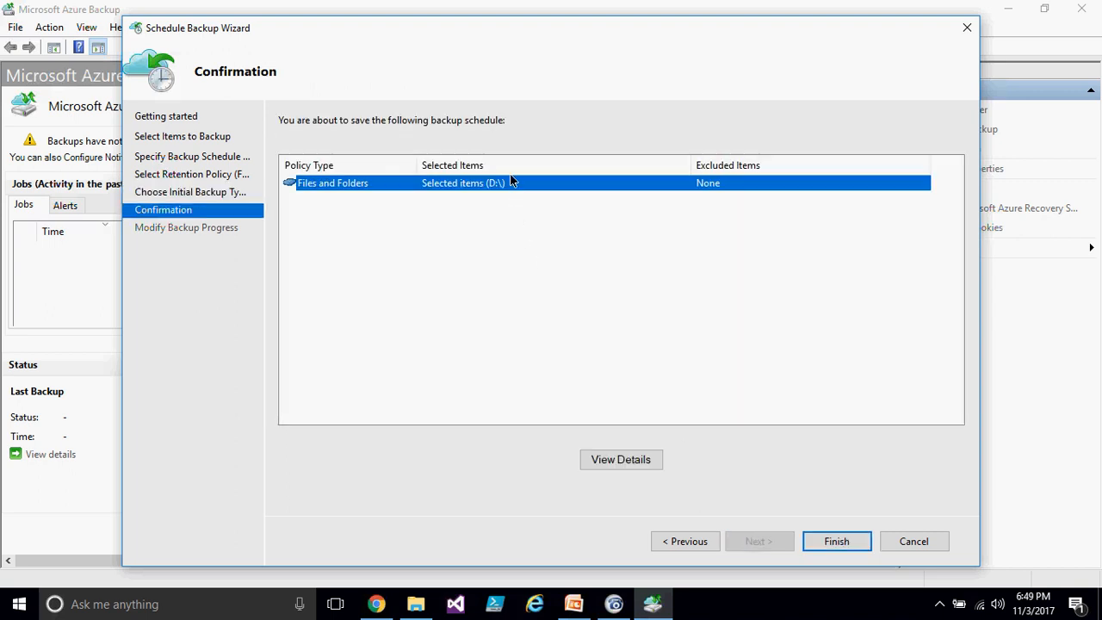
{"action": "left_click", "coordinate": [822, 540]}
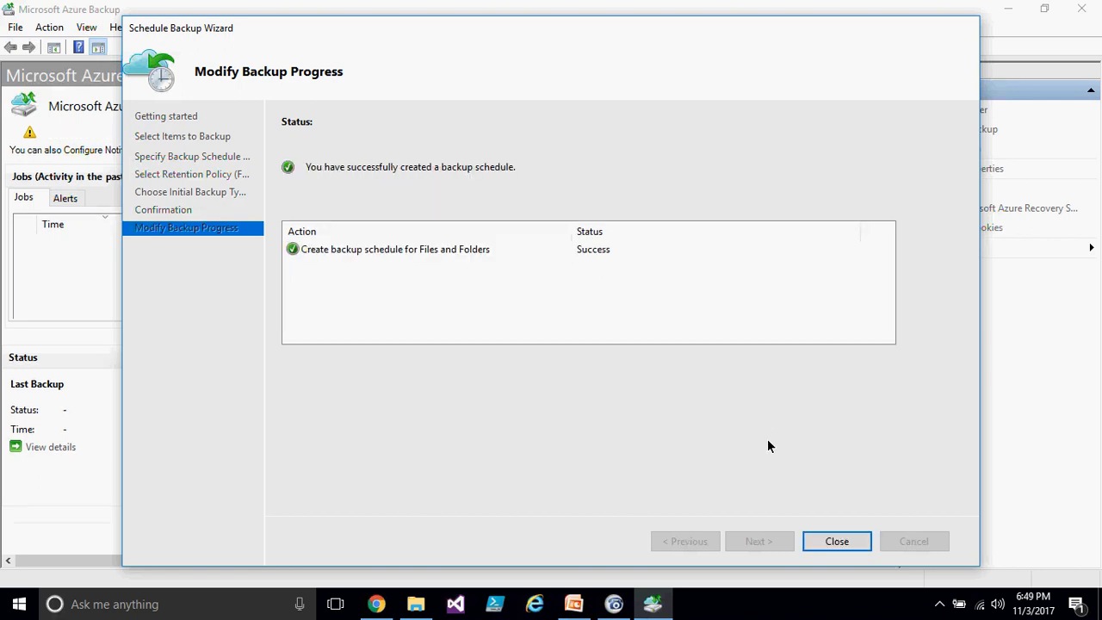
{"action": "left_click", "coordinate": [835, 540]}
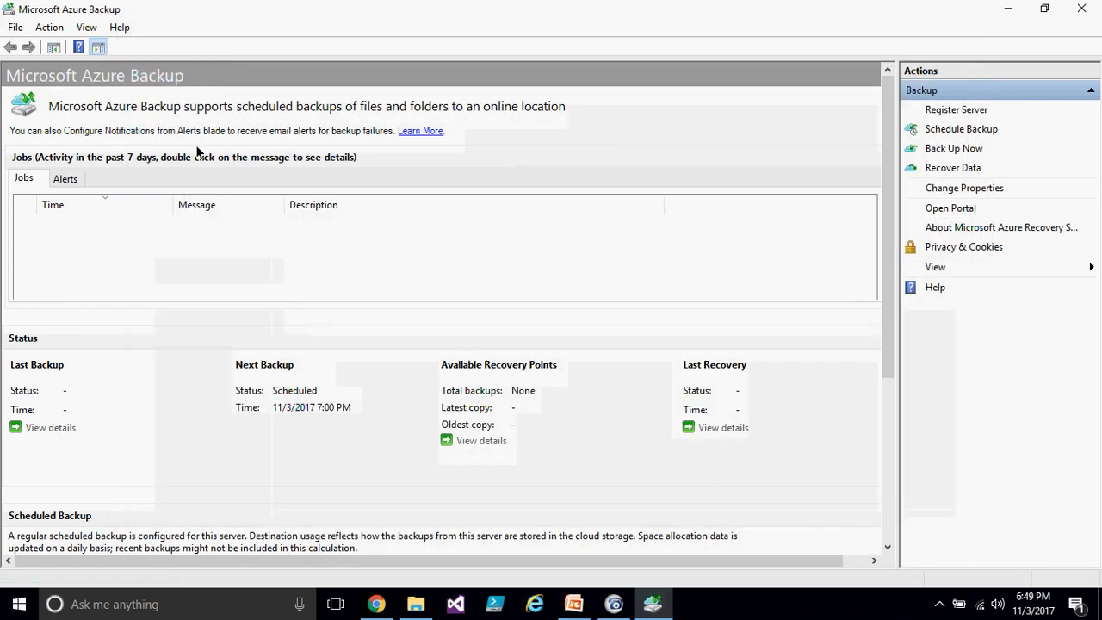
{"action": "double_click", "coordinate": [215, 10]}
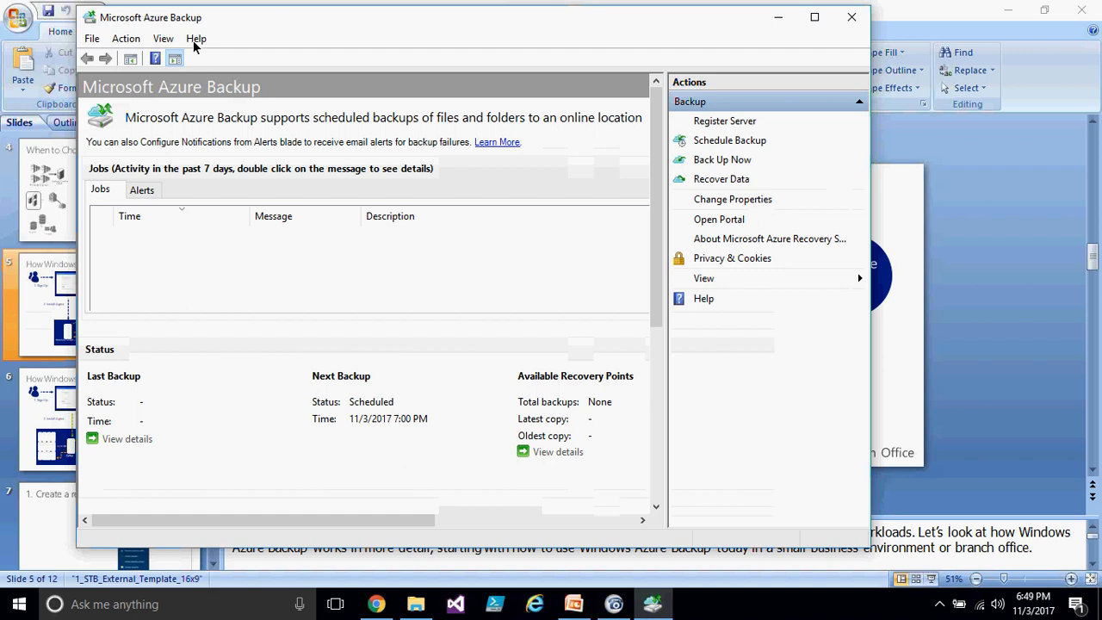
{"action": "double_click", "coordinate": [315, 27]}
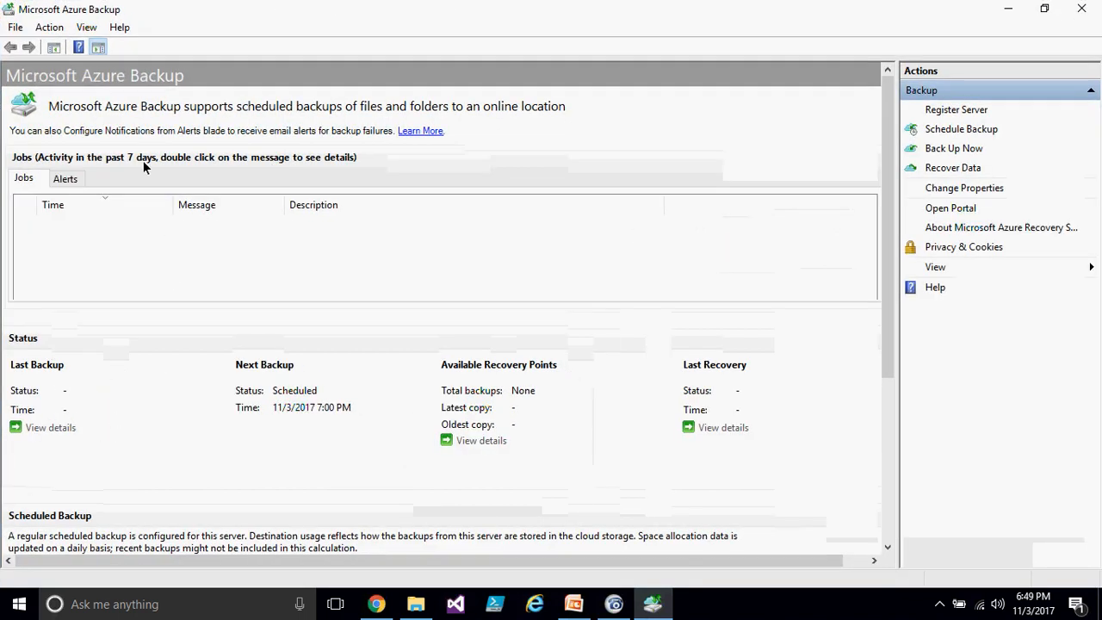
{"action": "left_click", "coordinate": [86, 27]}
{"action": "mouse_move", "coordinate": [120, 27]}
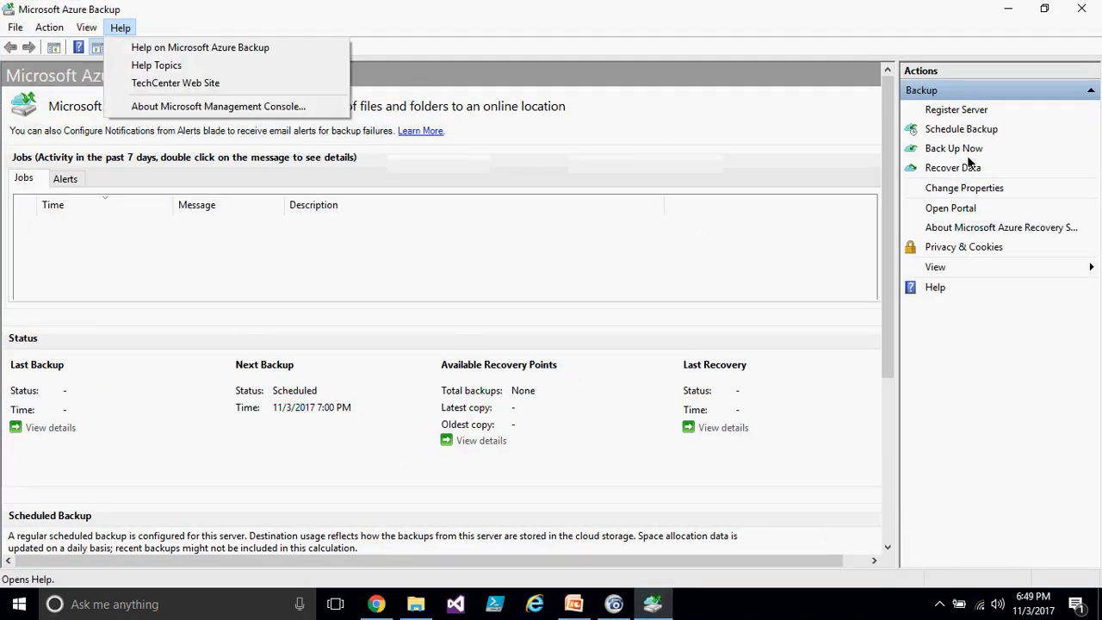
{"action": "left_click", "coordinate": [979, 327]}
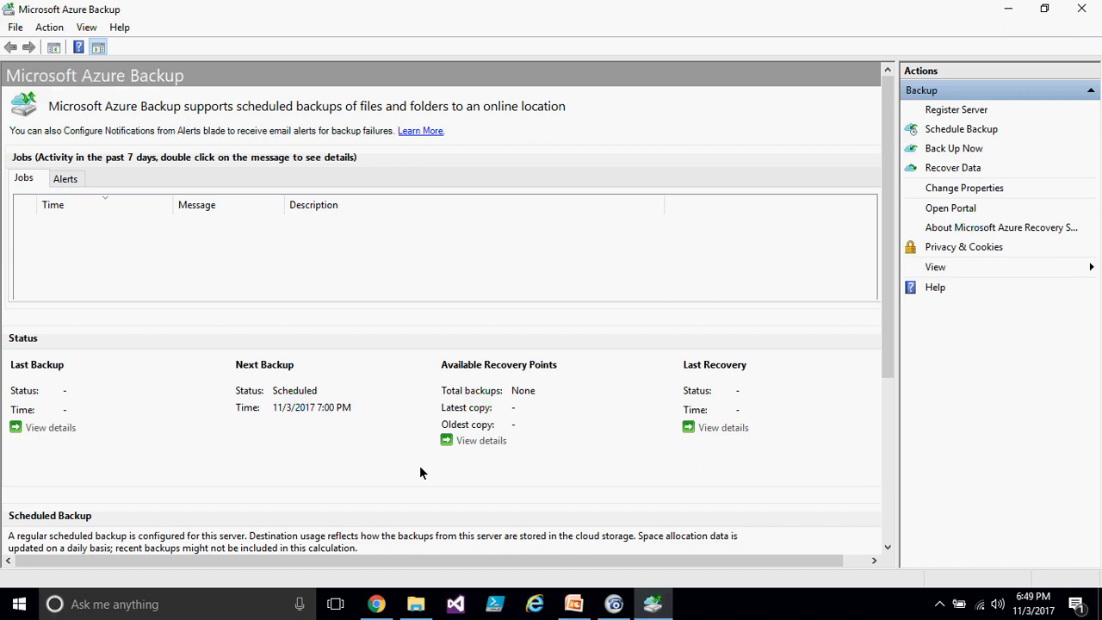
- Start an immediate backup of the server with Back Up Now
{"action": "mouse_move", "coordinate": [415, 610]}
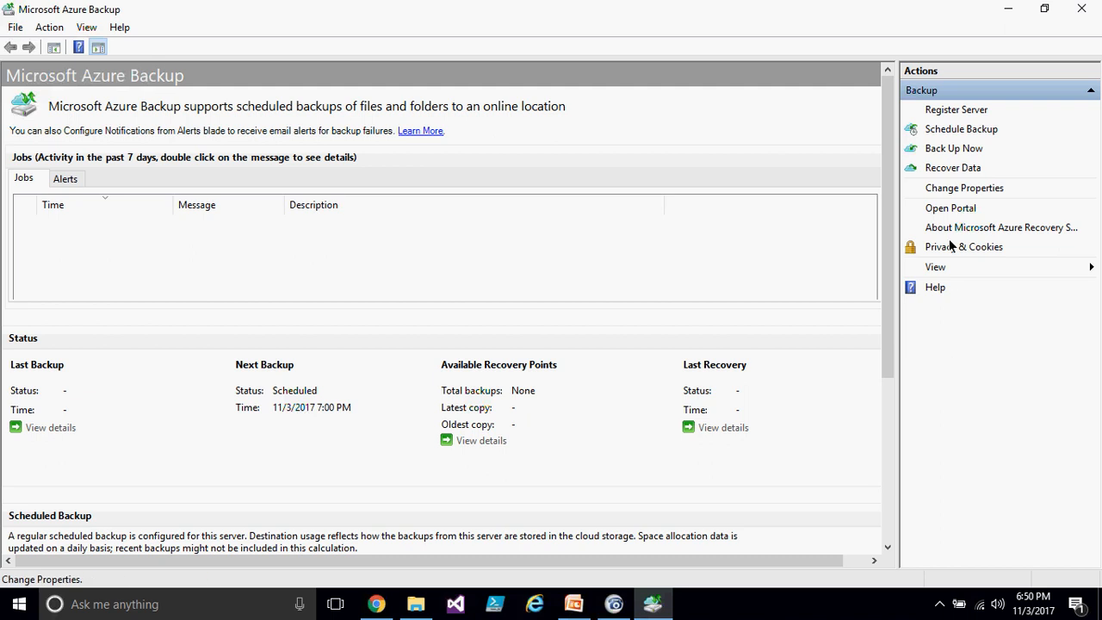
{"action": "left_click", "coordinate": [961, 150]}
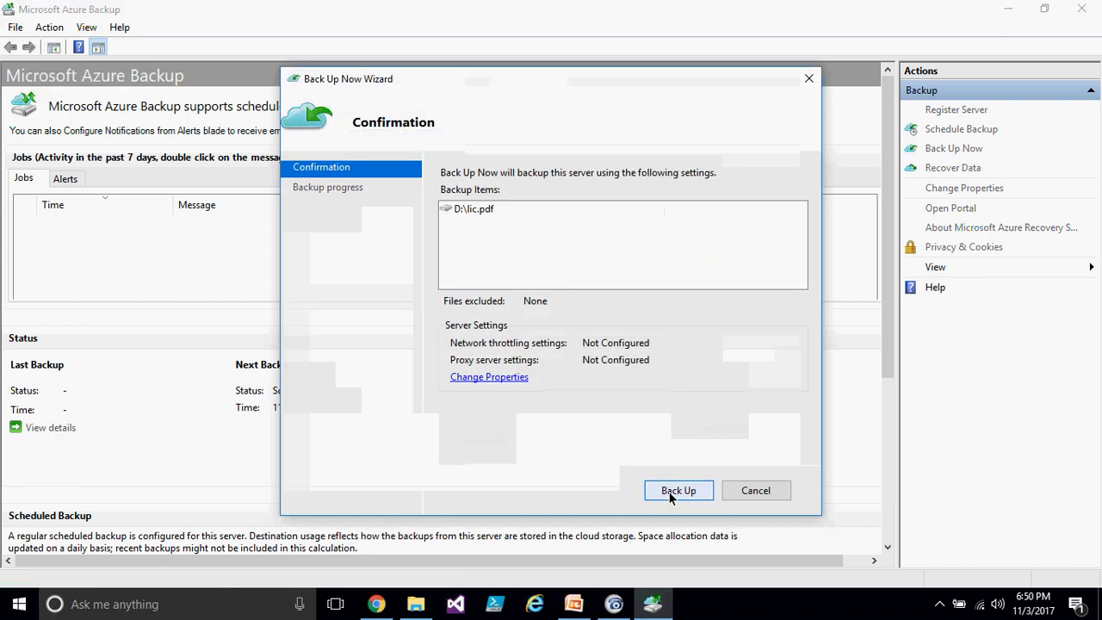
{"action": "left_click", "coordinate": [670, 493]}
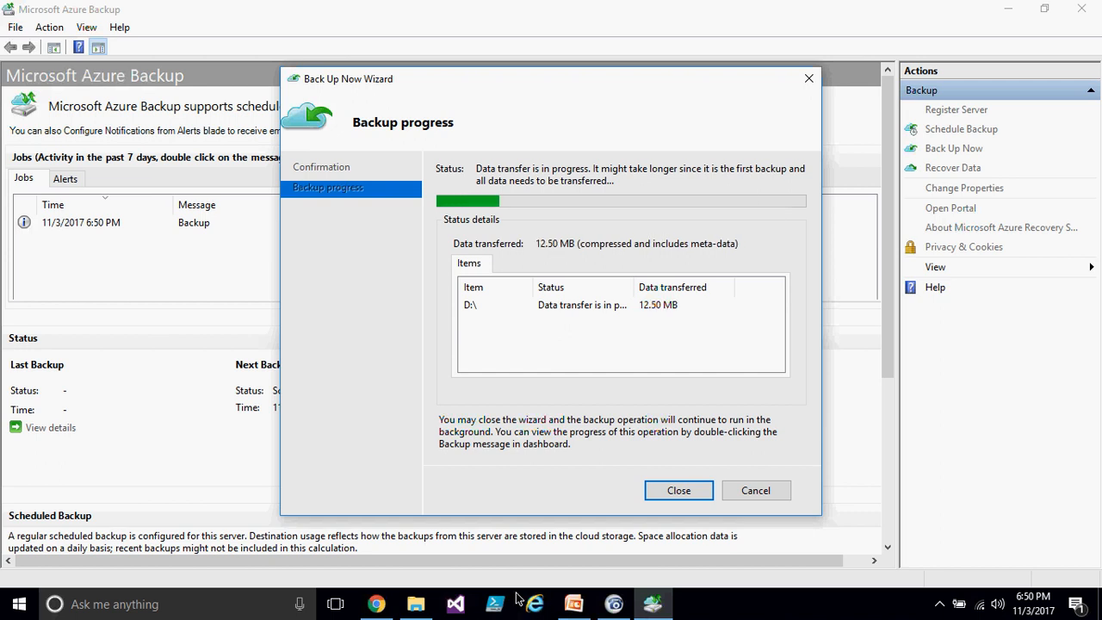
- Switch to the Azure portal and open the kiranbkp vault's D:\ backup item
{"action": "left_click", "coordinate": [383, 607]}
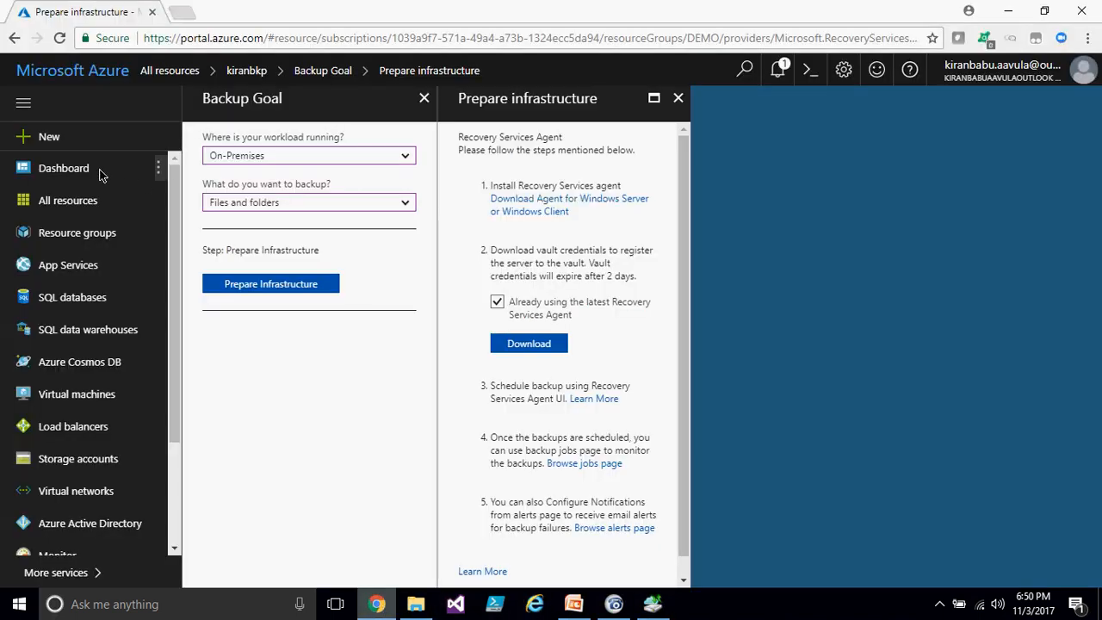
{"action": "left_click", "coordinate": [62, 207]}
{"action": "left_click", "coordinate": [615, 121]}
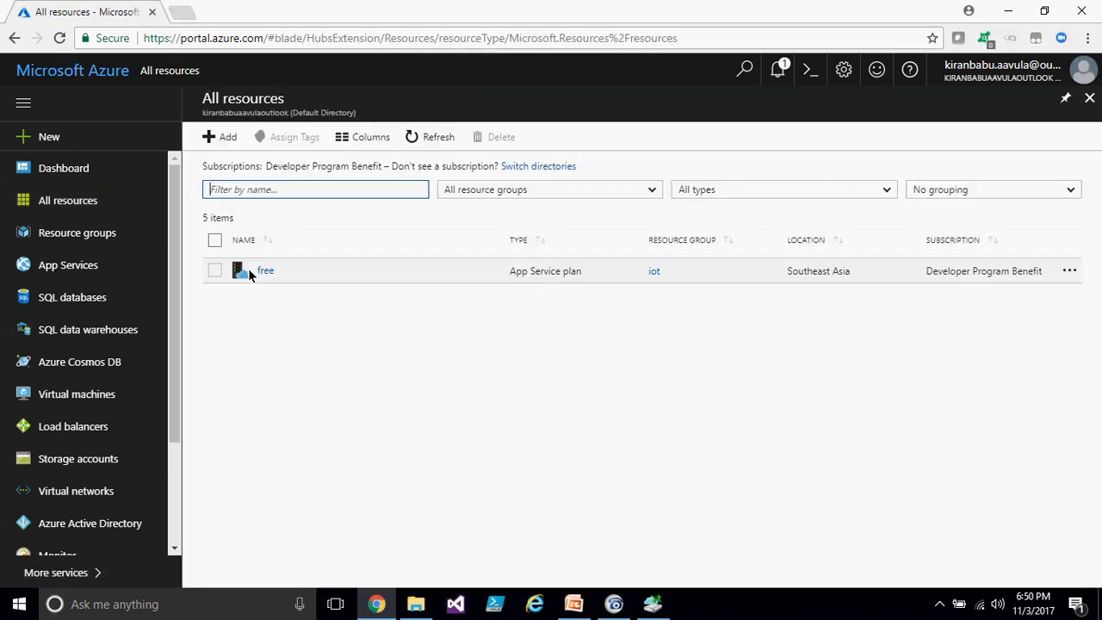
{"action": "left_click", "coordinate": [266, 294]}
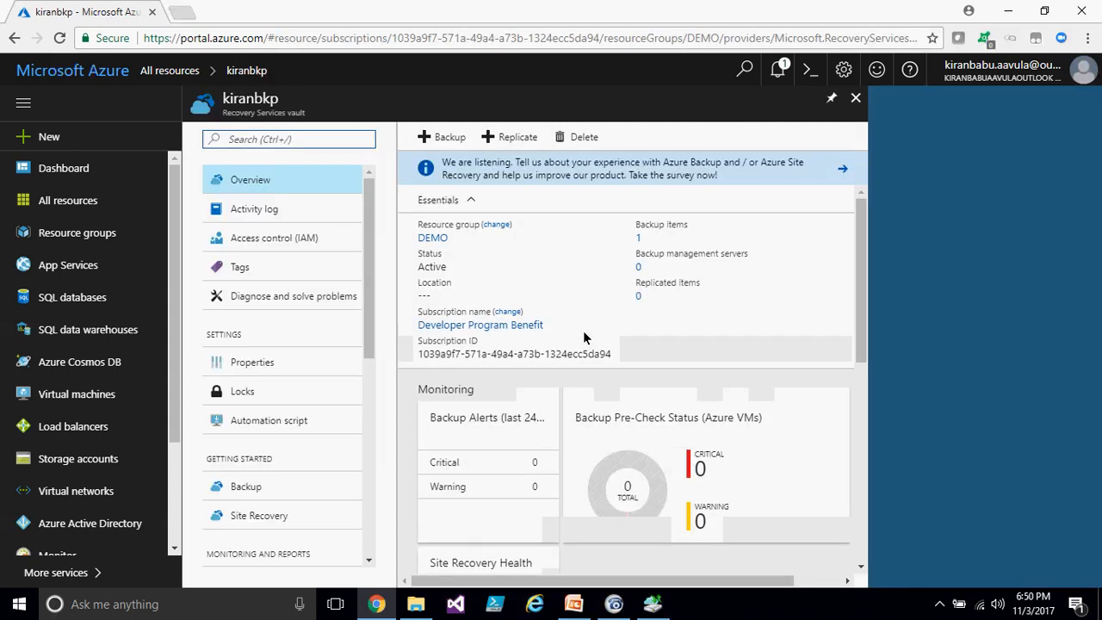
{"action": "left_click", "coordinate": [639, 237]}
{"action": "left_click", "coordinate": [297, 209]}
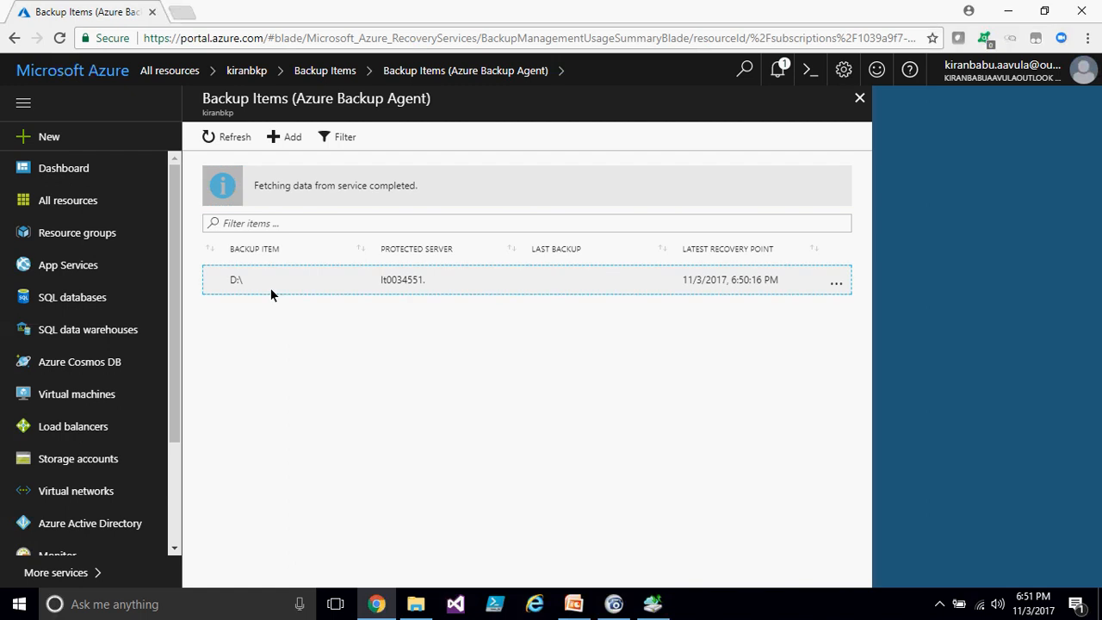
{"action": "left_click", "coordinate": [271, 292]}
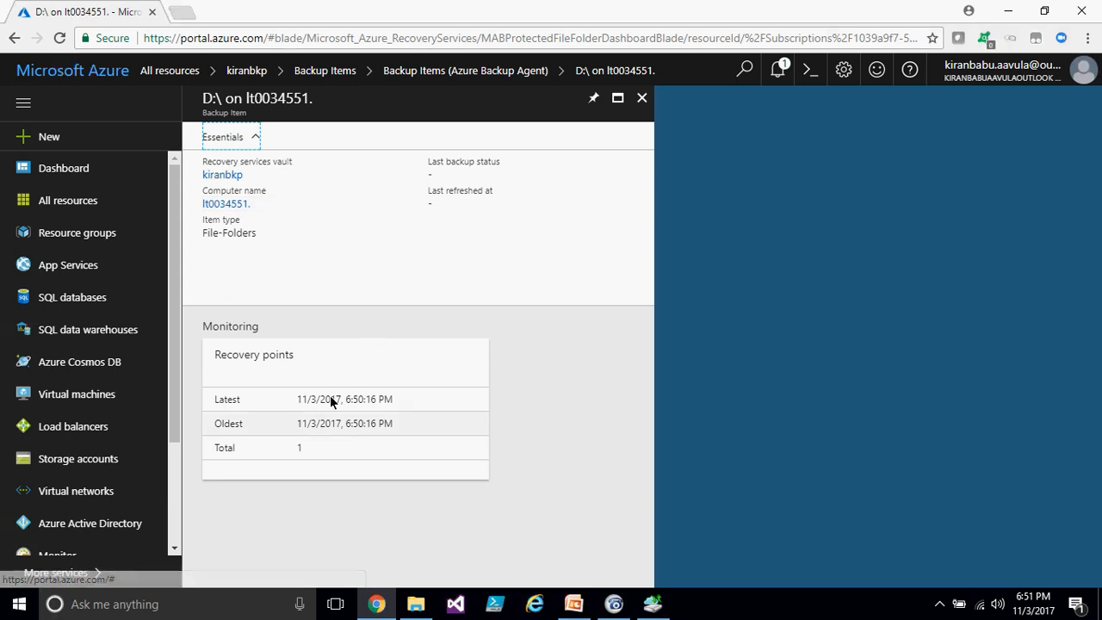
- Examine the backup item's recovery points, then close its blades back to the vault overview
{"action": "left_click", "coordinate": [294, 450]}
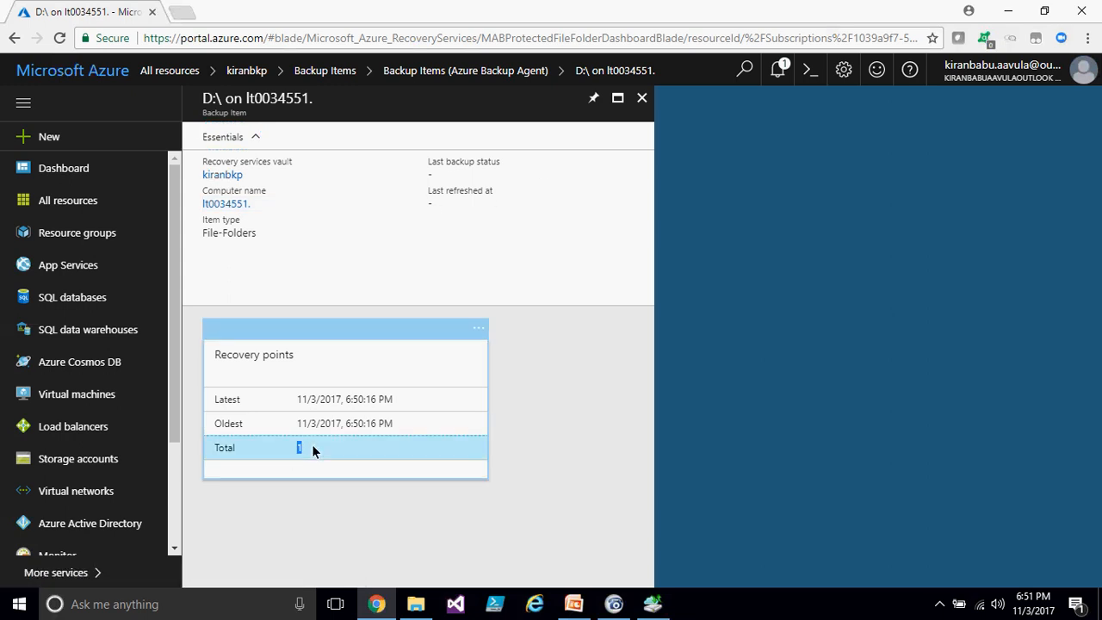
{"action": "left_click_drag", "start_coordinate": [345, 423], "coordinate": [389, 432]}
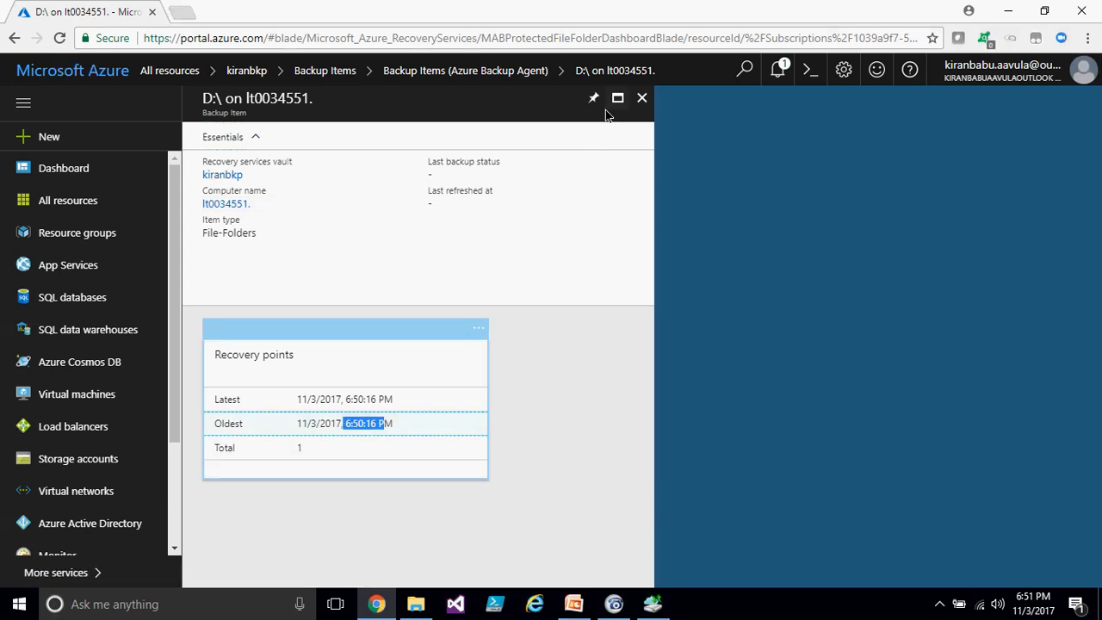
{"action": "left_click", "coordinate": [641, 97]}
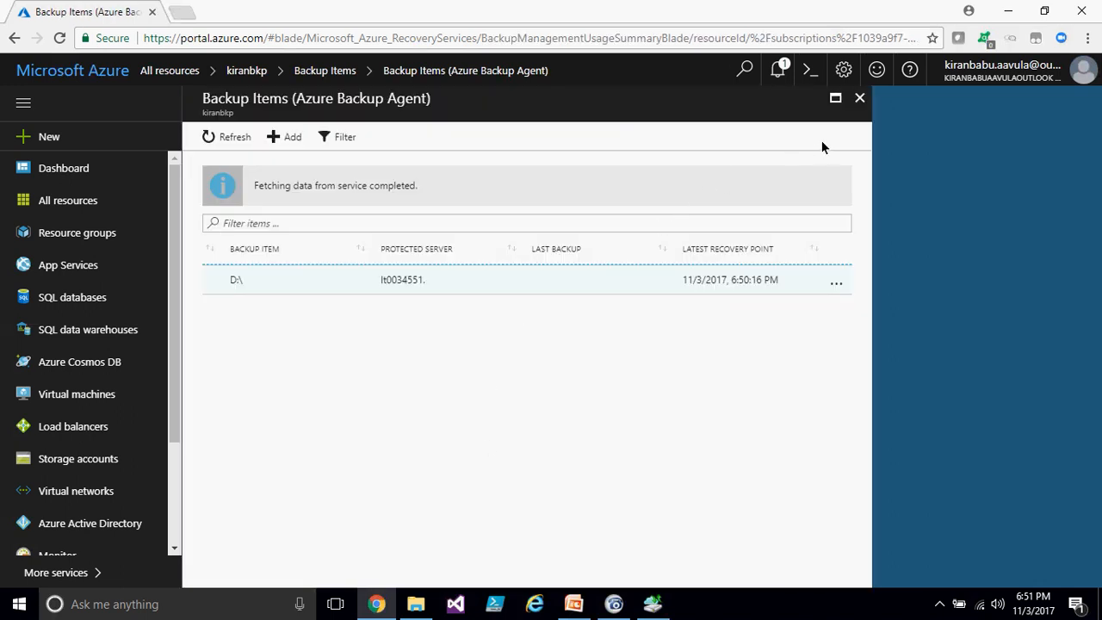
{"action": "left_click", "coordinate": [859, 97]}
{"action": "left_click", "coordinate": [641, 97]}
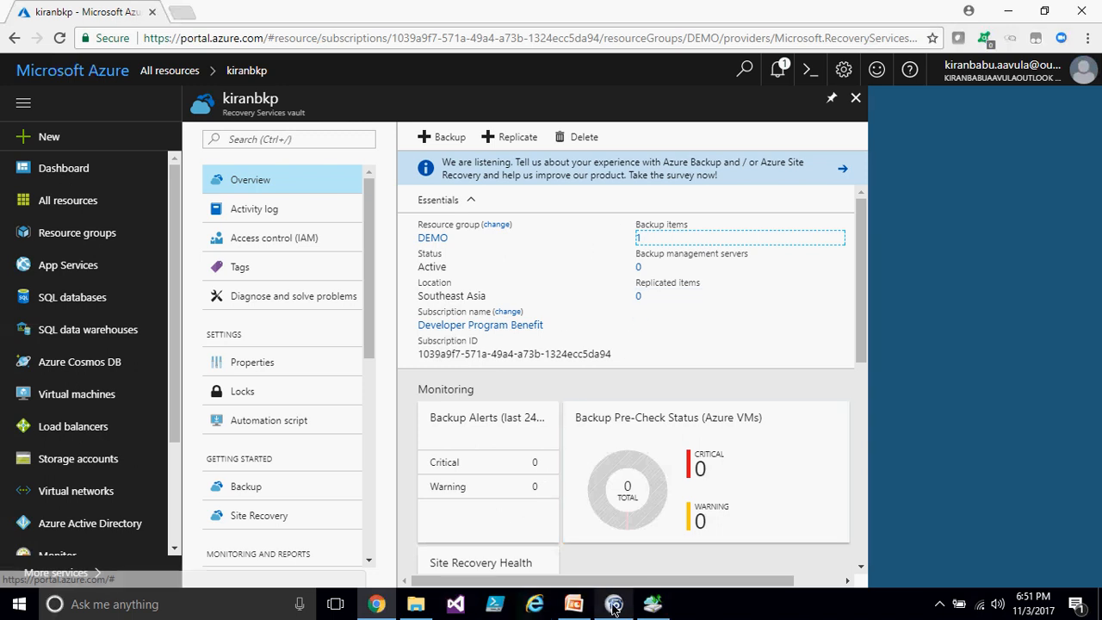
- Return to the backup agent, close the backup progress wizard and select the completed backup job
{"action": "left_click", "coordinate": [652, 604]}
{"action": "left_click", "coordinate": [679, 492]}
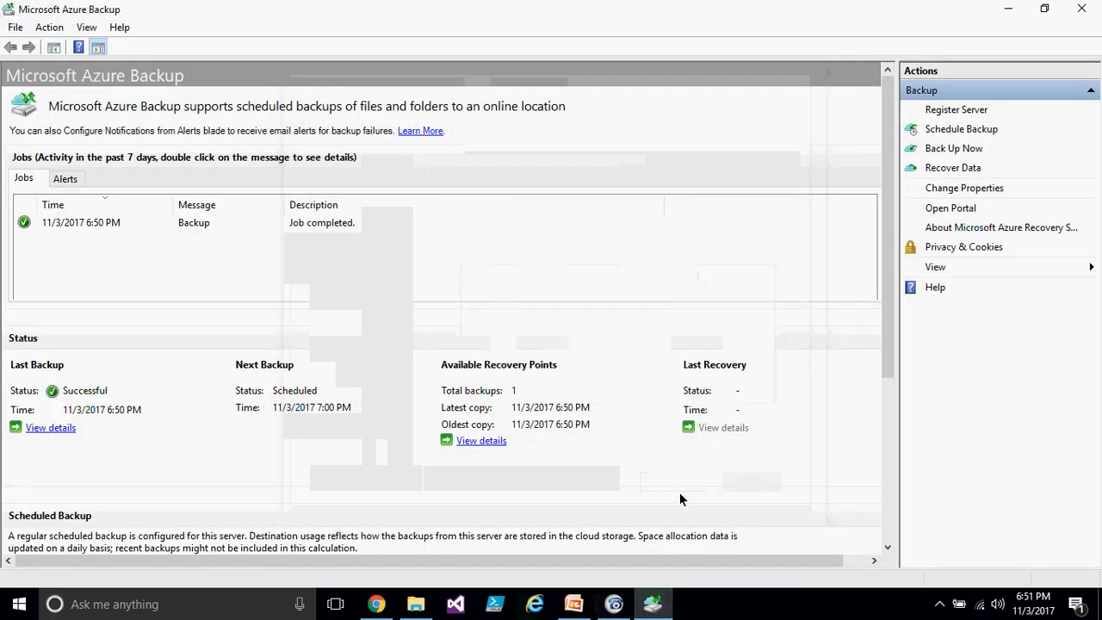
{"action": "left_click", "coordinate": [75, 227]}
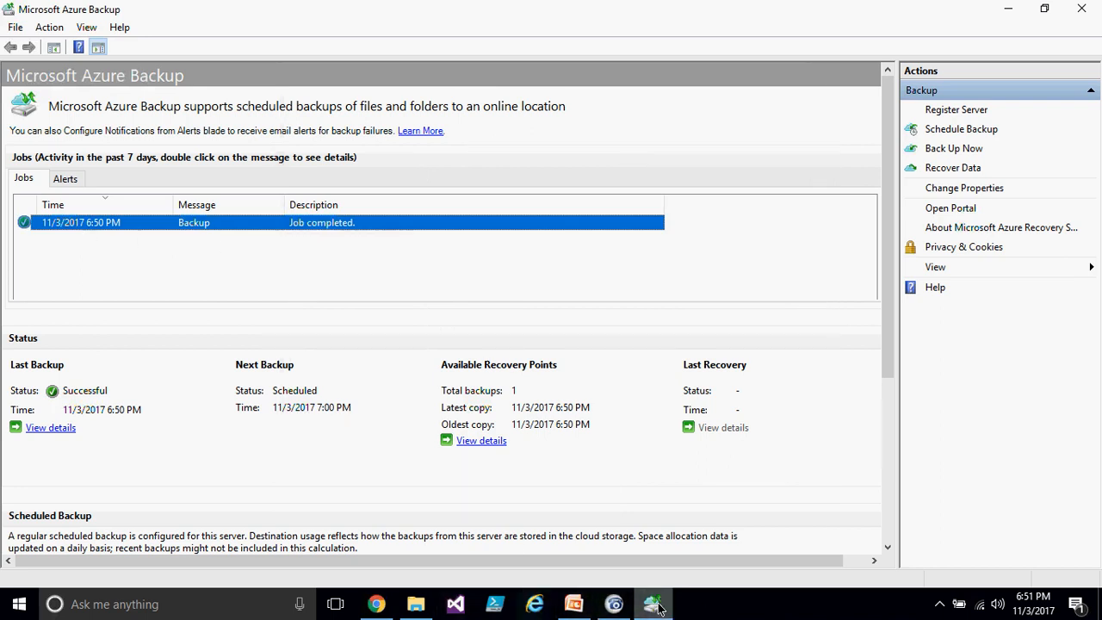
- Start the Recover Data wizard for this server and choose individual files and folders recovery mode
{"action": "mouse_move", "coordinate": [659, 609]}
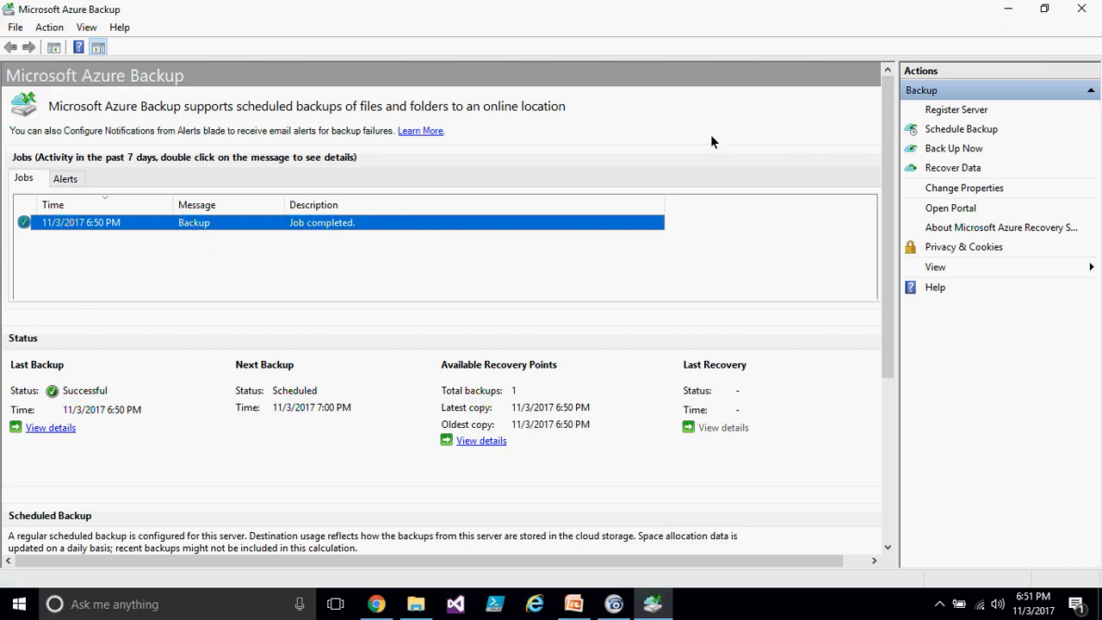
{"action": "left_click", "coordinate": [961, 171]}
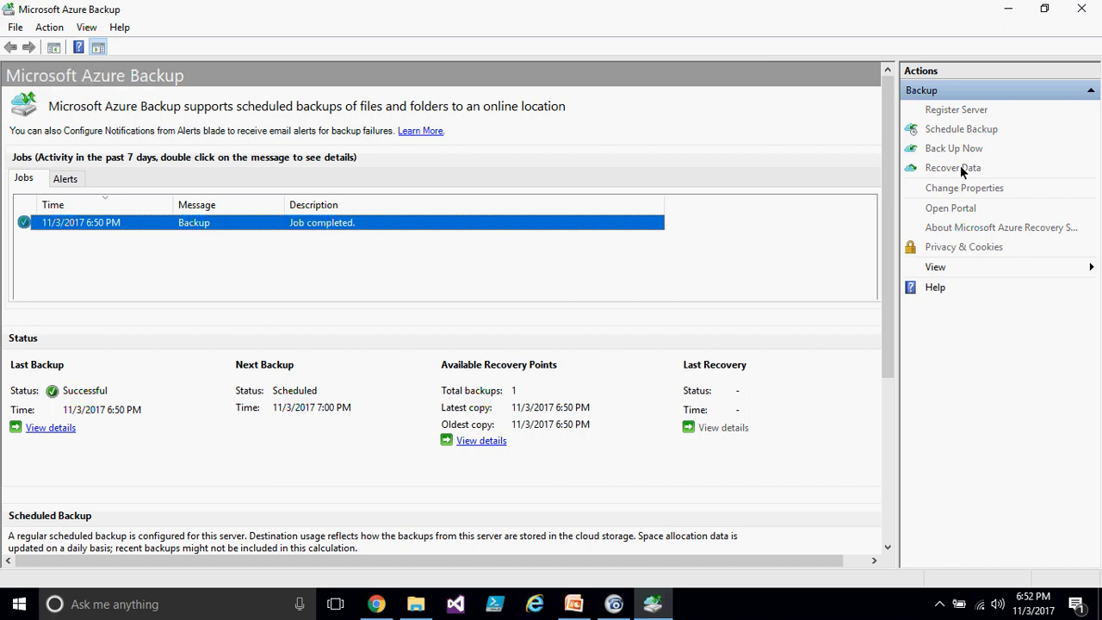
{"action": "left_click", "coordinate": [439, 226]}
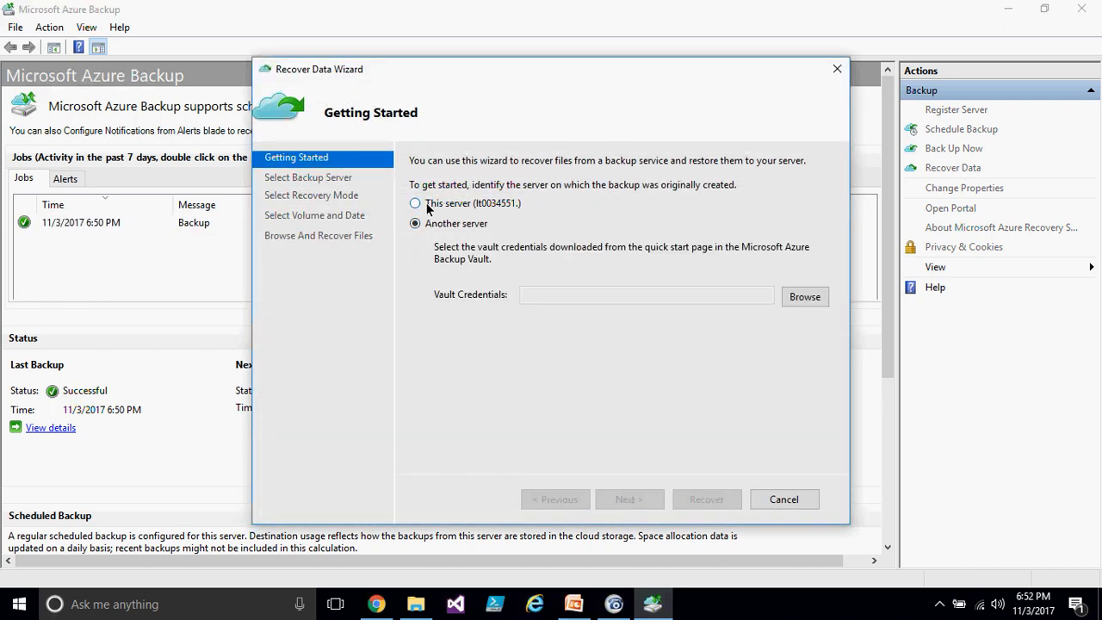
{"action": "left_click", "coordinate": [420, 203]}
{"action": "left_click", "coordinate": [652, 500]}
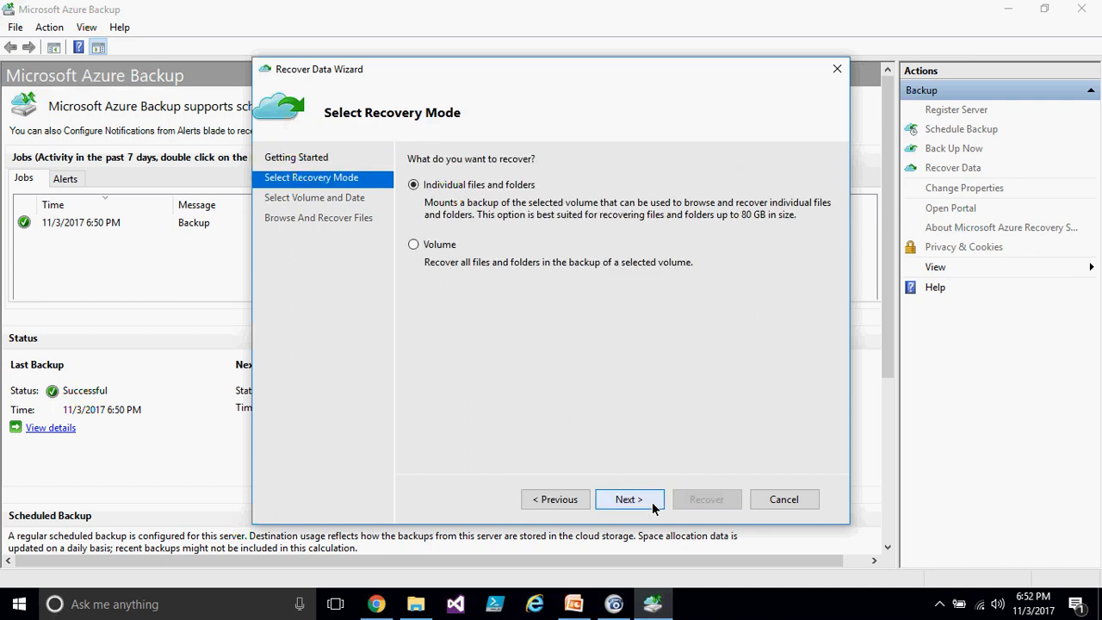
{"action": "left_click", "coordinate": [628, 498]}
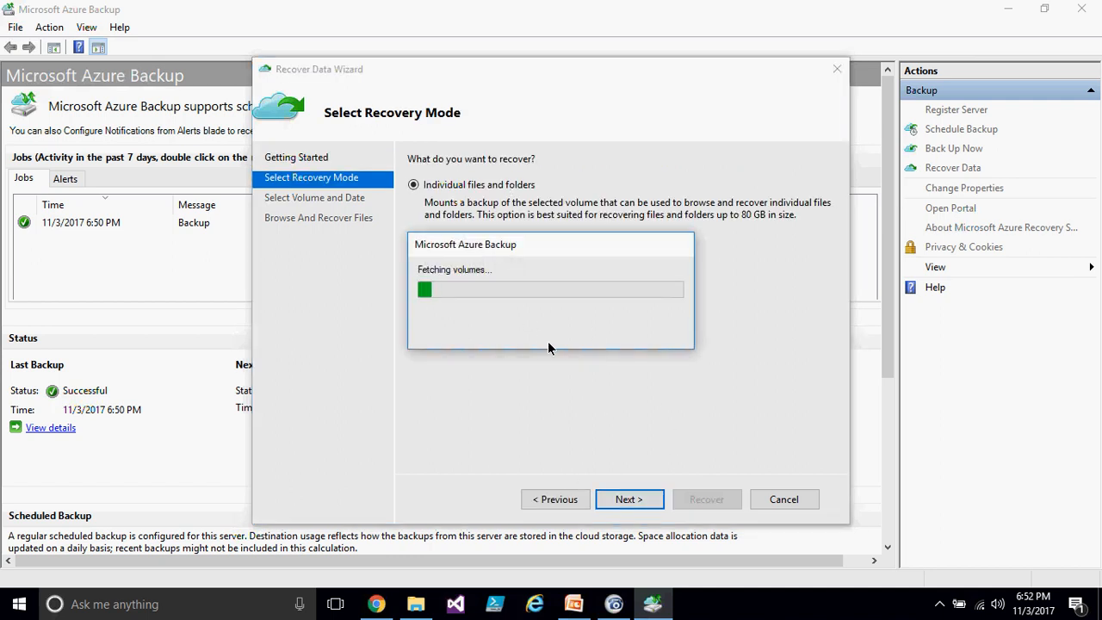
- Select volume D:\ and the 11/3/2017 6:50 PM backup, then mount that recovery point as a volume
{"action": "left_click", "coordinate": [532, 165]}
{"action": "left_click", "coordinate": [514, 180]}
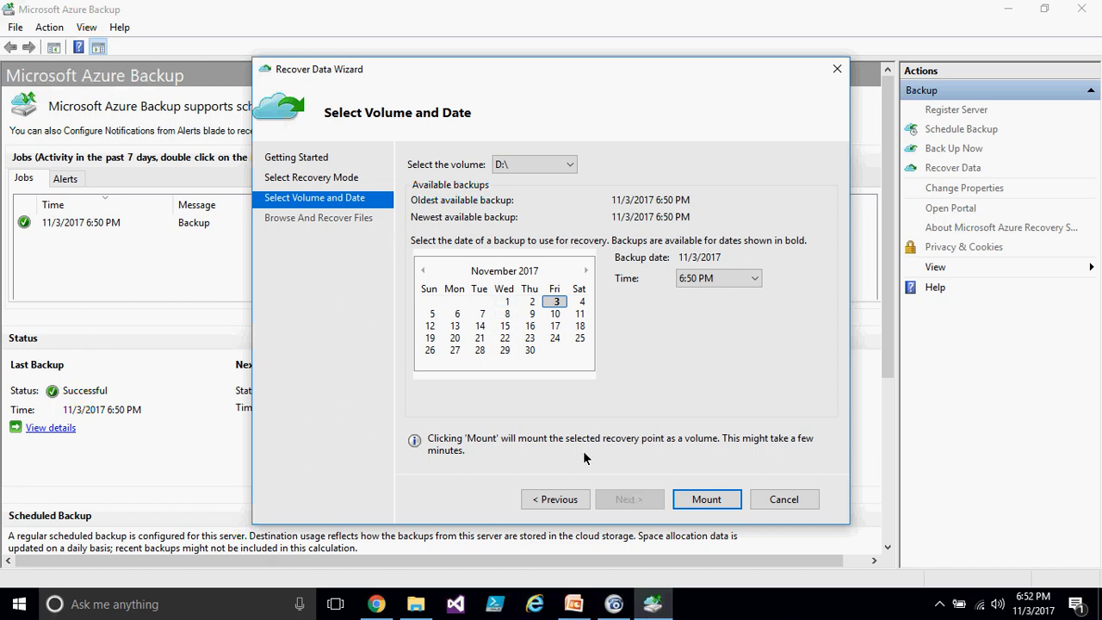
{"action": "left_click", "coordinate": [506, 301]}
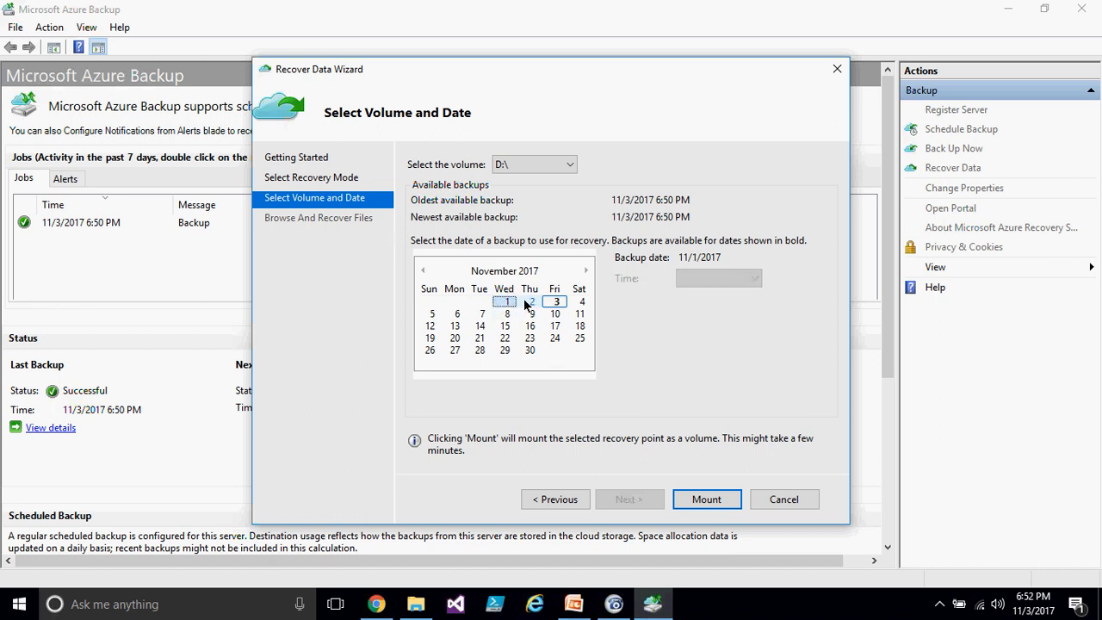
{"action": "left_click", "coordinate": [554, 301]}
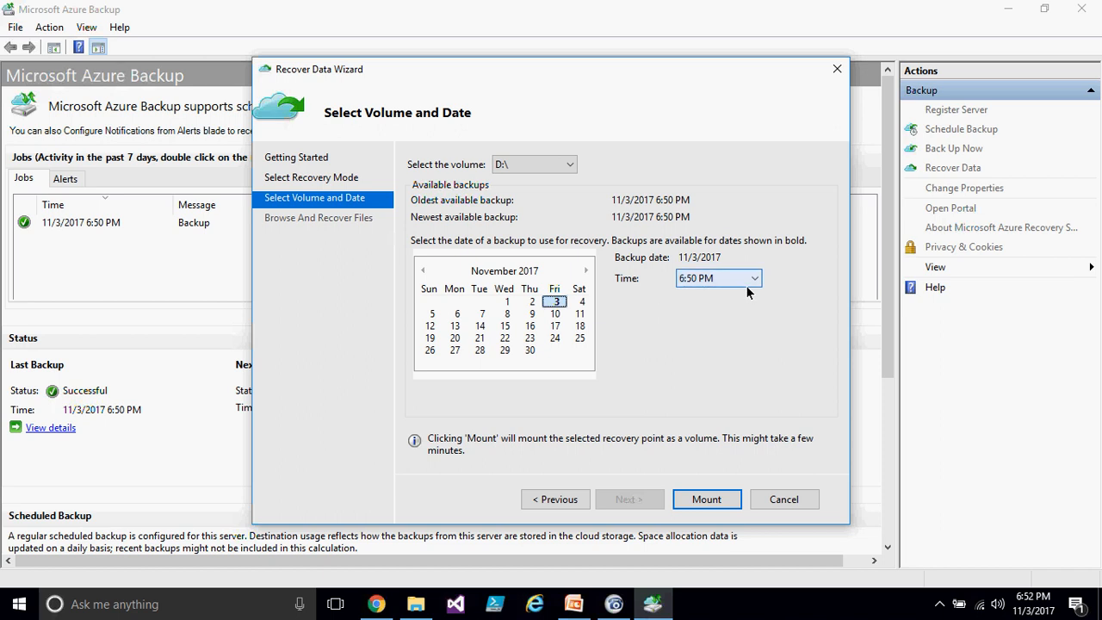
{"action": "left_click", "coordinate": [507, 302]}
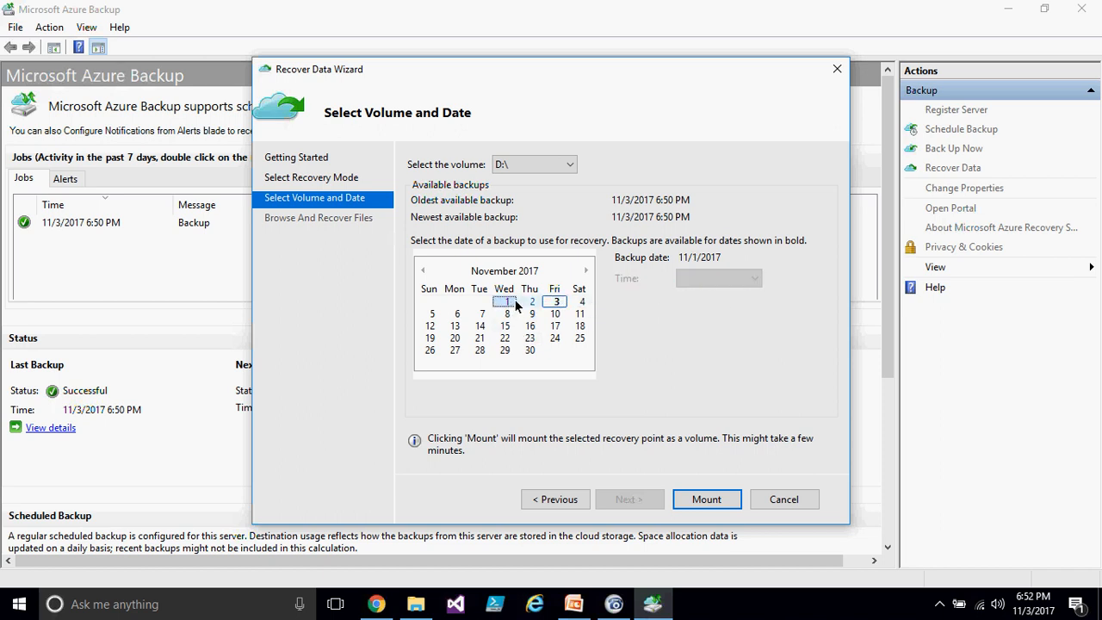
{"action": "left_click", "coordinate": [552, 303]}
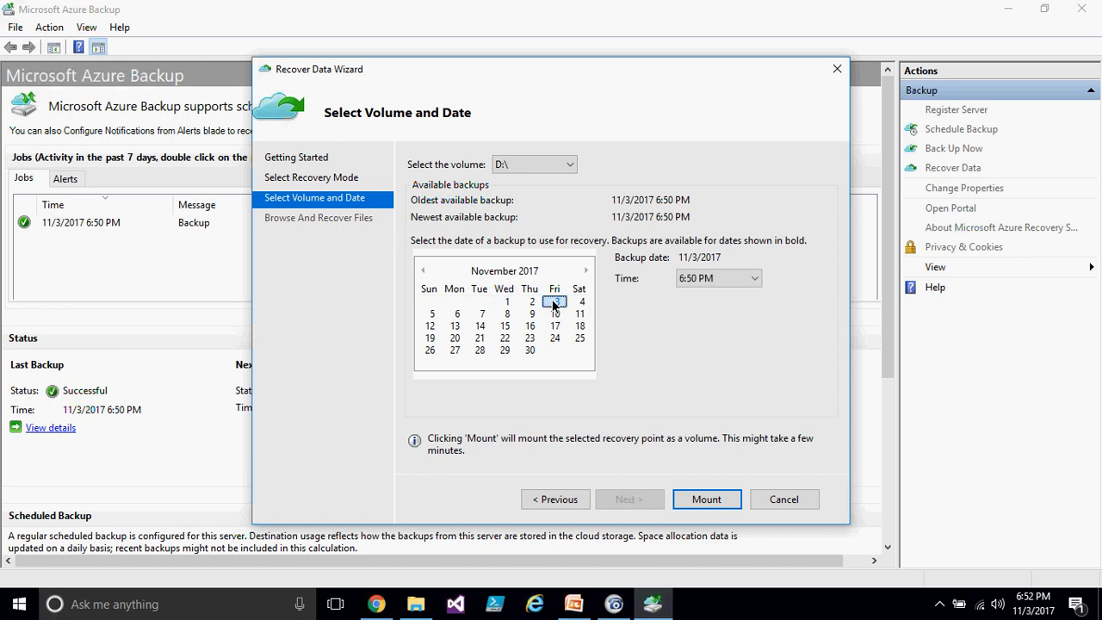
{"action": "left_click", "coordinate": [701, 500]}
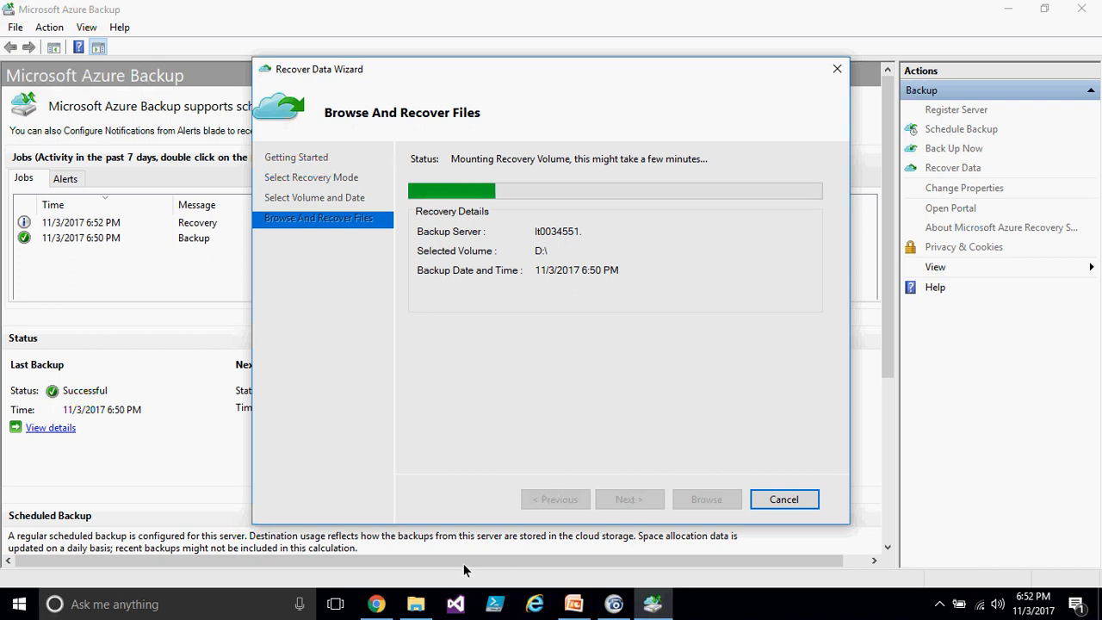
- Open File Explorer and browse the original New Volume (D:) to find lic.pdf
{"action": "left_click", "coordinate": [415, 606]}
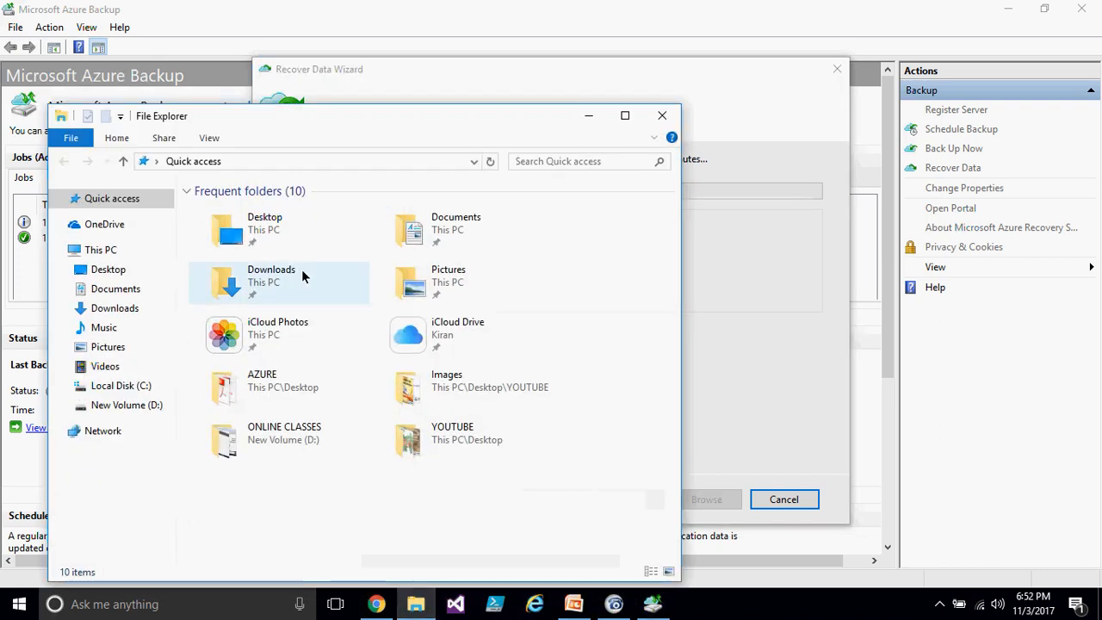
{"action": "left_click", "coordinate": [152, 404]}
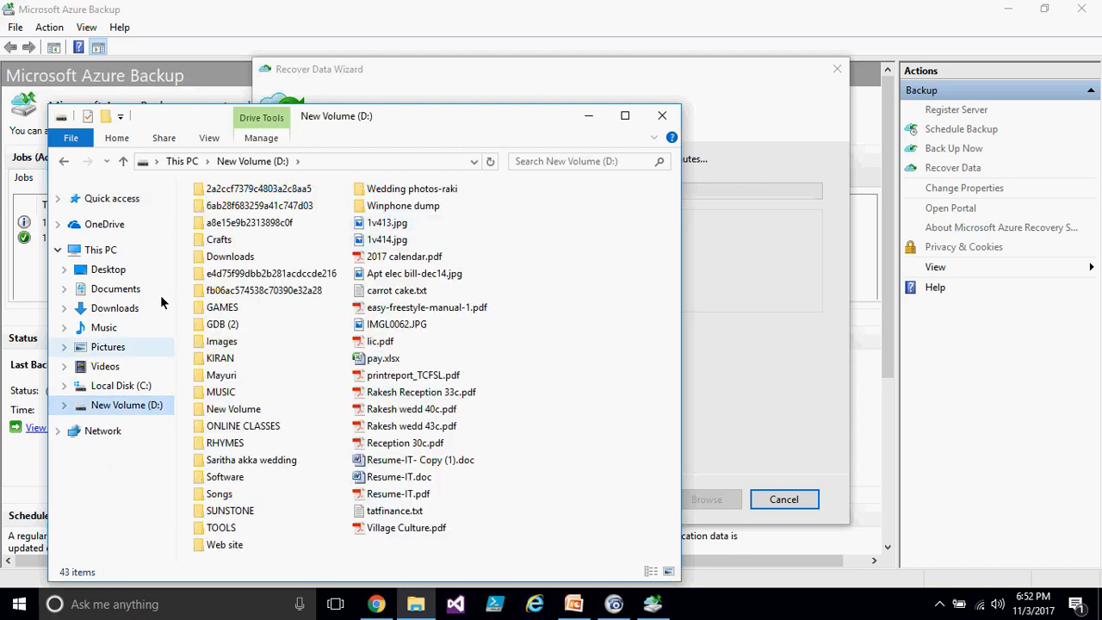
{"action": "left_click", "coordinate": [381, 343]}
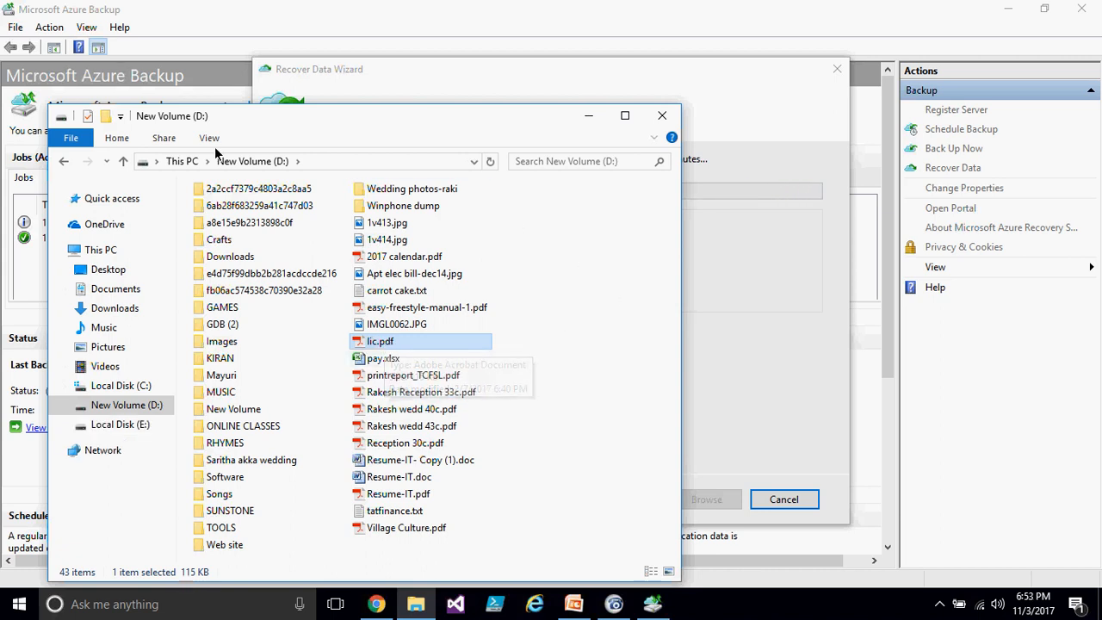
- Open the mounted recovery volume (E:) from This PC and inspect the recovered lic.pdf file
{"action": "left_click", "coordinate": [183, 161]}
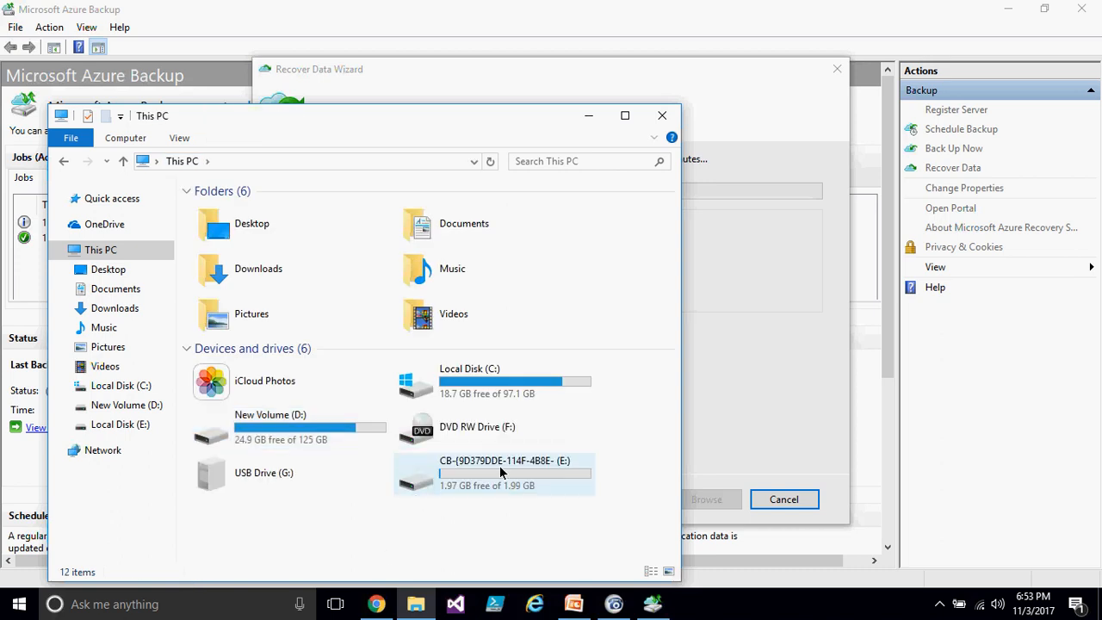
{"action": "double_click", "coordinate": [485, 473]}
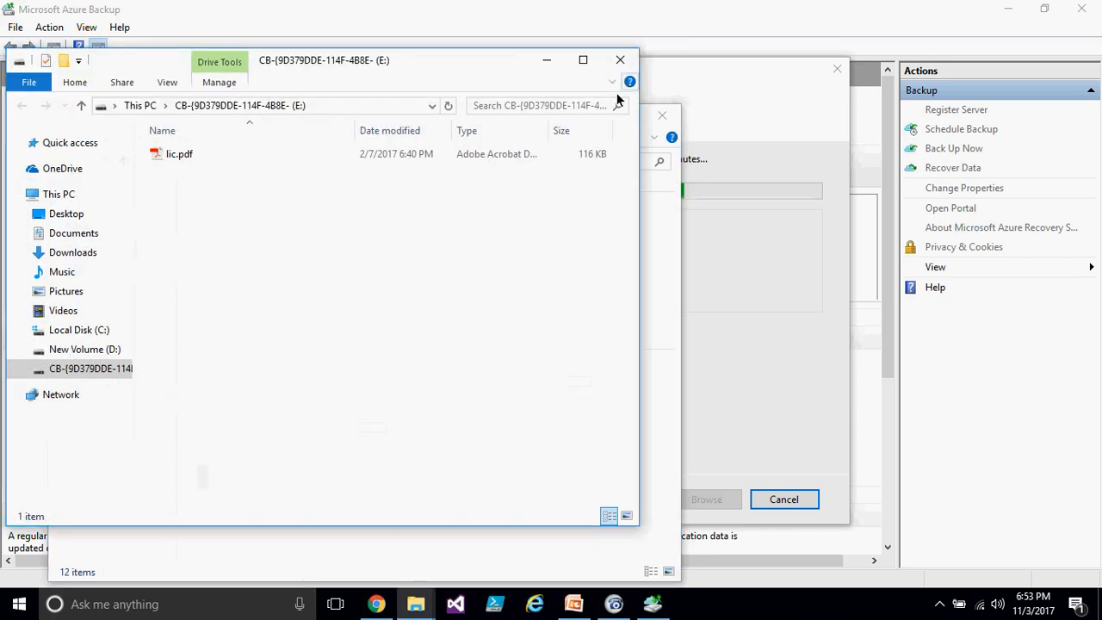
{"action": "left_click", "coordinate": [618, 62]}
{"action": "double_click", "coordinate": [478, 489]}
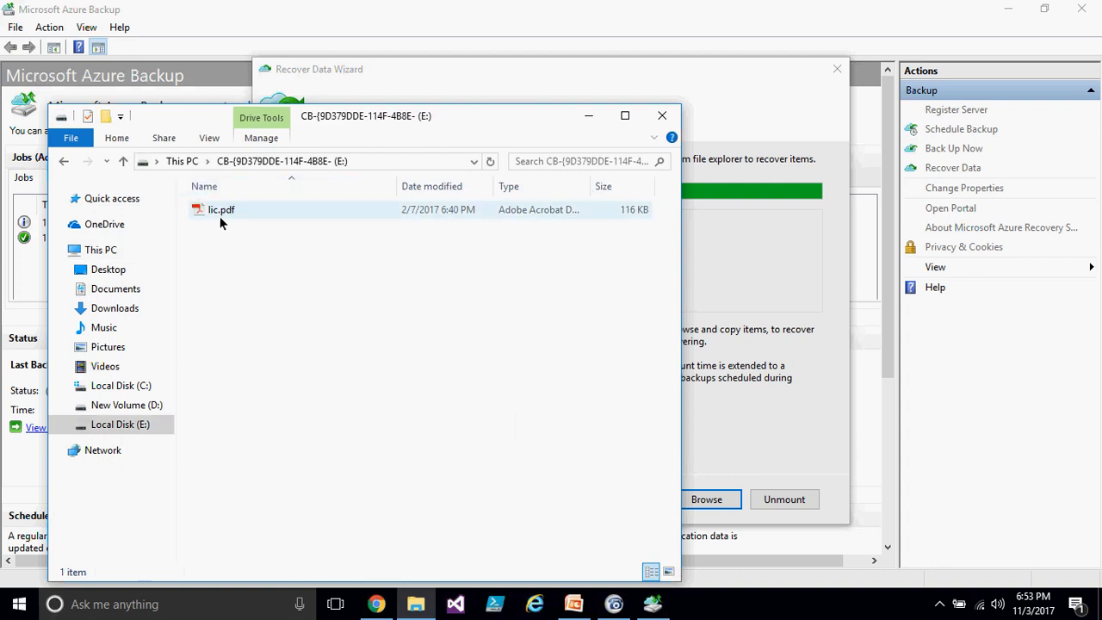
{"action": "right_click", "coordinate": [219, 215]}
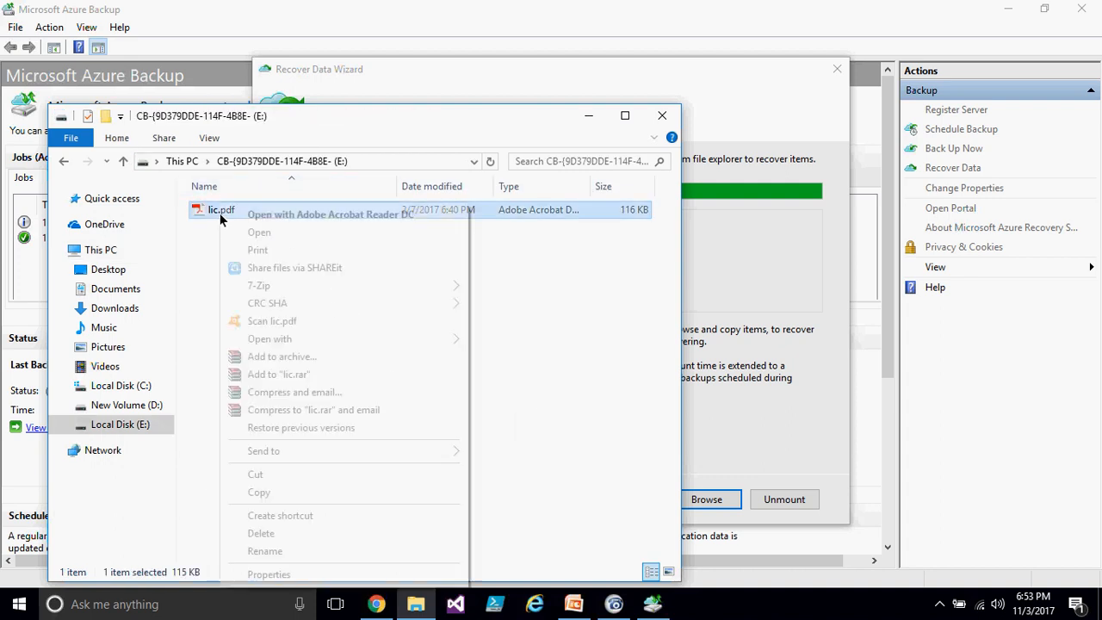
{"action": "left_click", "coordinate": [548, 392]}
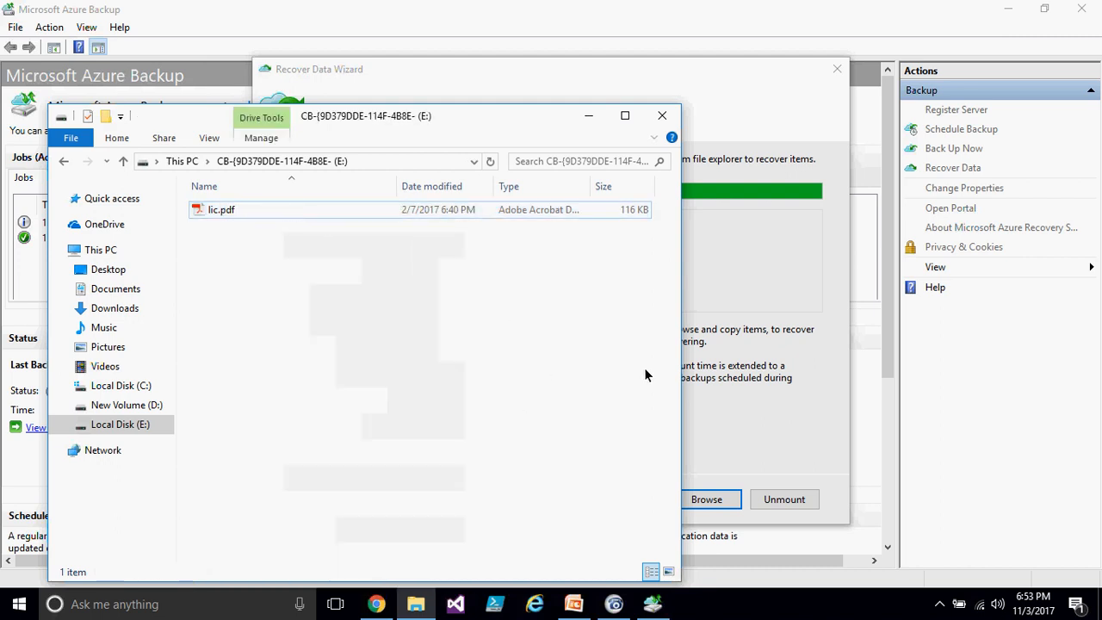
{"action": "left_click", "coordinate": [182, 161]}
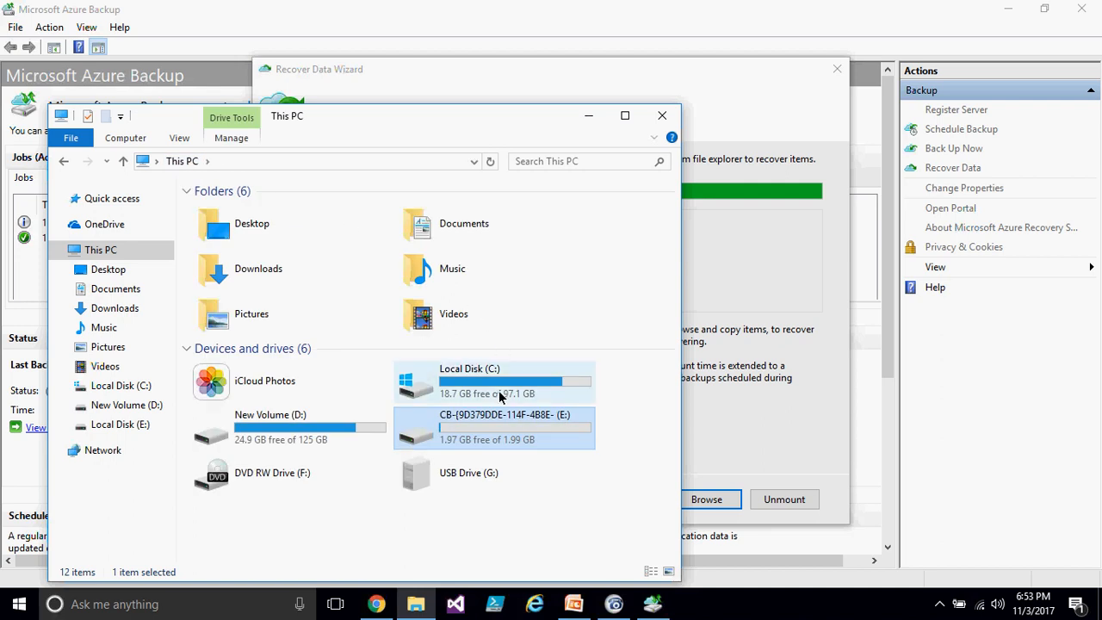
{"action": "left_click", "coordinate": [793, 411]}
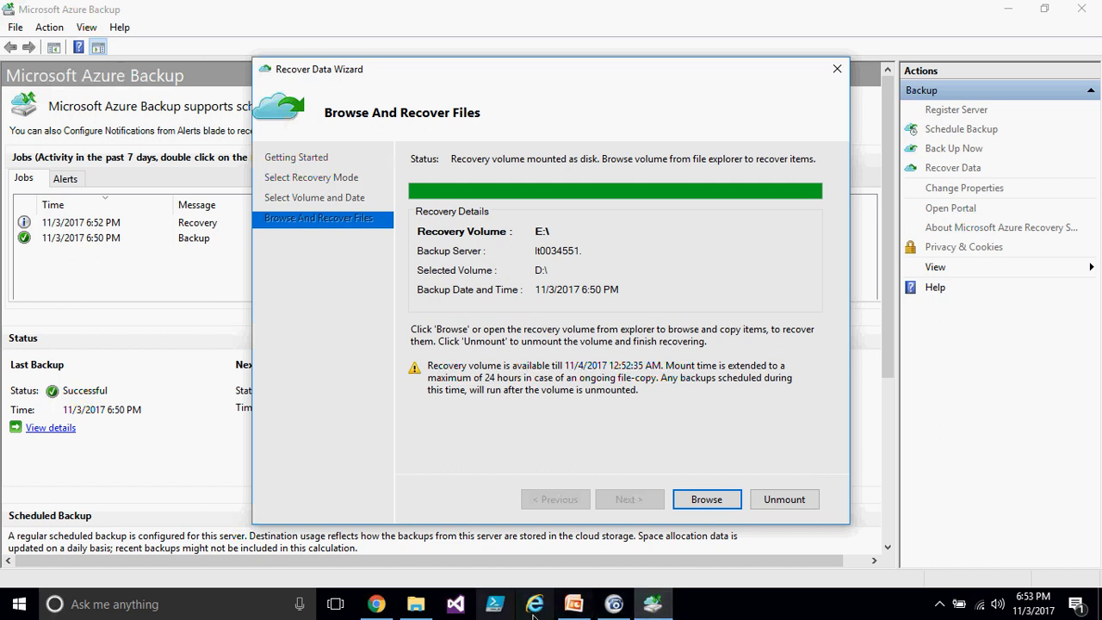
- Browse the recovery volume from the wizard and select lic.pdf
{"action": "left_click", "coordinate": [733, 502]}
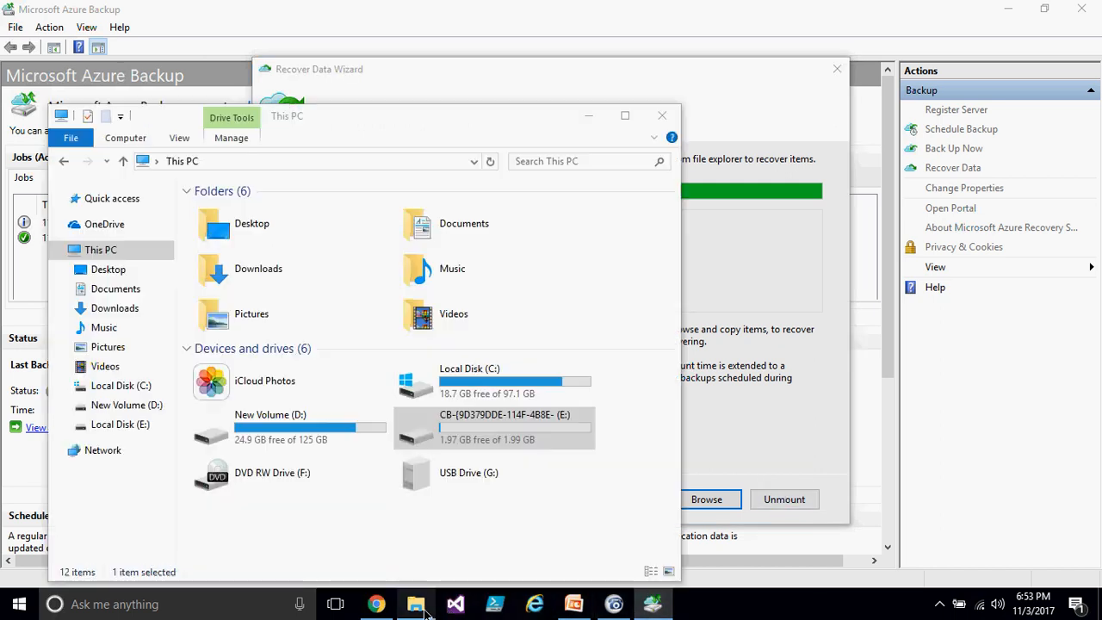
{"action": "double_click", "coordinate": [497, 439]}
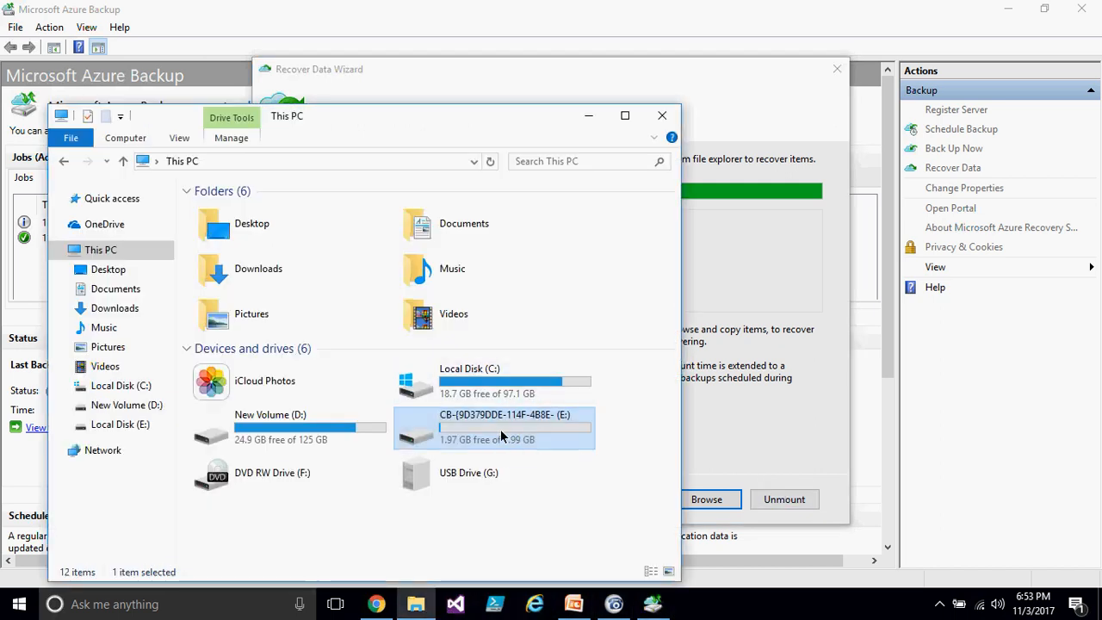
{"action": "left_click", "coordinate": [284, 209]}
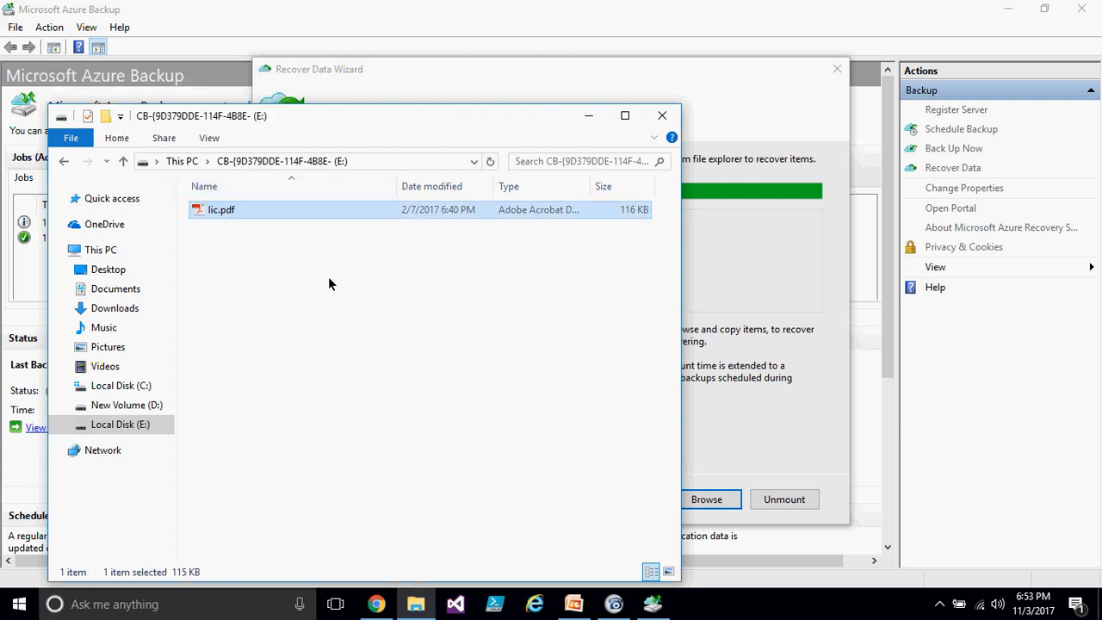
- Close the Recover Data wizard, confirming to unmount the recovery volume and end the recovery
{"action": "left_click", "coordinate": [779, 439]}
{"action": "left_click", "coordinate": [835, 72]}
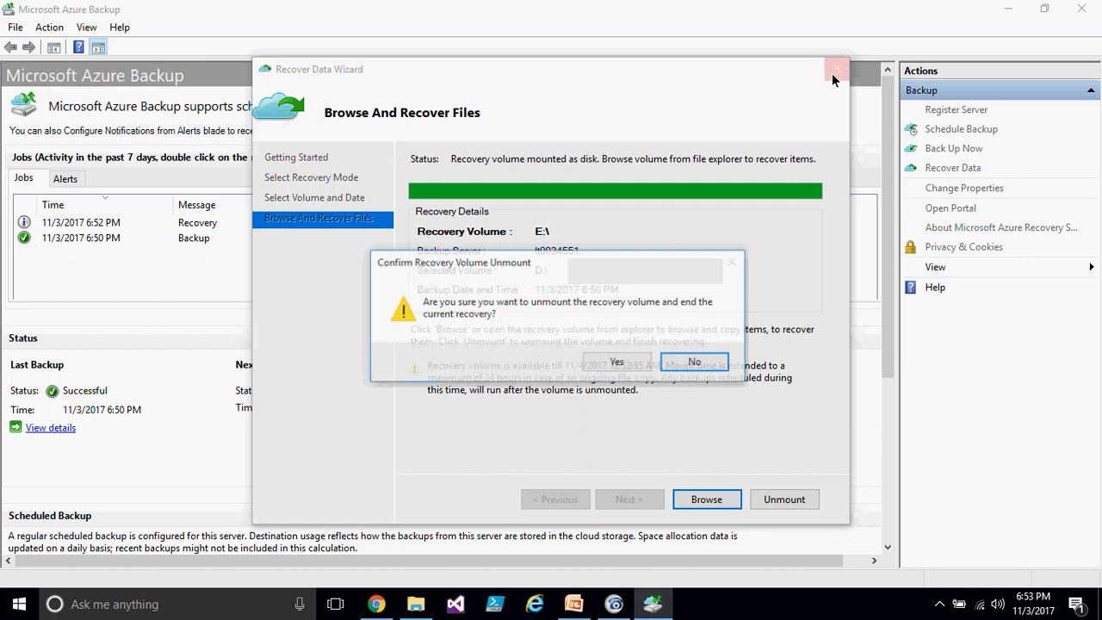
{"action": "left_click", "coordinate": [620, 362]}
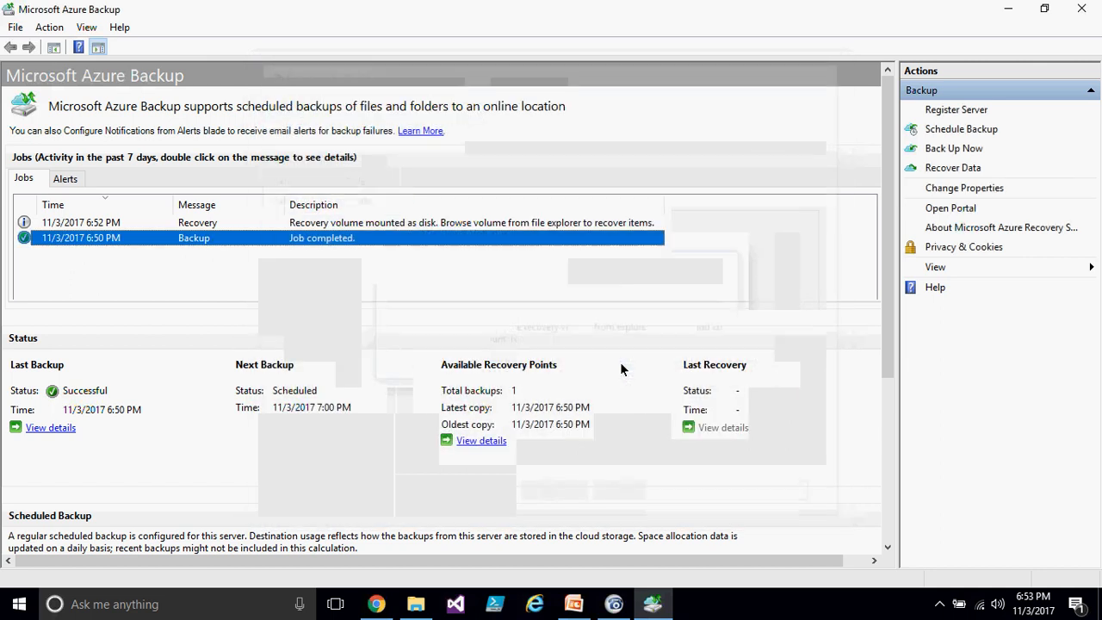
- Try to start another data recovery, dismiss the in-progress notice and return to the backup agent
{"action": "left_click", "coordinate": [953, 169]}
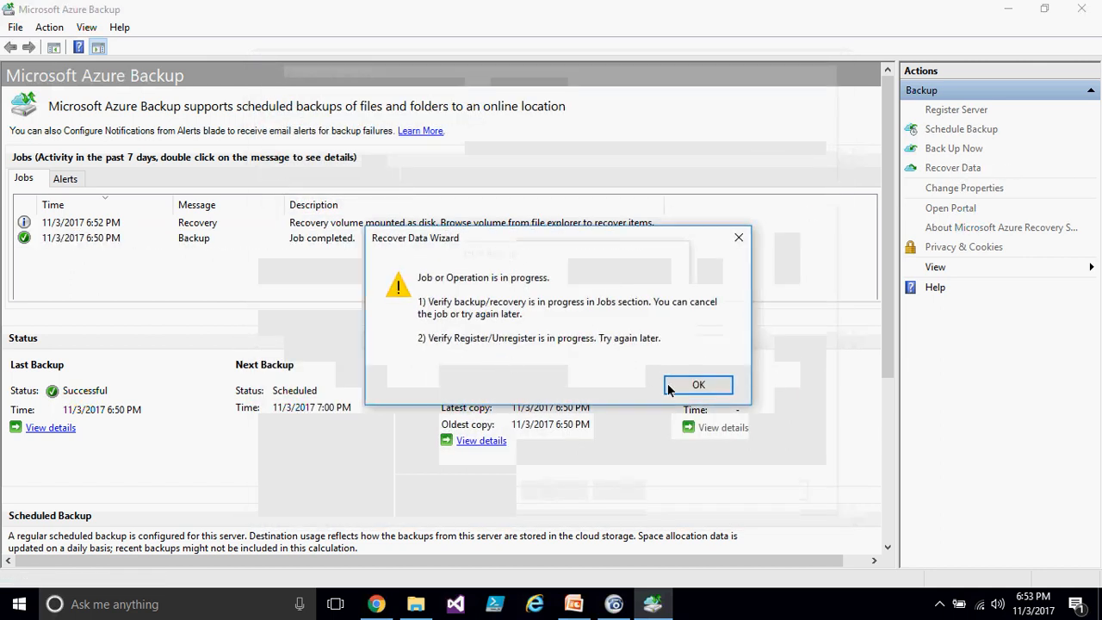
{"action": "left_click", "coordinate": [669, 384]}
{"action": "left_click", "coordinate": [652, 607]}
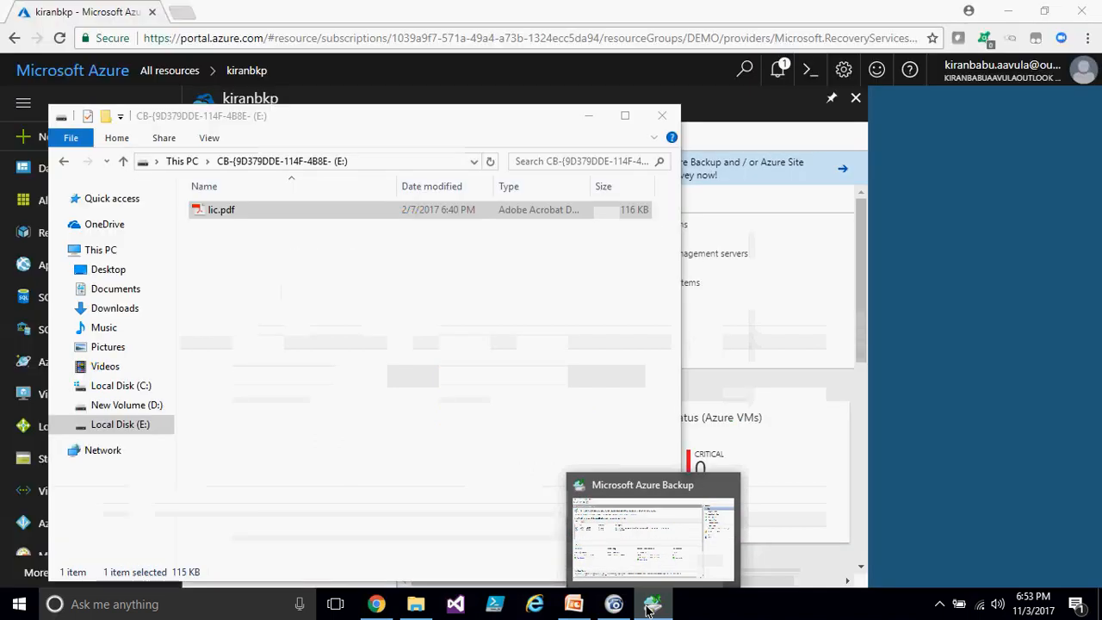
{"action": "left_click", "coordinate": [652, 607]}
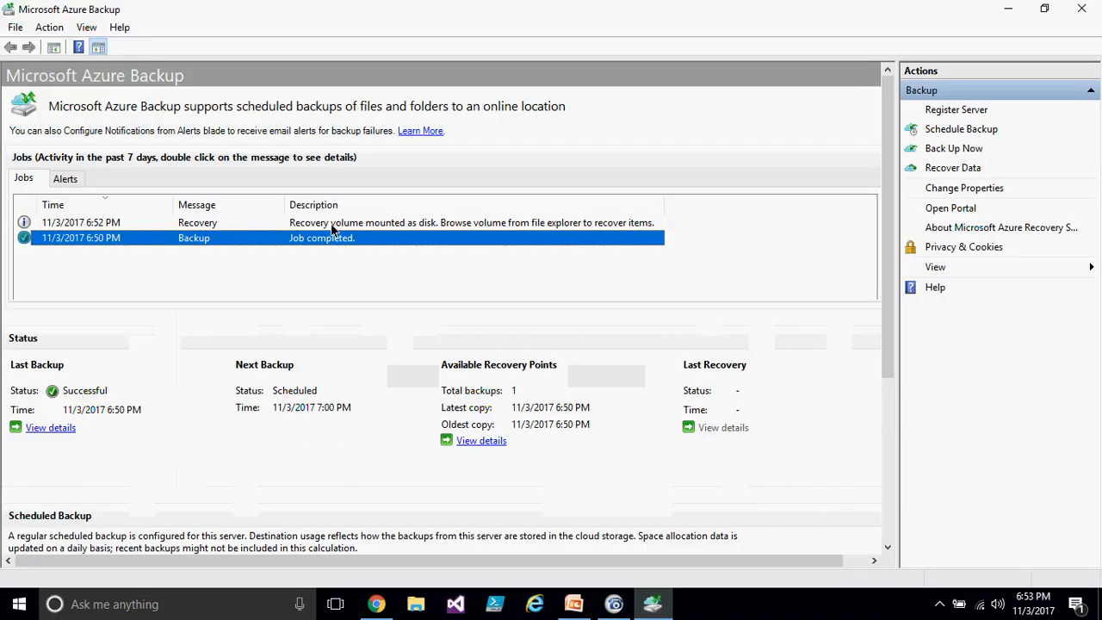
- Unmount the recovery volume from the recovery job in the jobs list and confirm
{"action": "left_click", "coordinate": [331, 222]}
{"action": "right_click", "coordinate": [332, 223]}
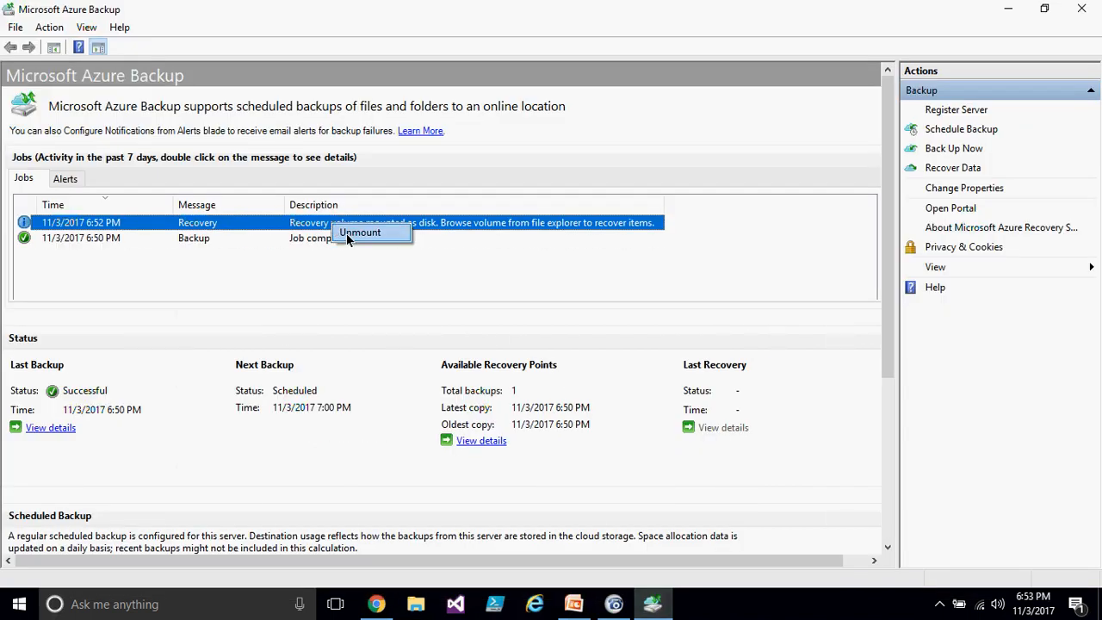
{"action": "left_click", "coordinate": [352, 234]}
{"action": "left_click", "coordinate": [622, 358]}
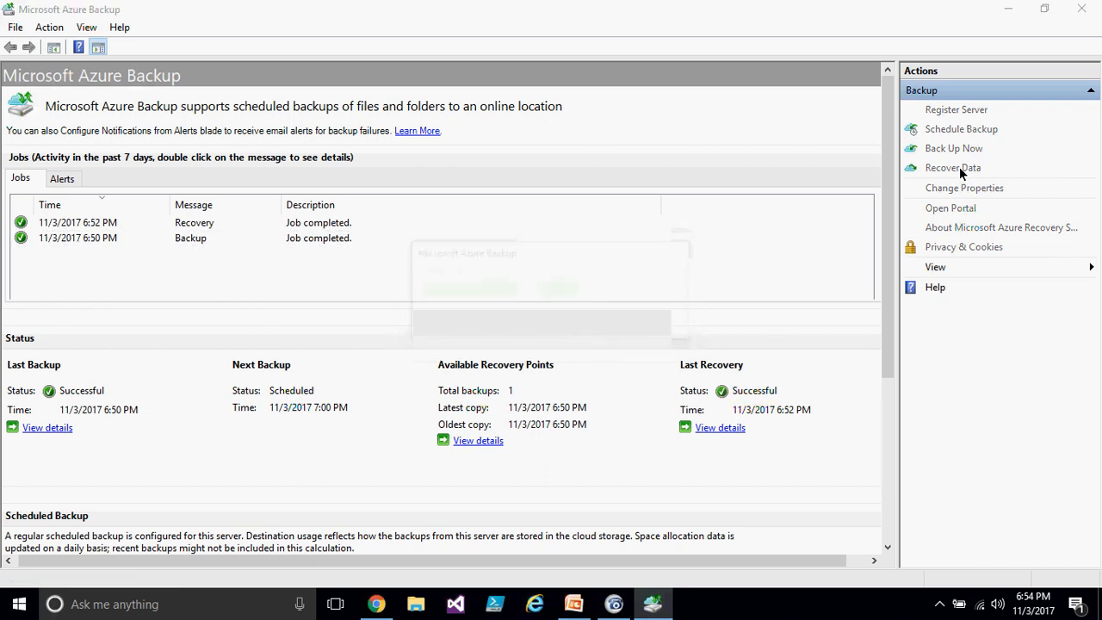
- Start Recover Data for another server and open the vault credentials file browser
{"action": "left_click", "coordinate": [960, 168]}
{"action": "left_click", "coordinate": [417, 224]}
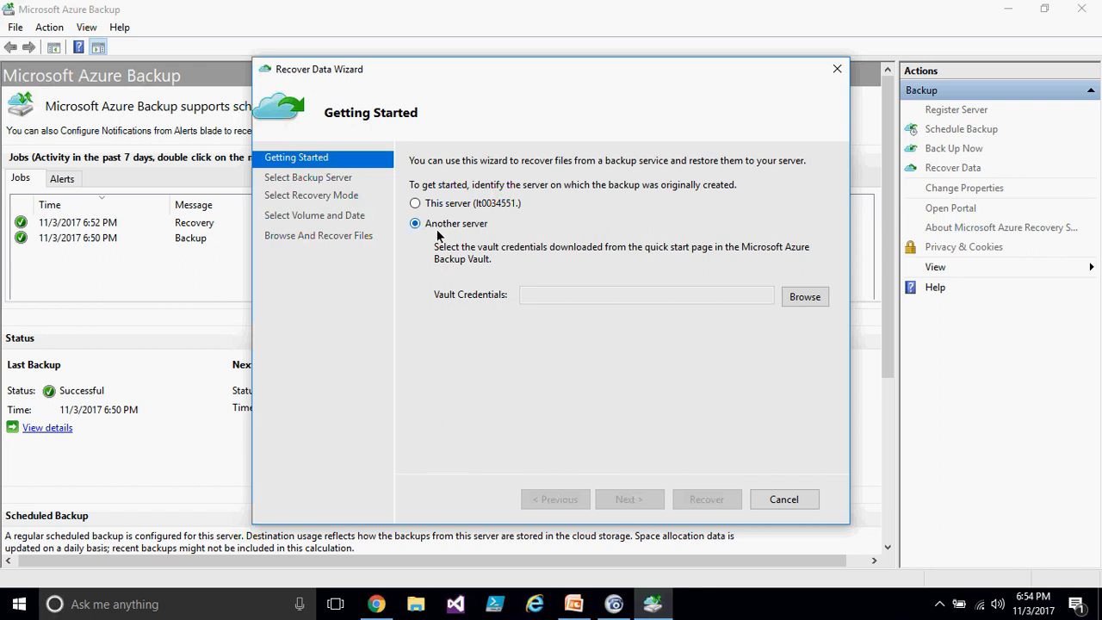
{"action": "left_click", "coordinate": [805, 297]}
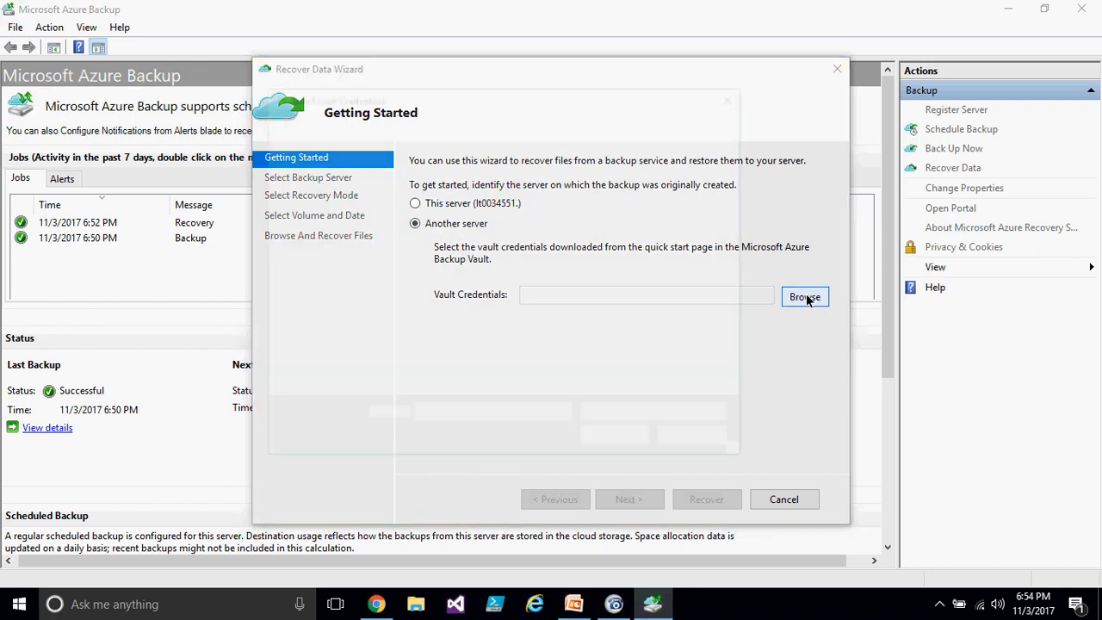
- Switch to the Azure portal and scroll through the kiranbkp vault's menu
{"action": "left_click", "coordinate": [377, 603]}
{"action": "scroll", "coordinate": [247, 266], "scroll_direction": "down", "scroll_amount": 5}
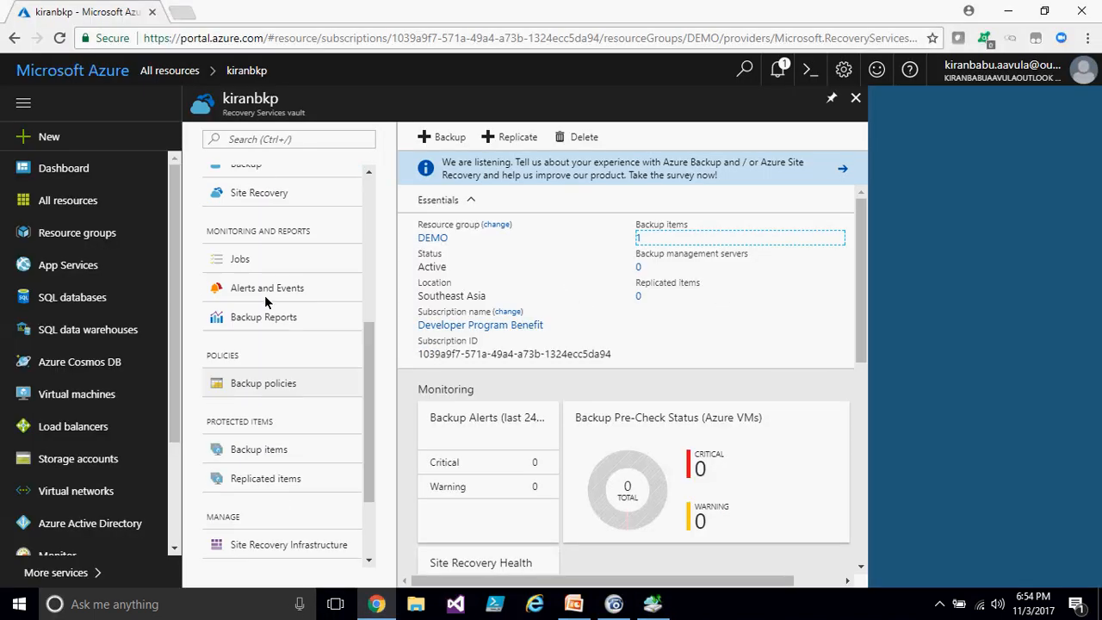
{"action": "scroll", "coordinate": [324, 458], "scroll_direction": "up", "scroll_amount": 5}
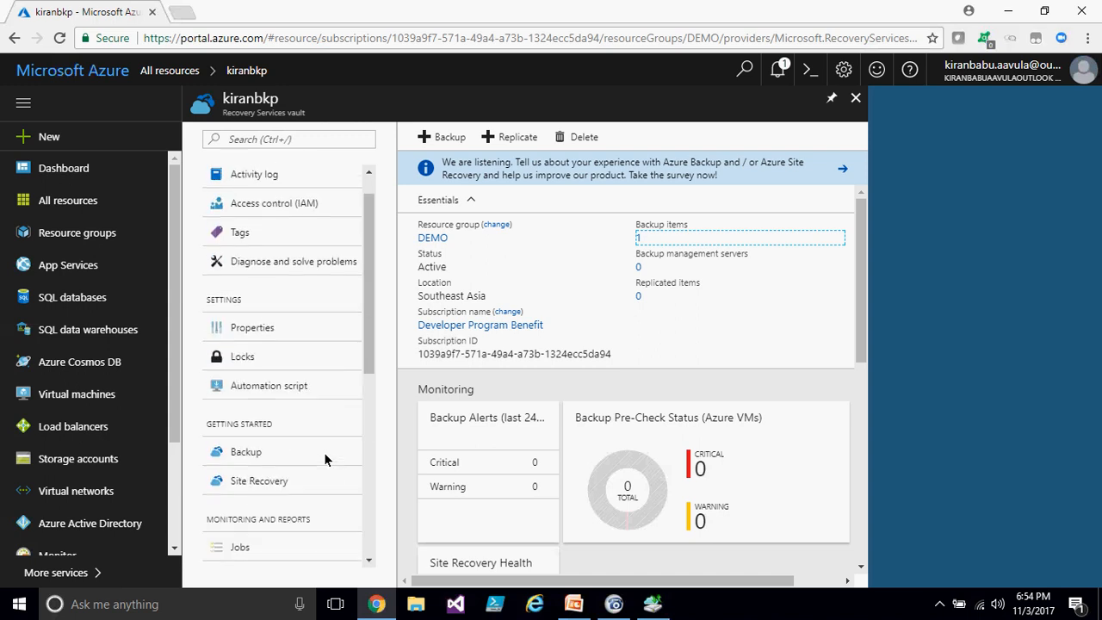
- Open the kiranbkp vault's properties and download the backup credentials, confirming the latest Recovery Services Agent is already in use
{"action": "left_click", "coordinate": [275, 333]}
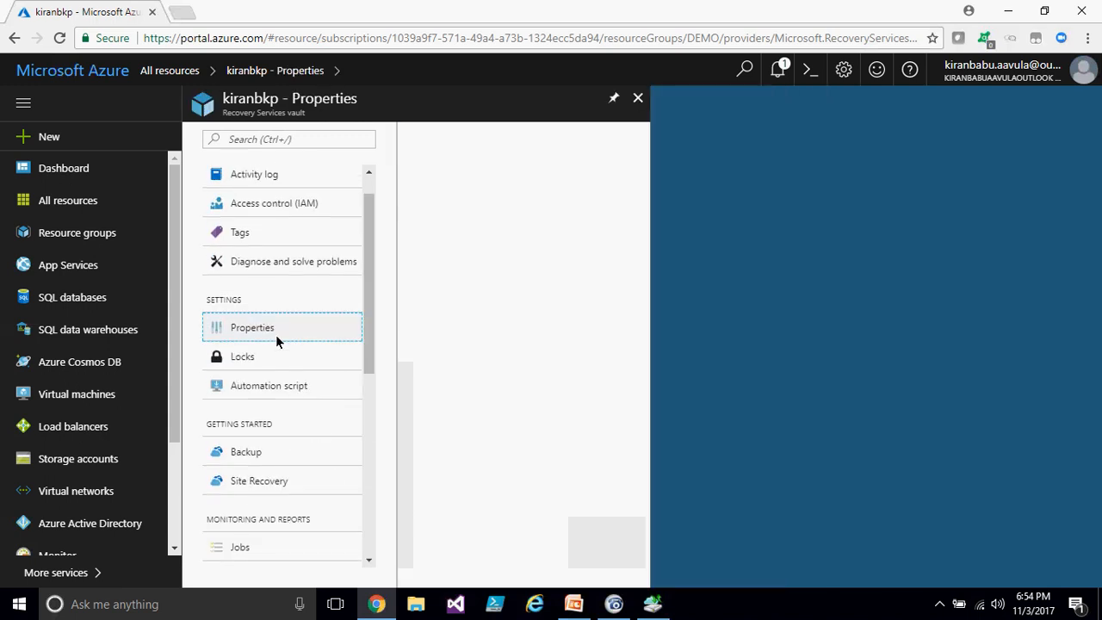
{"action": "scroll", "coordinate": [482, 482], "scroll_direction": "down", "scroll_amount": 3}
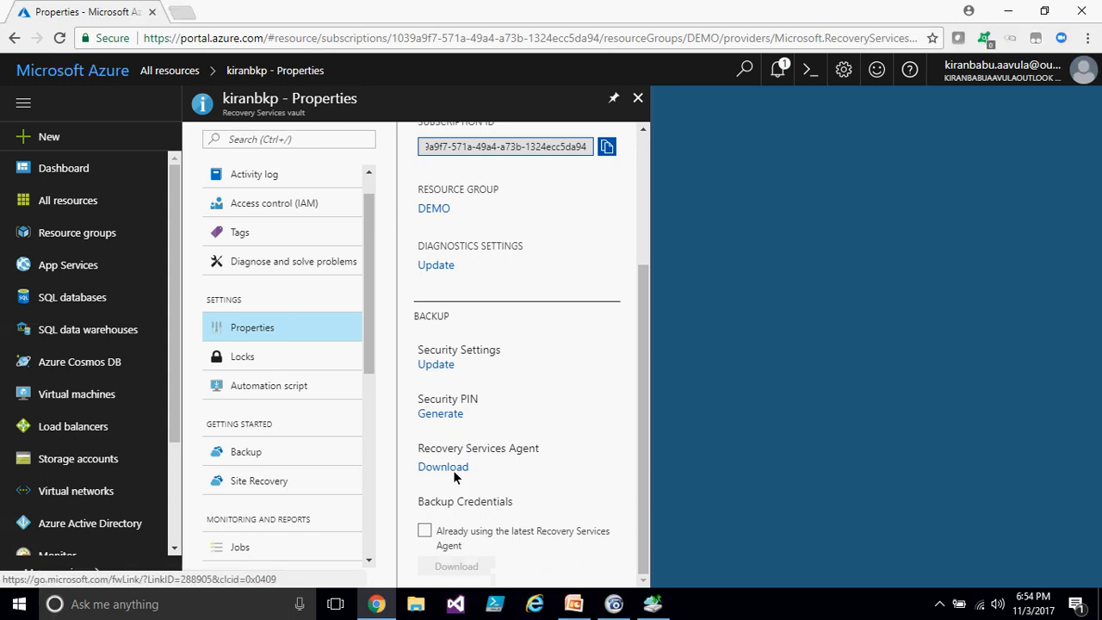
{"action": "left_click", "coordinate": [416, 535]}
{"action": "left_click", "coordinate": [424, 530]}
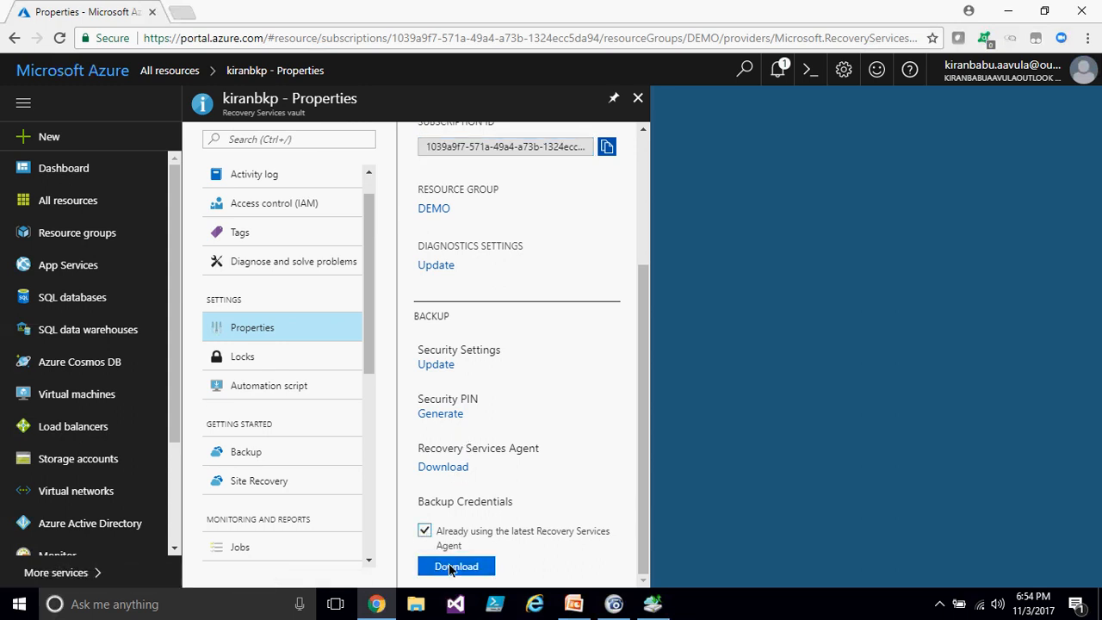
{"action": "left_click", "coordinate": [462, 564]}
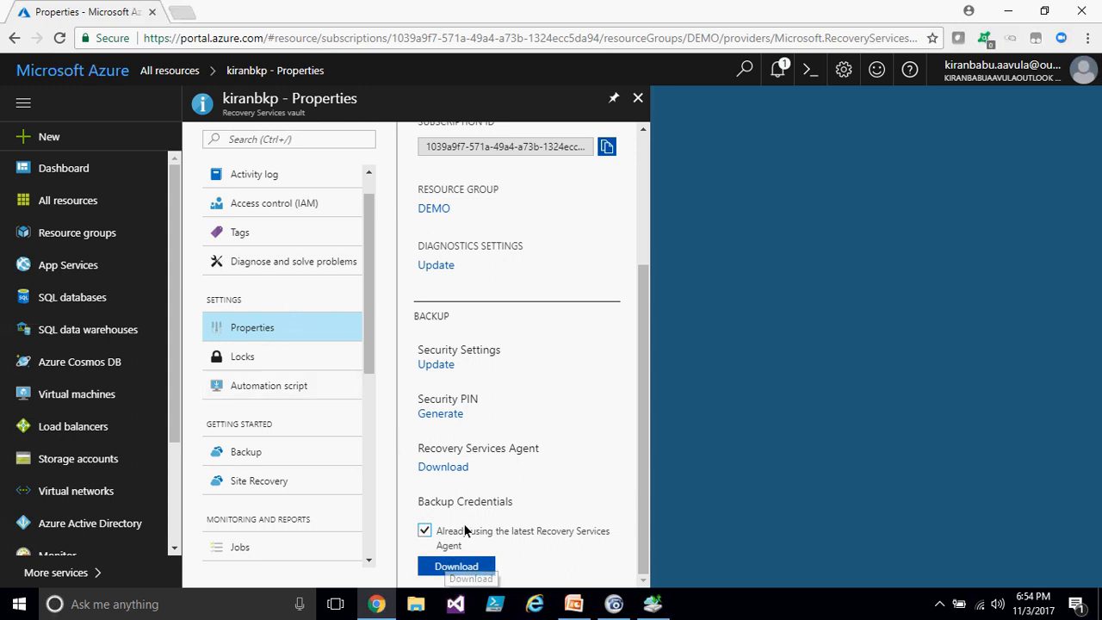
{"action": "left_click", "coordinate": [652, 607]}
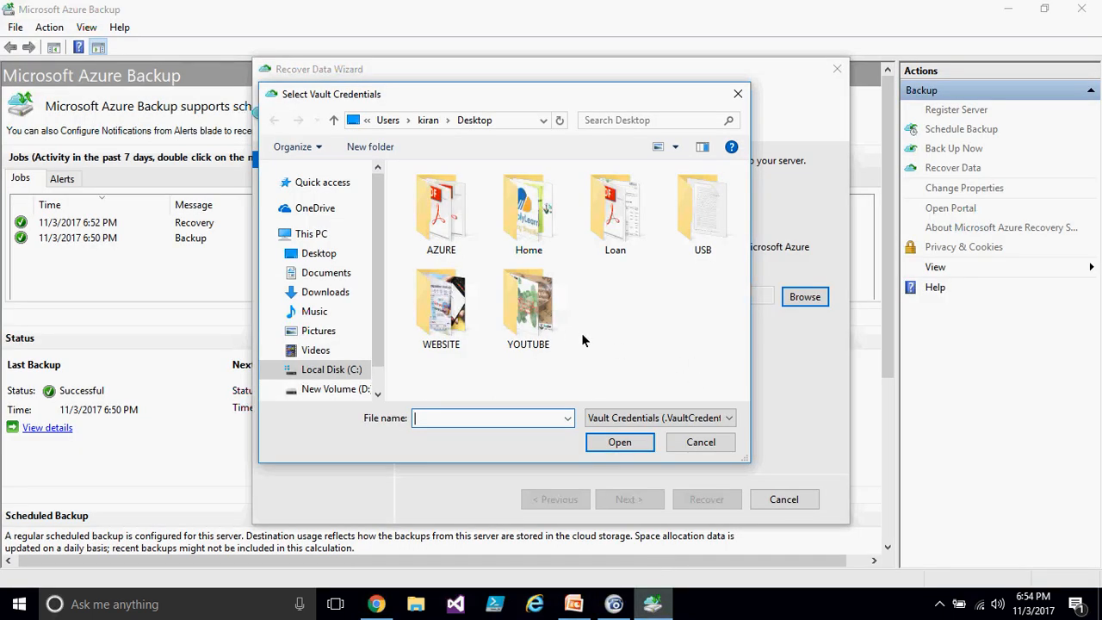
{"action": "left_click", "coordinate": [336, 293]}
{"action": "left_click", "coordinate": [465, 353]}
{"action": "double_click", "coordinate": [450, 339]}
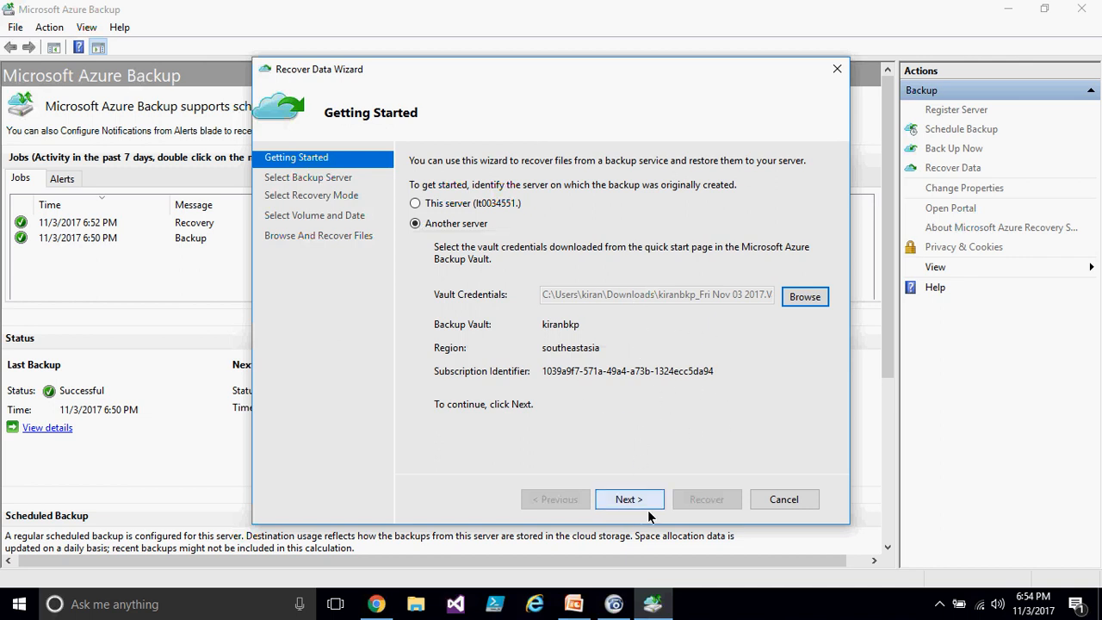
{"action": "left_click", "coordinate": [784, 500]}
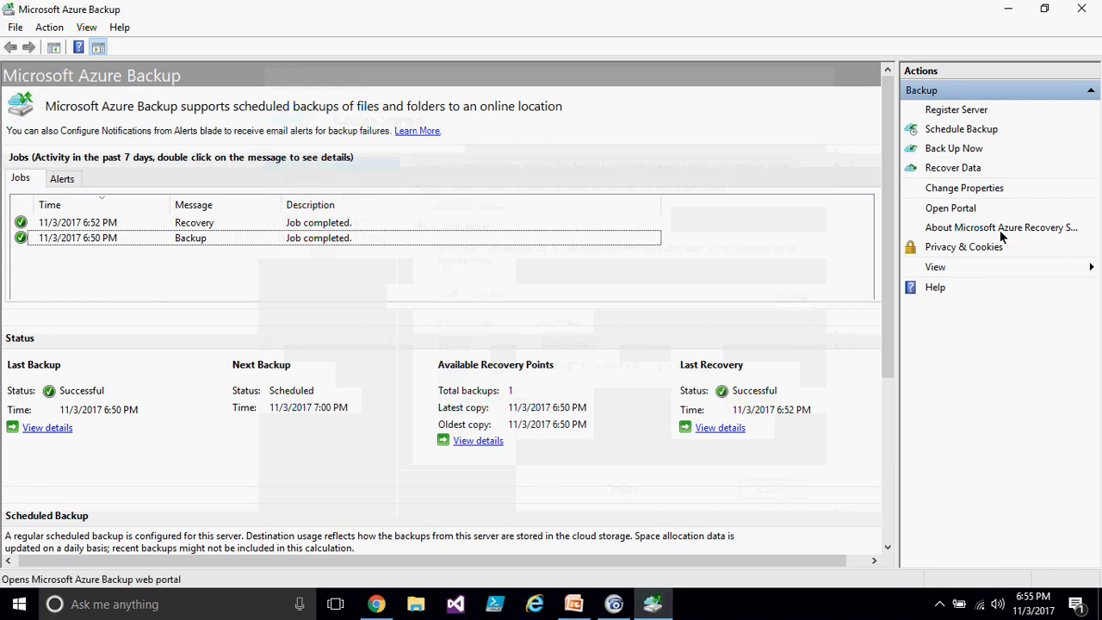
- Try to recover data for another server using the kiranbkp vault credentials file from Downloads, then cancel the wizard
{"action": "left_click", "coordinate": [971, 169]}
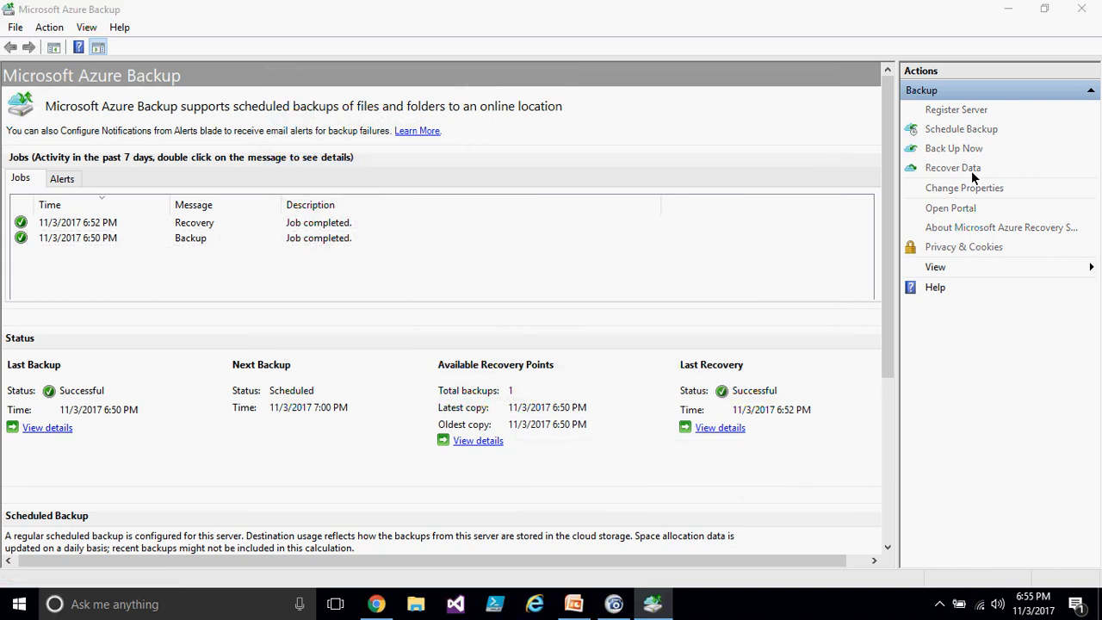
{"action": "left_click", "coordinate": [453, 223]}
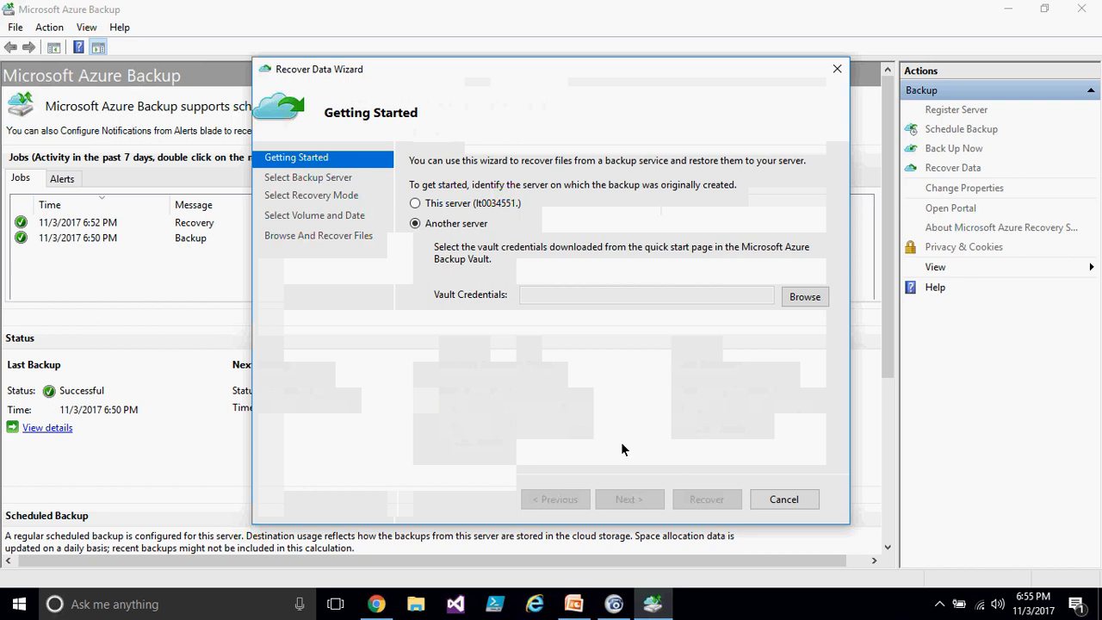
{"action": "left_click", "coordinate": [793, 297]}
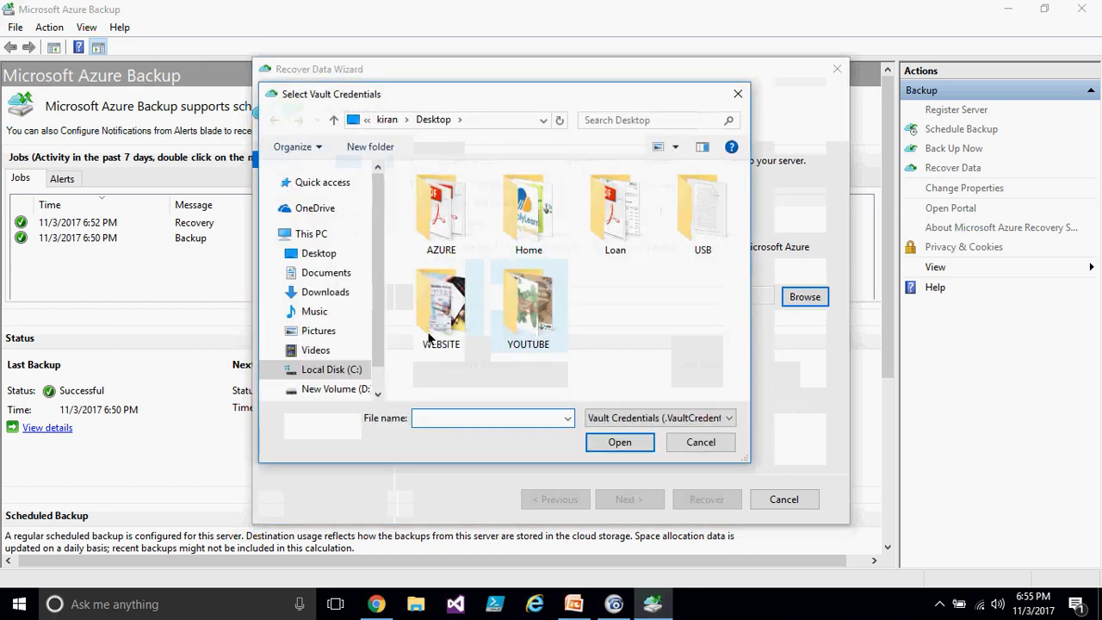
{"action": "left_click", "coordinate": [326, 292]}
{"action": "double_click", "coordinate": [450, 337]}
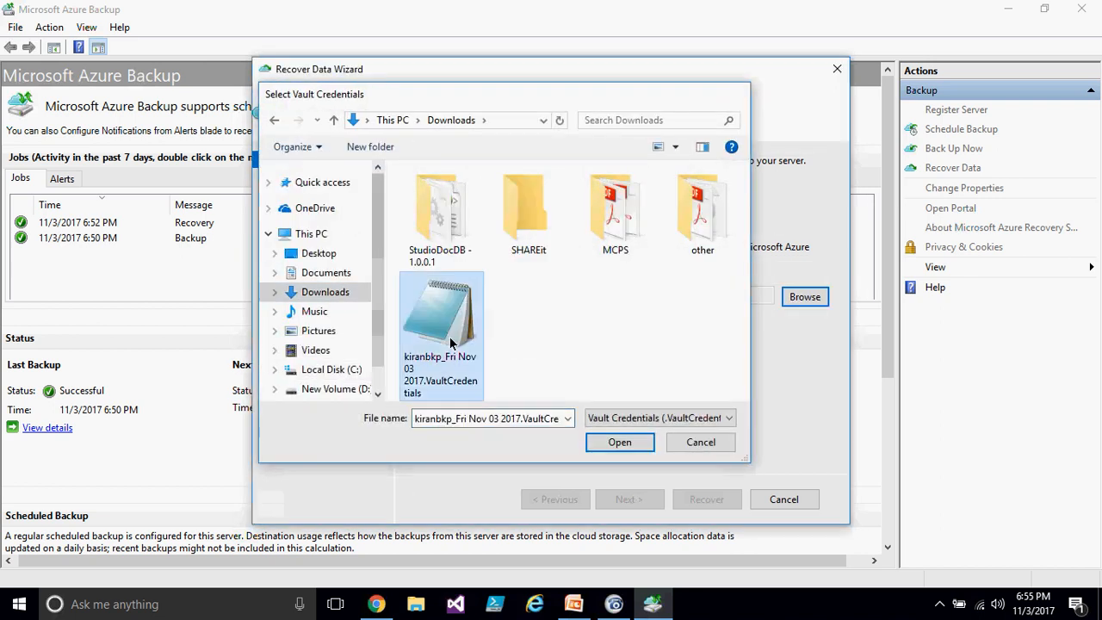
{"action": "left_click", "coordinate": [627, 499]}
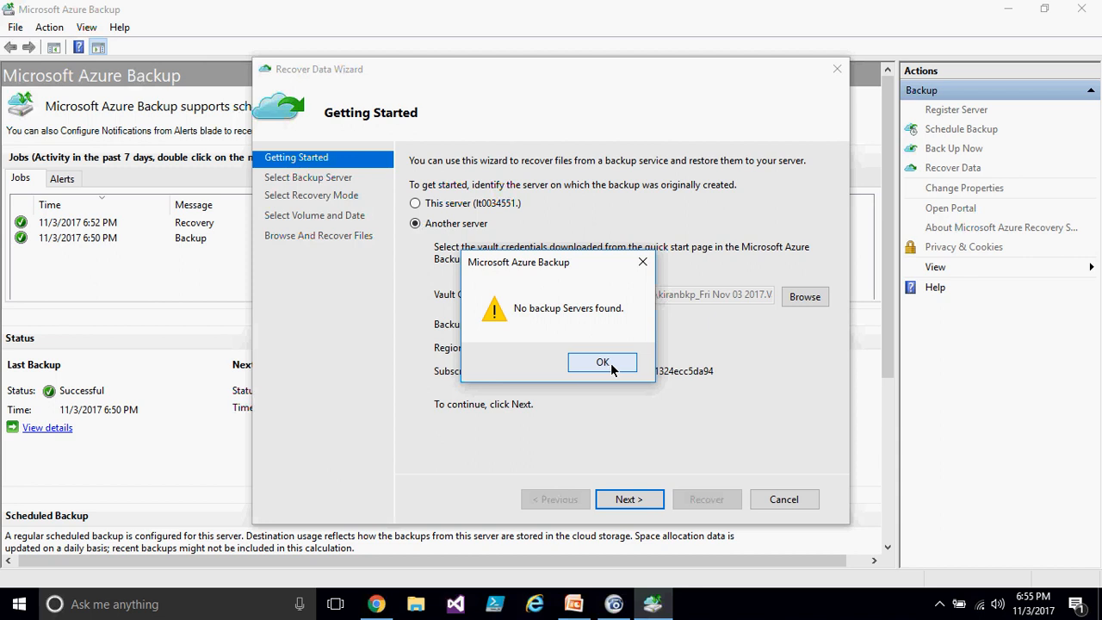
{"action": "left_click", "coordinate": [607, 365]}
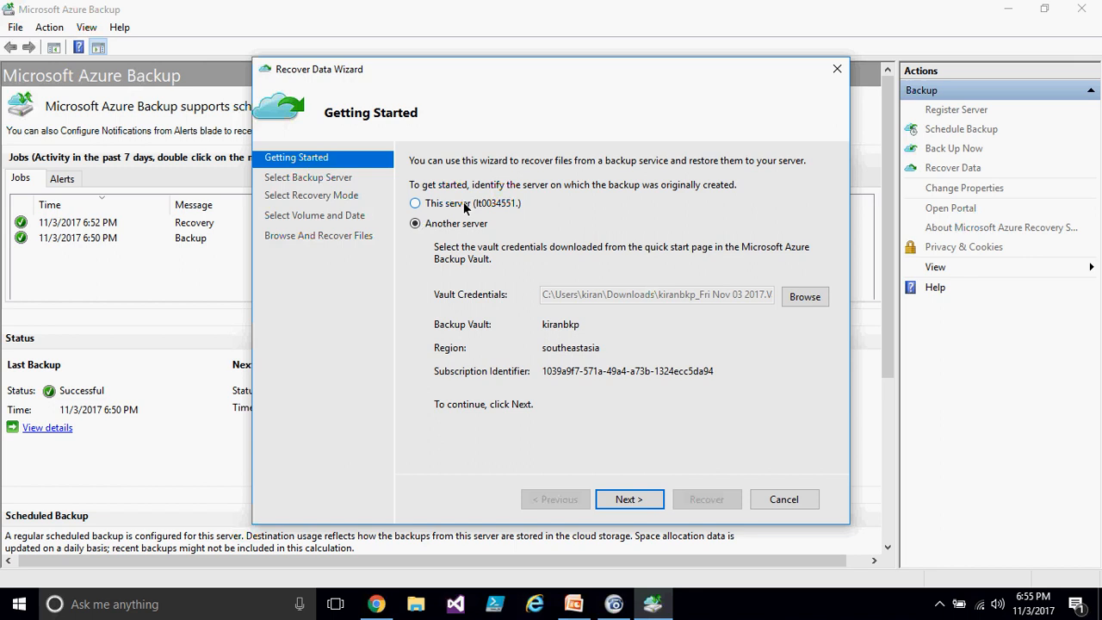
{"action": "left_click", "coordinate": [627, 497]}
{"action": "left_click", "coordinate": [781, 499]}
- Return to the portal, close the vault properties and open the kiranbkp vault's Backup goal
{"action": "left_click", "coordinate": [376, 604]}
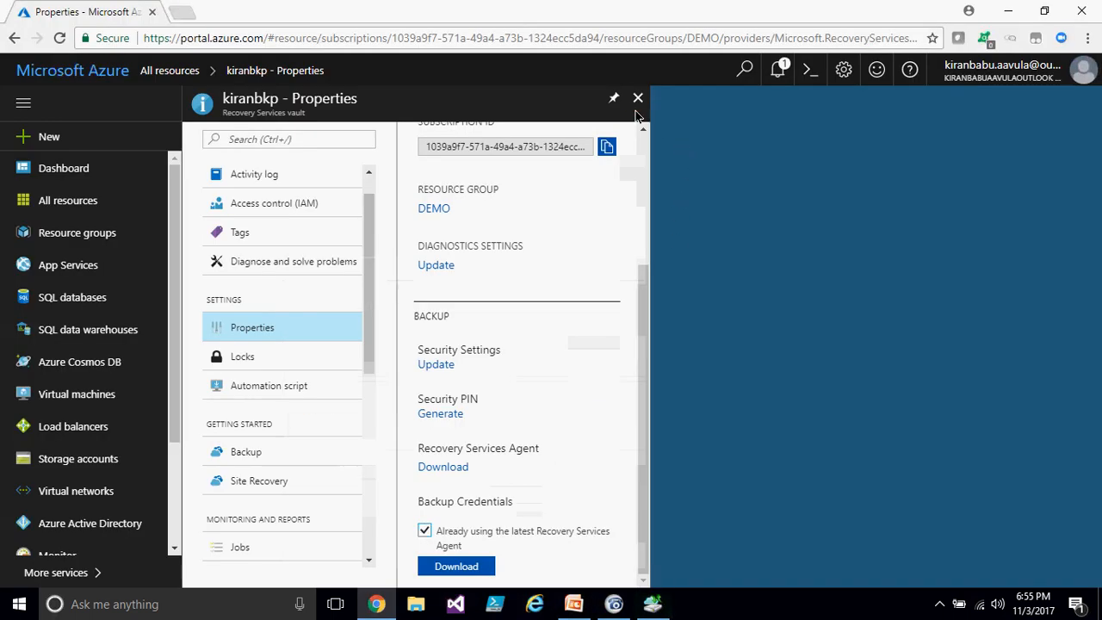
{"action": "left_click", "coordinate": [637, 98]}
{"action": "left_click", "coordinate": [269, 297]}
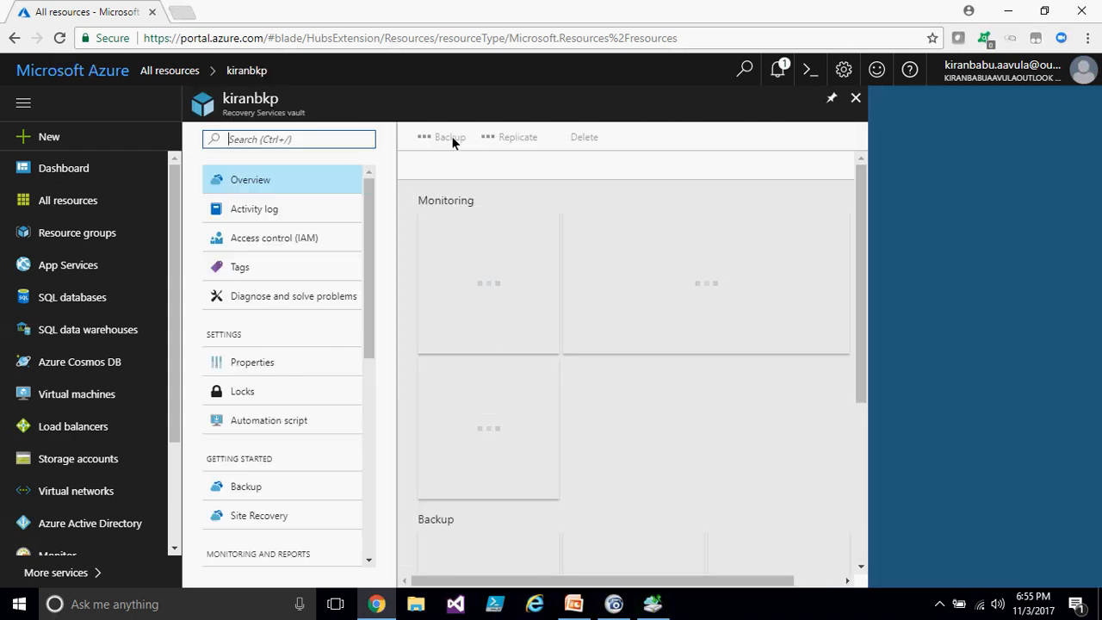
{"action": "left_click", "coordinate": [443, 138]}
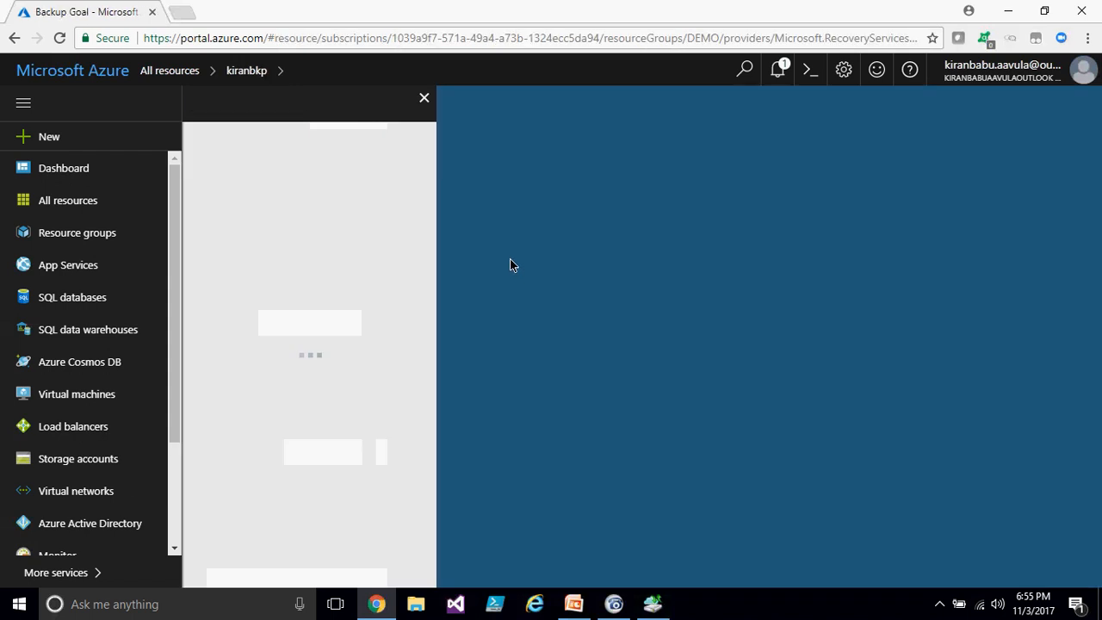
- Set the backup goal's workload location to On-Premises and the item to back up to Files and folders
{"action": "left_click", "coordinate": [350, 158]}
{"action": "left_click", "coordinate": [280, 192]}
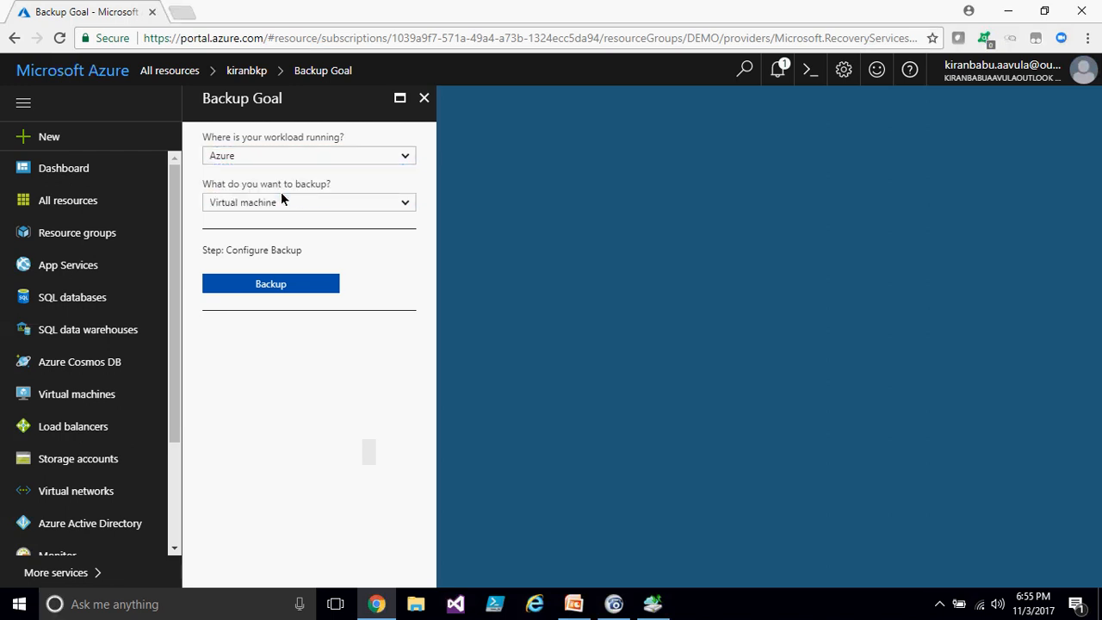
{"action": "left_click", "coordinate": [308, 202]}
{"action": "left_click", "coordinate": [217, 224]}
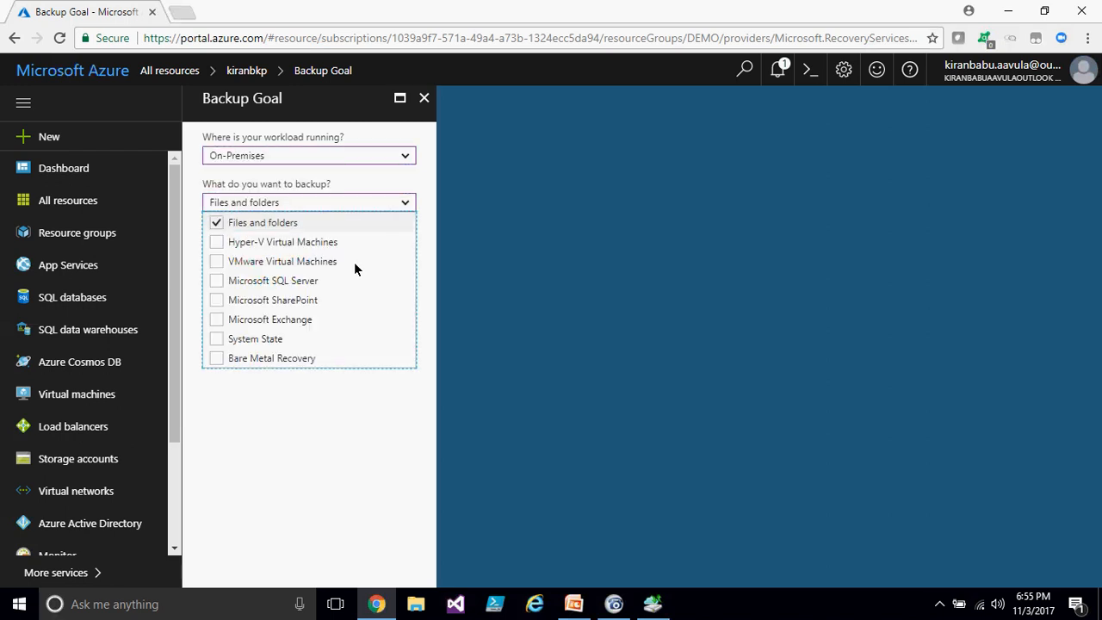
{"action": "left_click", "coordinate": [441, 247]}
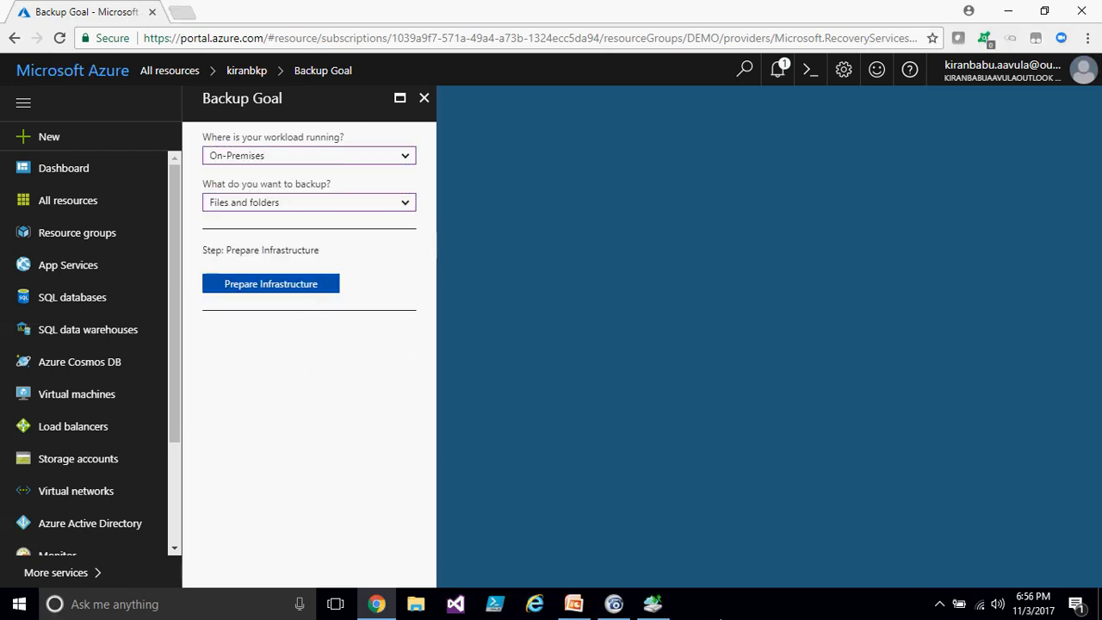
- Review the 'When to Choose Windows Azure Backup' slide in the presentation
{"action": "left_click", "coordinate": [652, 603]}
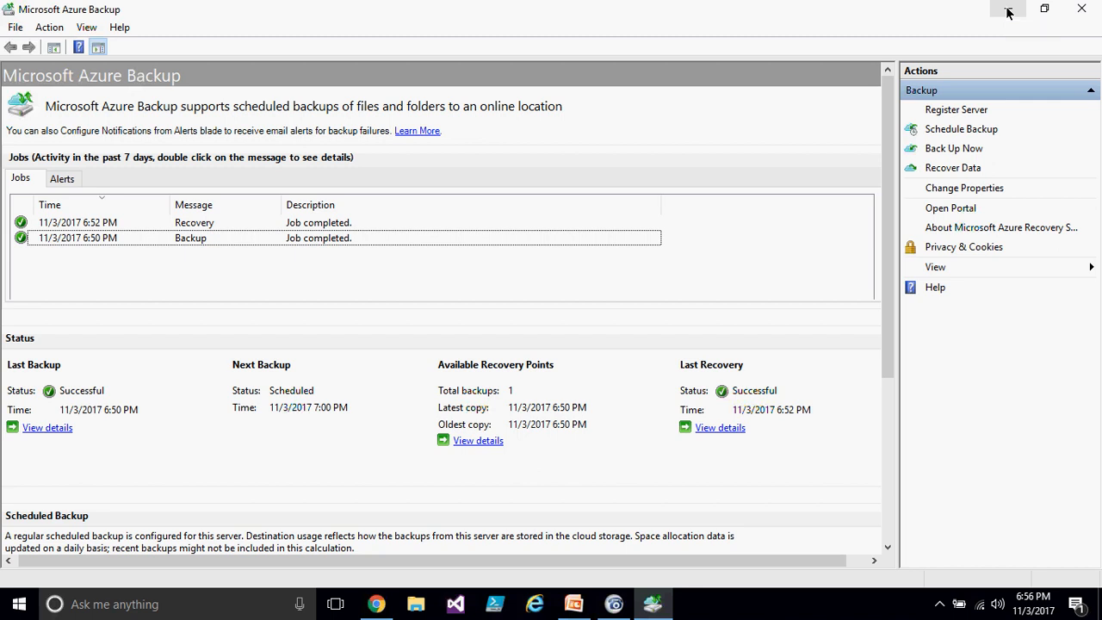
{"action": "left_click", "coordinate": [573, 603]}
{"action": "left_click", "coordinate": [6, 222]}
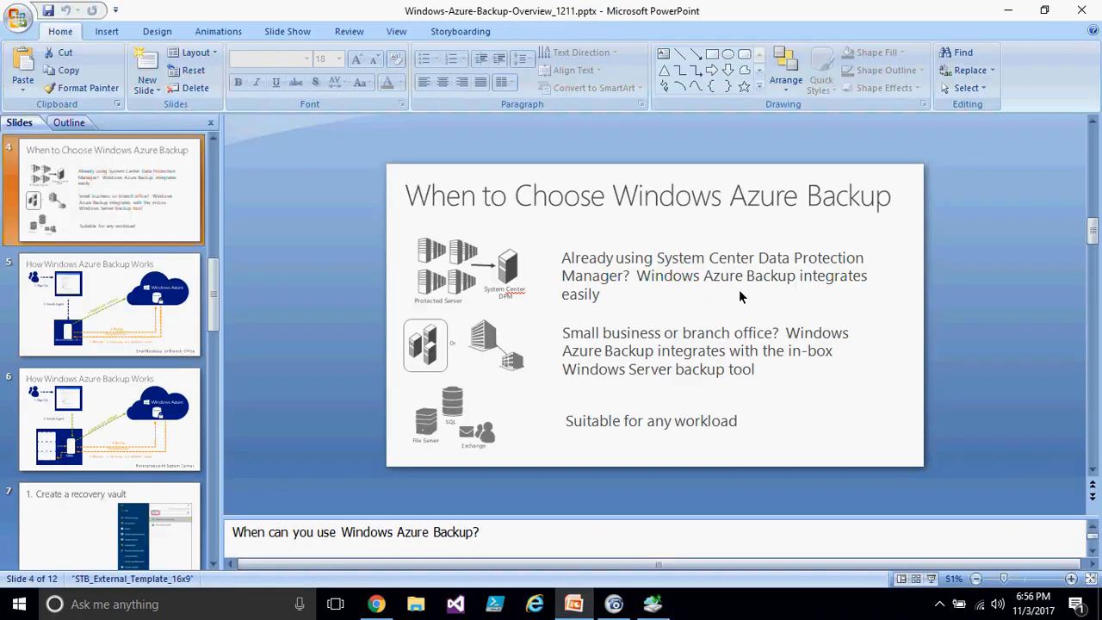
{"action": "left_click_drag", "start_coordinate": [663, 258], "coordinate": [631, 277]}
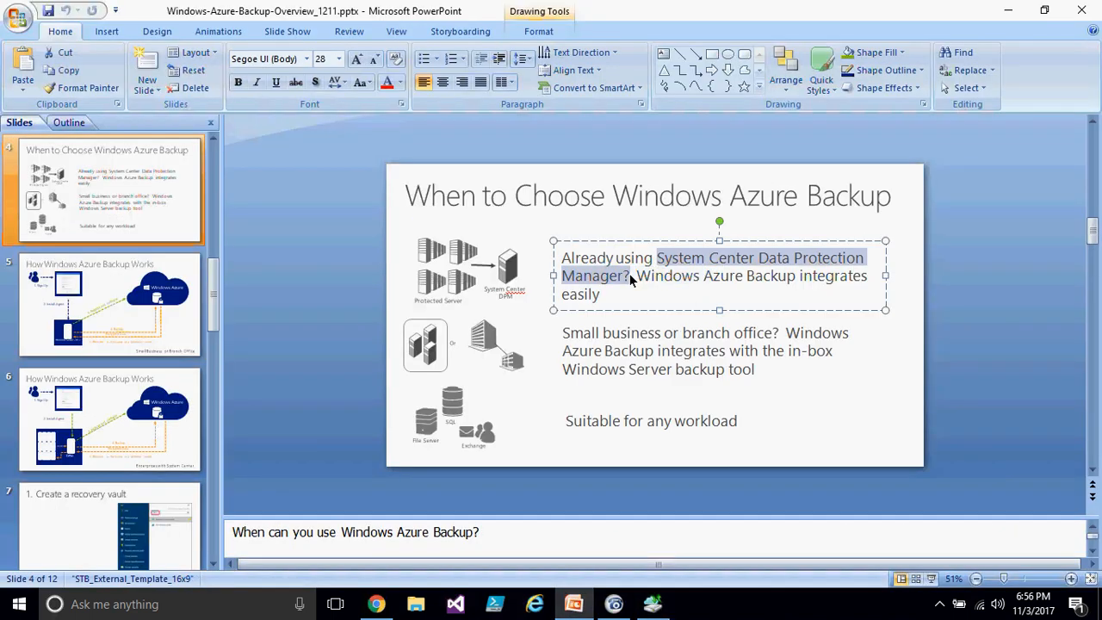
{"action": "left_click", "coordinate": [822, 442]}
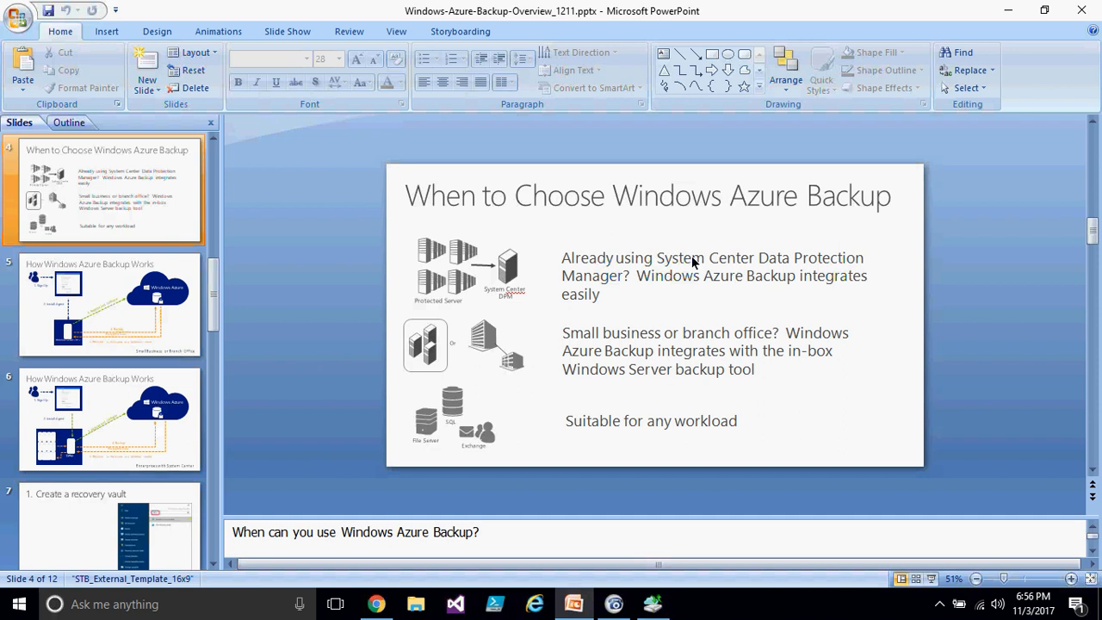
- Add Microsoft SQL Server and Microsoft SharePoint to the on-premises items to back up
{"action": "left_click", "coordinate": [656, 605]}
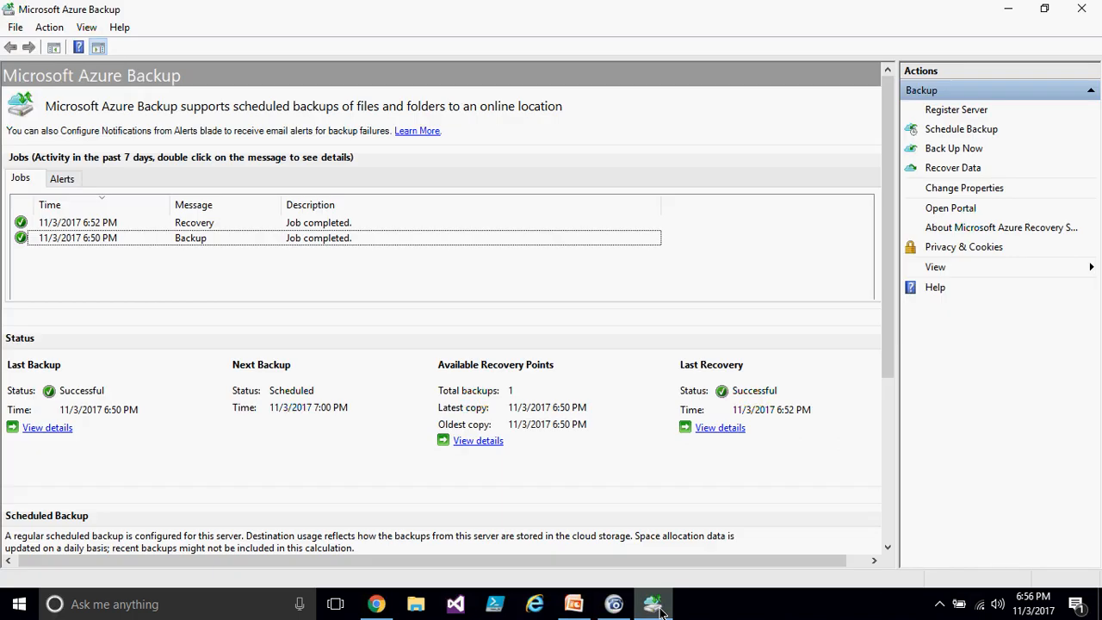
{"action": "left_click", "coordinate": [386, 609]}
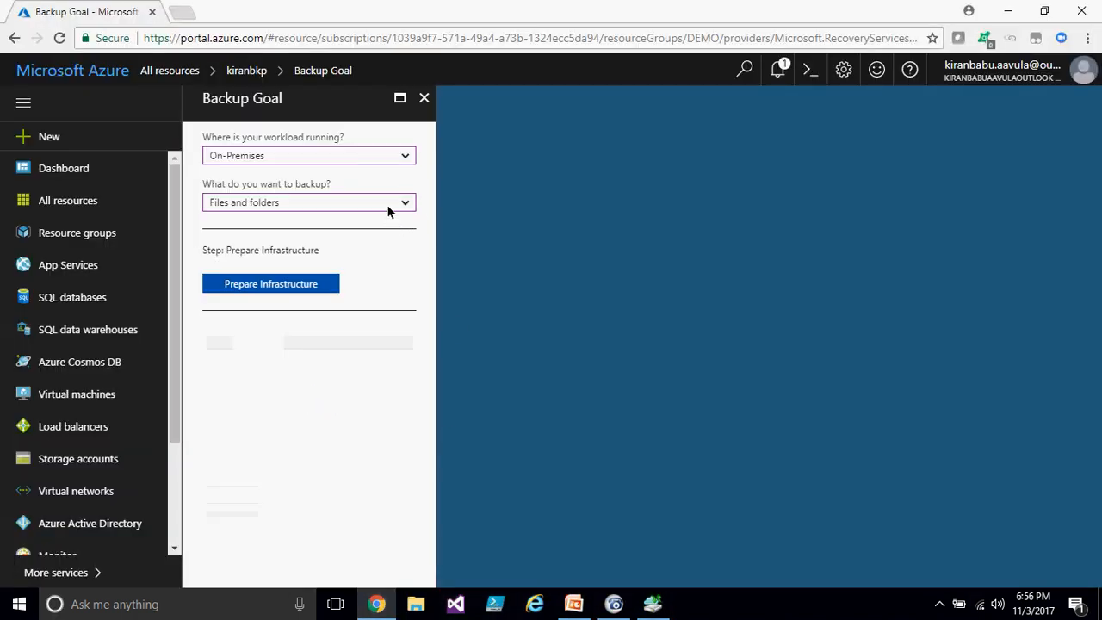
{"action": "left_click", "coordinate": [389, 204]}
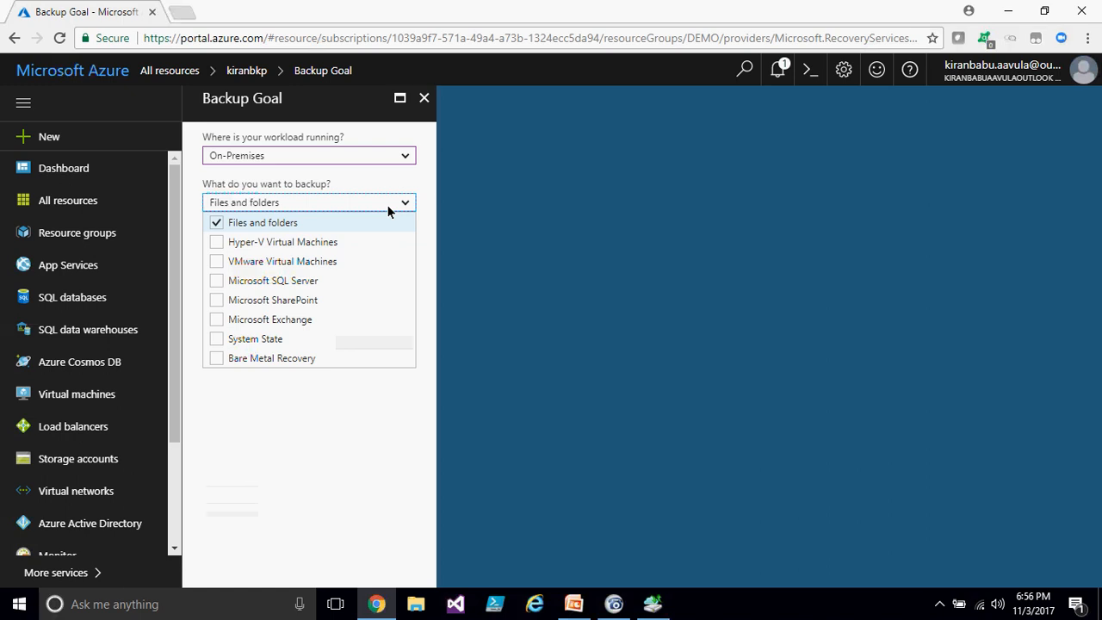
{"action": "left_click", "coordinate": [217, 281]}
{"action": "left_click", "coordinate": [217, 301]}
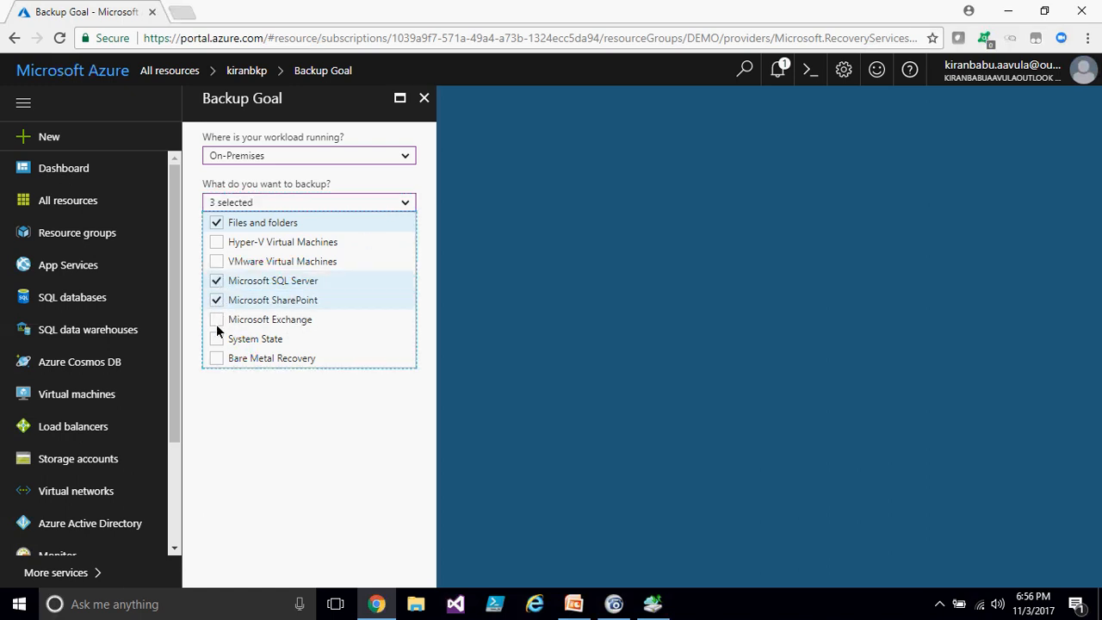
{"action": "left_click", "coordinate": [318, 420]}
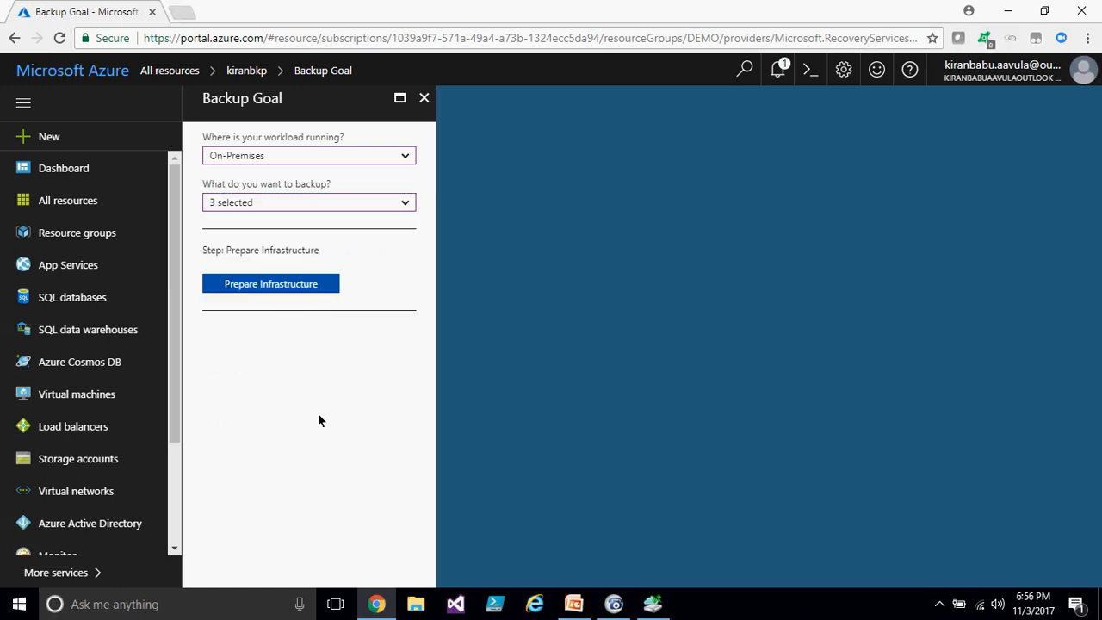
- Open Prepare Infrastructure and follow the link to download Microsoft Azure Backup Server
{"action": "left_click", "coordinate": [288, 204]}
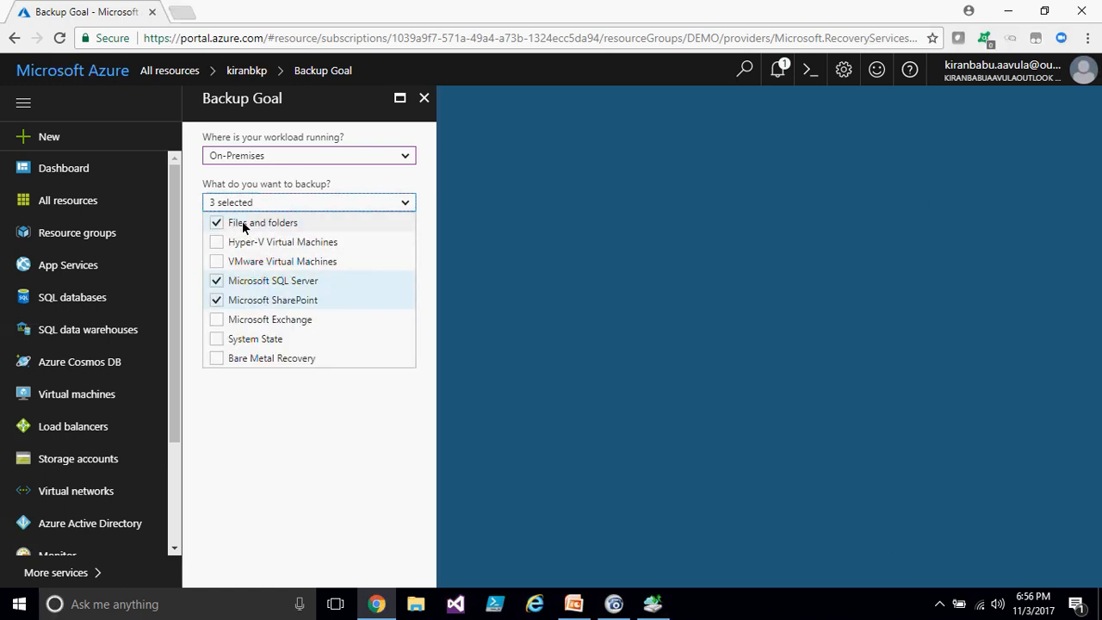
{"action": "left_click", "coordinate": [314, 401]}
{"action": "left_click", "coordinate": [273, 288]}
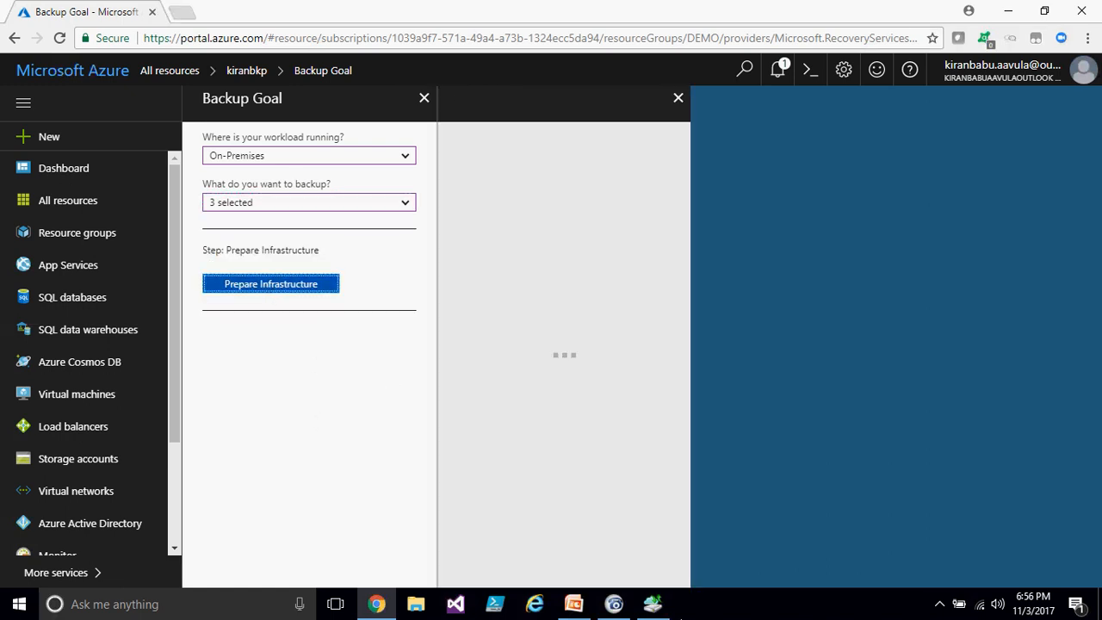
{"action": "mouse_move", "coordinate": [652, 603]}
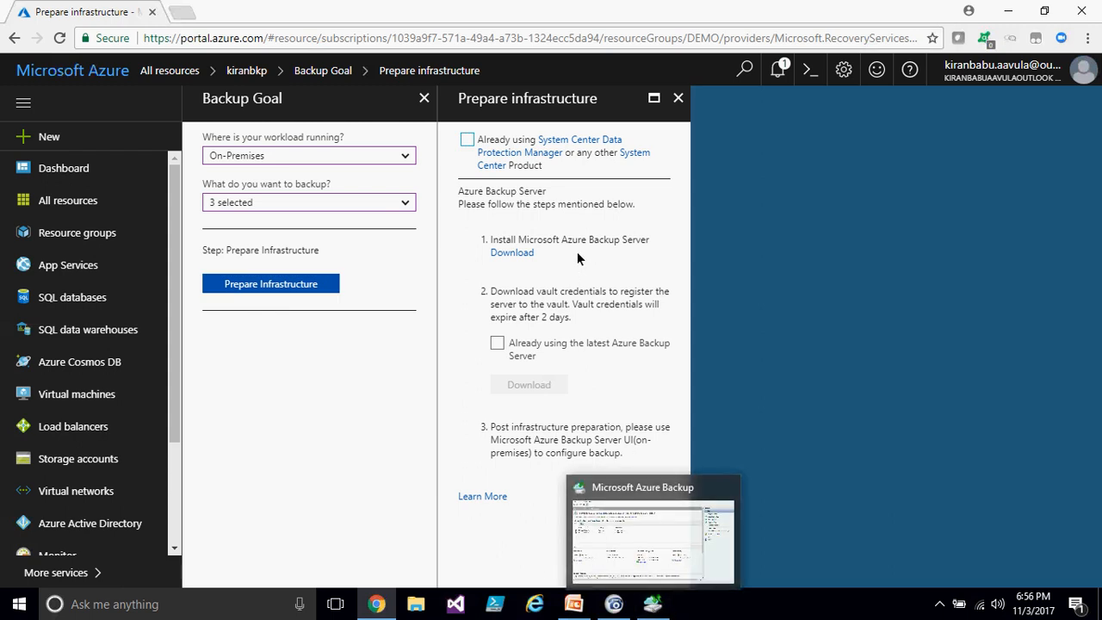
{"action": "left_click", "coordinate": [516, 253]}
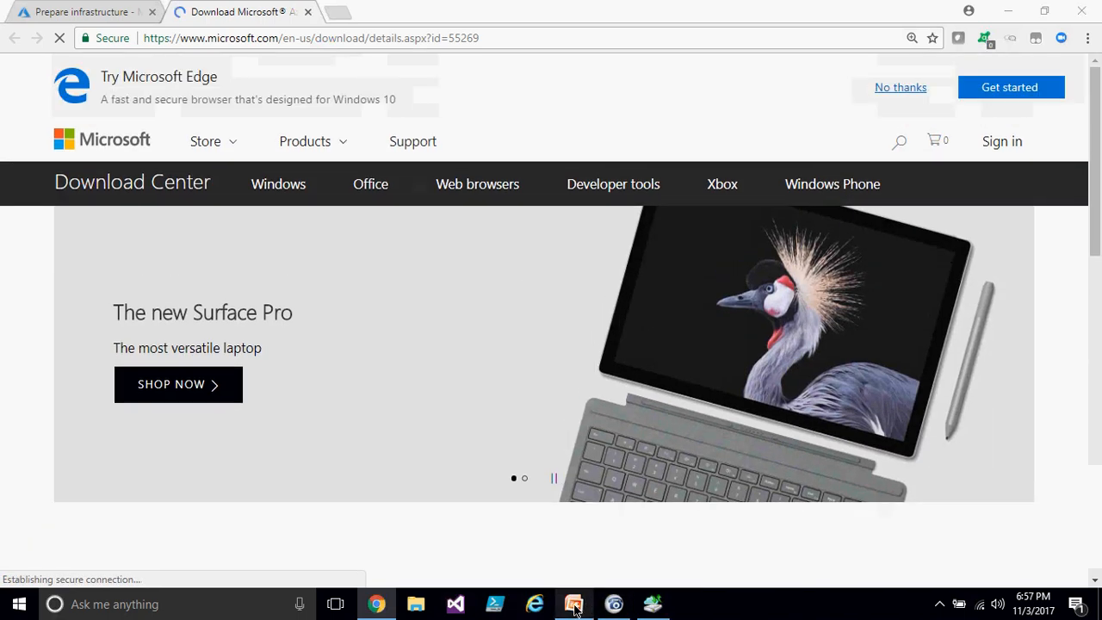
- Examine the Microsoft Azure Backup Server v2 download page
{"action": "left_click", "coordinate": [577, 605]}
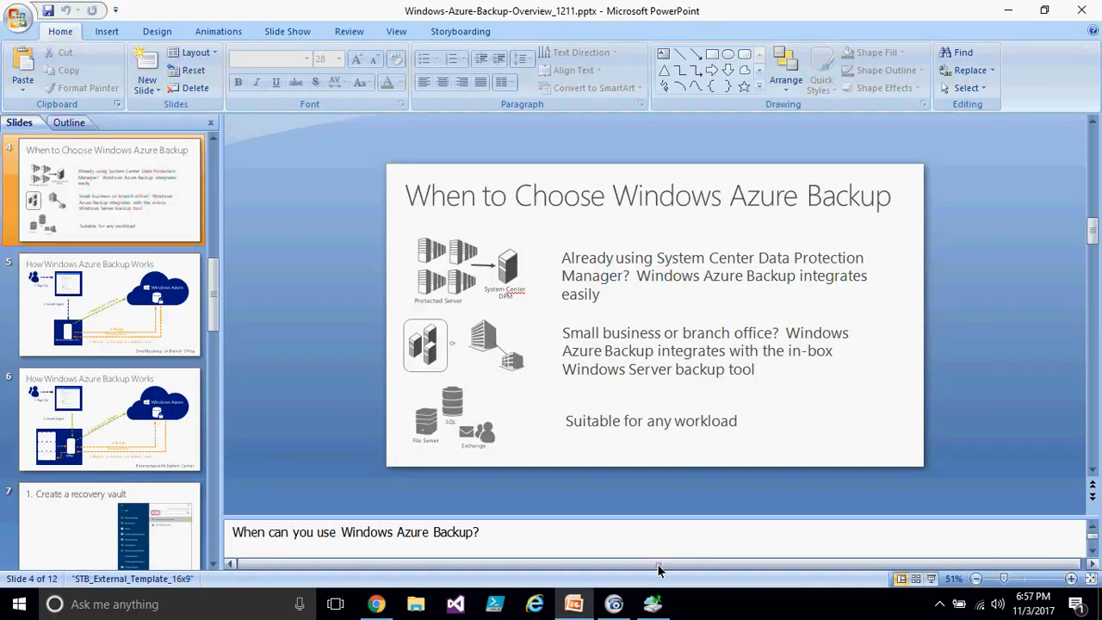
{"action": "left_click", "coordinate": [573, 603]}
{"action": "scroll", "coordinate": [290, 377], "scroll_direction": "down", "scroll_amount": 5}
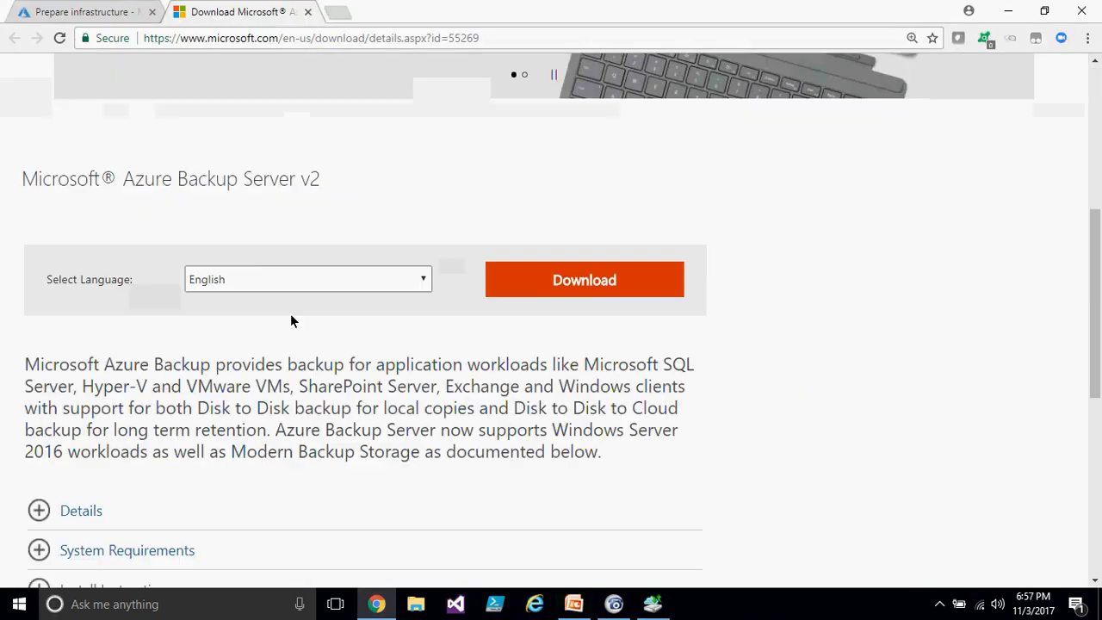
- Expand the Details section of the download page and review the installer file list and supported workloads
{"action": "left_click", "coordinate": [94, 507]}
{"action": "scroll", "coordinate": [276, 393], "scroll_direction": "down", "scroll_amount": 5}
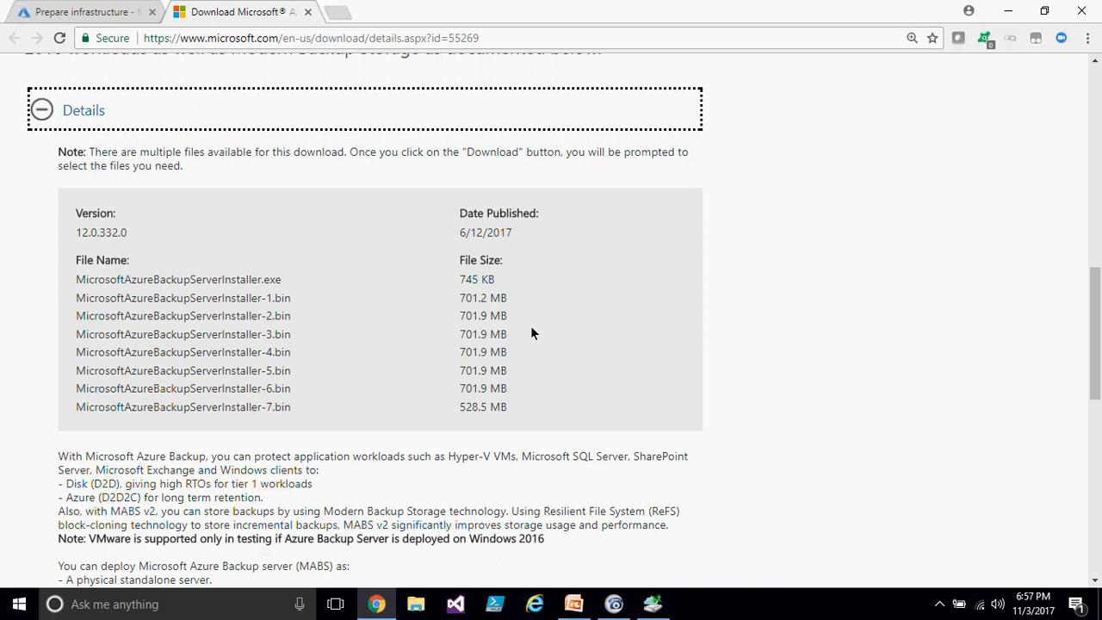
{"action": "scroll", "coordinate": [607, 364], "scroll_direction": "up", "scroll_amount": 4}
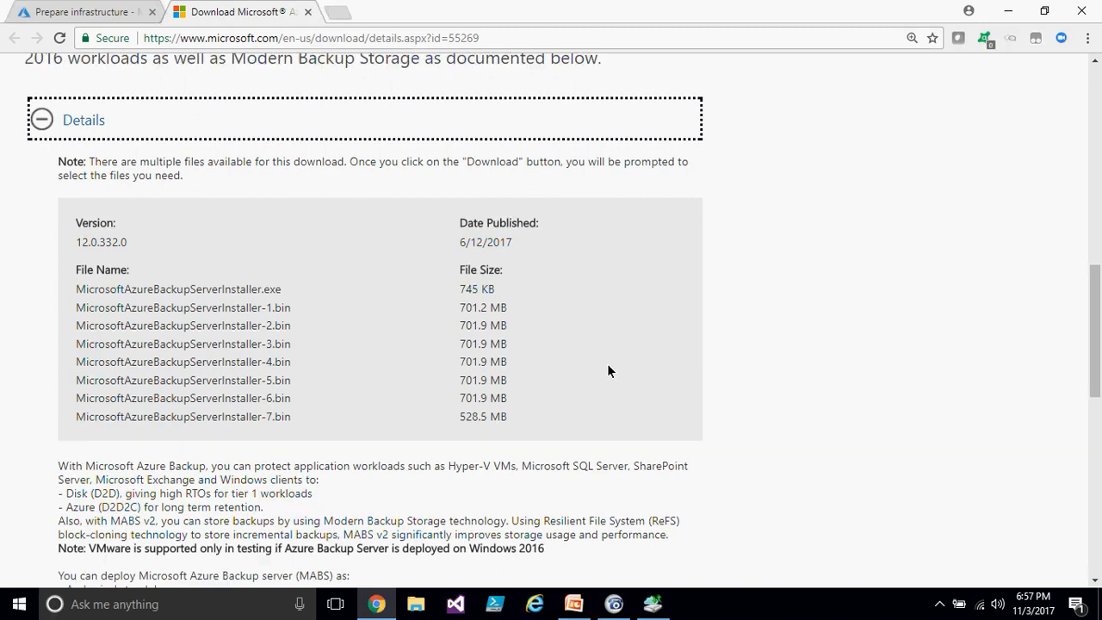
{"action": "scroll", "coordinate": [480, 269], "scroll_direction": "up", "scroll_amount": 2}
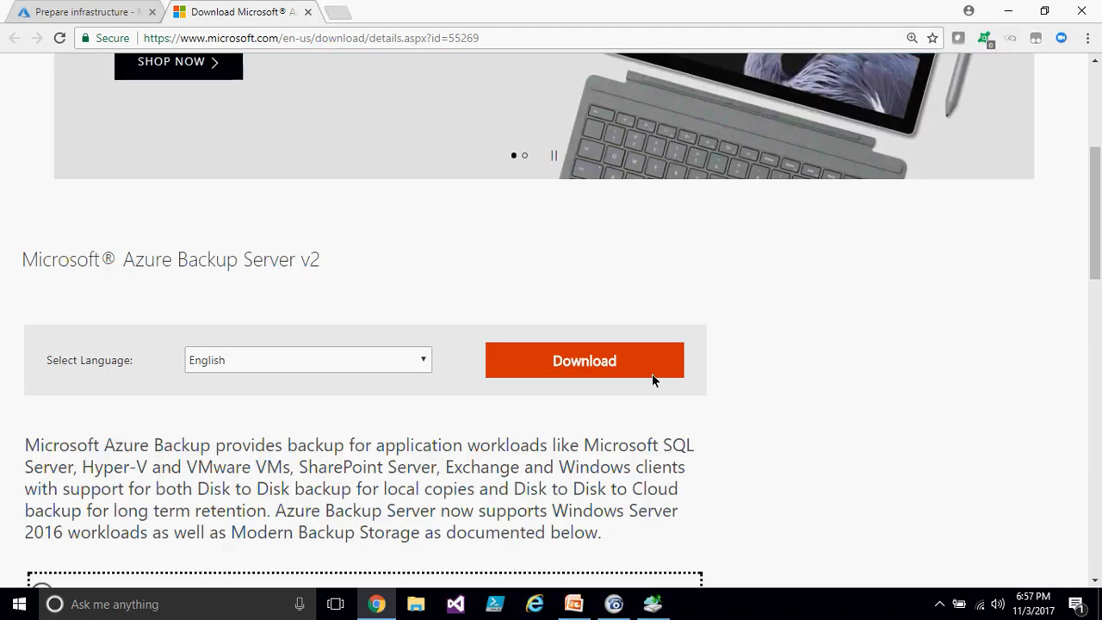
{"action": "scroll", "coordinate": [737, 370], "scroll_direction": "down", "scroll_amount": 3}
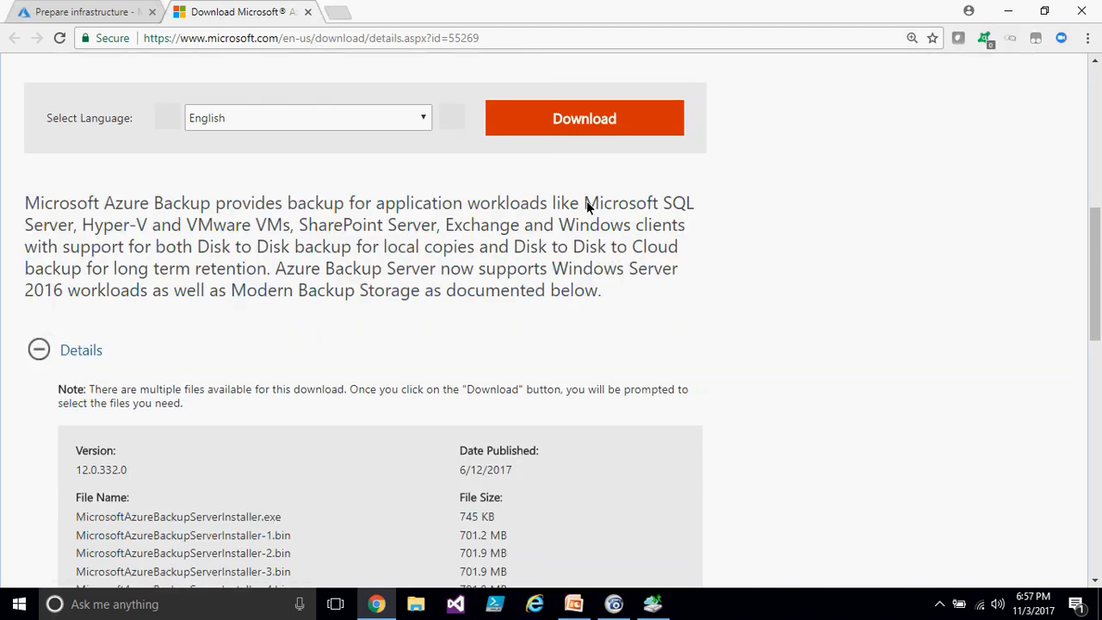
{"action": "left_click_drag", "start_coordinate": [585, 206], "coordinate": [686, 204]}
{"action": "left_click_drag", "start_coordinate": [105, 227], "coordinate": [433, 220]}
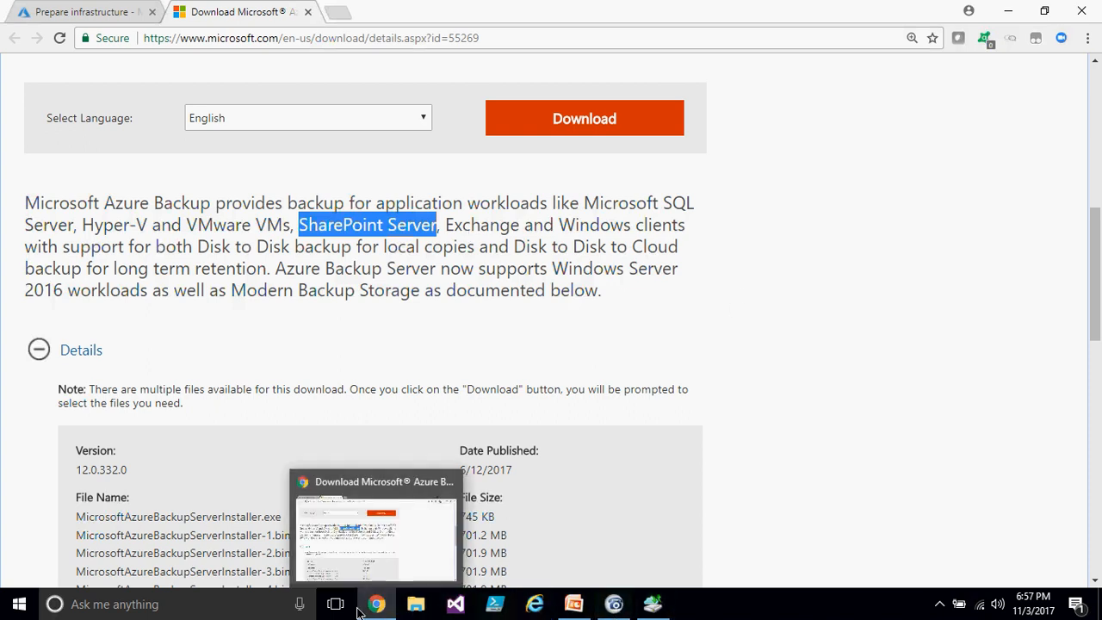
- Switch to the Microsoft Azure Backup console, restore its window size, and return to the download page
{"action": "left_click", "coordinate": [654, 603]}
{"action": "left_click", "coordinate": [654, 605]}
{"action": "left_click", "coordinate": [654, 605]}
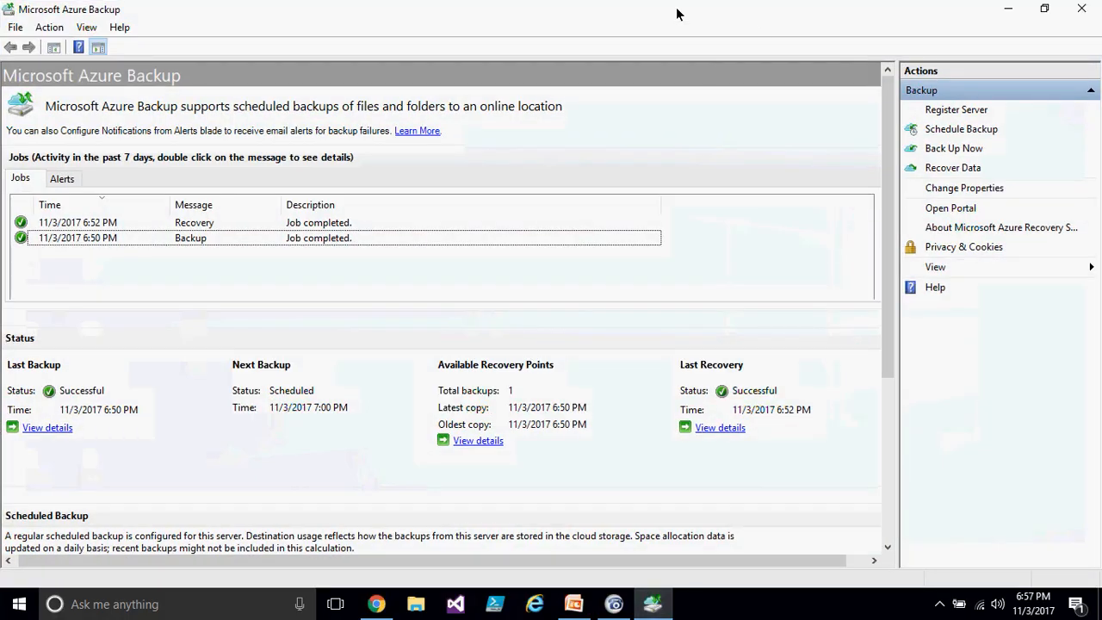
{"action": "left_click", "coordinate": [1044, 8]}
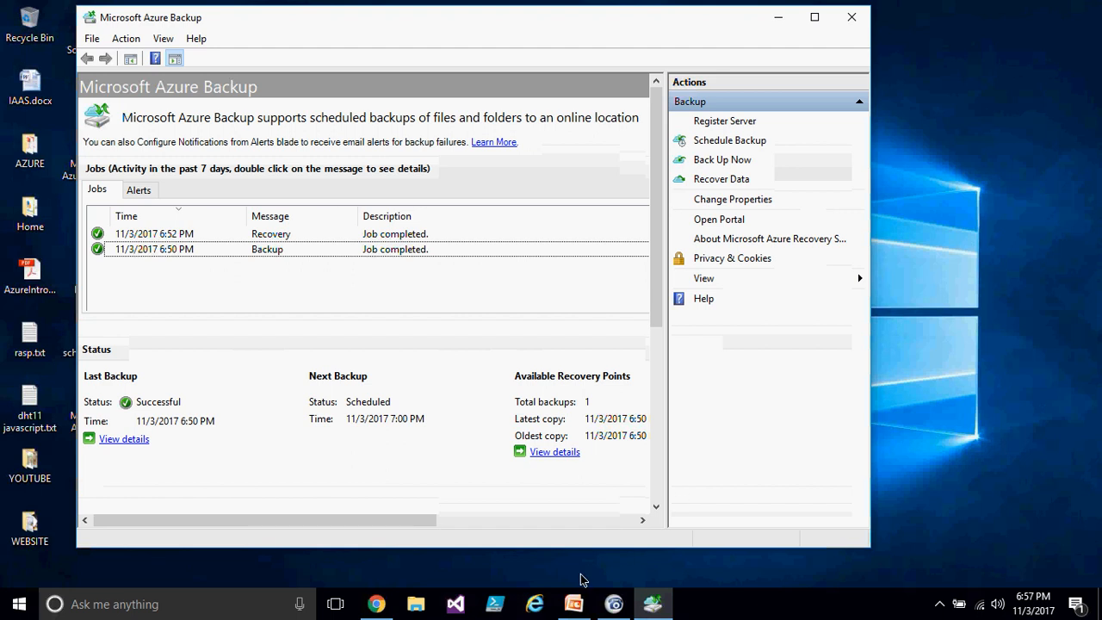
{"action": "left_click", "coordinate": [385, 605]}
{"action": "left_click", "coordinate": [578, 227]}
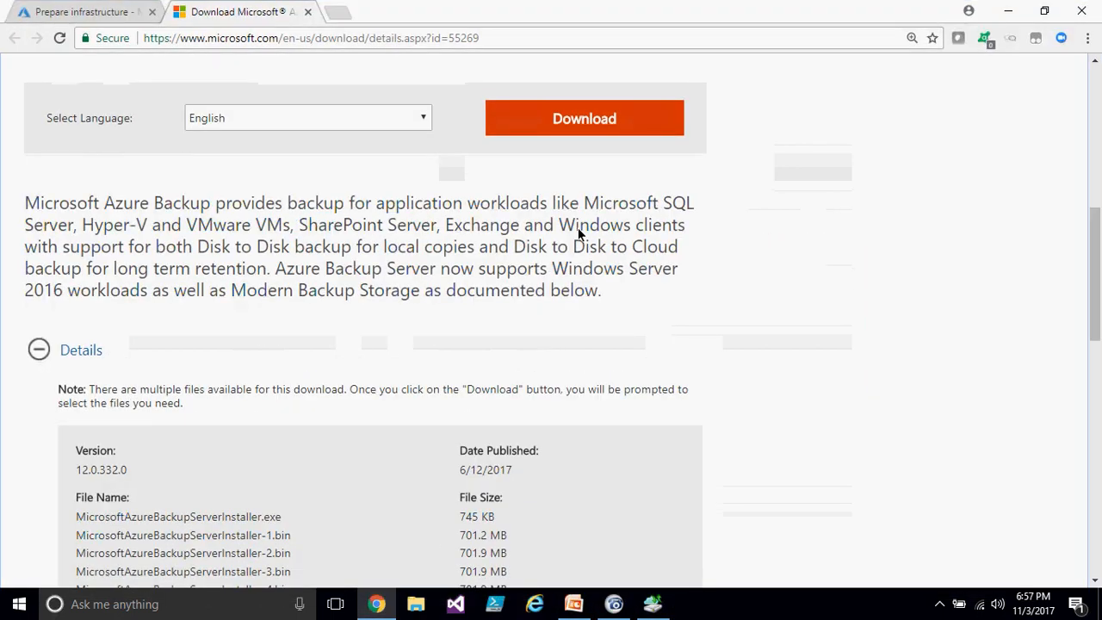
- Highlight the supported workload names and the product title on the Azure Backup Server v2 download page
{"action": "left_click_drag", "start_coordinate": [586, 207], "coordinate": [698, 214]}
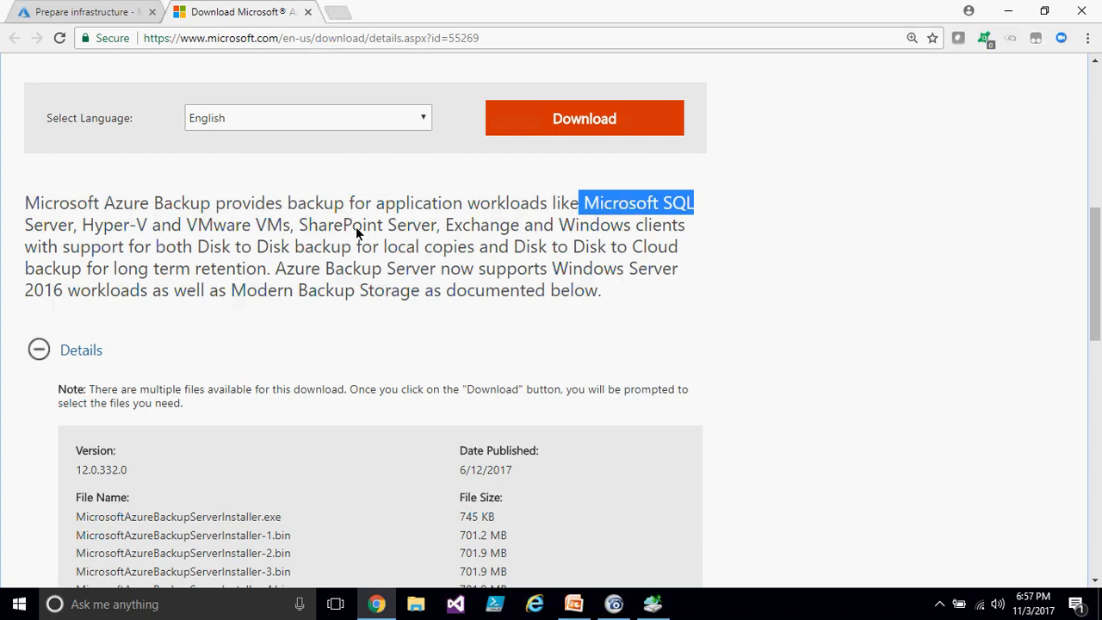
{"action": "left_click_drag", "start_coordinate": [344, 225], "coordinate": [436, 234]}
{"action": "scroll", "coordinate": [435, 232], "scroll_direction": "up", "scroll_amount": 4}
{"action": "left_click_drag", "start_coordinate": [116, 342], "coordinate": [311, 344]}
{"action": "triple_click", "coordinate": [269, 339]}
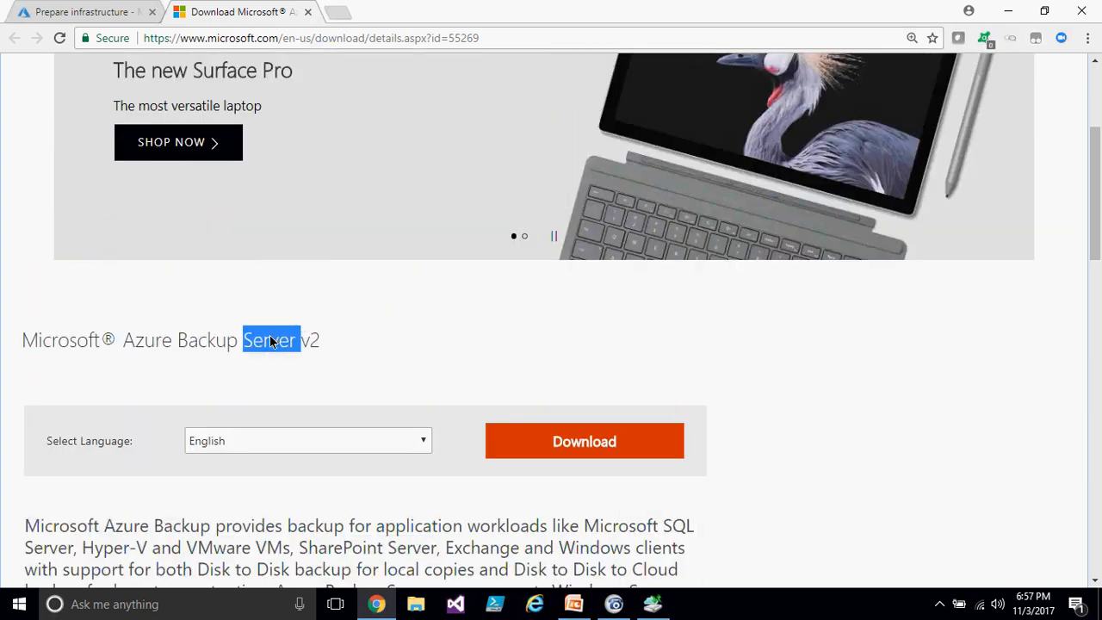
{"action": "left_click", "coordinate": [388, 348]}
{"action": "scroll", "coordinate": [553, 368], "scroll_direction": "down", "scroll_amount": 3}
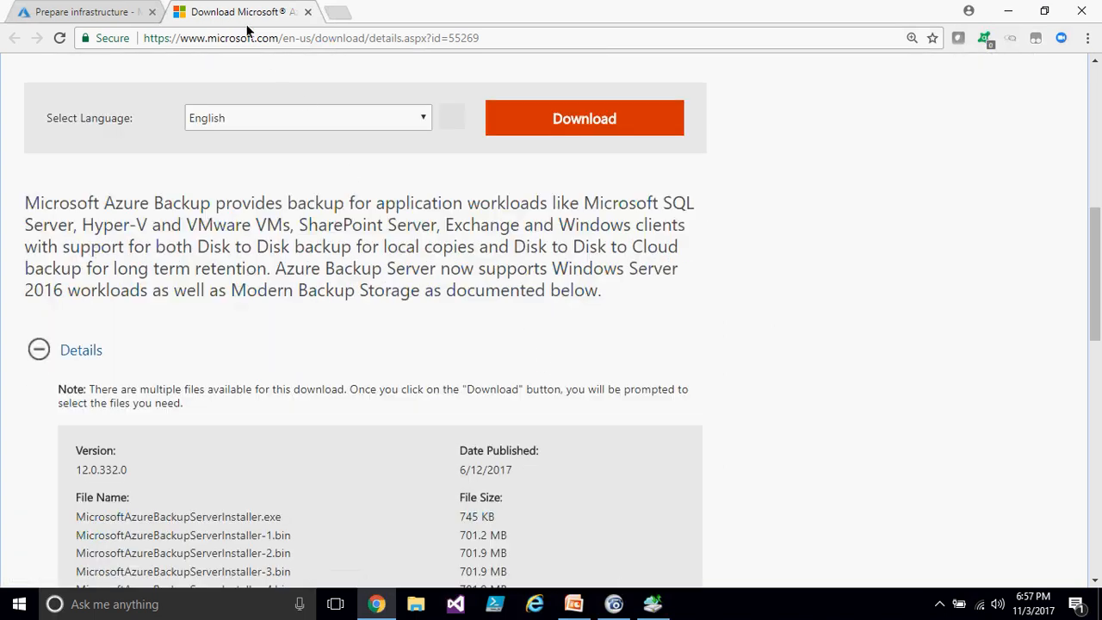
- Return to the portal tab and close the Prepare infrastructure and Backup Goal blades, discarding unsaved edits
{"action": "left_click", "coordinate": [86, 12]}
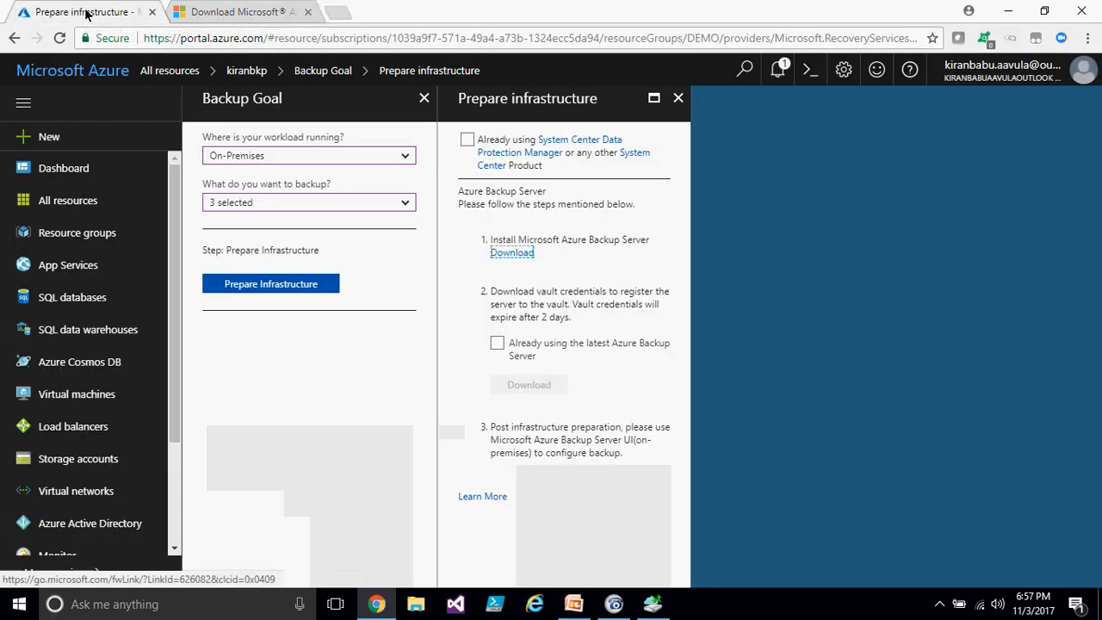
{"action": "left_click", "coordinate": [678, 100]}
{"action": "left_click", "coordinate": [423, 98]}
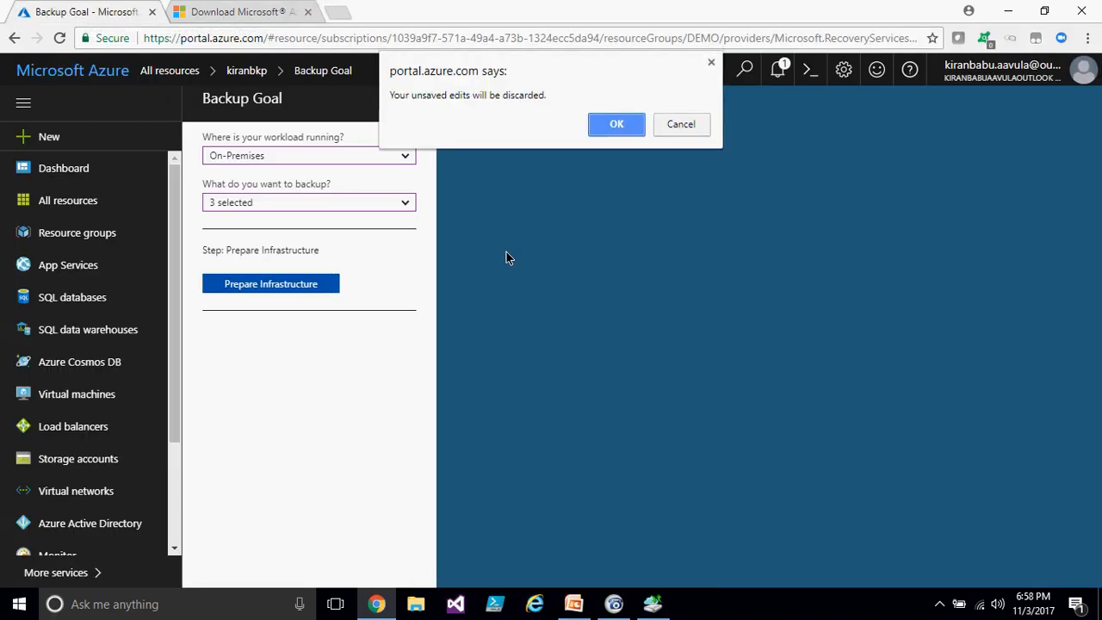
{"action": "left_click", "coordinate": [625, 130]}
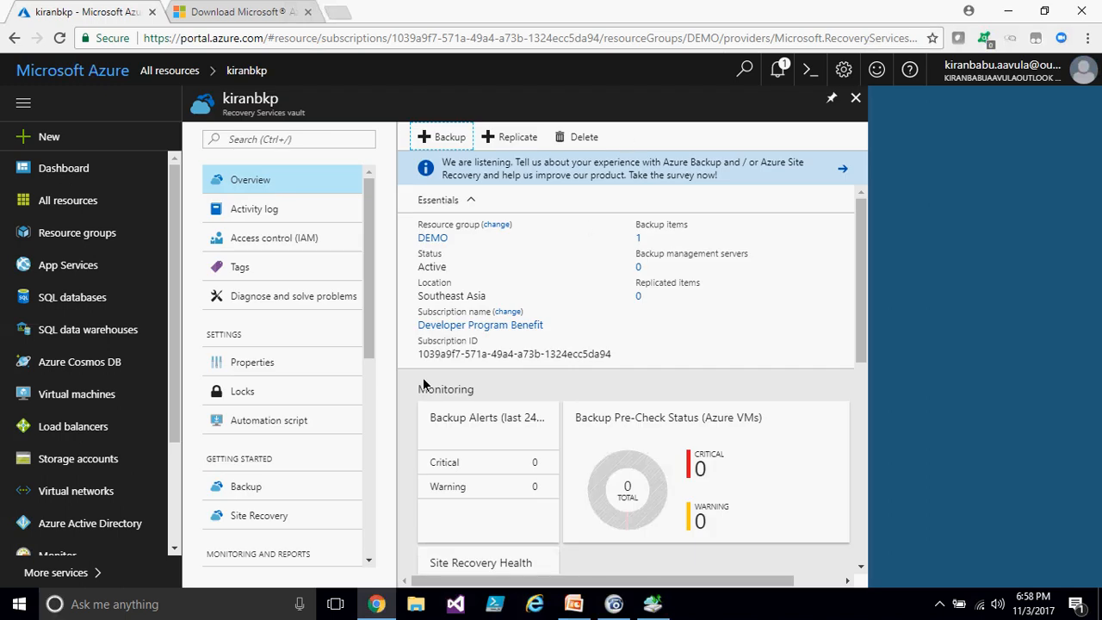
- Try enabling replication from the kiranbkp vault with On-premises as the source, discarding the replication blades
{"action": "left_click", "coordinate": [654, 605]}
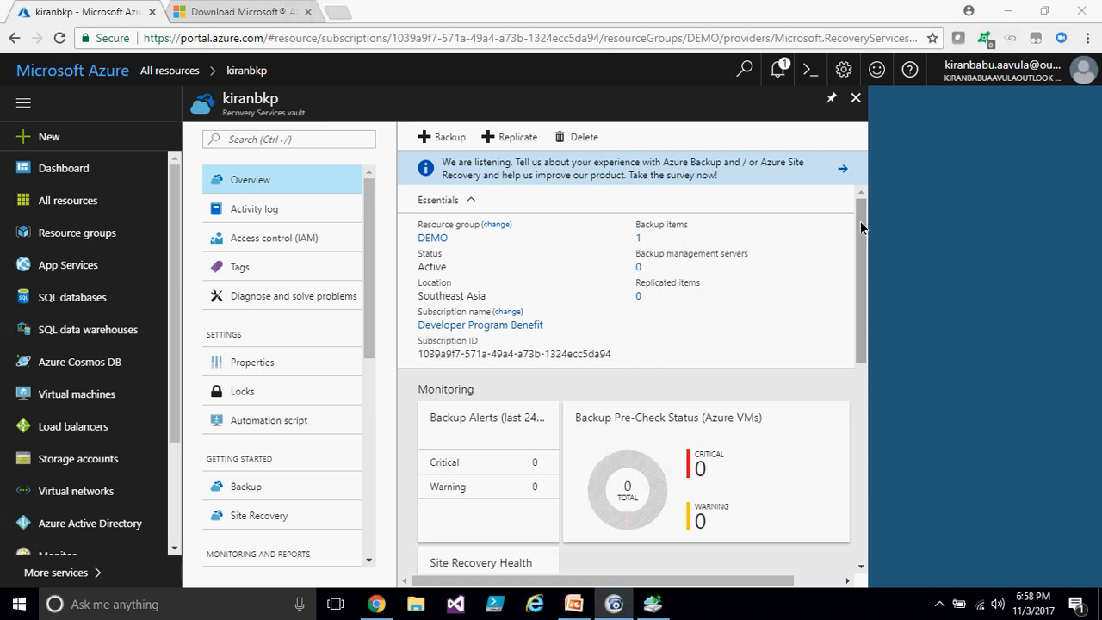
{"action": "left_click", "coordinate": [520, 137]}
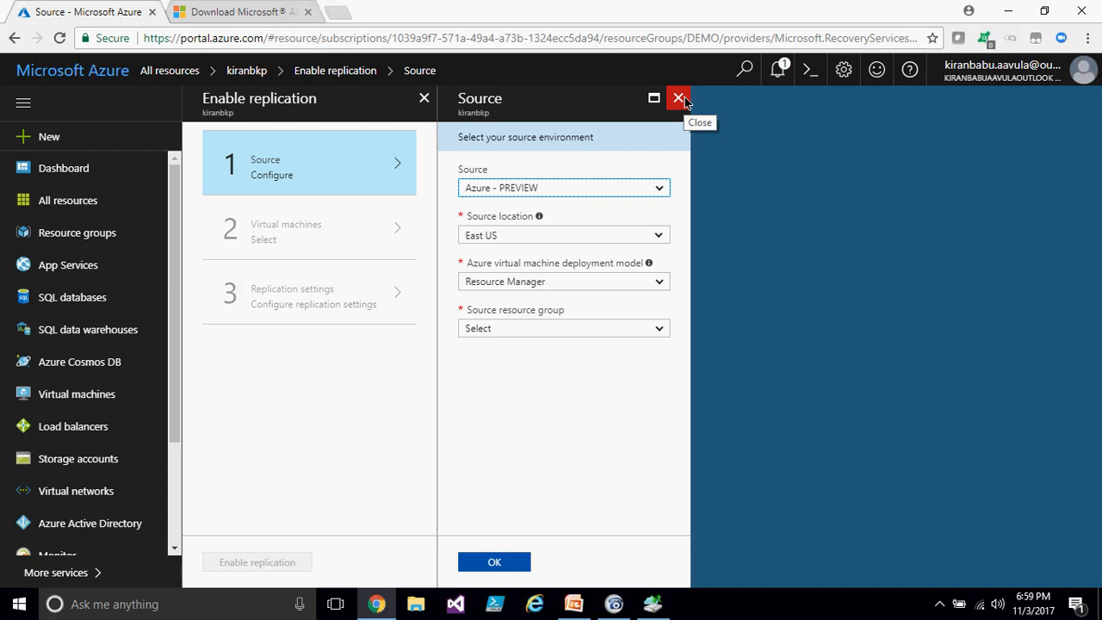
{"action": "left_click", "coordinate": [611, 192]}
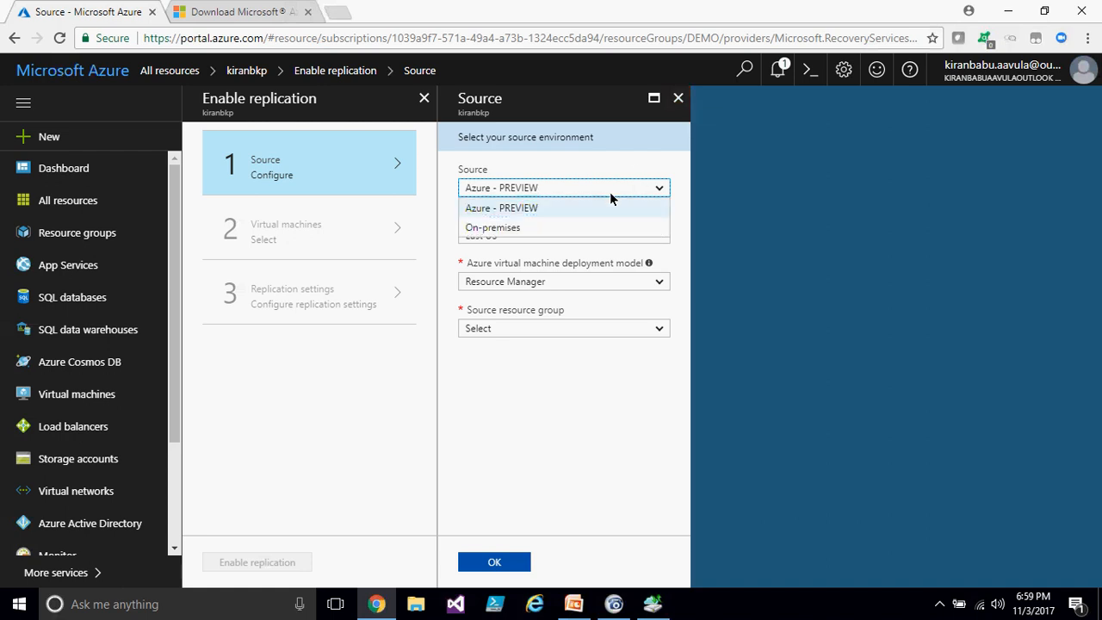
{"action": "left_click", "coordinate": [530, 228]}
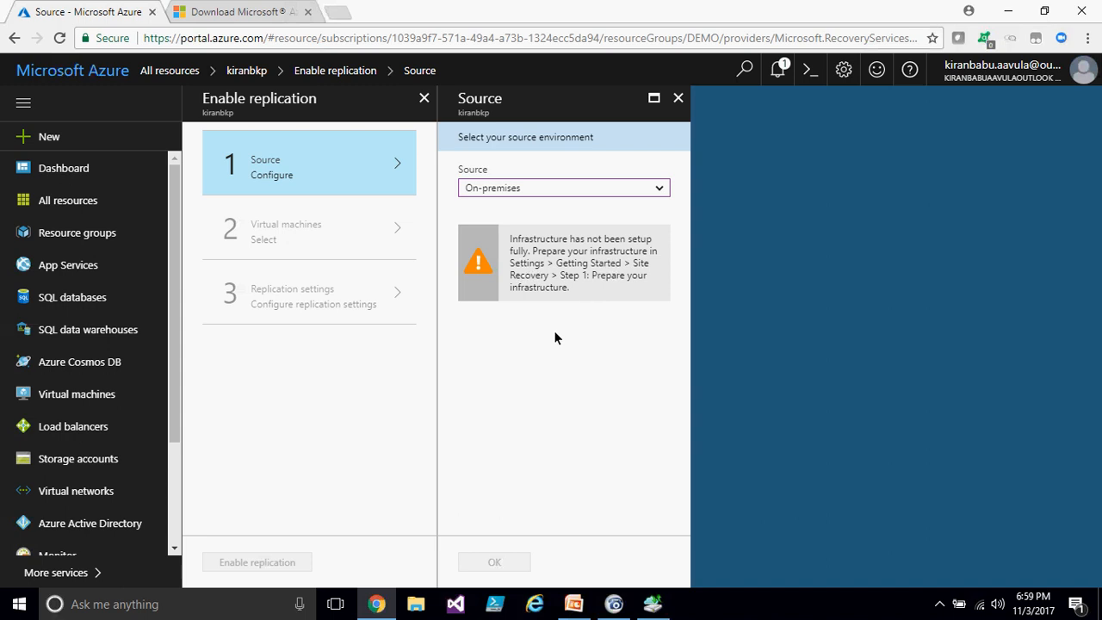
{"action": "left_click", "coordinate": [677, 100]}
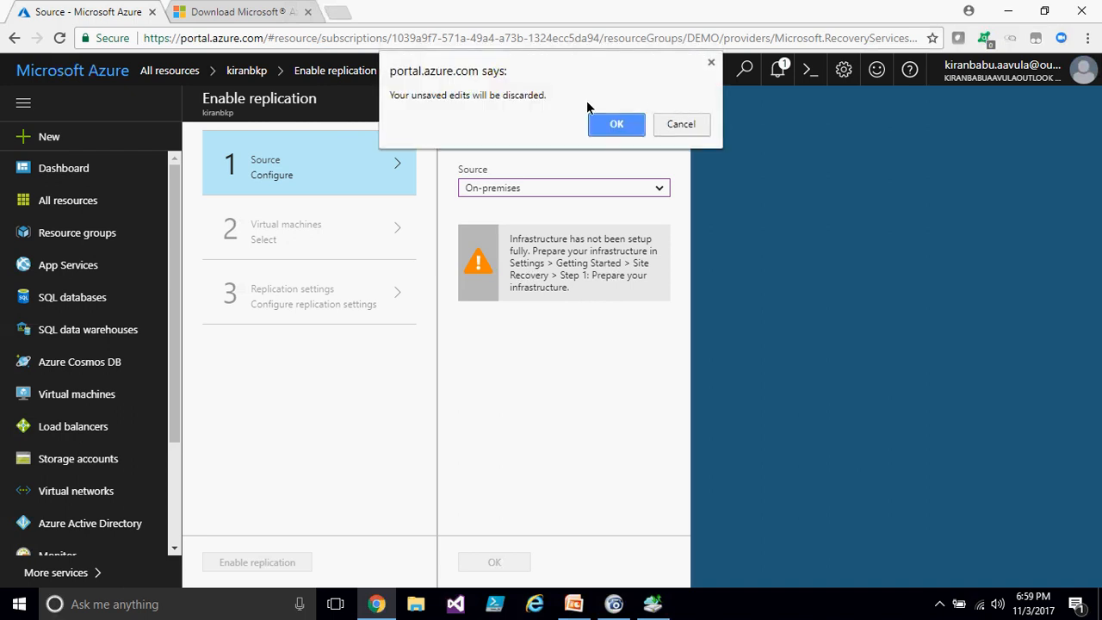
{"action": "left_click", "coordinate": [612, 124]}
{"action": "left_click", "coordinate": [424, 98]}
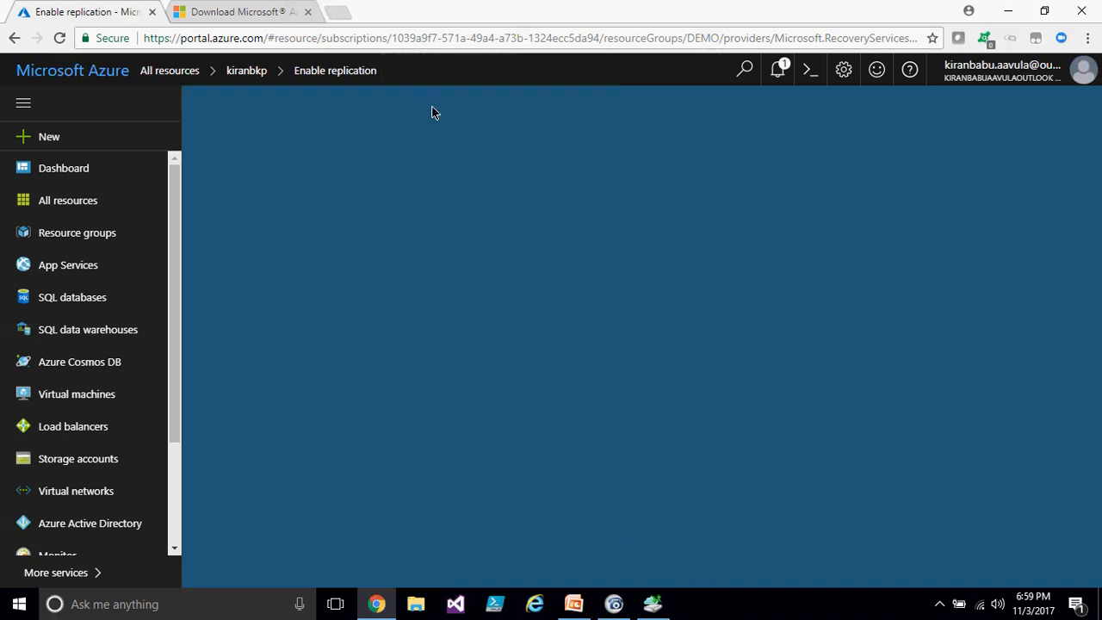
{"action": "left_click", "coordinate": [515, 139]}
{"action": "left_click", "coordinate": [396, 164]}
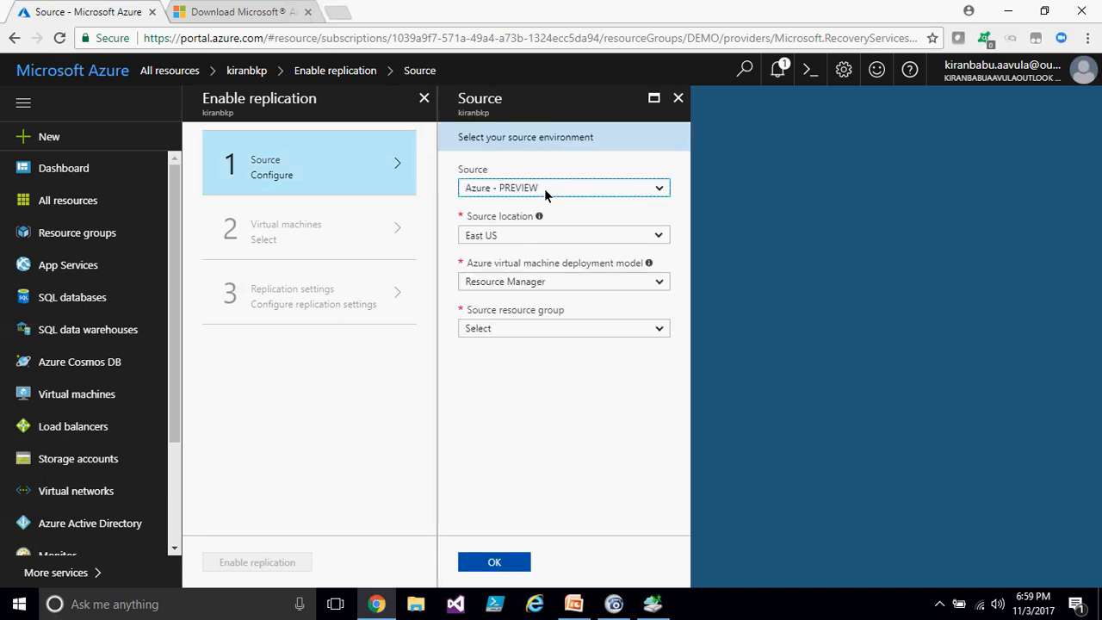
{"action": "left_click", "coordinate": [544, 188]}
{"action": "left_click", "coordinate": [492, 227]}
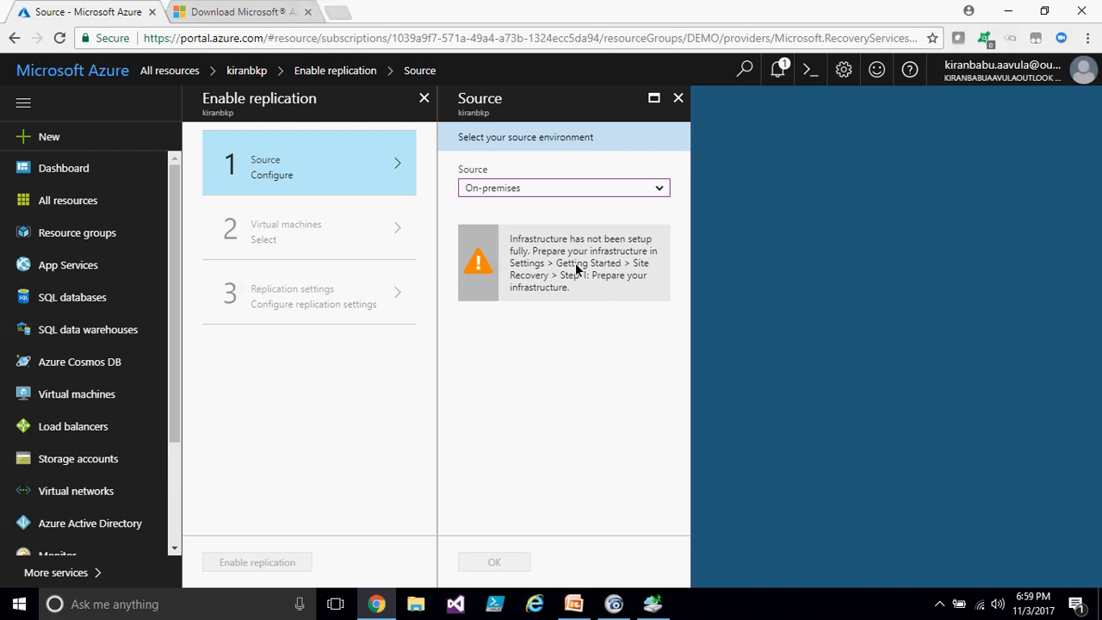
{"action": "left_click", "coordinate": [678, 98]}
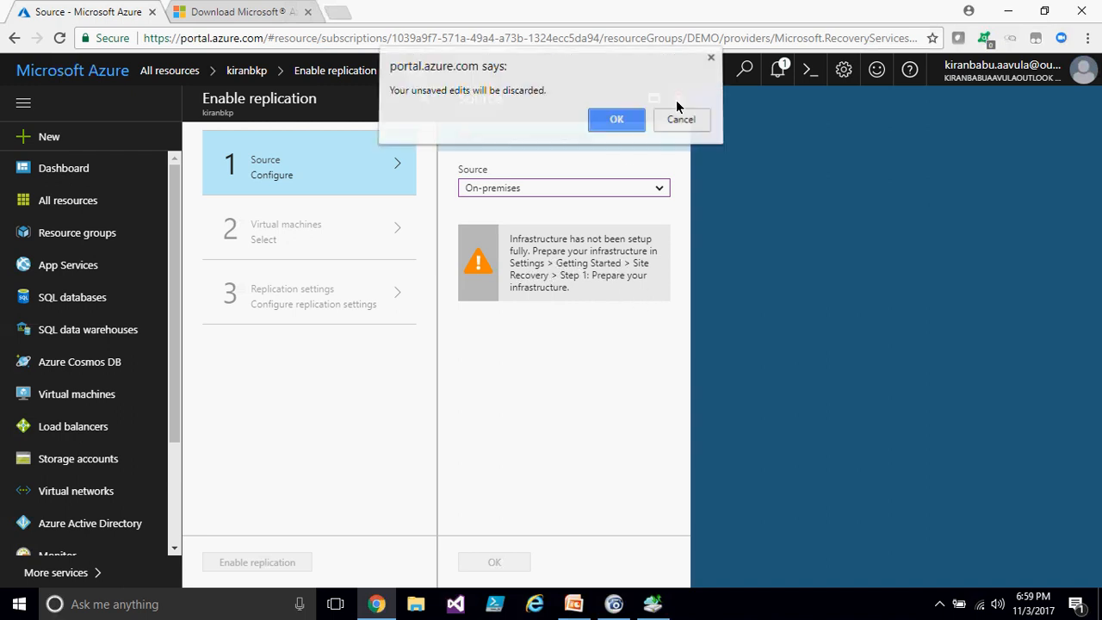
{"action": "left_click", "coordinate": [624, 122]}
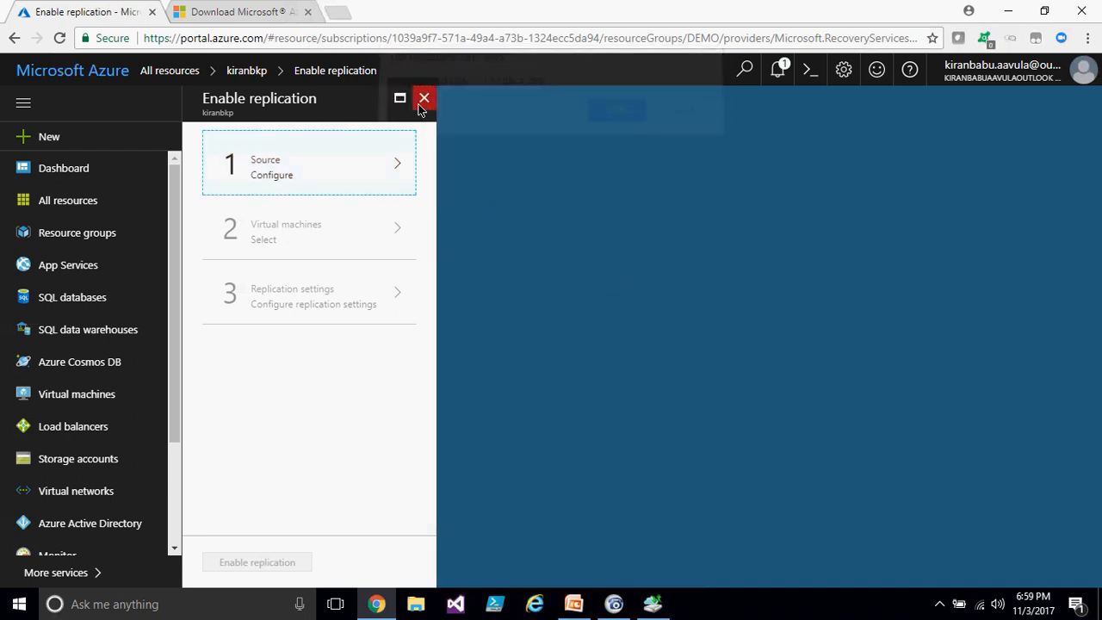
{"action": "left_click", "coordinate": [423, 97]}
- Open Site Recovery Infrastructure, go to VMM Servers, and open the Add Server blade
{"action": "scroll", "coordinate": [331, 445], "scroll_direction": "down", "scroll_amount": 5}
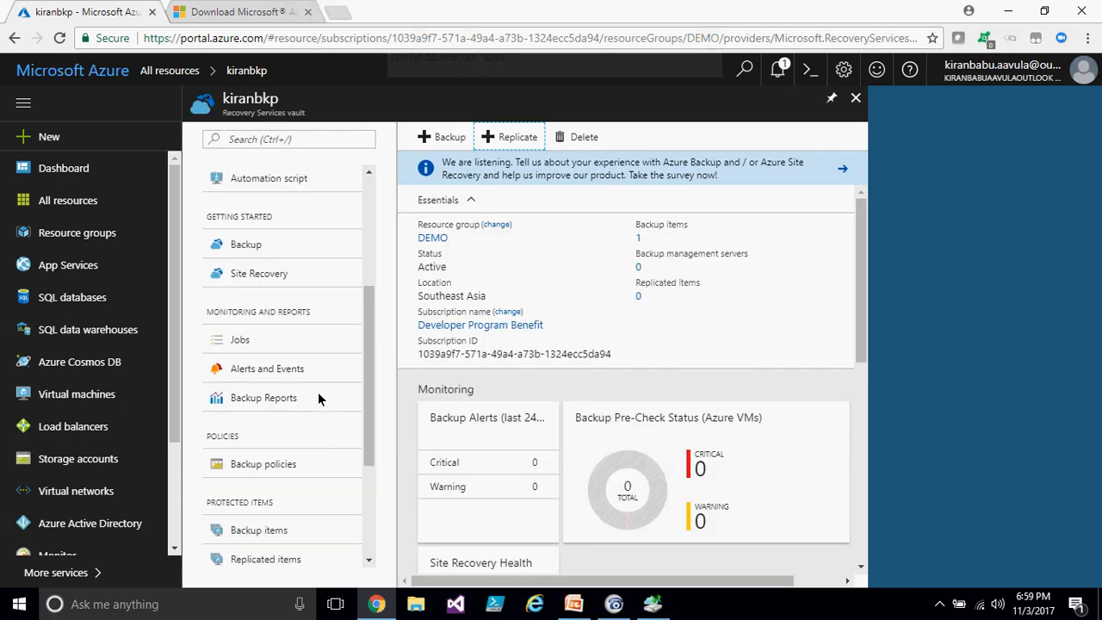
{"action": "scroll", "coordinate": [298, 517], "scroll_direction": "down", "scroll_amount": 1}
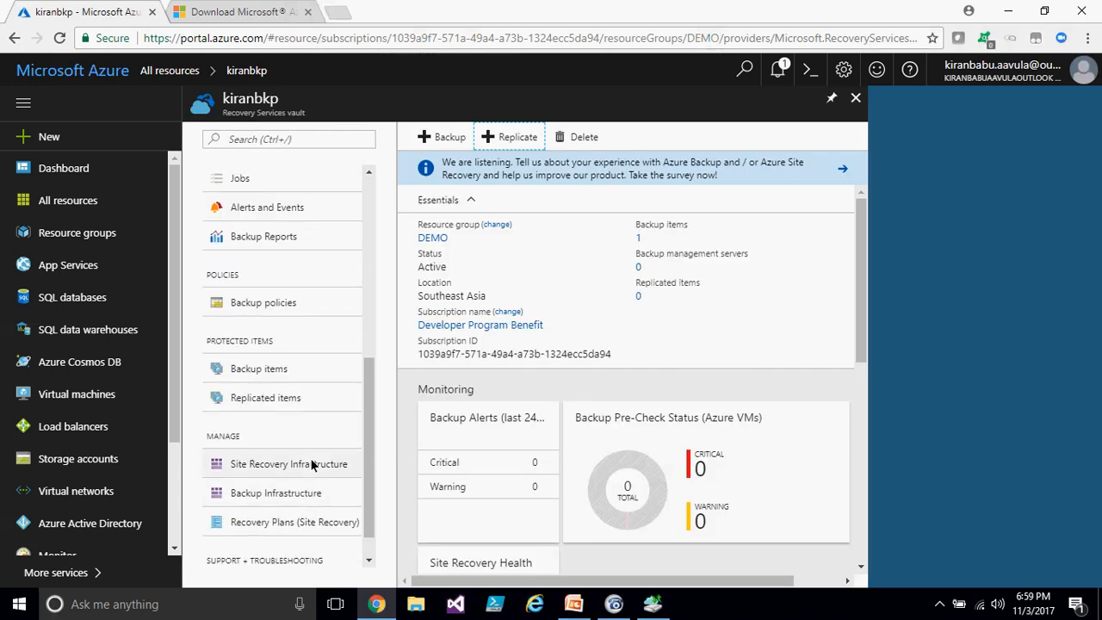
{"action": "left_click", "coordinate": [292, 464]}
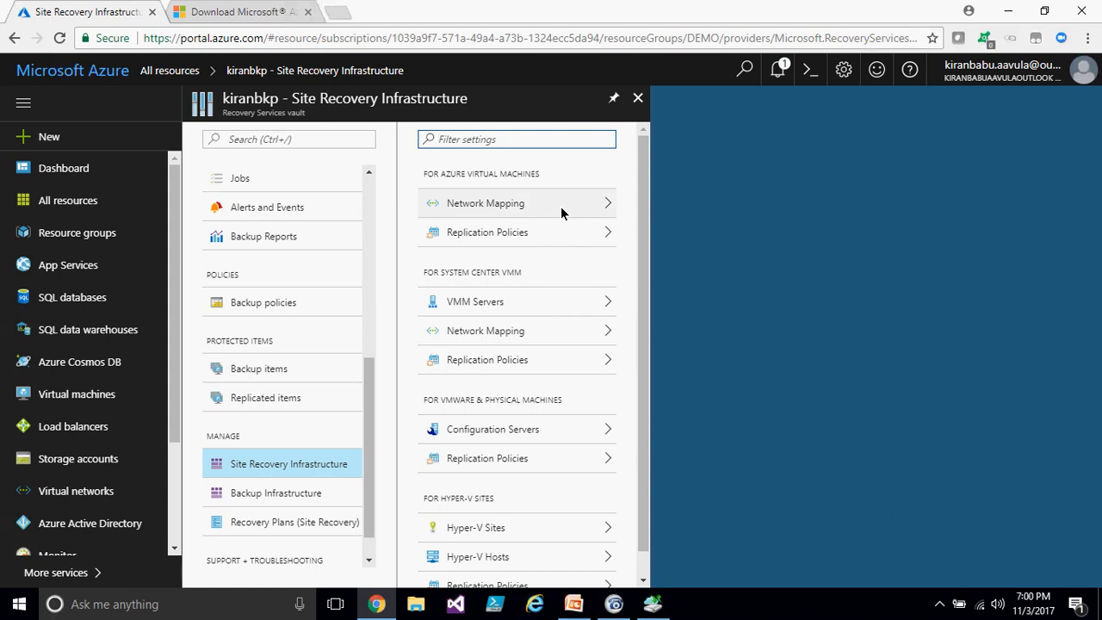
{"action": "left_click", "coordinate": [506, 301]}
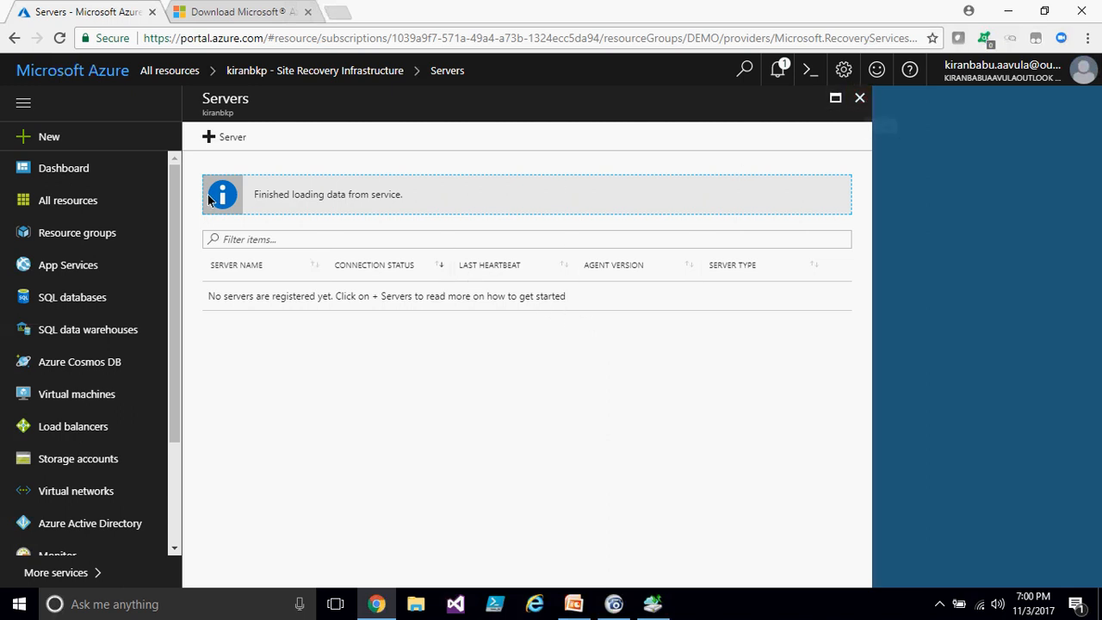
{"action": "left_click", "coordinate": [233, 138]}
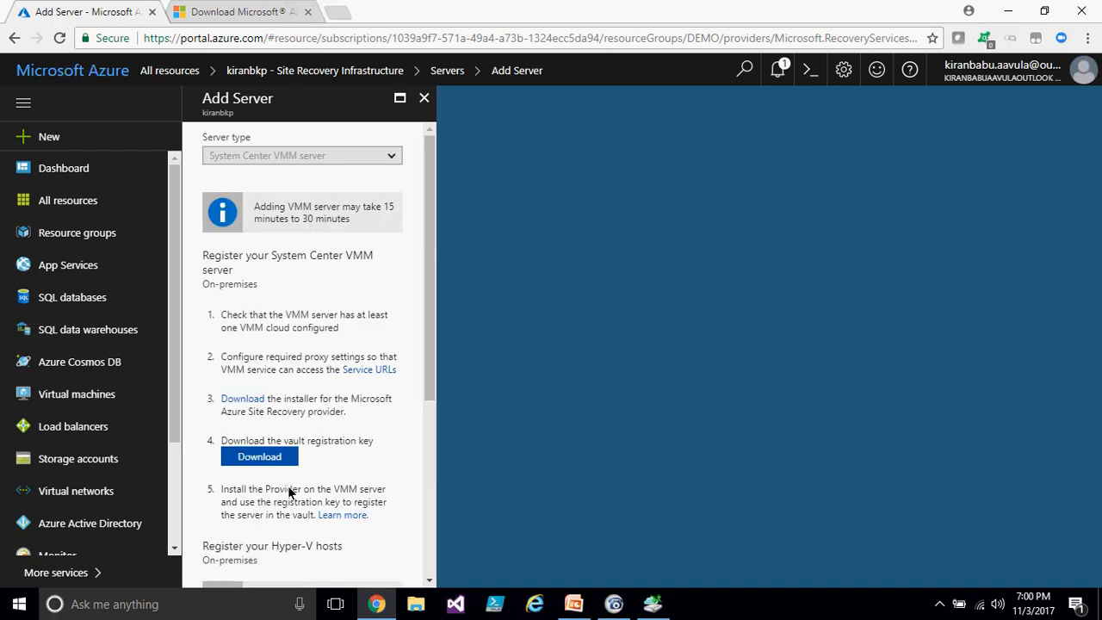
{"action": "scroll", "coordinate": [292, 465], "scroll_direction": "down", "scroll_amount": 3}
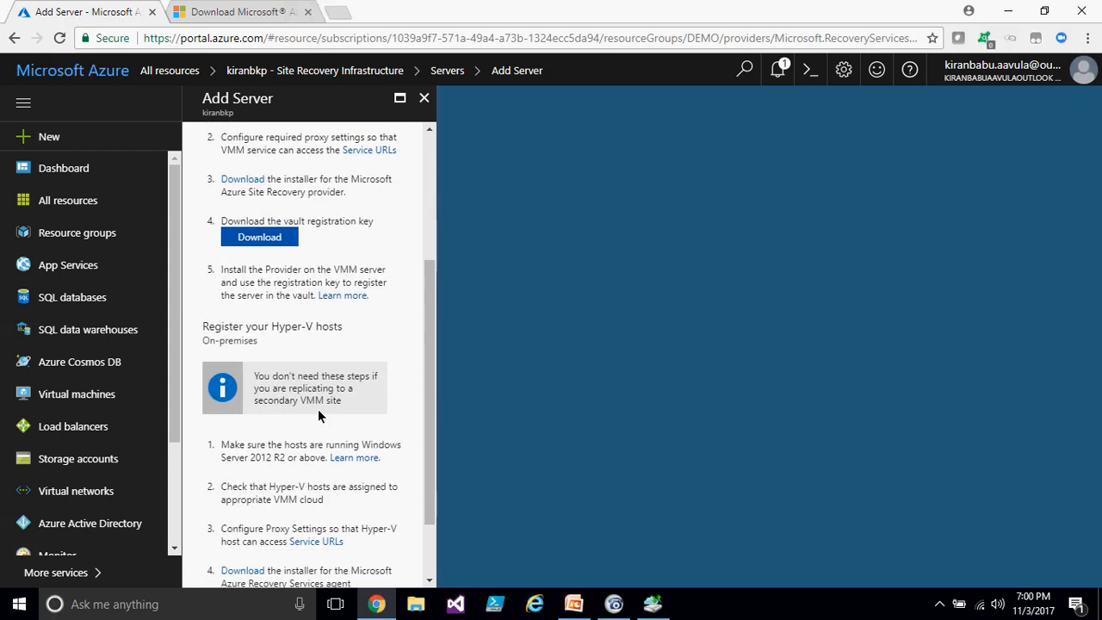
- Close the Add Server, Servers and Site Recovery Infrastructure blades and reopen the kiranbkp Recovery Services vault
{"action": "left_click", "coordinate": [424, 97]}
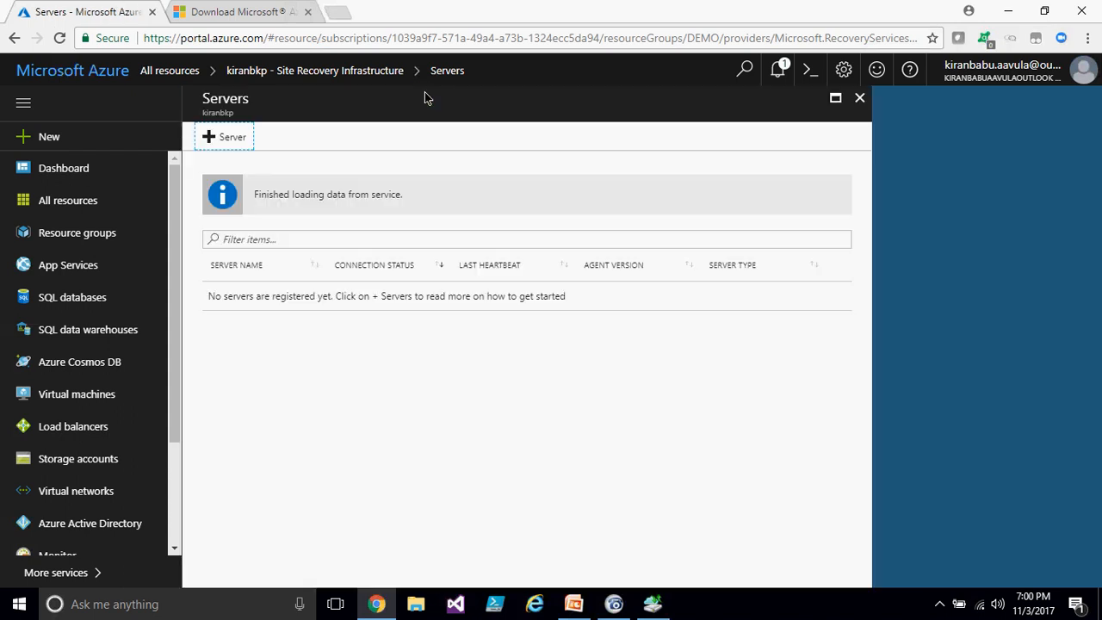
{"action": "left_click", "coordinate": [859, 97]}
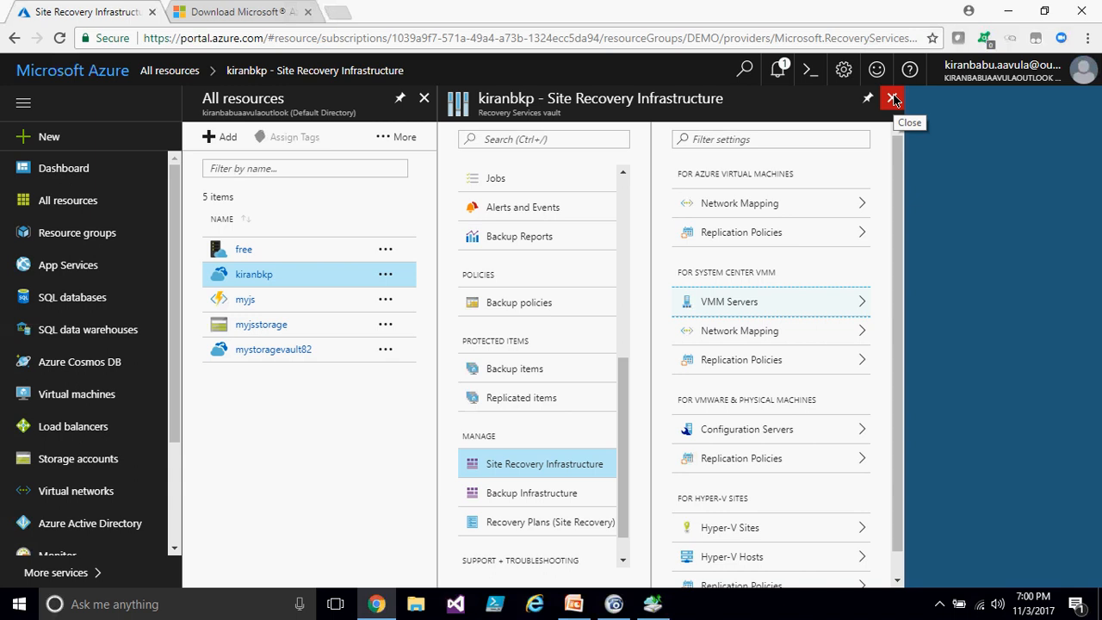
{"action": "left_click", "coordinate": [893, 100]}
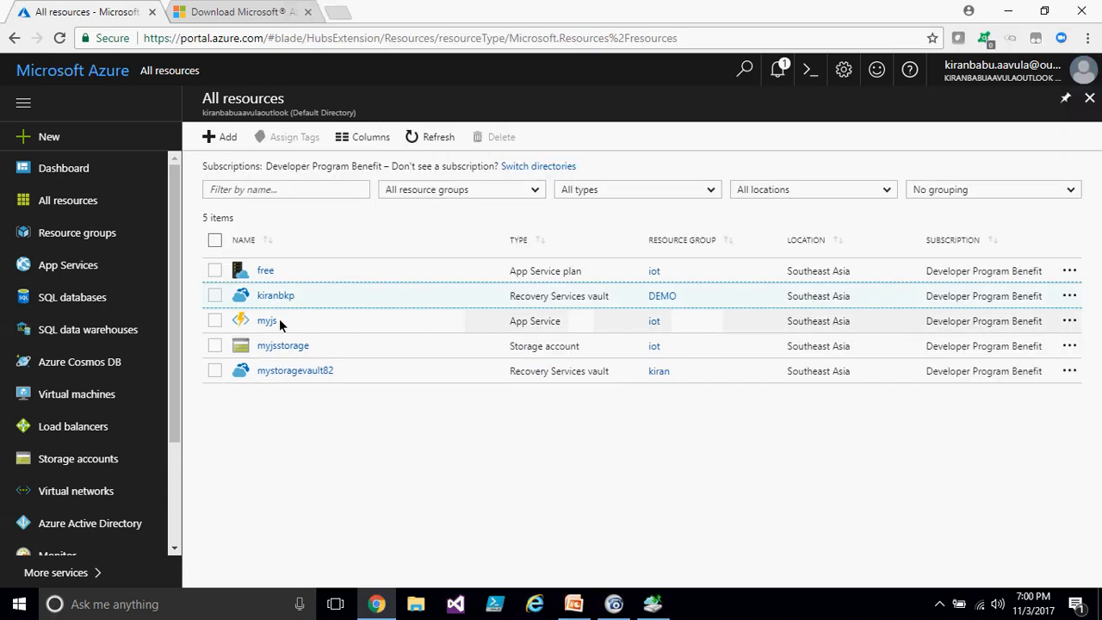
{"action": "left_click", "coordinate": [278, 293]}
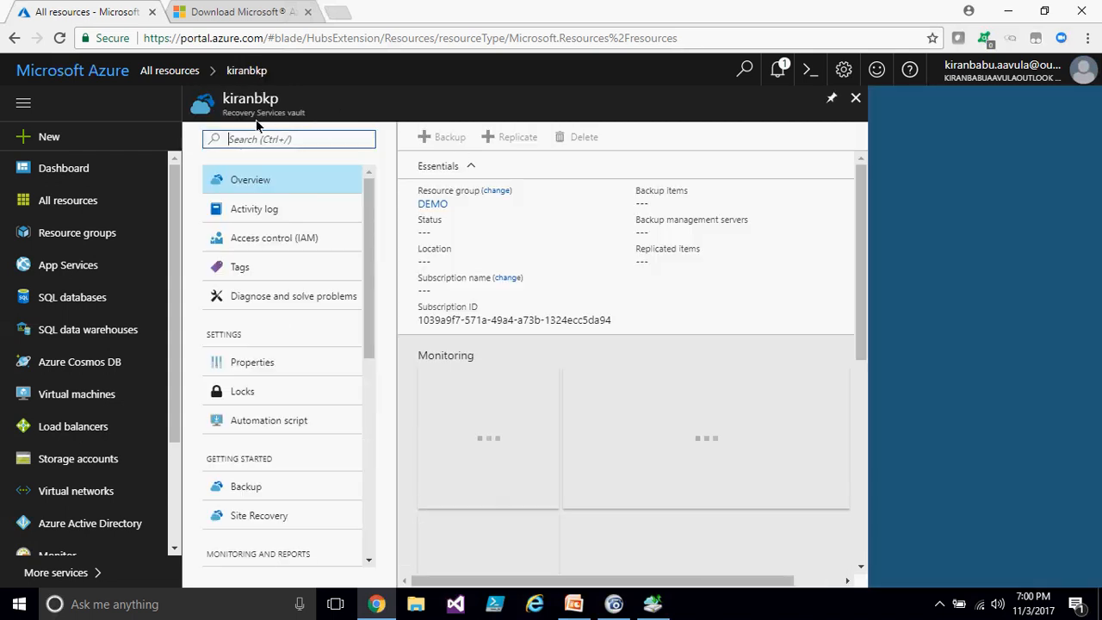
{"action": "left_click_drag", "start_coordinate": [229, 115], "coordinate": [310, 118]}
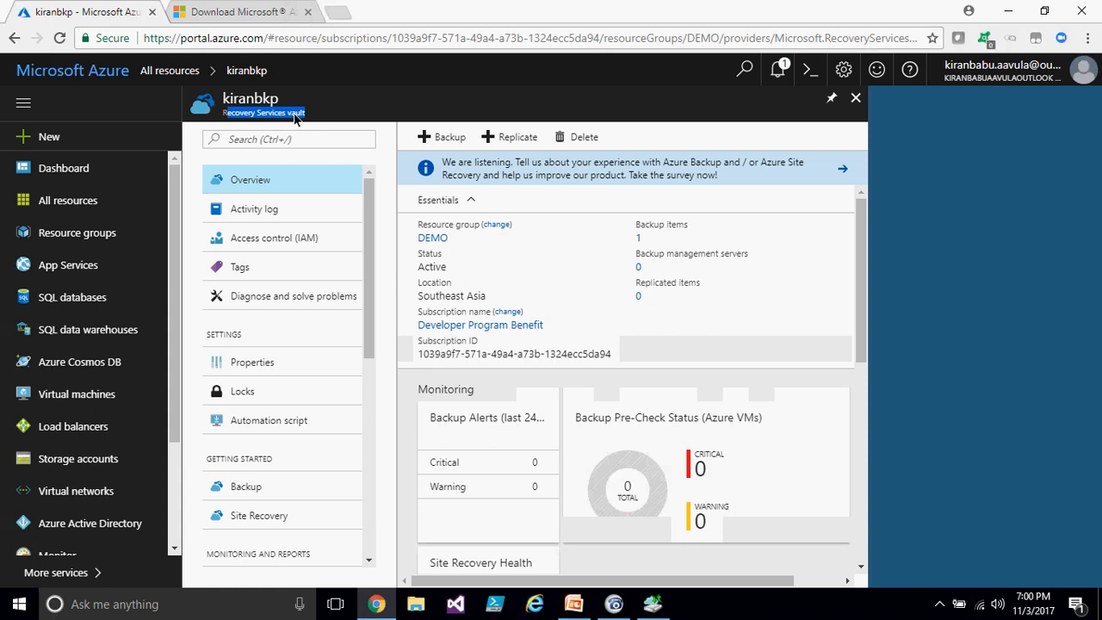
- Open the vault's Site Recovery Prepare Infrastructure protection goal, then close those blades
{"action": "triple_click", "coordinate": [293, 113]}
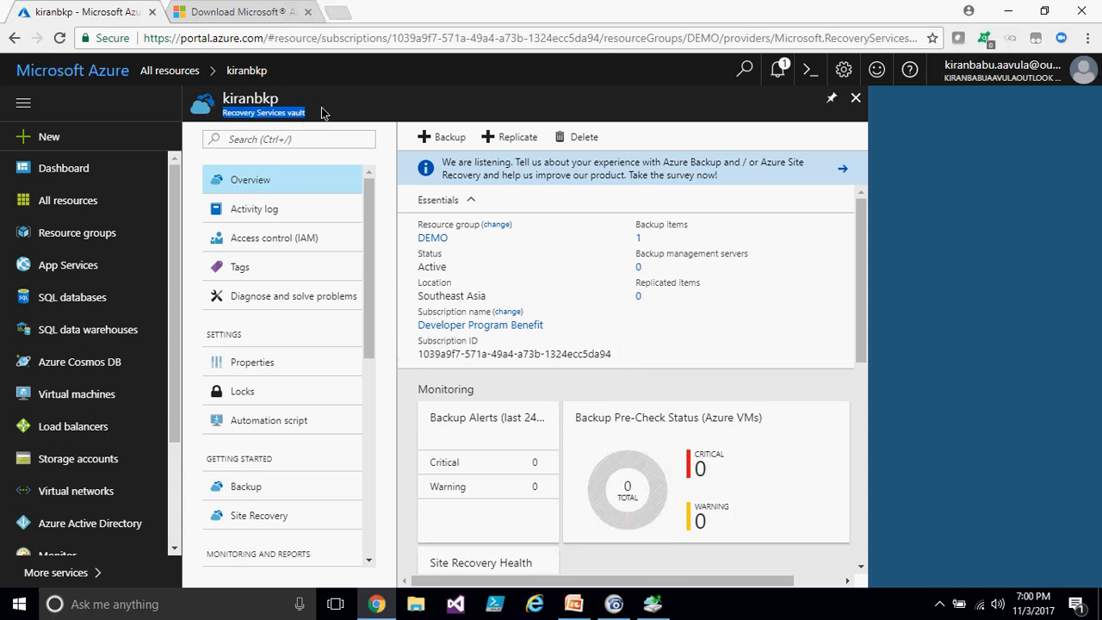
{"action": "left_click", "coordinate": [321, 108]}
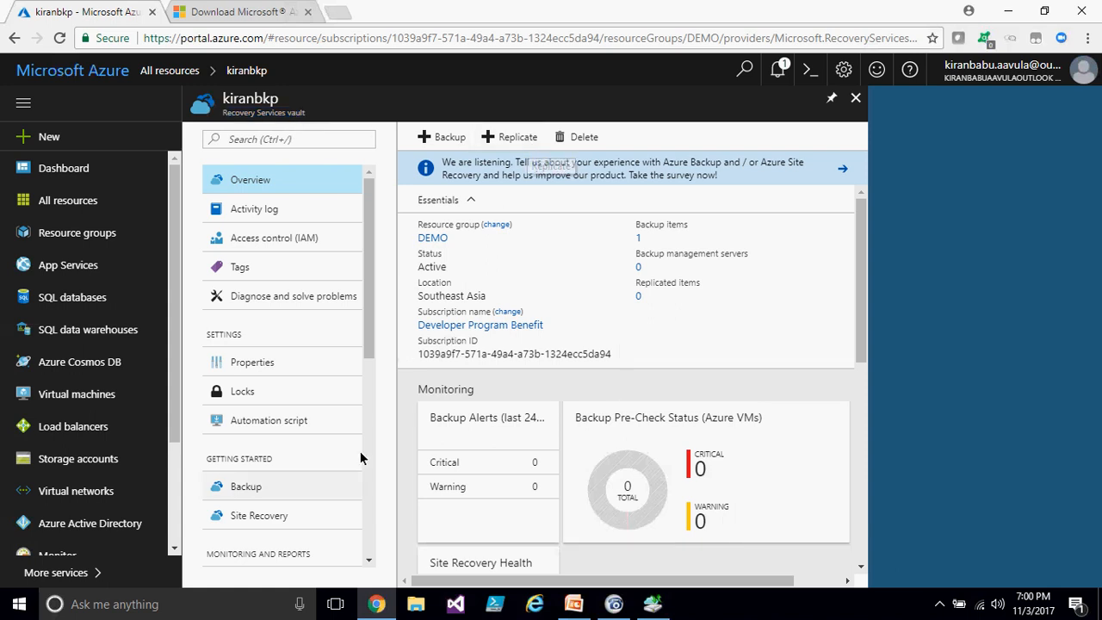
{"action": "left_click", "coordinate": [287, 515]}
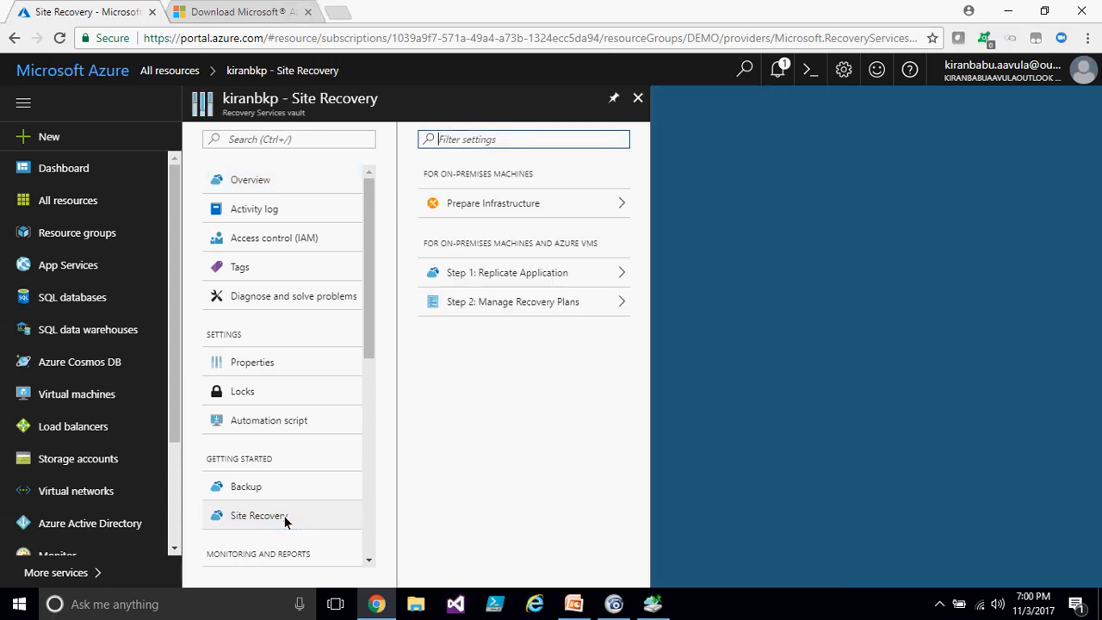
{"action": "left_click", "coordinate": [508, 204]}
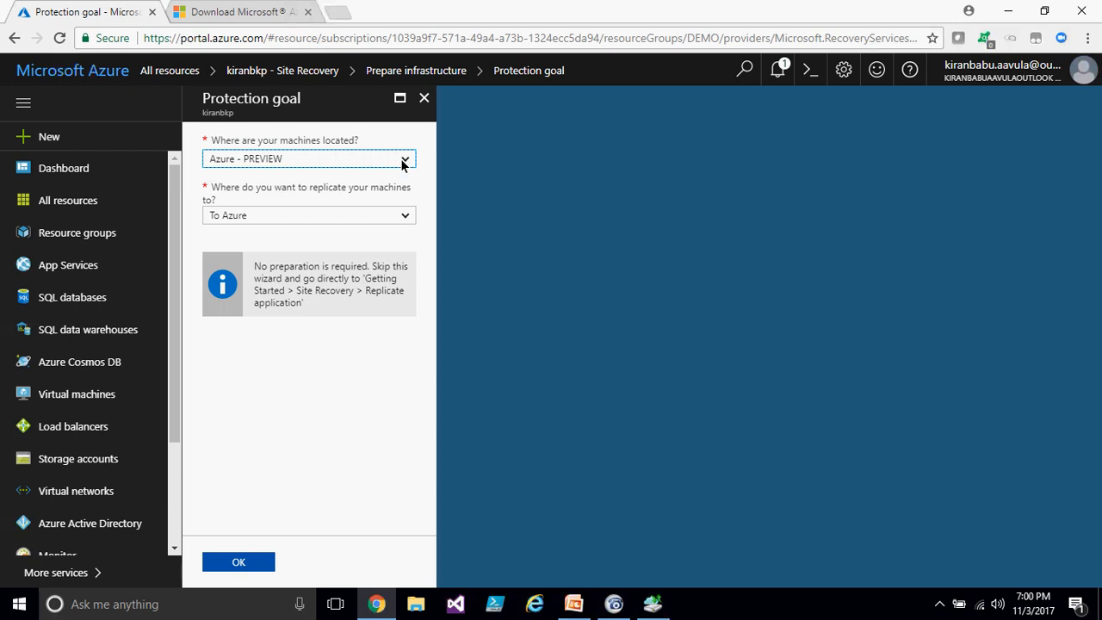
{"action": "left_click", "coordinate": [422, 101]}
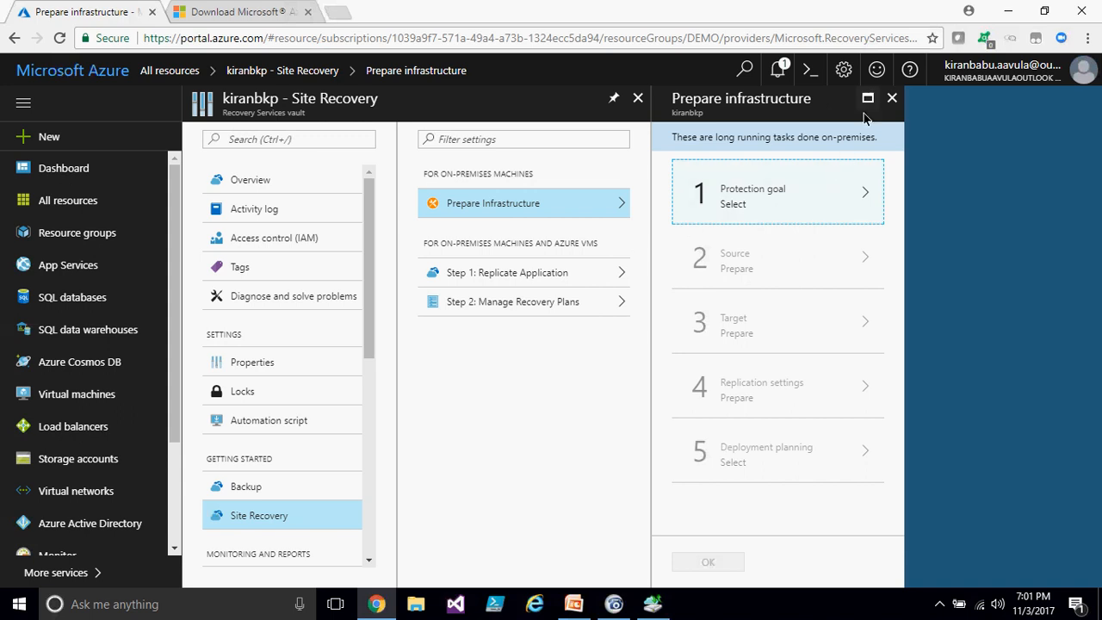
{"action": "left_click", "coordinate": [892, 97]}
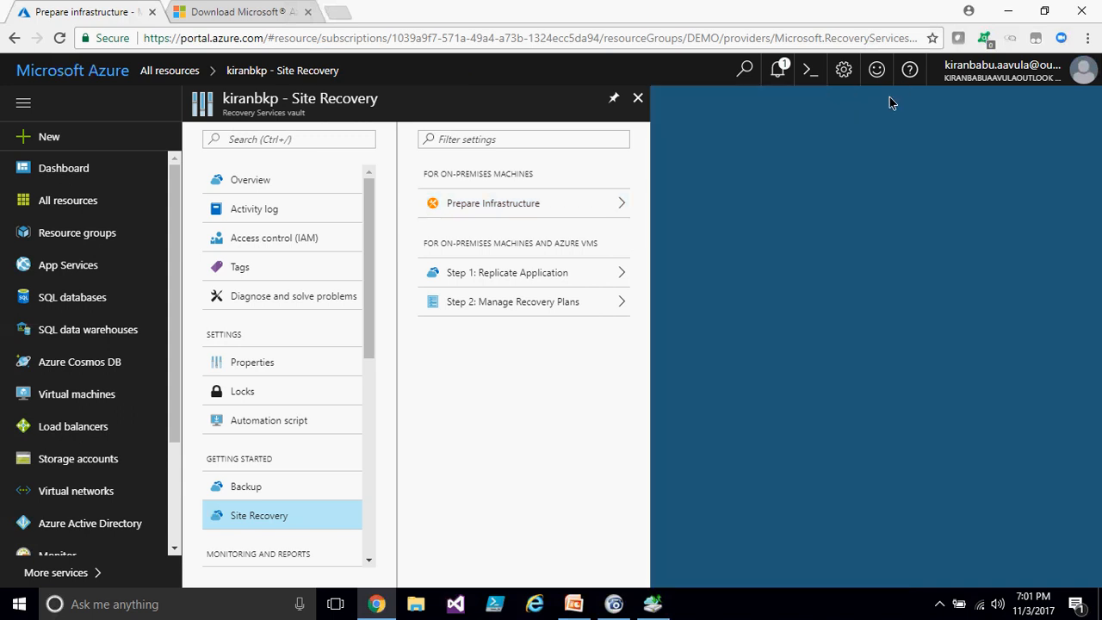
{"action": "left_click", "coordinate": [638, 99]}
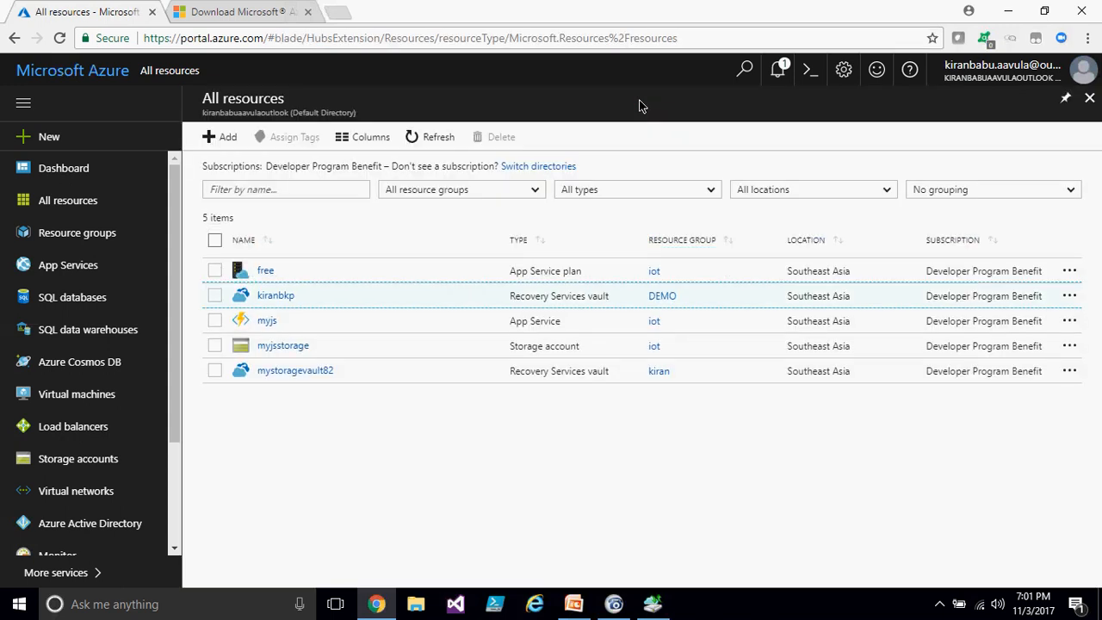
- Reopen the kiranbkp vault's Backup goal, set the workload location to On-Premises and select Files and folders
{"action": "left_click", "coordinate": [275, 296]}
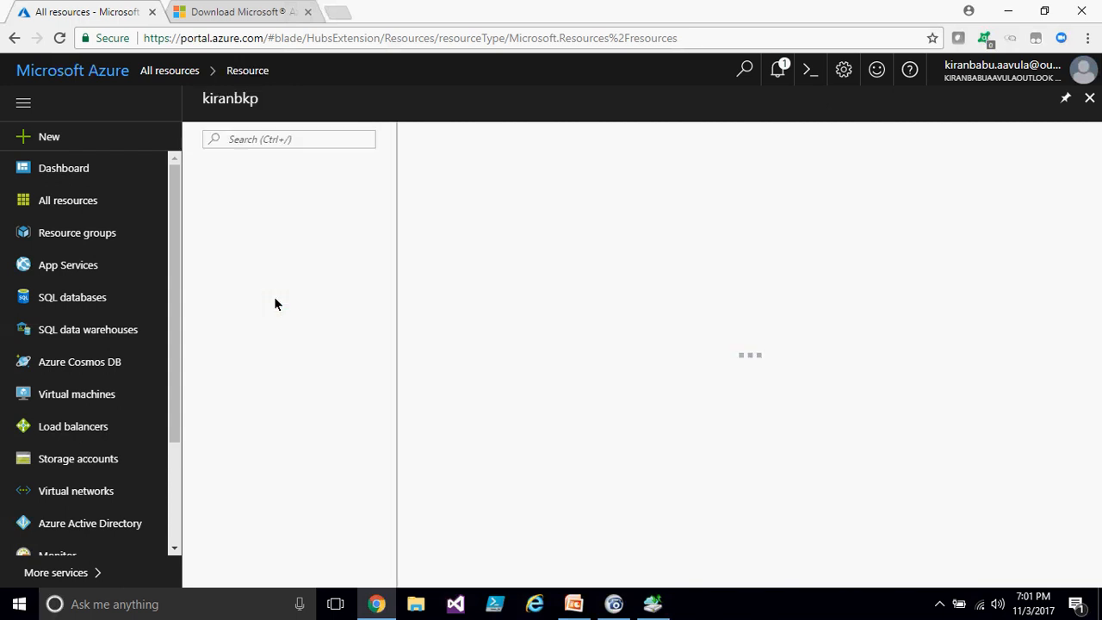
{"action": "scroll", "coordinate": [289, 452], "scroll_direction": "down", "scroll_amount": 1}
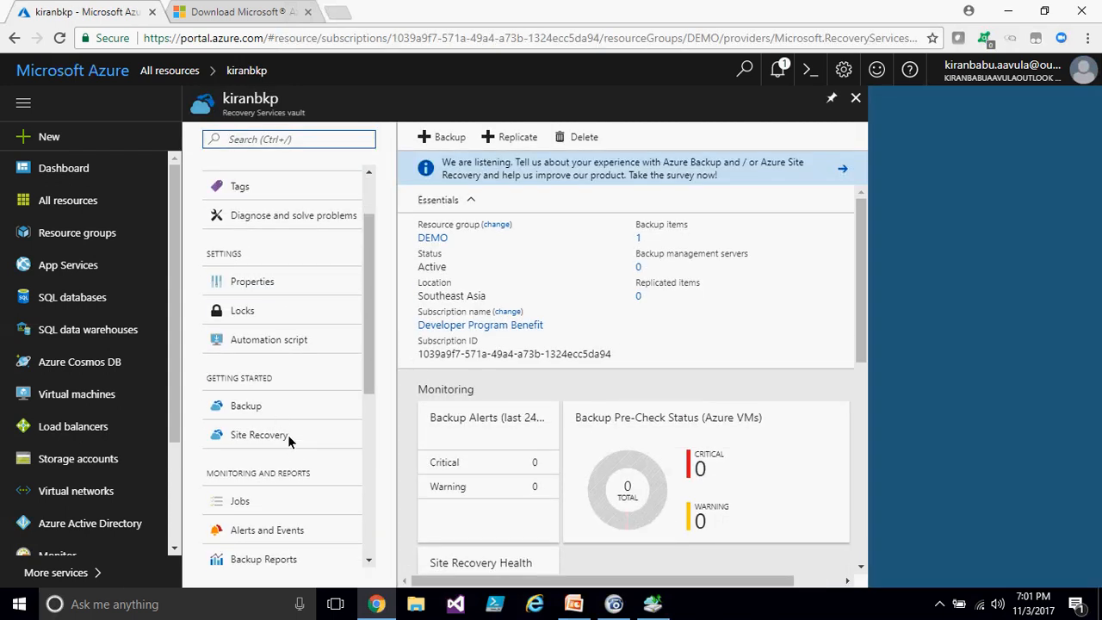
{"action": "left_click", "coordinate": [256, 406]}
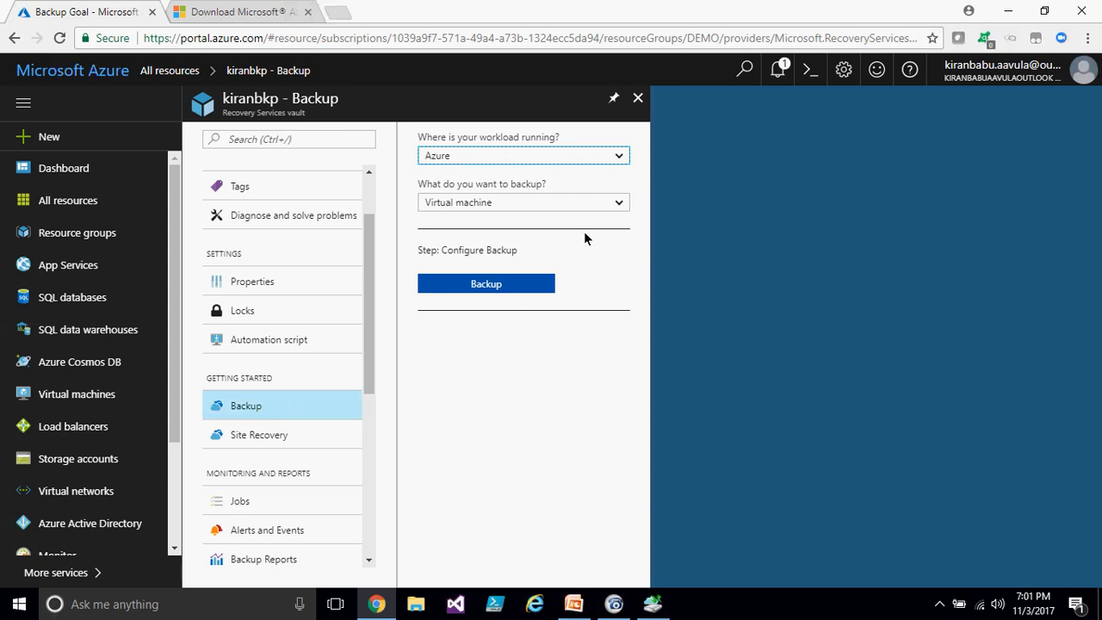
{"action": "left_click", "coordinate": [571, 156]}
{"action": "left_click", "coordinate": [469, 196]}
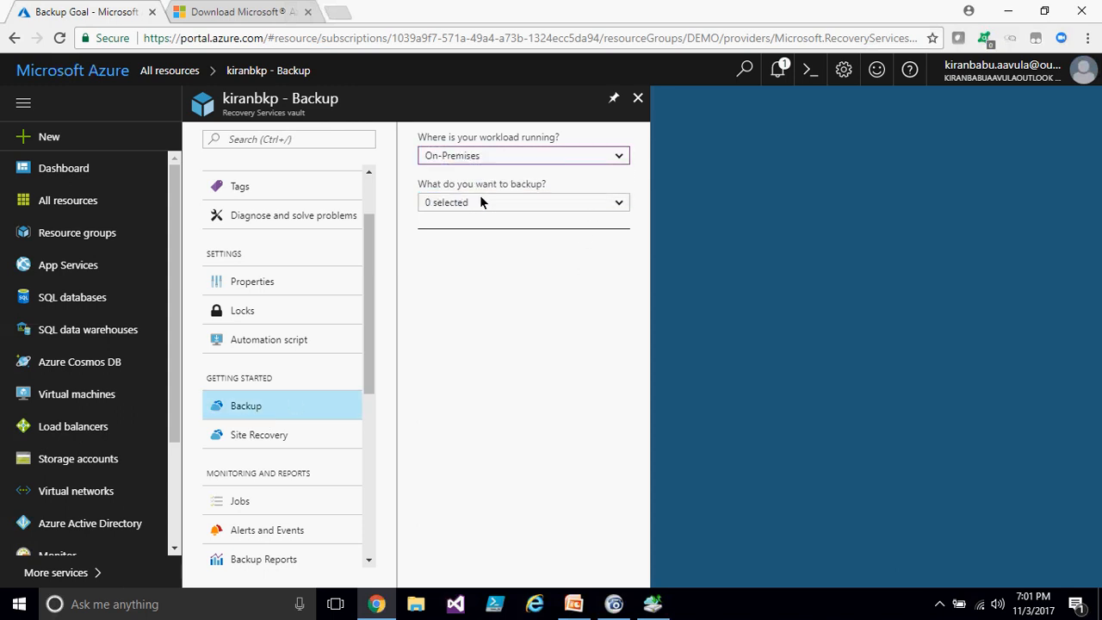
{"action": "left_click", "coordinate": [544, 202]}
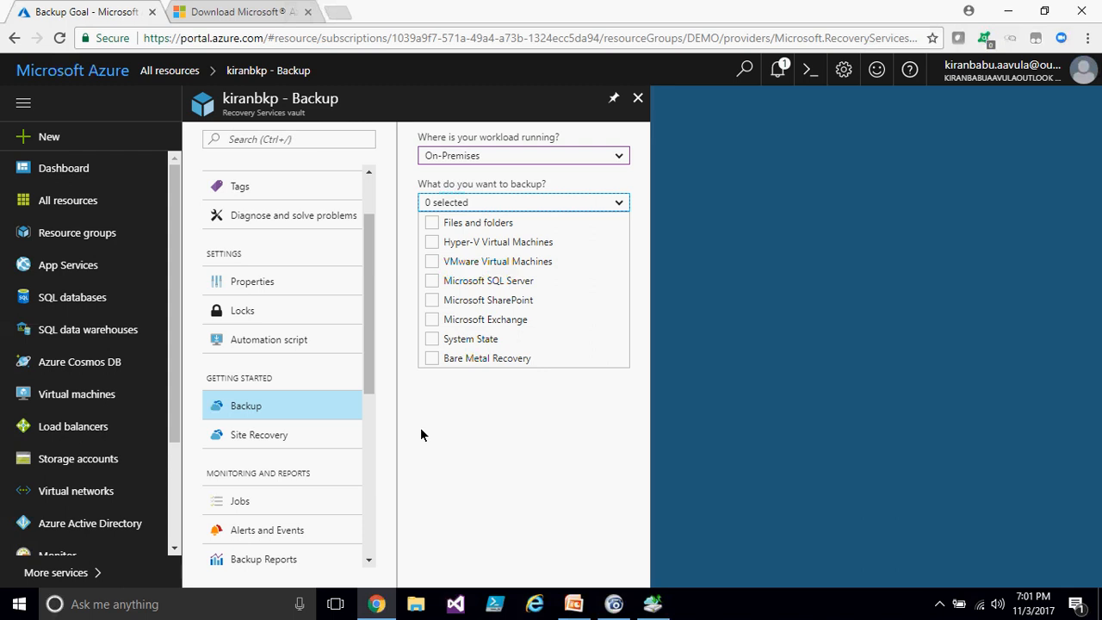
{"action": "left_click", "coordinate": [432, 223]}
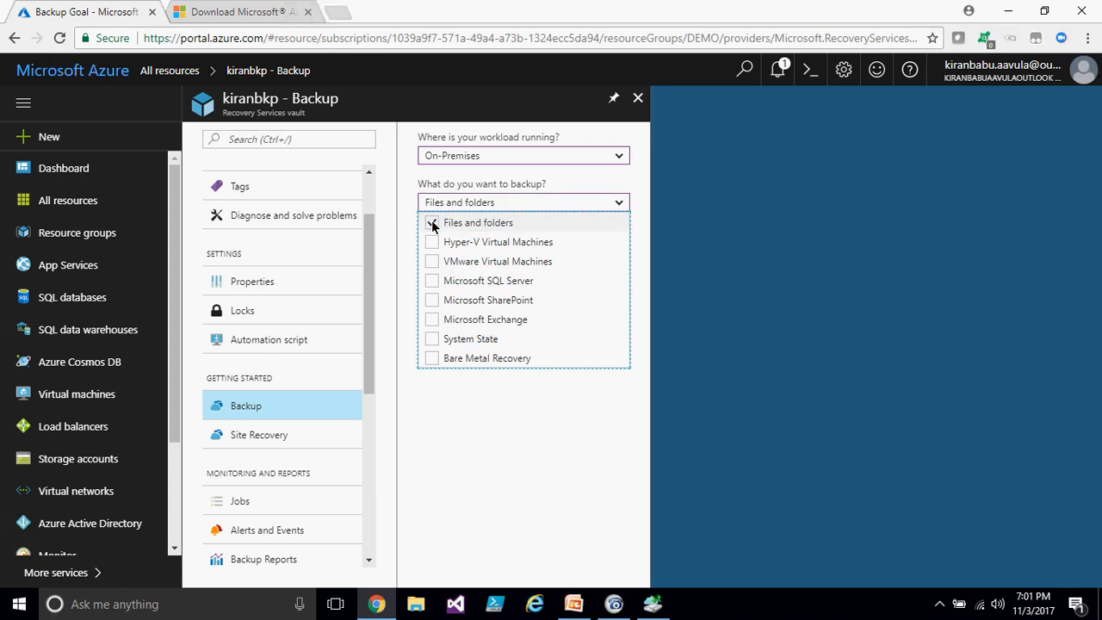
- Also select Microsoft SQL Server, Microsoft SharePoint and Microsoft Exchange as backup items, then open Prepare Infrastructure
{"action": "left_click", "coordinate": [653, 604]}
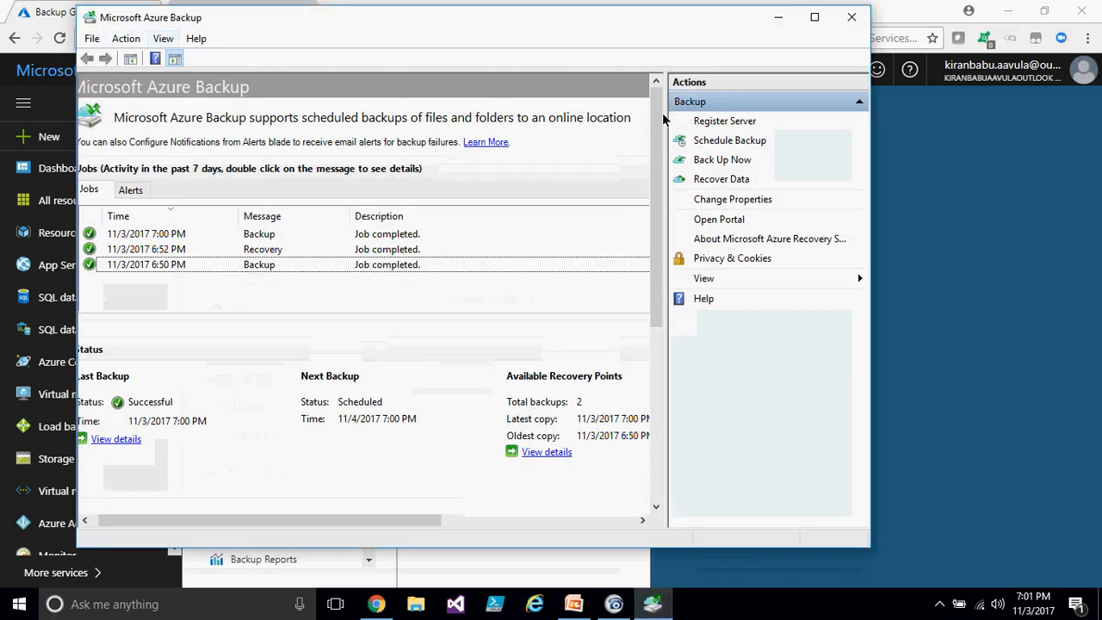
{"action": "left_click", "coordinate": [779, 18]}
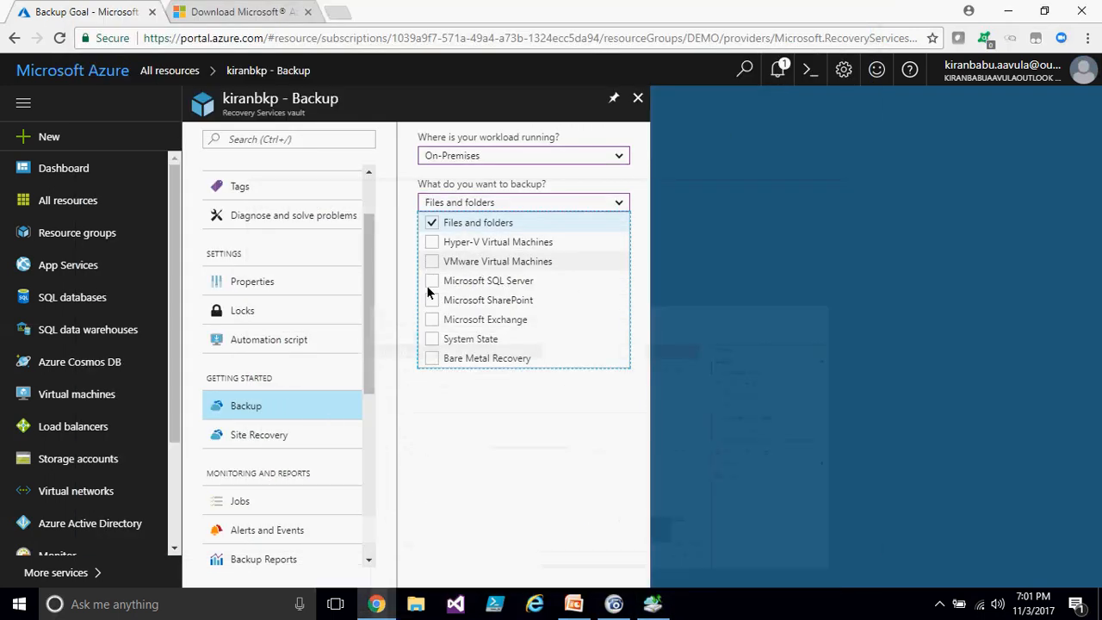
{"action": "left_click", "coordinate": [429, 243]}
{"action": "left_click", "coordinate": [443, 242]}
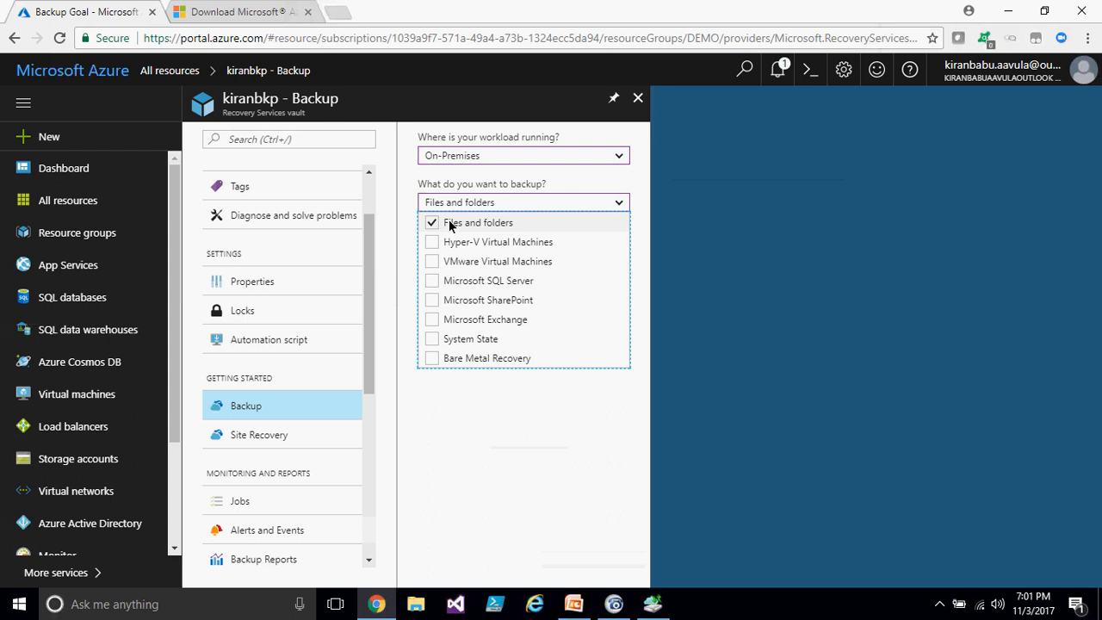
{"action": "left_click", "coordinate": [433, 281]}
{"action": "left_click", "coordinate": [434, 301]}
{"action": "left_click", "coordinate": [433, 320]}
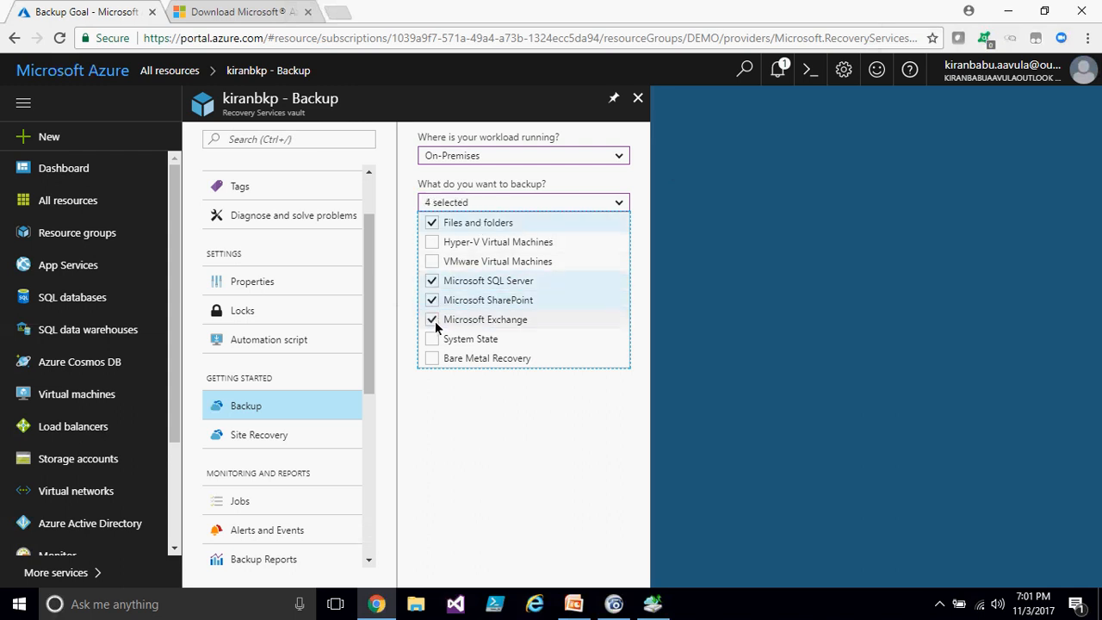
{"action": "left_click", "coordinate": [548, 414]}
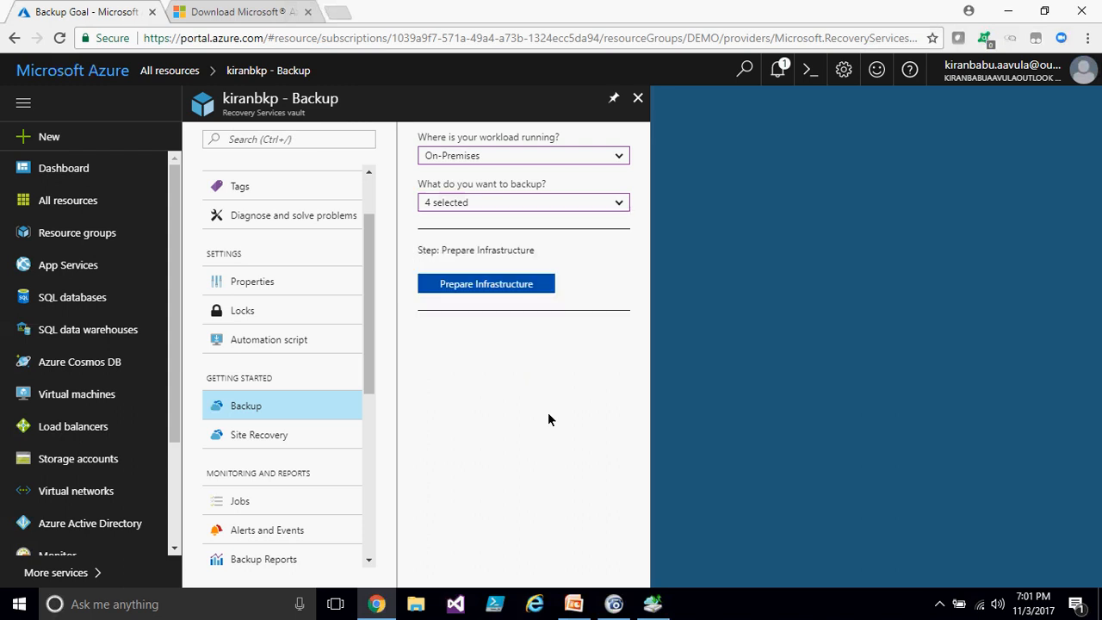
{"action": "left_click", "coordinate": [490, 285]}
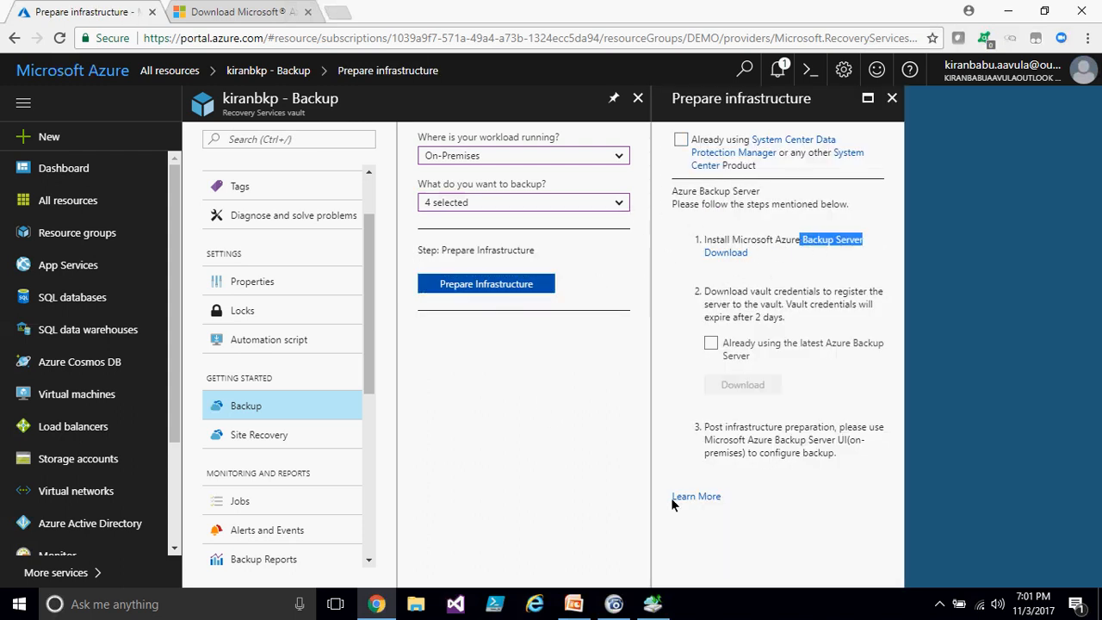
- Switch to the presentation to highlight the System Center Data Protection Manager point and close the Microsoft Azure Backup agent window
{"action": "left_click", "coordinate": [572, 609]}
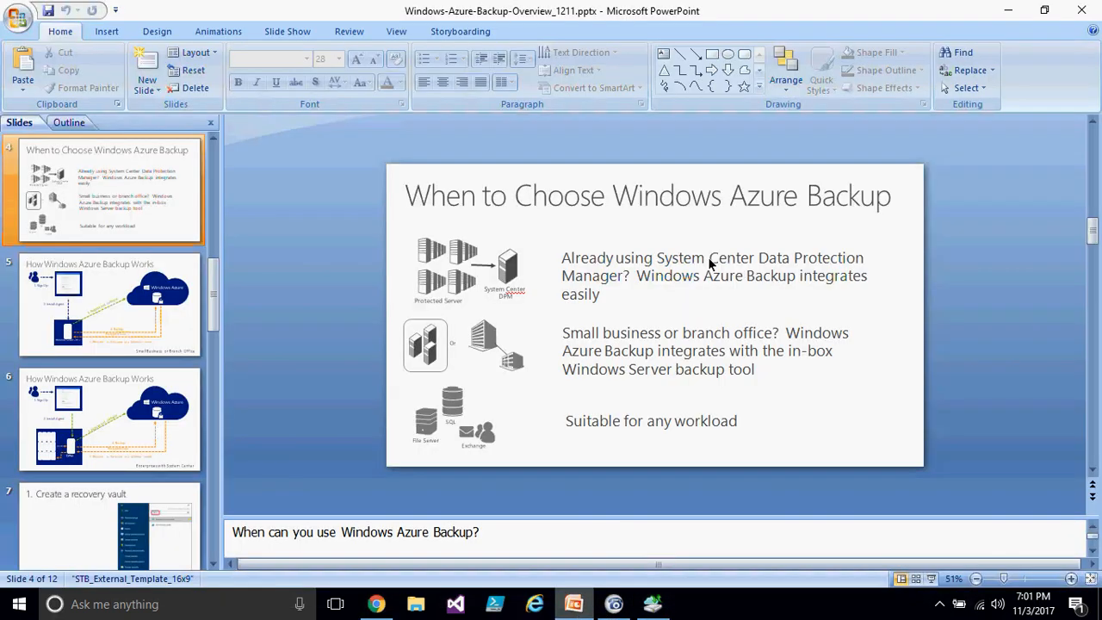
{"action": "mouse_move", "coordinate": [656, 257]}
{"action": "left_mouse_down"}
{"action": "mouse_move", "coordinate": [660, 275]}
{"action": "mouse_move", "coordinate": [622, 275]}
{"action": "left_mouse_up"}
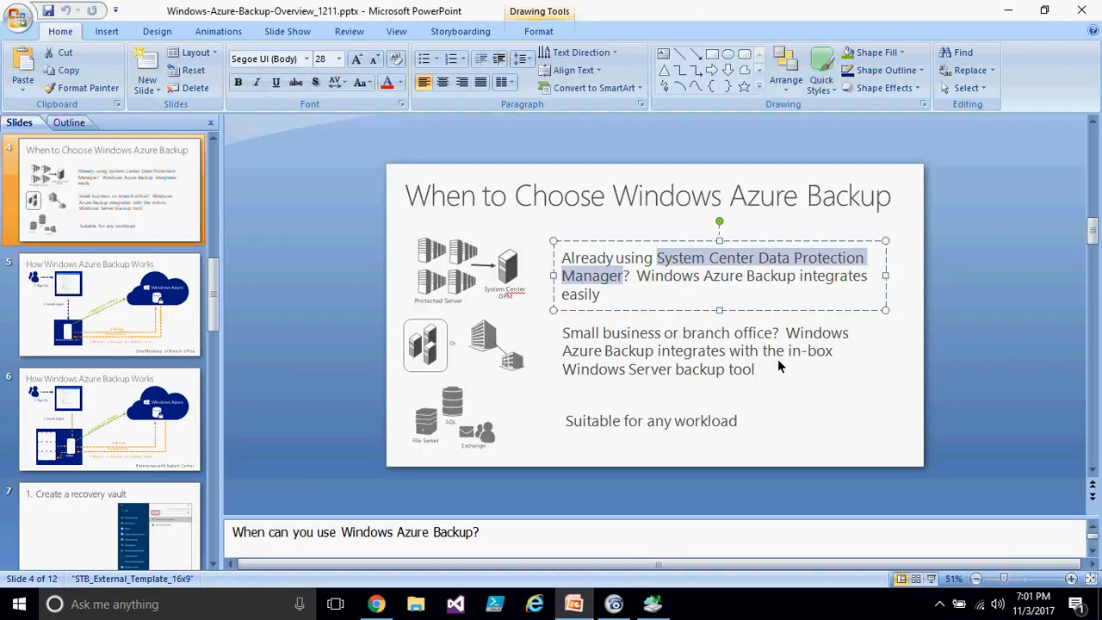
{"action": "left_click", "coordinate": [766, 462]}
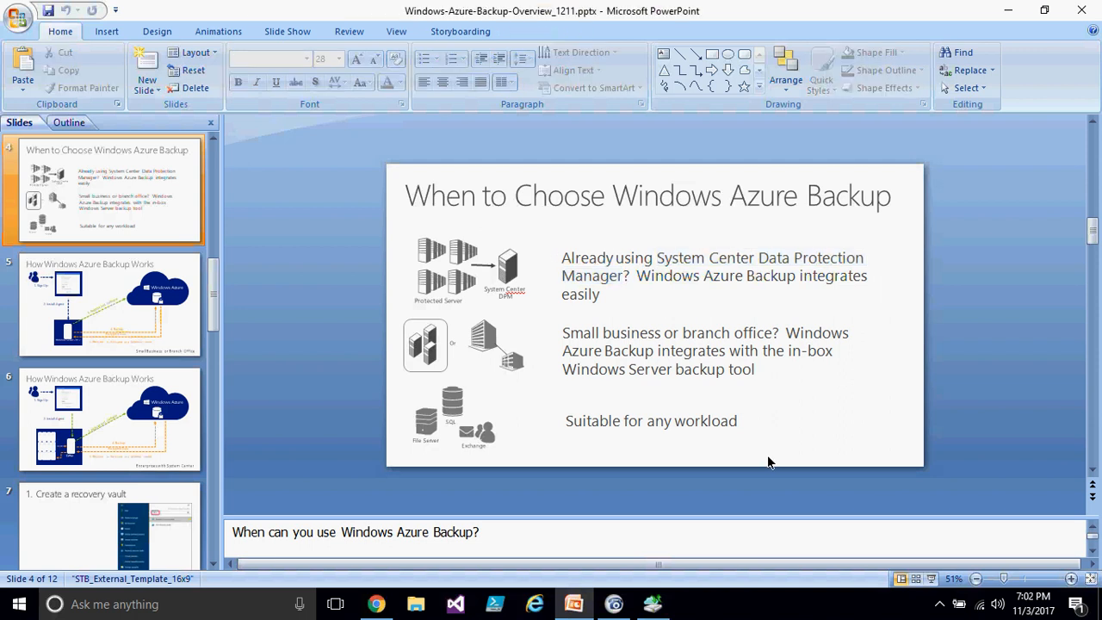
{"action": "mouse_move", "coordinate": [659, 256]}
{"action": "left_mouse_down"}
{"action": "mouse_move", "coordinate": [652, 277]}
{"action": "mouse_move", "coordinate": [633, 276]}
{"action": "left_mouse_up"}
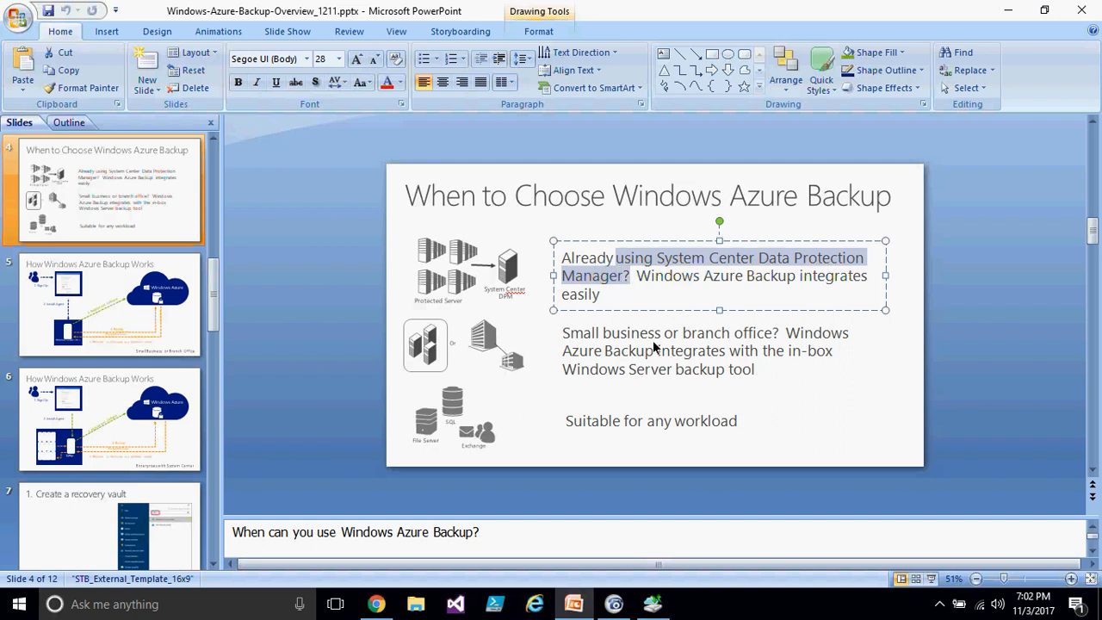
{"action": "left_click", "coordinate": [654, 606]}
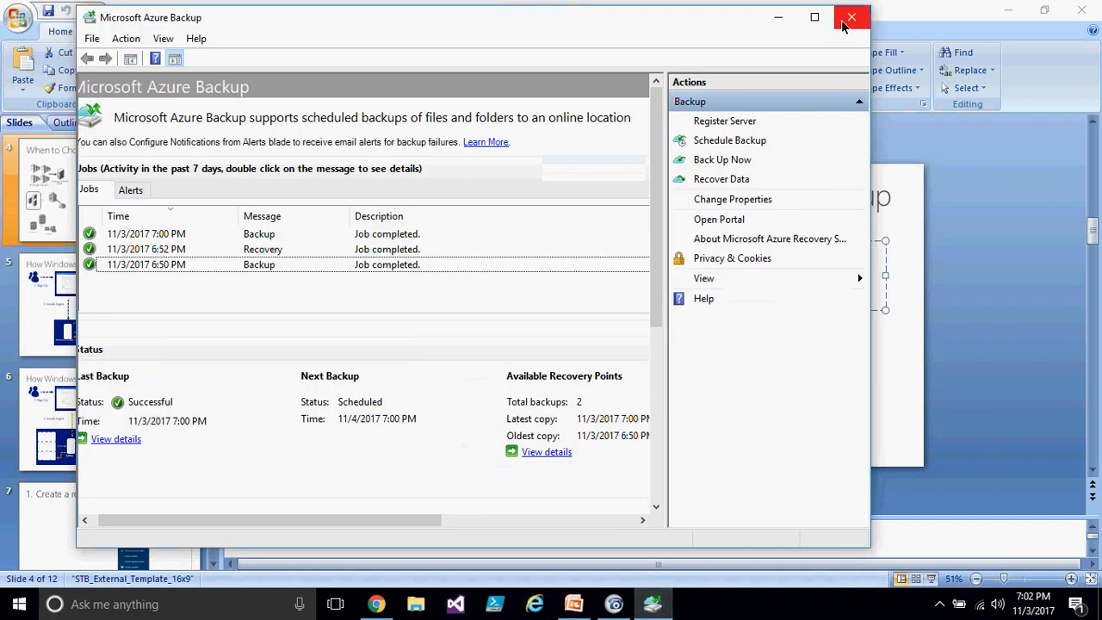
{"action": "left_click", "coordinate": [843, 23]}
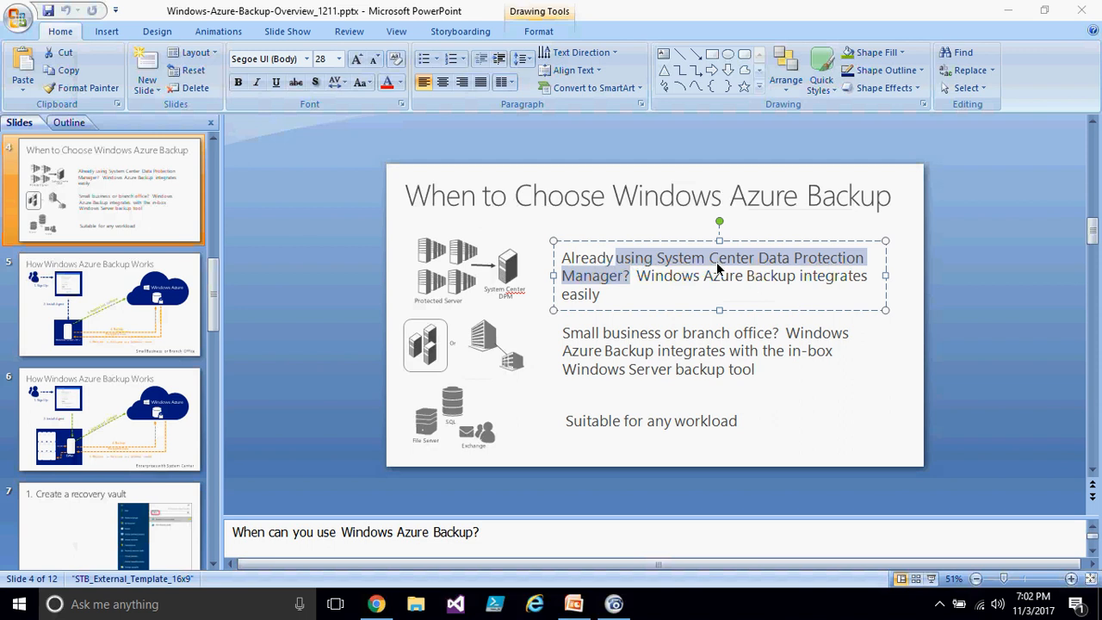
{"action": "triple_click", "coordinate": [684, 265]}
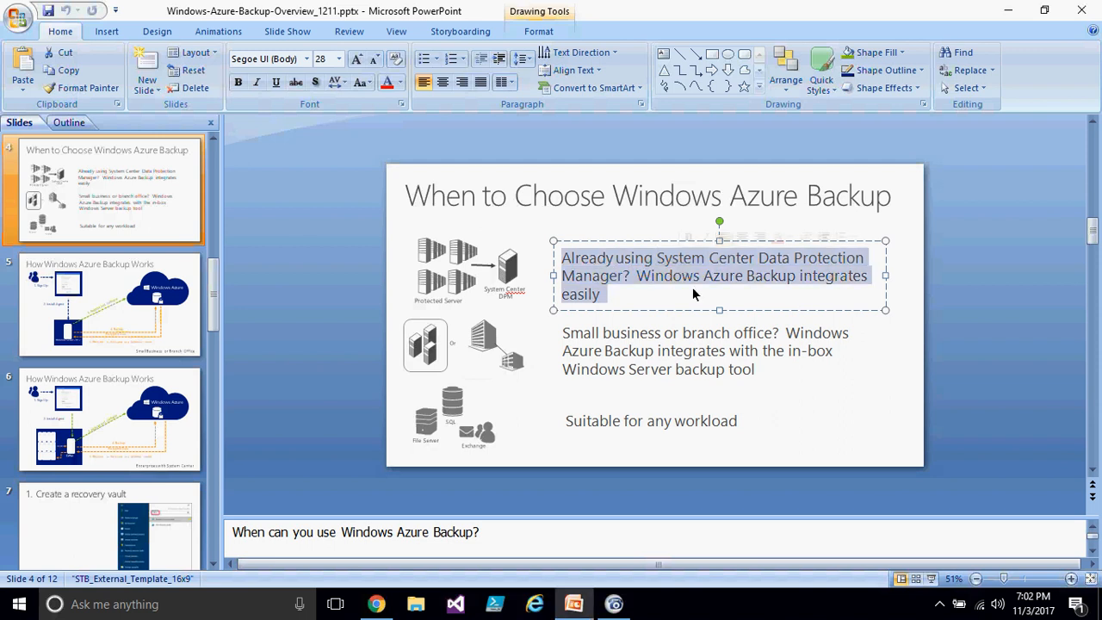
{"action": "left_click", "coordinate": [766, 427]}
{"action": "left_click", "coordinate": [756, 440]}
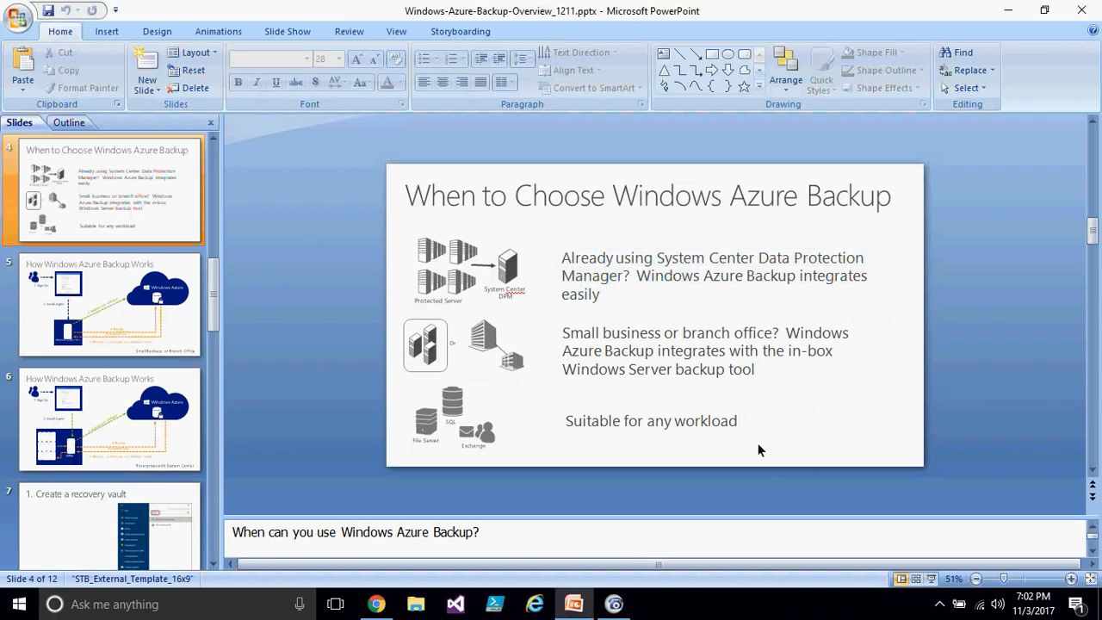
{"action": "left_click", "coordinate": [387, 606]}
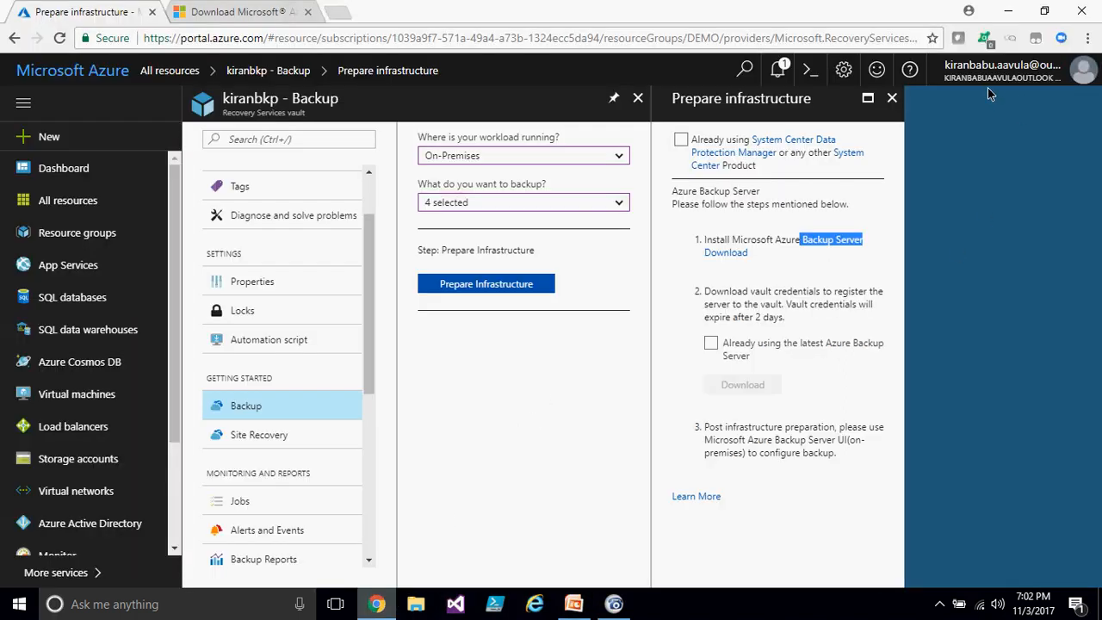
- Close the Prepare infrastructure and Backup blades, discarding unsaved edits
{"action": "left_click", "coordinate": [892, 98]}
{"action": "left_click", "coordinate": [637, 98]}
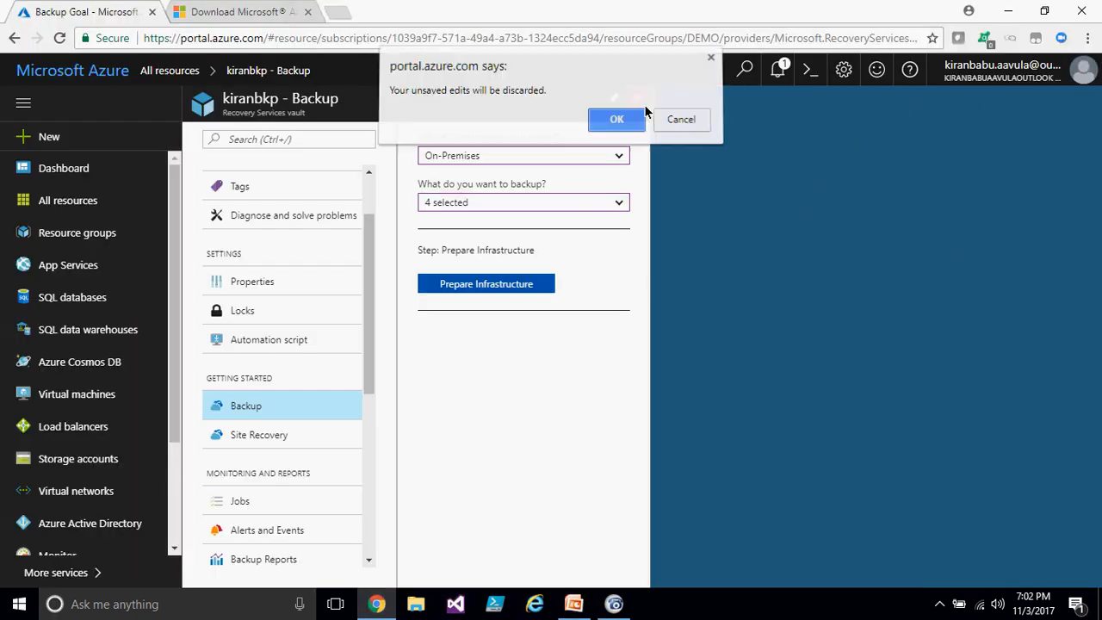
{"action": "left_click", "coordinate": [629, 129]}
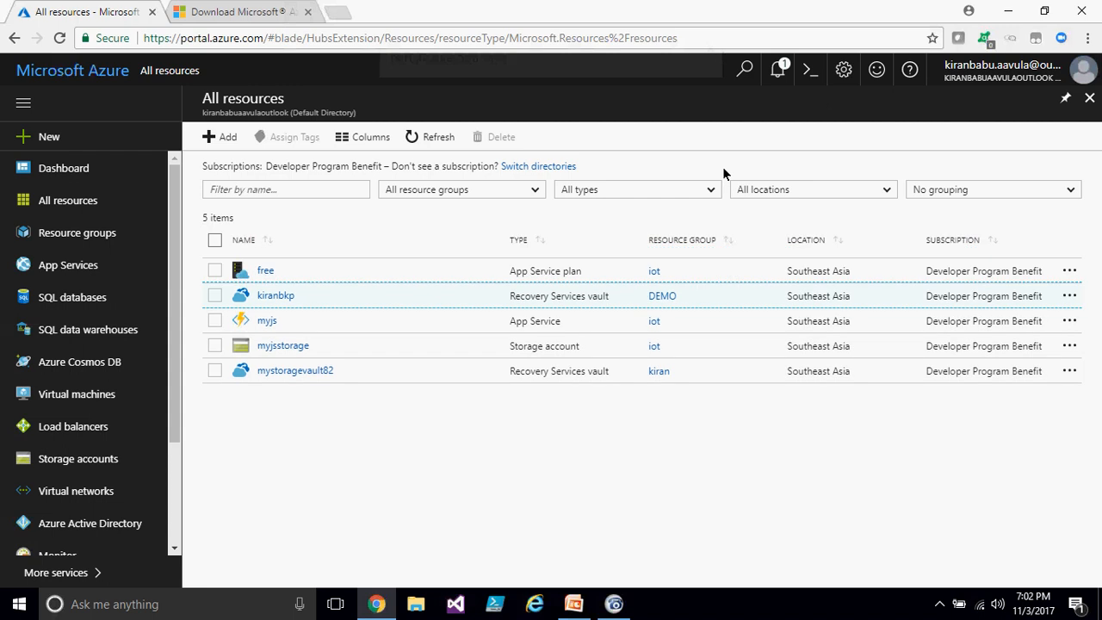
- Reopen the kiranbkp vault and review its Properties, including the backup settings section
{"action": "left_click", "coordinate": [272, 296]}
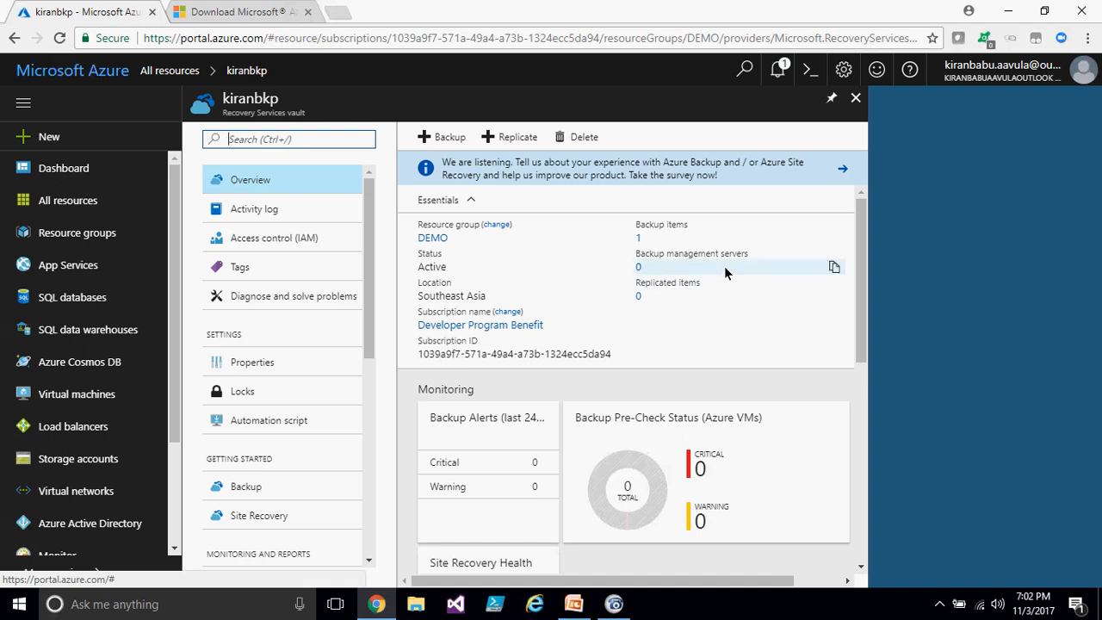
{"action": "left_click", "coordinate": [287, 365]}
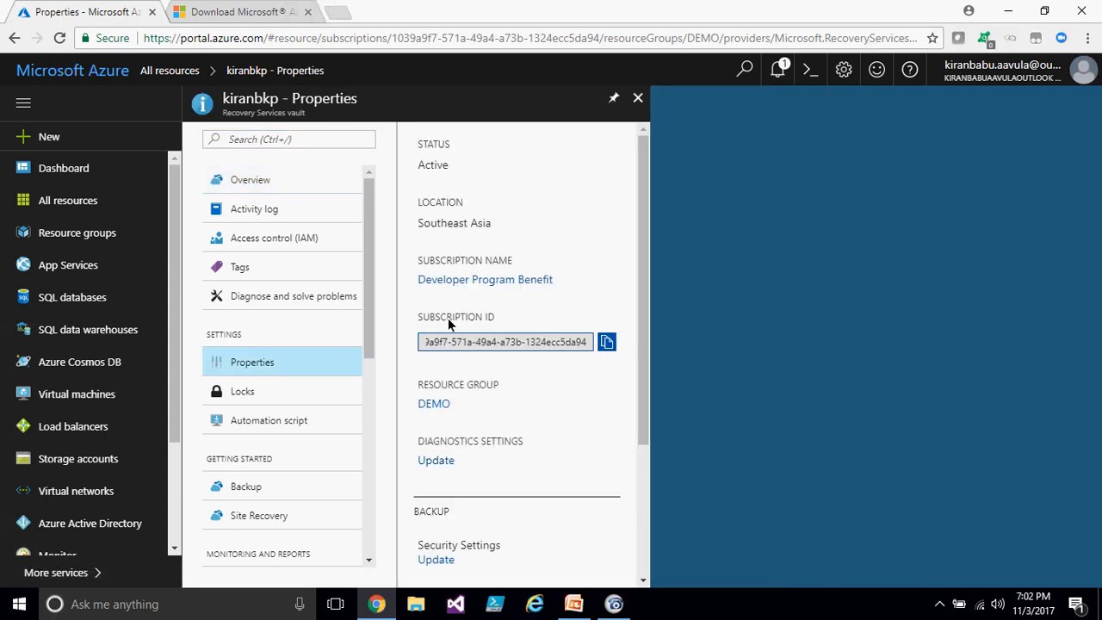
{"action": "scroll", "coordinate": [599, 272], "scroll_direction": "down", "scroll_amount": 1}
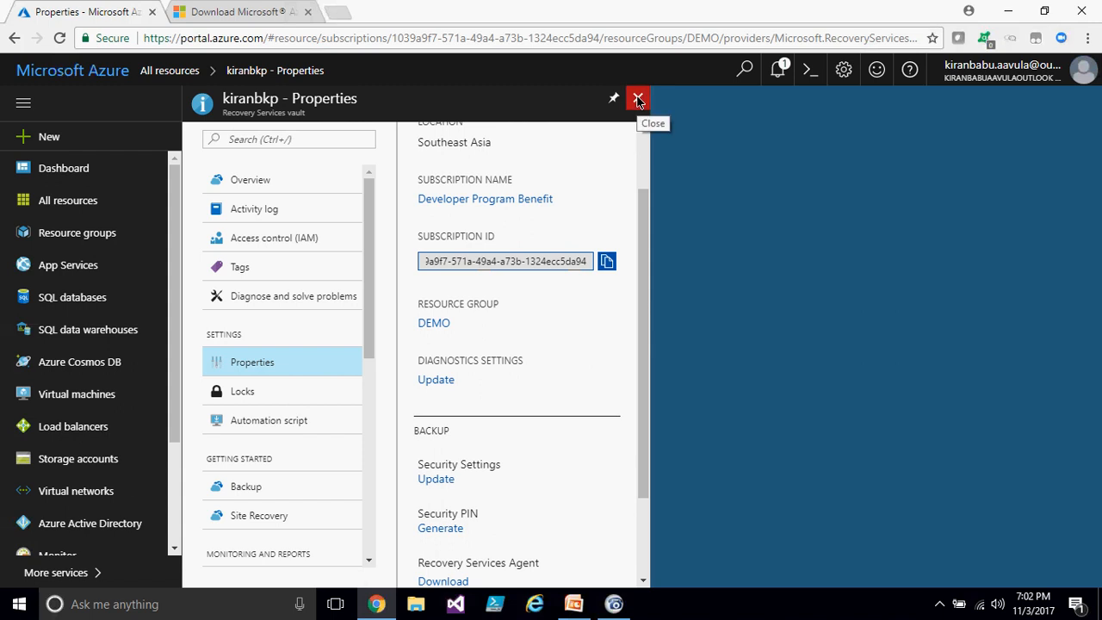
{"action": "left_click", "coordinate": [643, 150]}
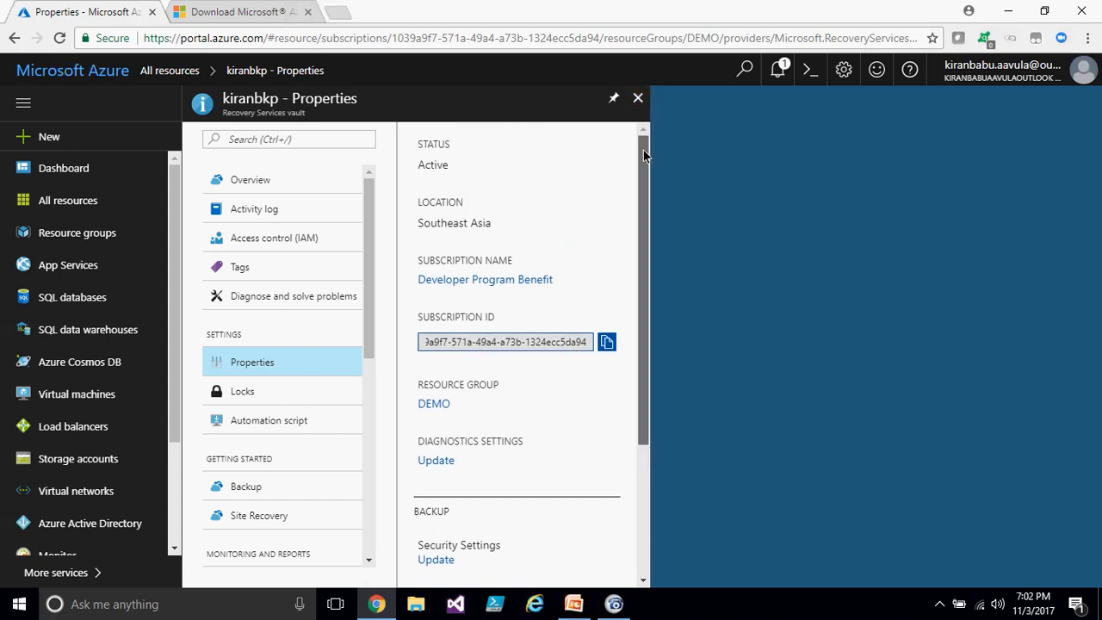
{"action": "left_click_drag", "start_coordinate": [643, 150], "coordinate": [645, 299]}
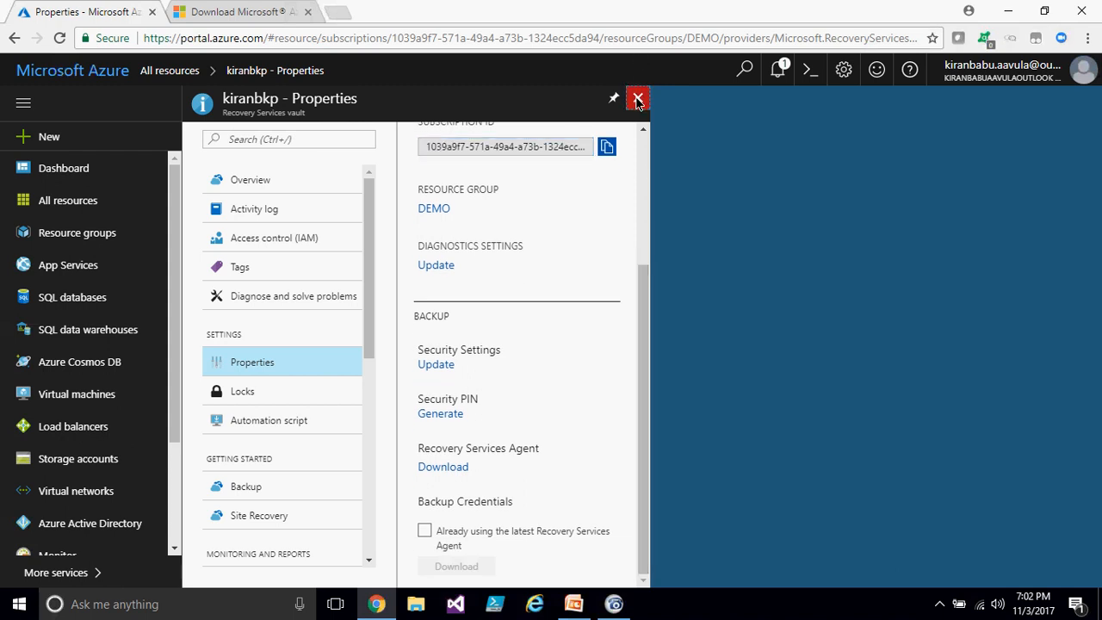
- Close the Properties blade, review the kiranbkp vault overview, then reopen the vault from All resources
{"action": "left_click", "coordinate": [638, 97]}
{"action": "left_click", "coordinate": [268, 297]}
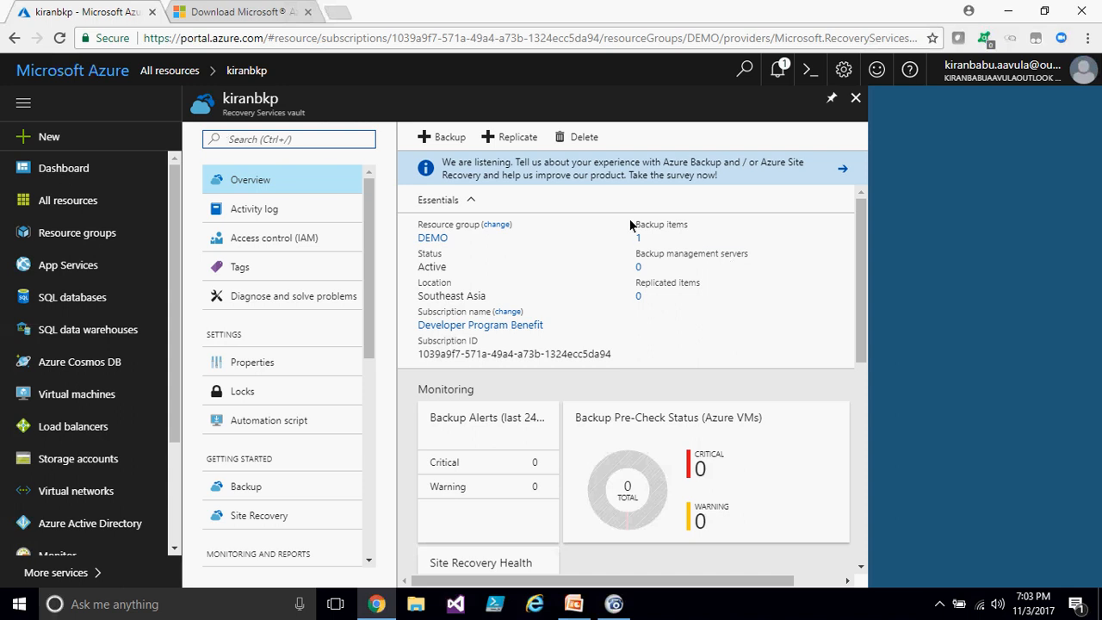
{"action": "left_click_drag", "start_coordinate": [272, 114], "coordinate": [314, 126]}
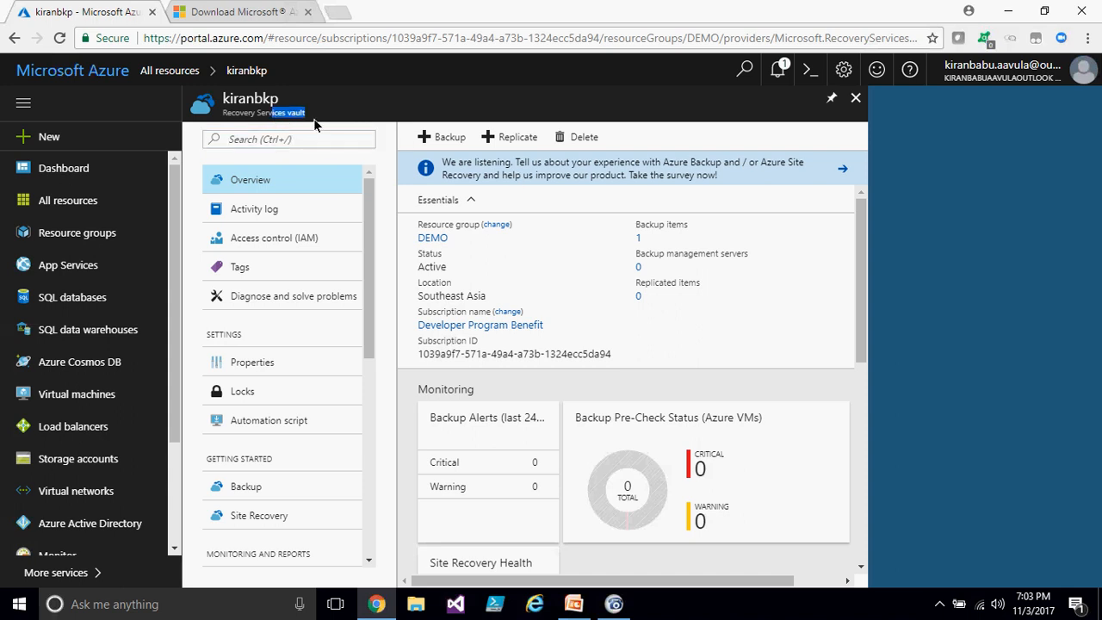
{"action": "mouse_move", "coordinate": [226, 115]}
{"action": "left_mouse_down"}
{"action": "mouse_move", "coordinate": [335, 110]}
{"action": "mouse_move", "coordinate": [259, 124]}
{"action": "mouse_move", "coordinate": [211, 118]}
{"action": "left_mouse_up"}
{"action": "left_click", "coordinate": [215, 112]}
{"action": "left_click", "coordinate": [856, 99]}
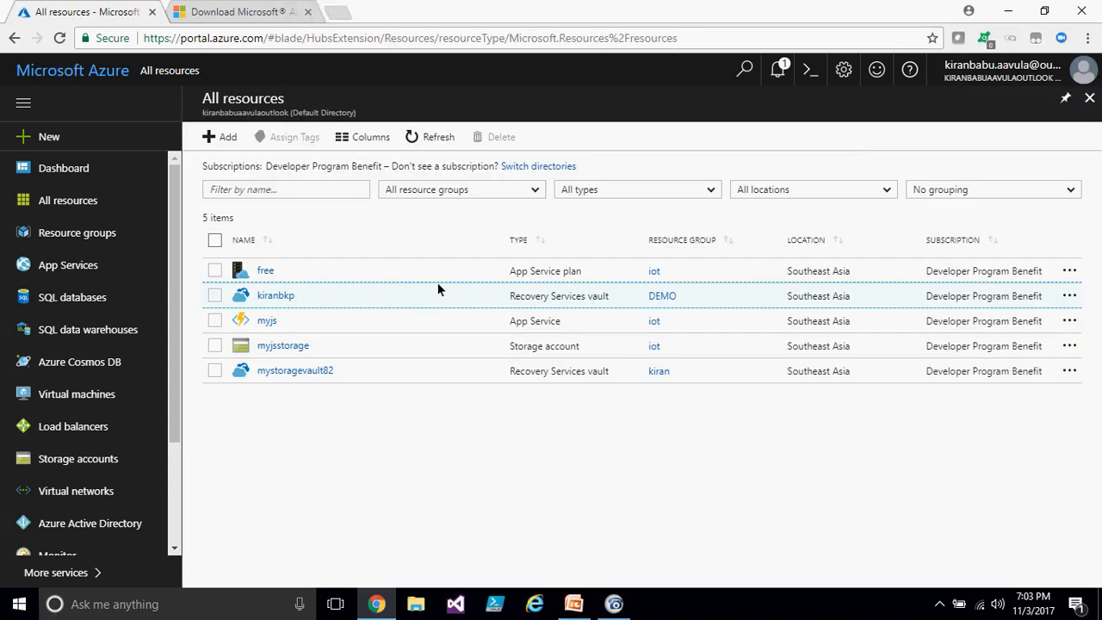
{"action": "left_click", "coordinate": [277, 300]}
- In a new browser tab, search for pricing calculator and open the Microsoft Azure Pricing Calculator
{"action": "left_click", "coordinate": [336, 14]}
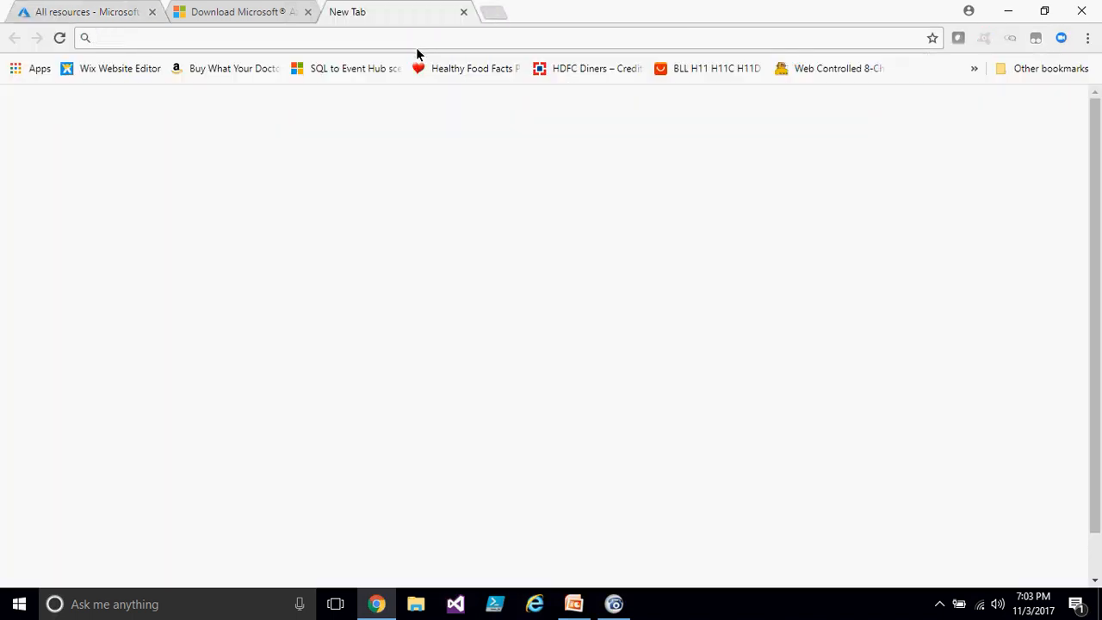
{"action": "type", "text": "prici"}
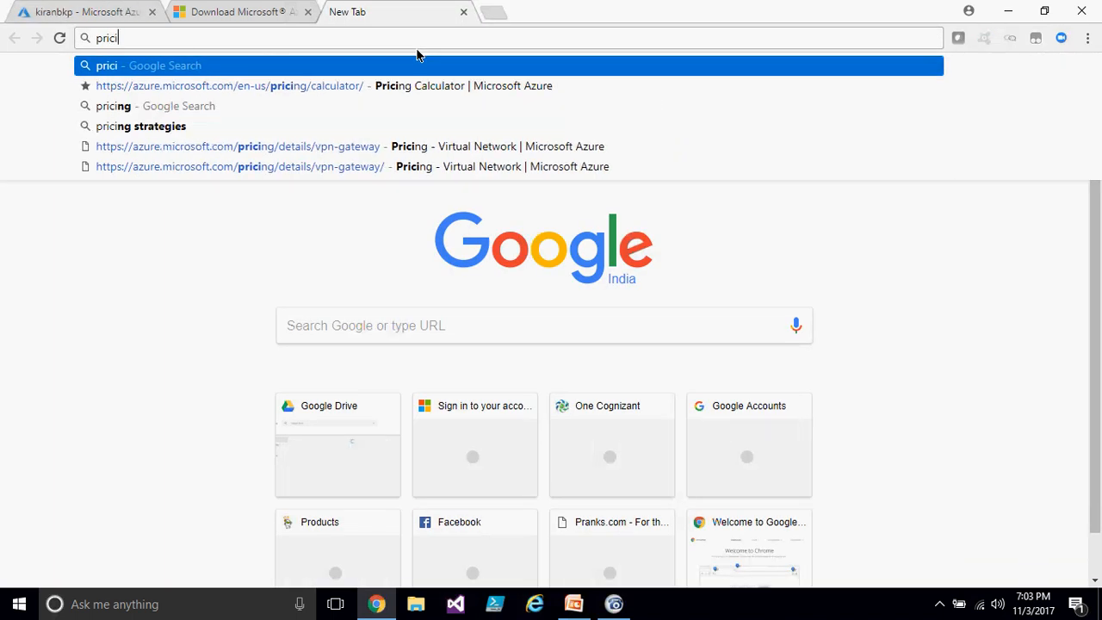
{"action": "type", "text": "ng cal"}
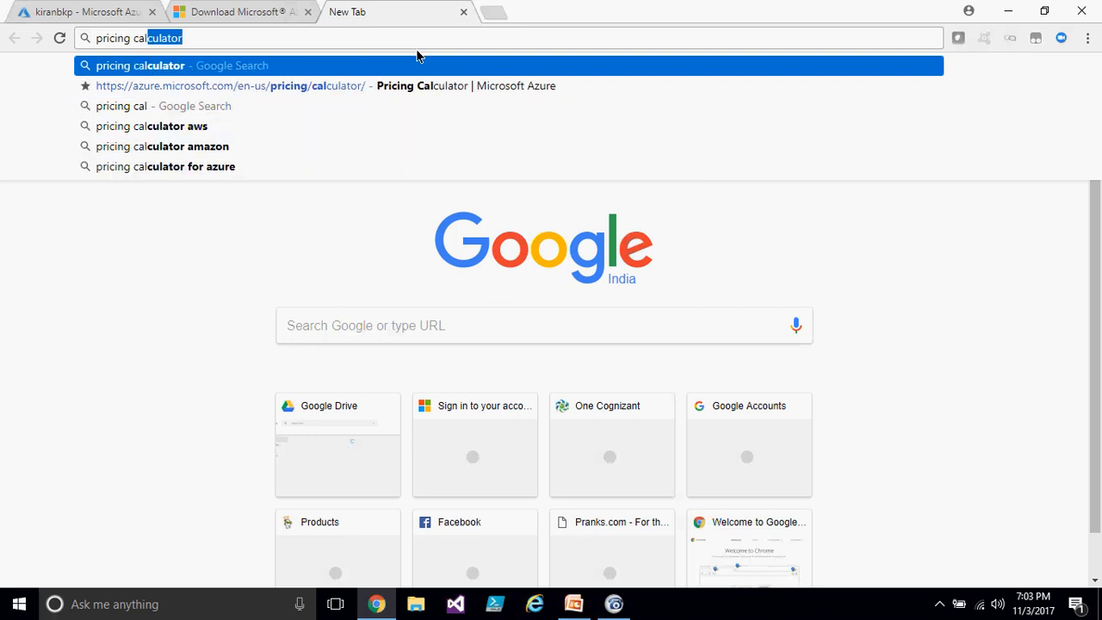
{"action": "key", "text": "Return"}
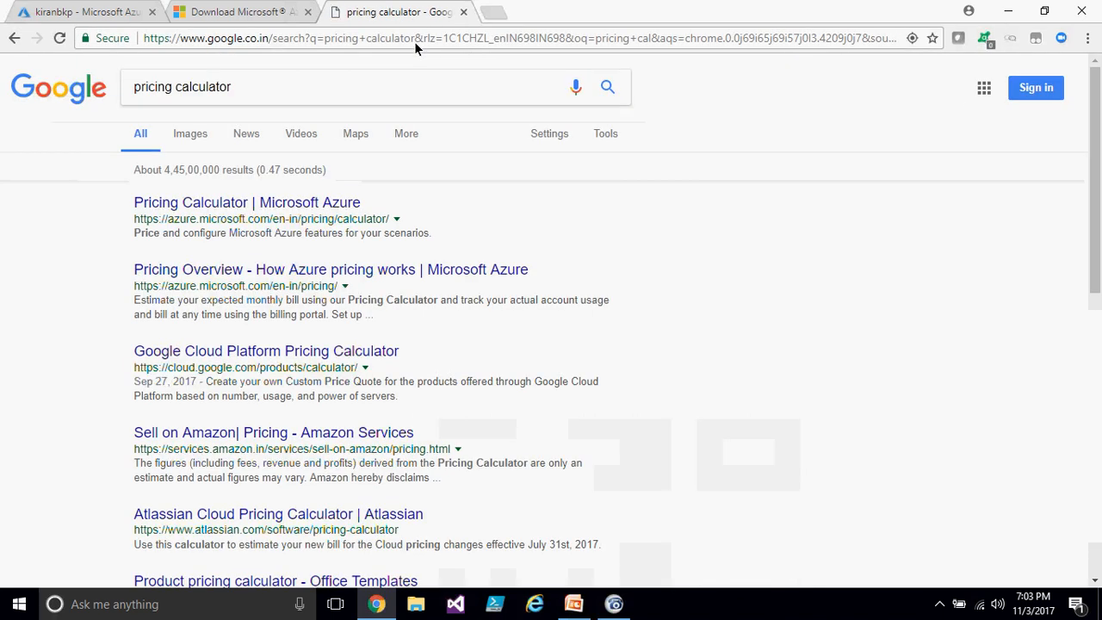
{"action": "left_click", "coordinate": [288, 203]}
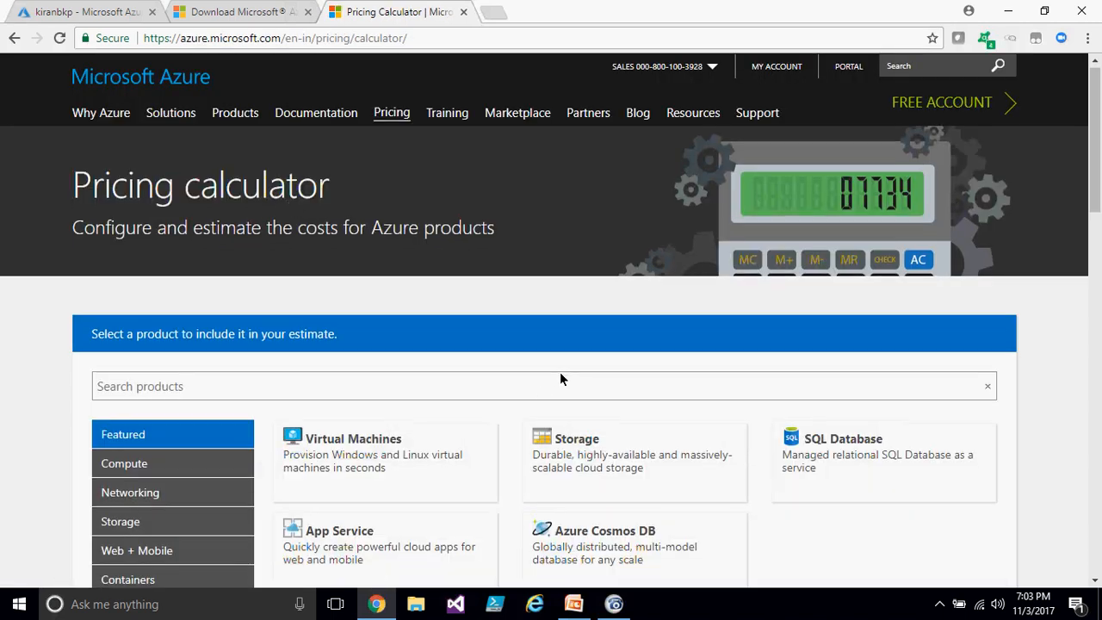
- Add the Backup product from the Storage category to the estimate and jump to it
{"action": "scroll", "coordinate": [560, 372], "scroll_direction": "down", "scroll_amount": 3}
{"action": "left_click", "coordinate": [138, 283]}
{"action": "left_click", "coordinate": [397, 296]}
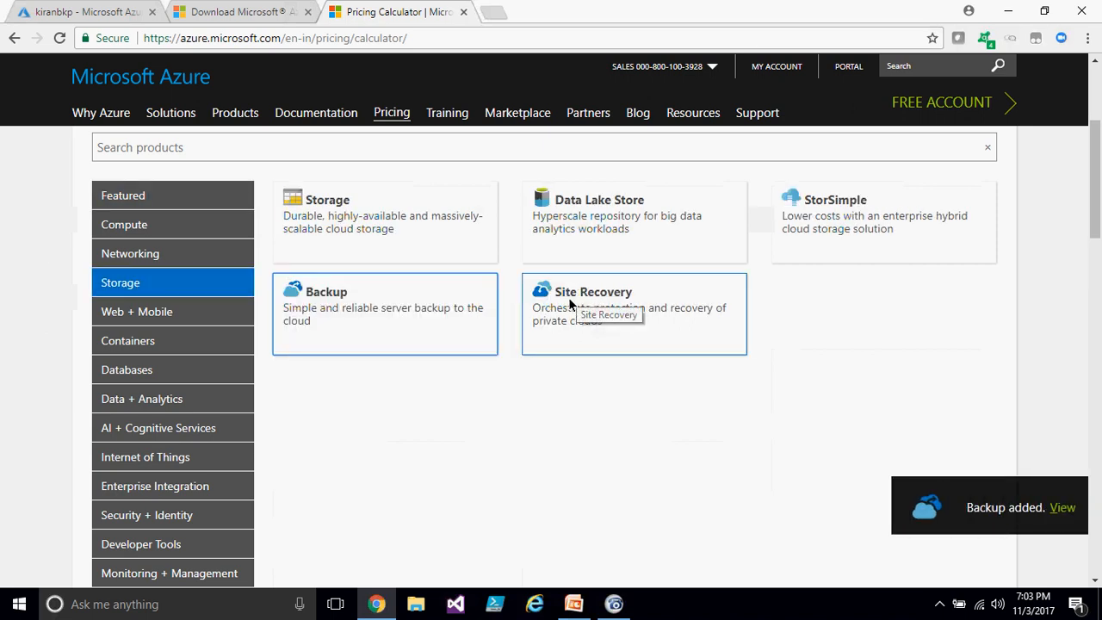
{"action": "left_click", "coordinate": [977, 508]}
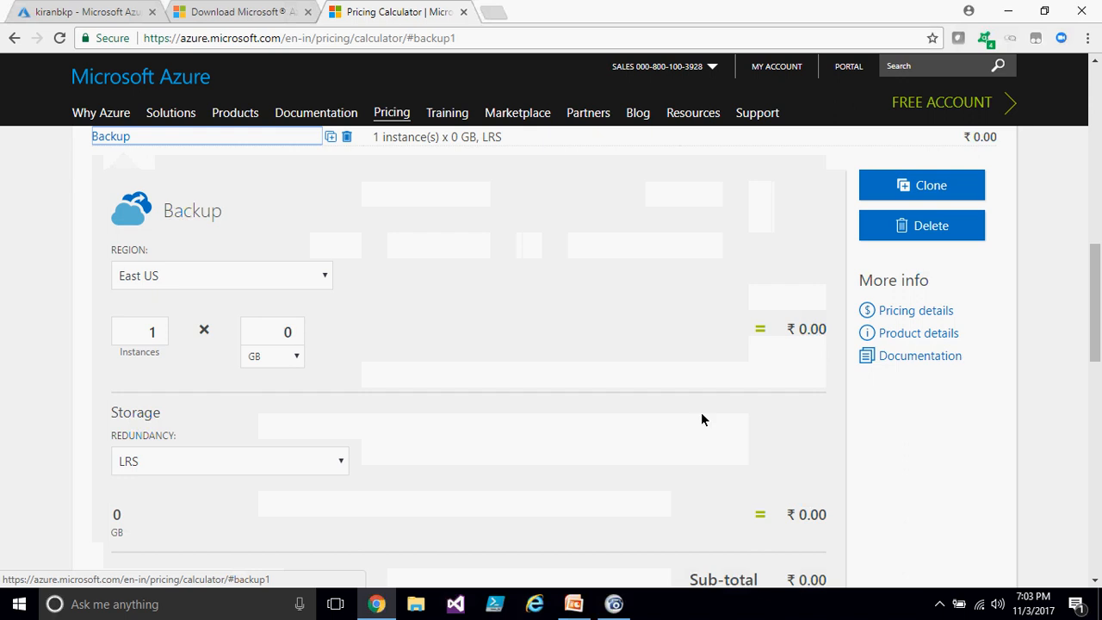
- Set the Backup estimate's size to 500 GB per instance and review the resulting costs
{"action": "left_click", "coordinate": [284, 333]}
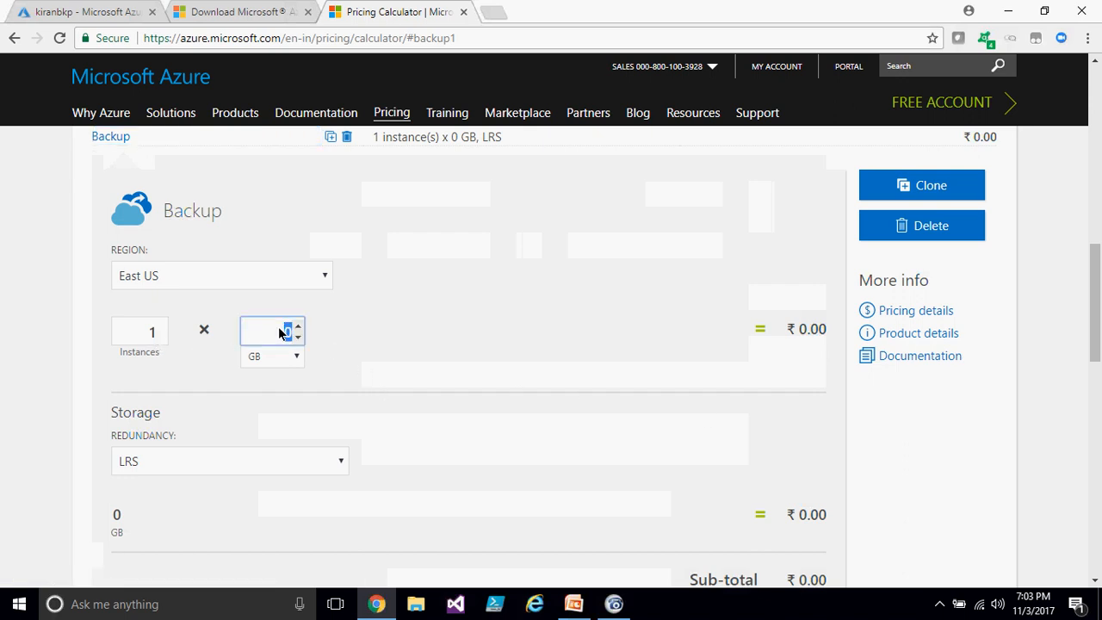
{"action": "type", "text": "500"}
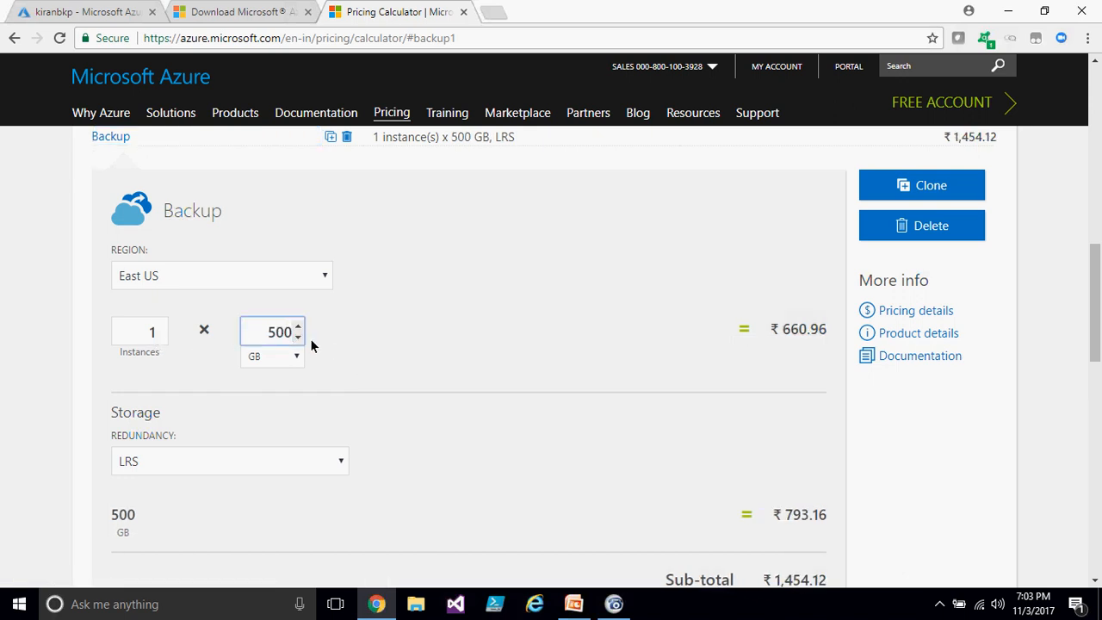
{"action": "left_click", "coordinate": [435, 336]}
{"action": "scroll", "coordinate": [450, 334], "scroll_direction": "down", "scroll_amount": 1}
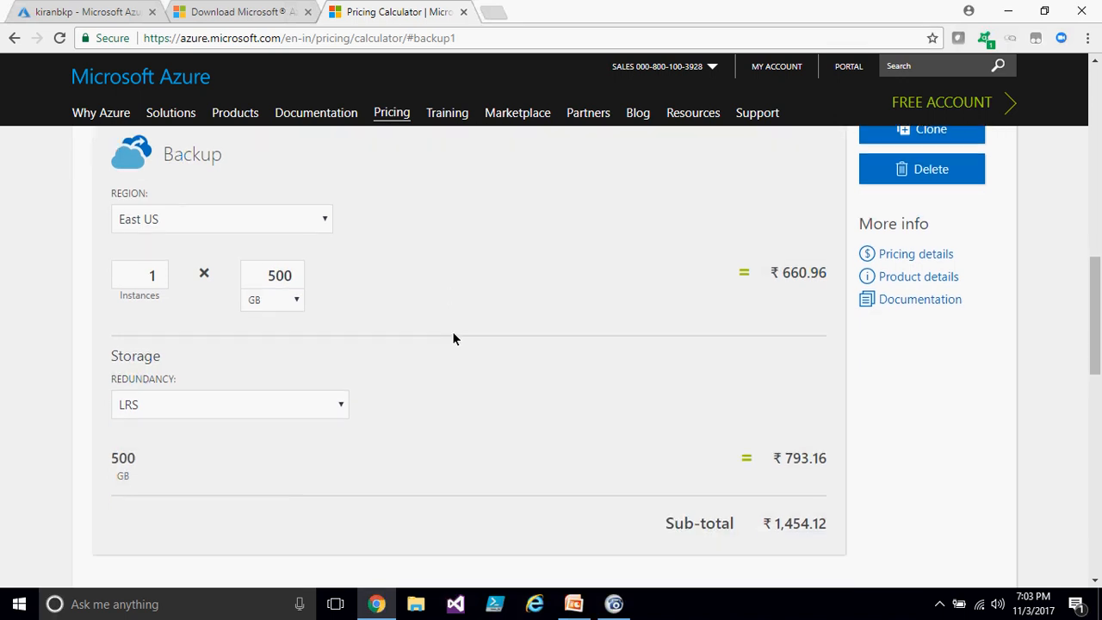
{"action": "scroll", "coordinate": [375, 341], "scroll_direction": "up", "scroll_amount": 2}
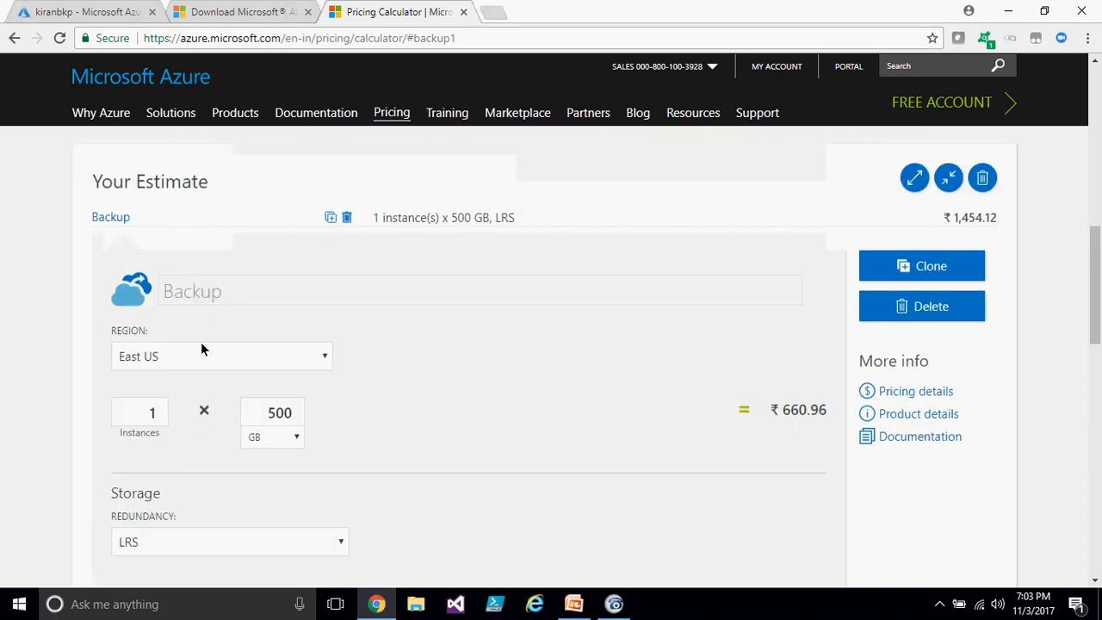
{"action": "left_click_drag", "start_coordinate": [777, 414], "coordinate": [820, 414]}
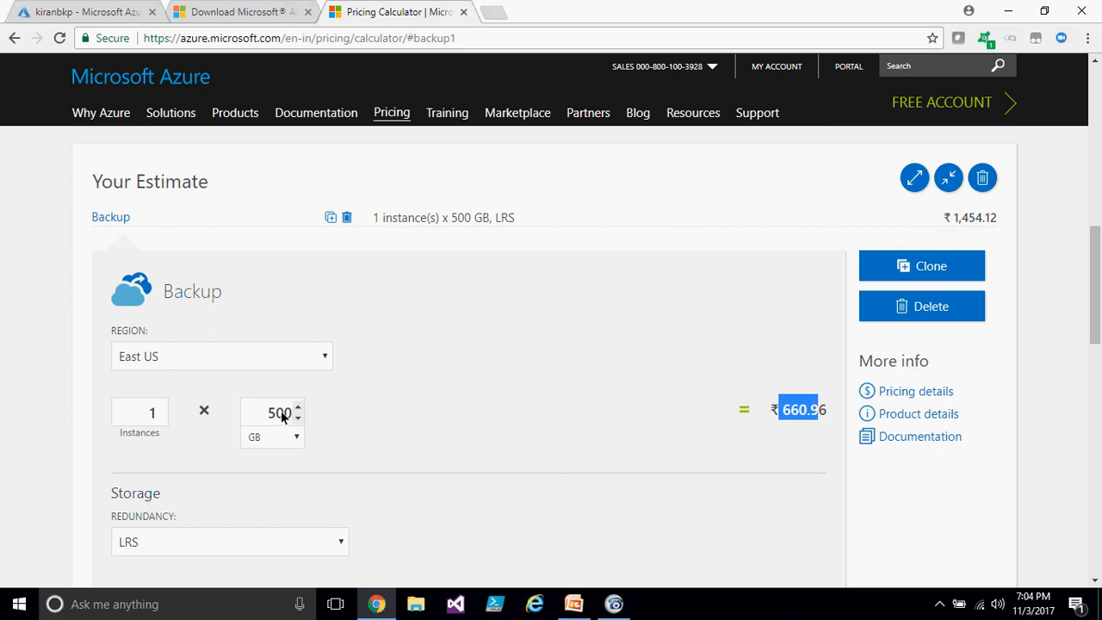
- Change the Backup estimate's region to South India and review the sub-total
{"action": "left_click", "coordinate": [297, 358]}
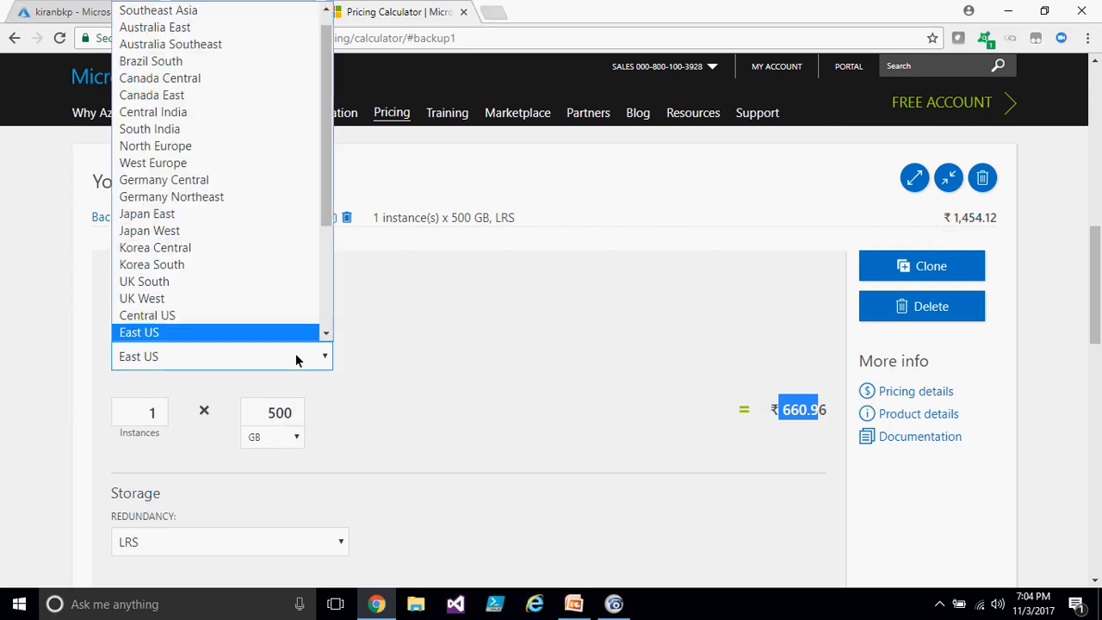
{"action": "left_click", "coordinate": [196, 128]}
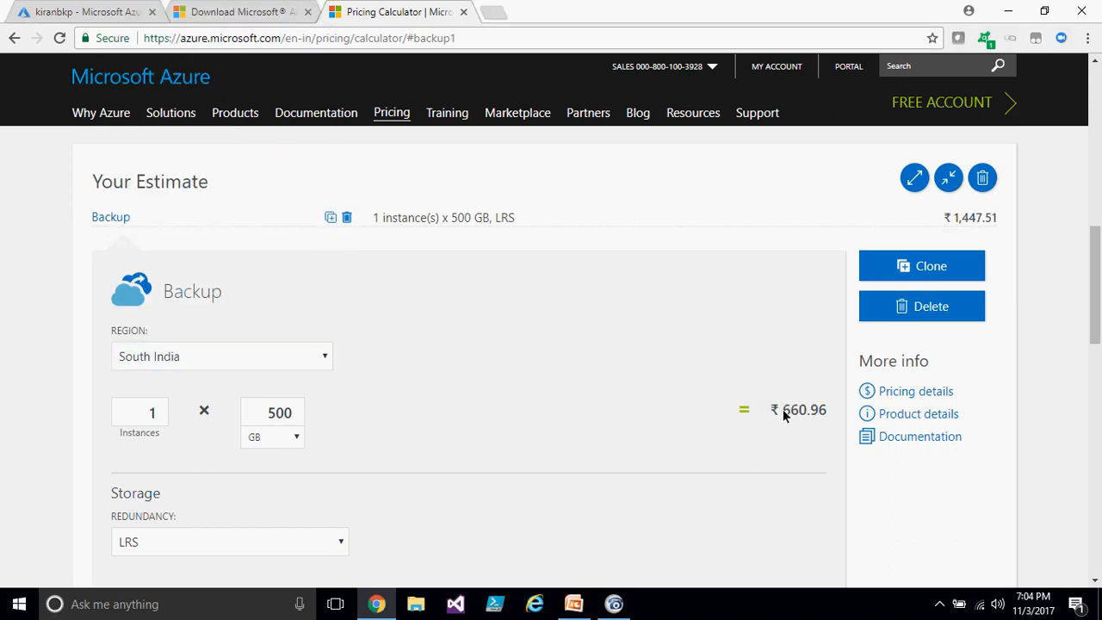
{"action": "left_click_drag", "start_coordinate": [789, 417], "coordinate": [826, 416]}
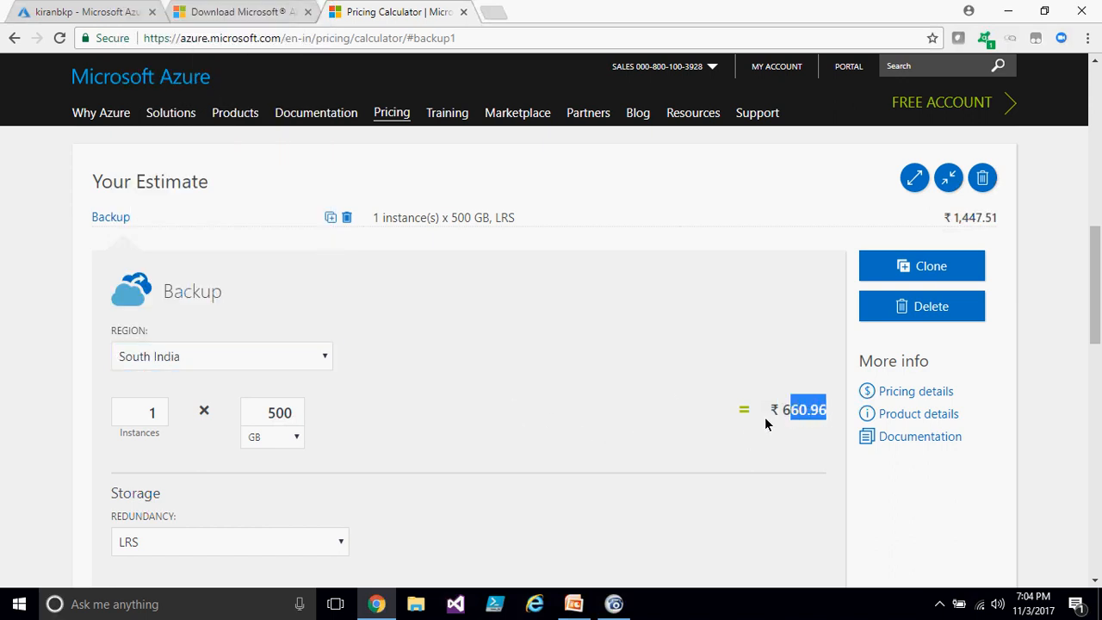
{"action": "scroll", "coordinate": [442, 401], "scroll_direction": "down", "scroll_amount": 3}
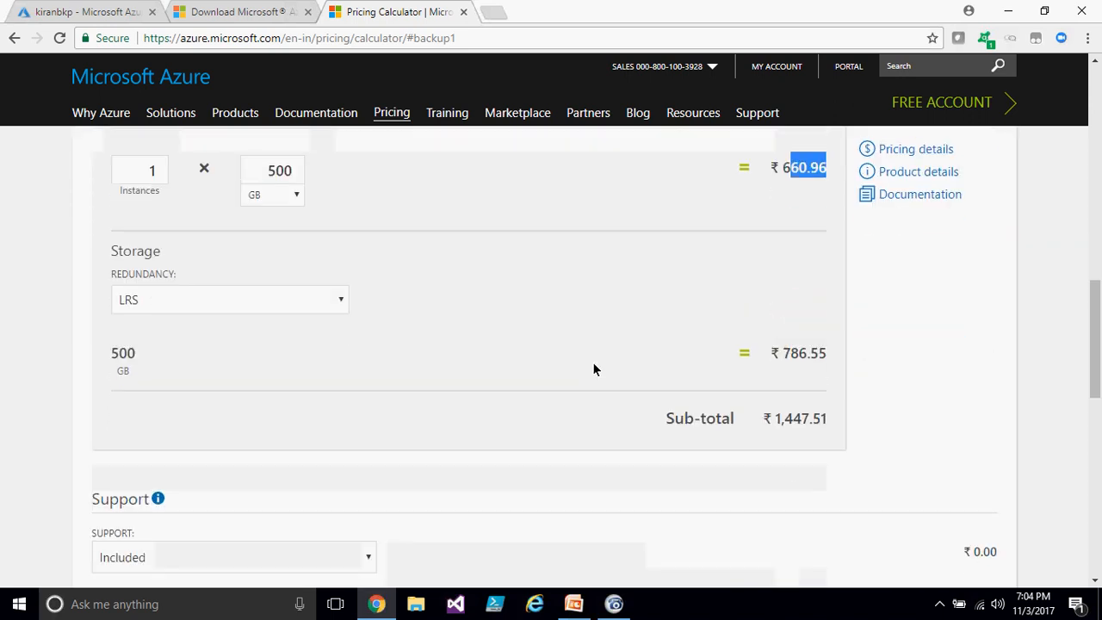
{"action": "scroll", "coordinate": [621, 390], "scroll_direction": "up", "scroll_amount": 3}
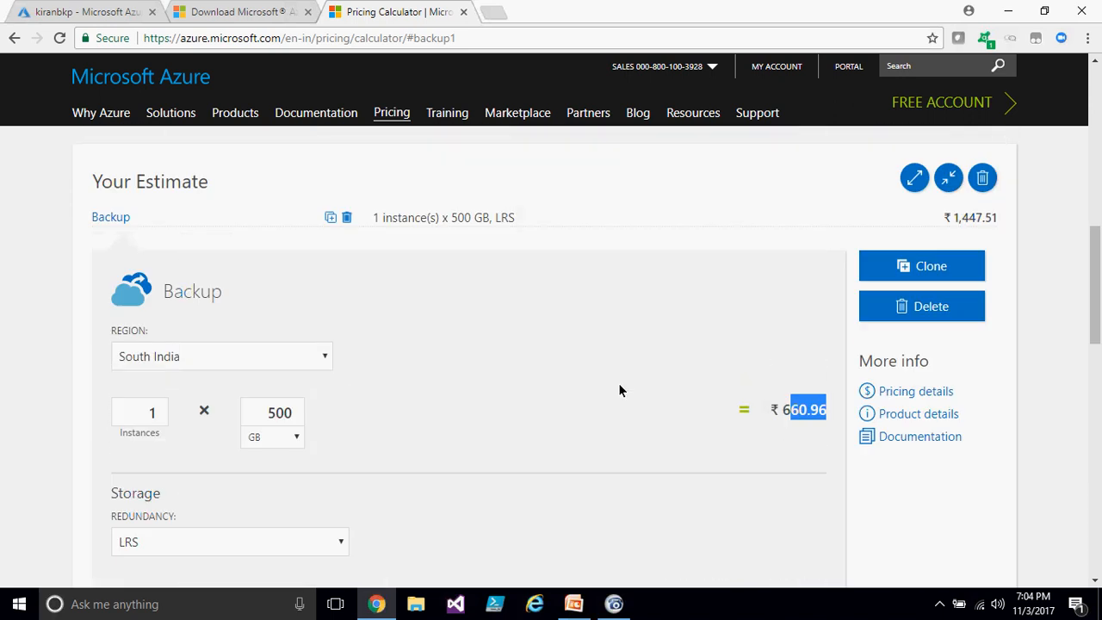
- Close the Microsoft download tab and switch back to the Azure portal tab
{"action": "left_click", "coordinate": [247, 7]}
{"action": "left_click", "coordinate": [308, 12]}
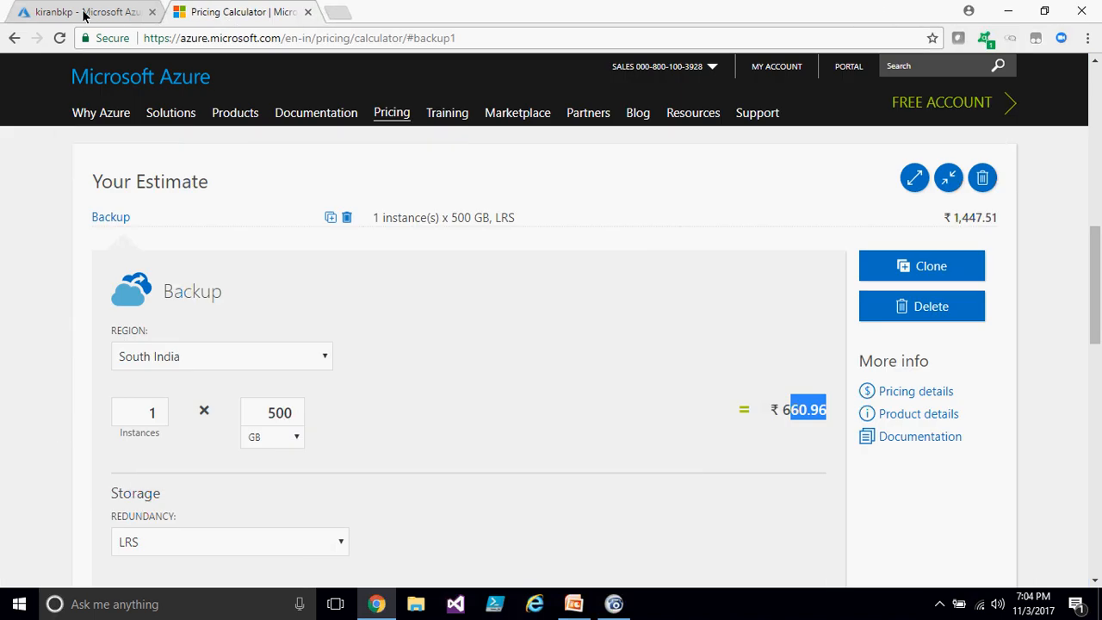
{"action": "left_click", "coordinate": [90, 12]}
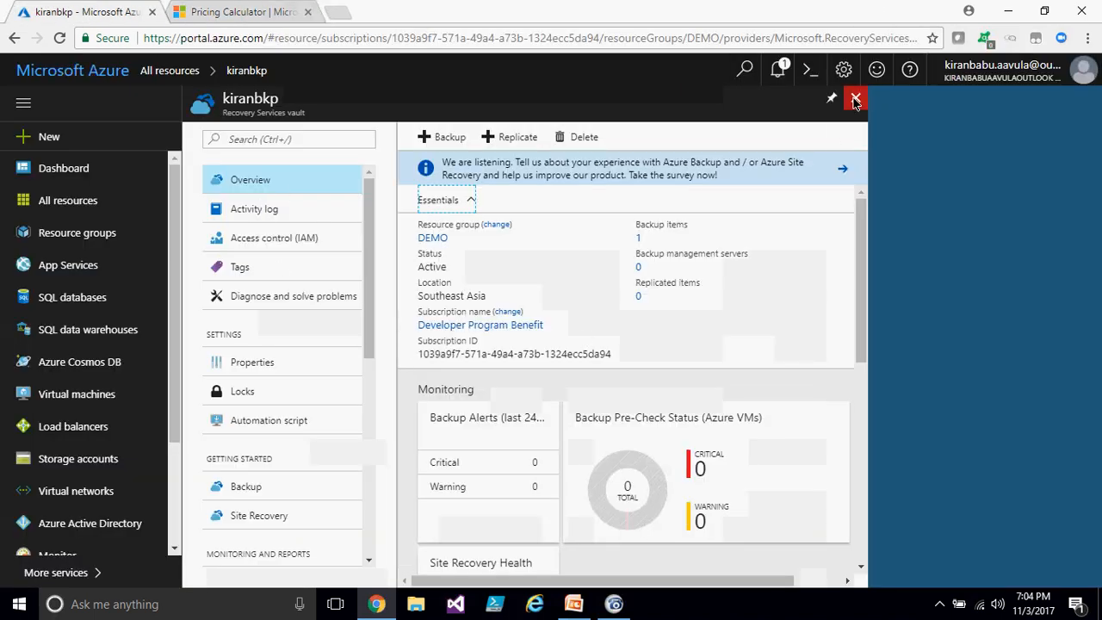
- Search Windows for azure to locate the Microsoft Azure Backup desktop app
{"action": "mouse_move", "coordinate": [607, 614]}
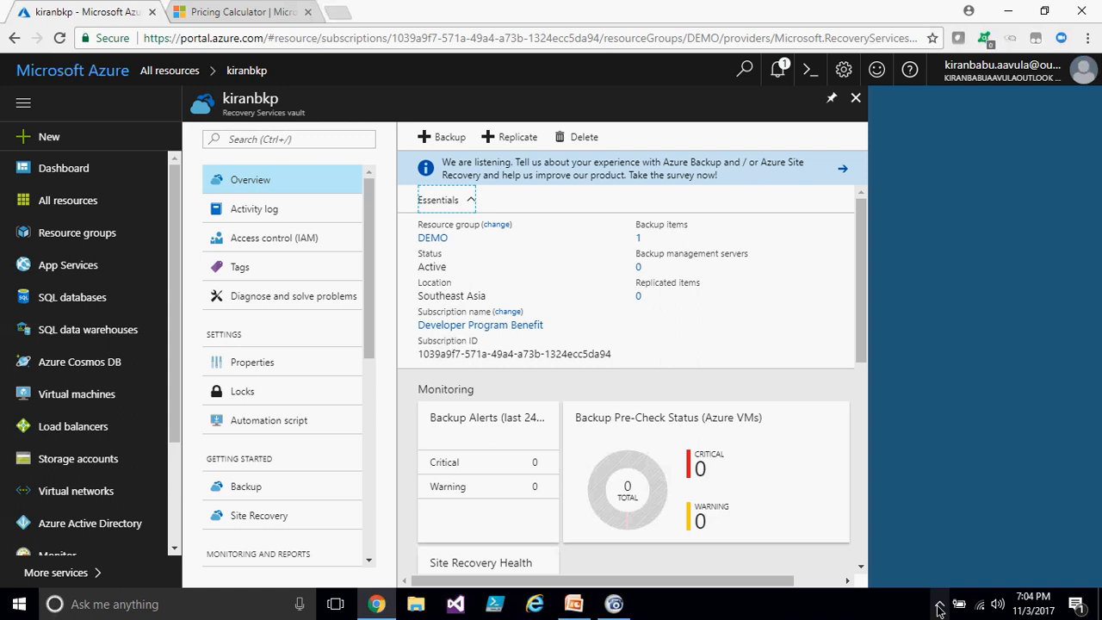
{"action": "left_click", "coordinate": [18, 606]}
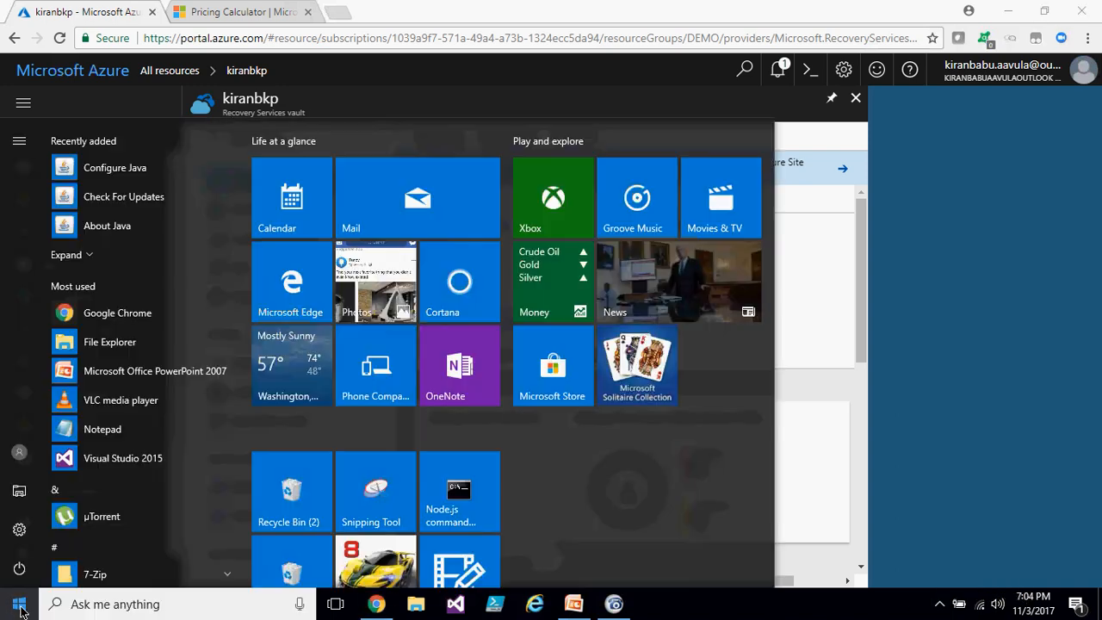
{"action": "left_click", "coordinate": [95, 607]}
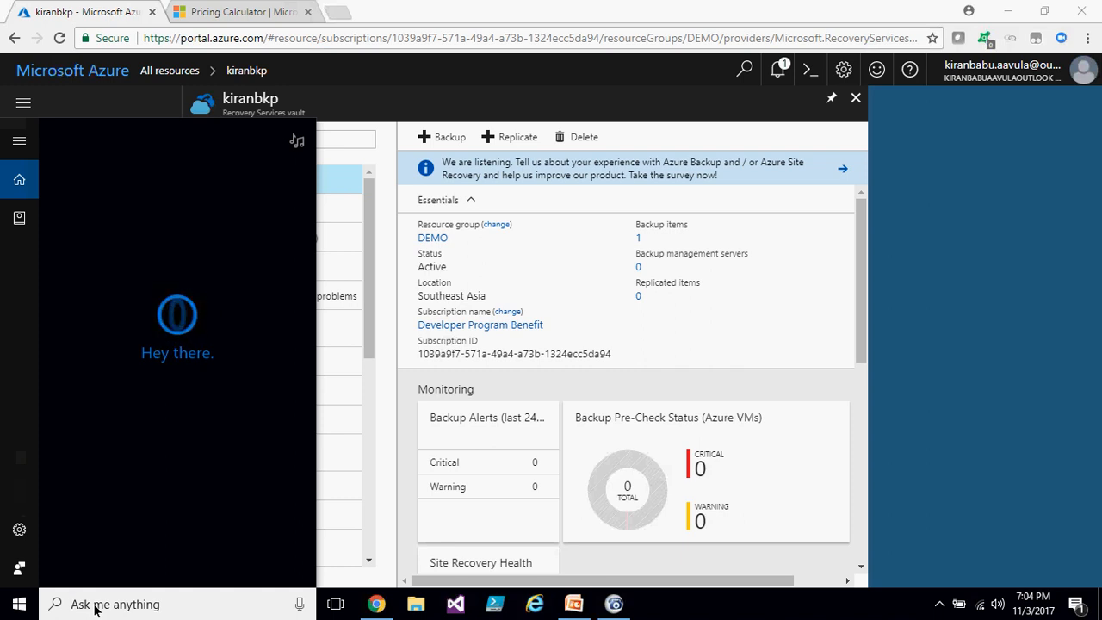
{"action": "type", "text": "azure"}
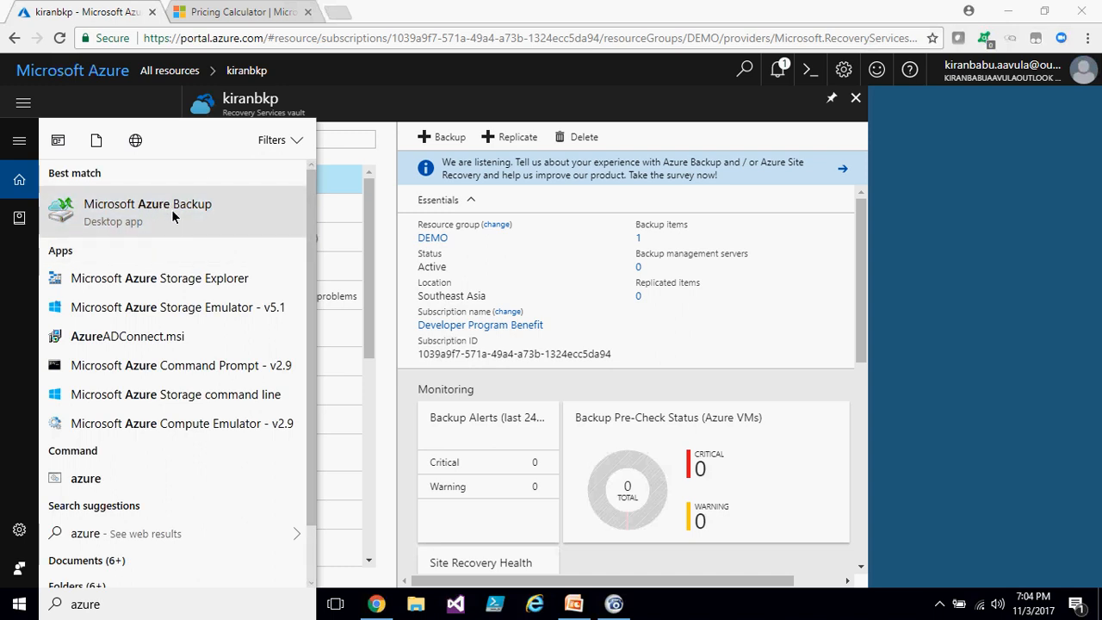
{"action": "left_click", "coordinate": [19, 607]}
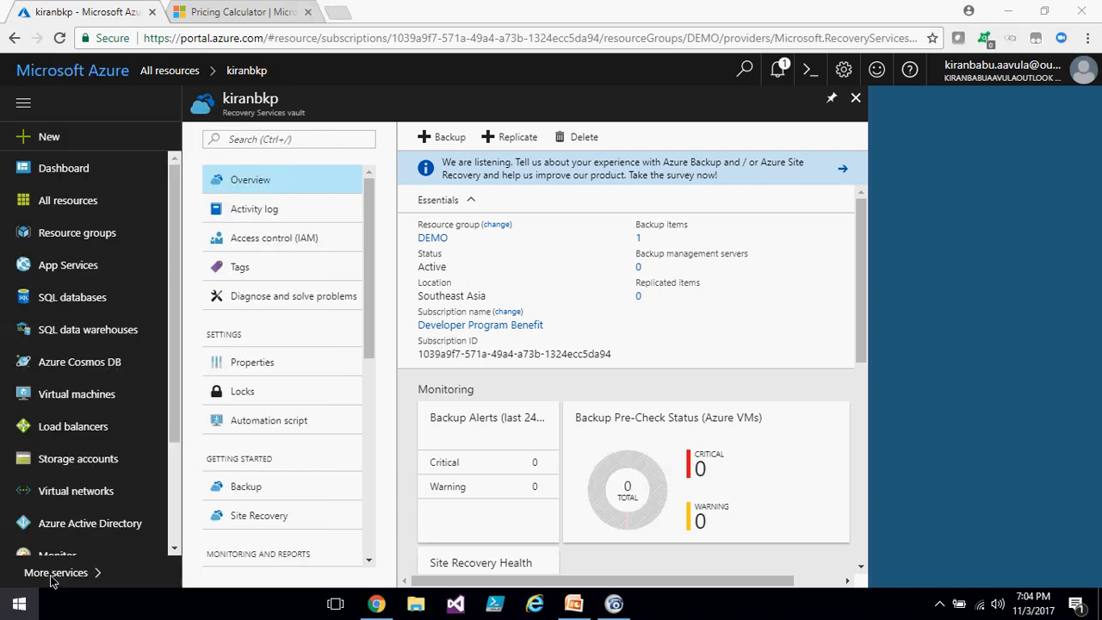
- Launch the Microsoft Azure Recovery Services agent from the Microsoft Azure Recovery Services folder in the Start menu
{"action": "scroll", "coordinate": [98, 454], "scroll_direction": "down", "scroll_amount": 5}
{"action": "scroll", "coordinate": [112, 440], "scroll_direction": "up", "scroll_amount": 3}
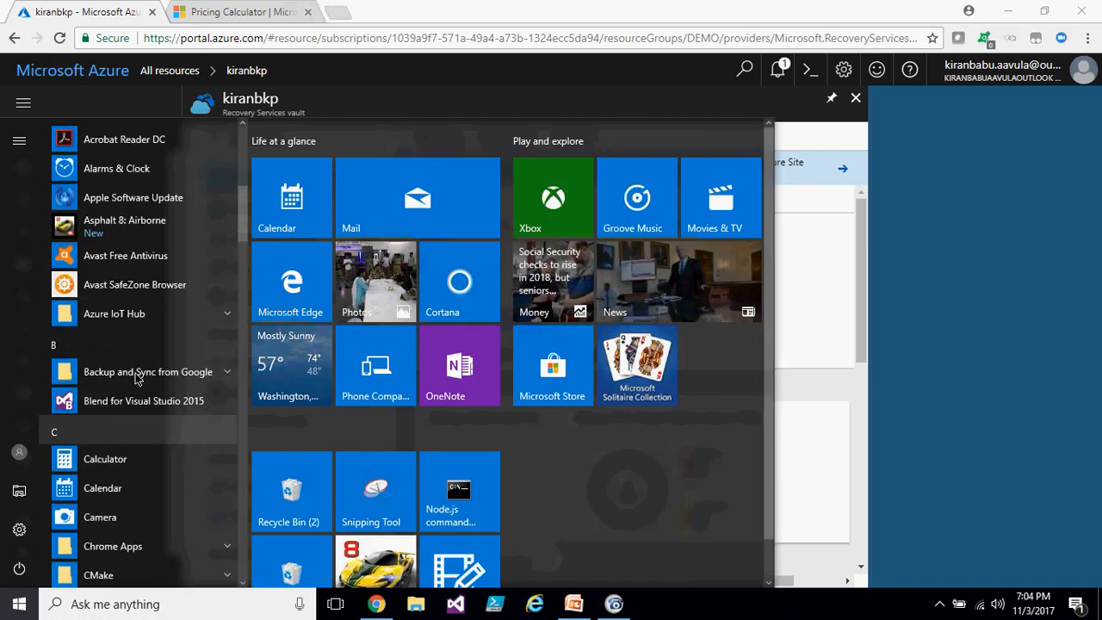
{"action": "scroll", "coordinate": [151, 314], "scroll_direction": "up", "scroll_amount": 3}
{"action": "scroll", "coordinate": [163, 345], "scroll_direction": "down", "scroll_amount": 10}
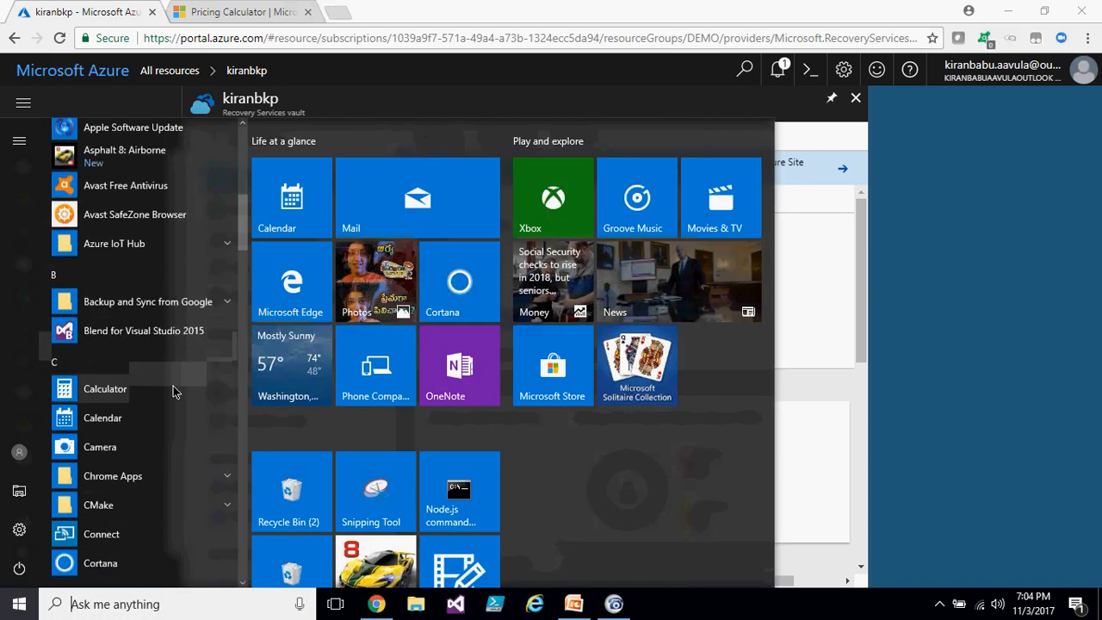
{"action": "scroll", "coordinate": [175, 393], "scroll_direction": "down", "scroll_amount": 5}
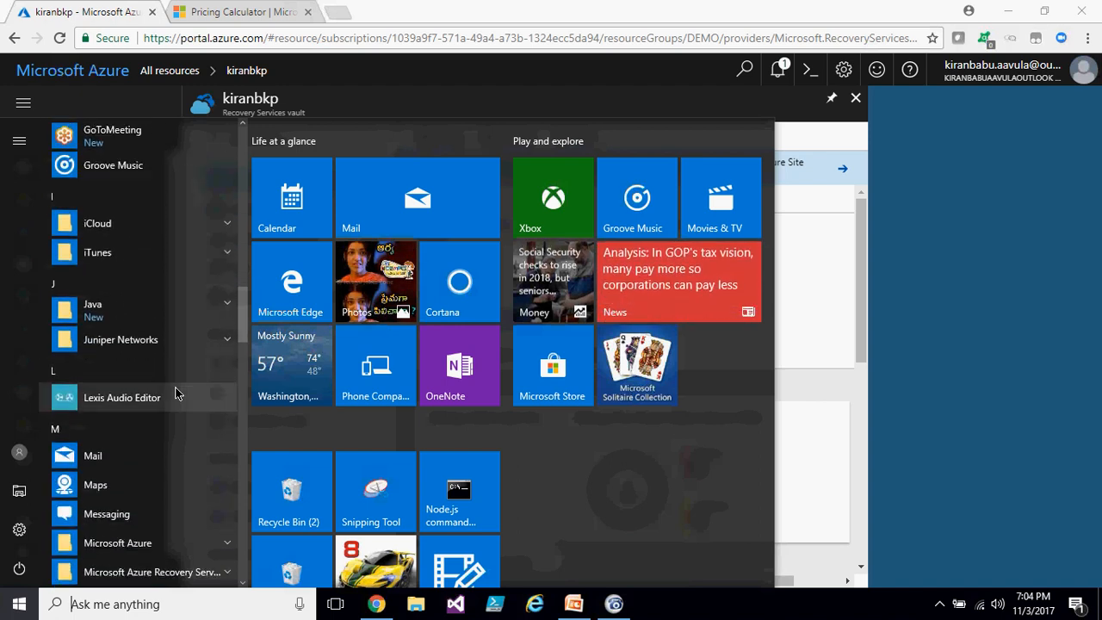
{"action": "left_click", "coordinate": [172, 262]}
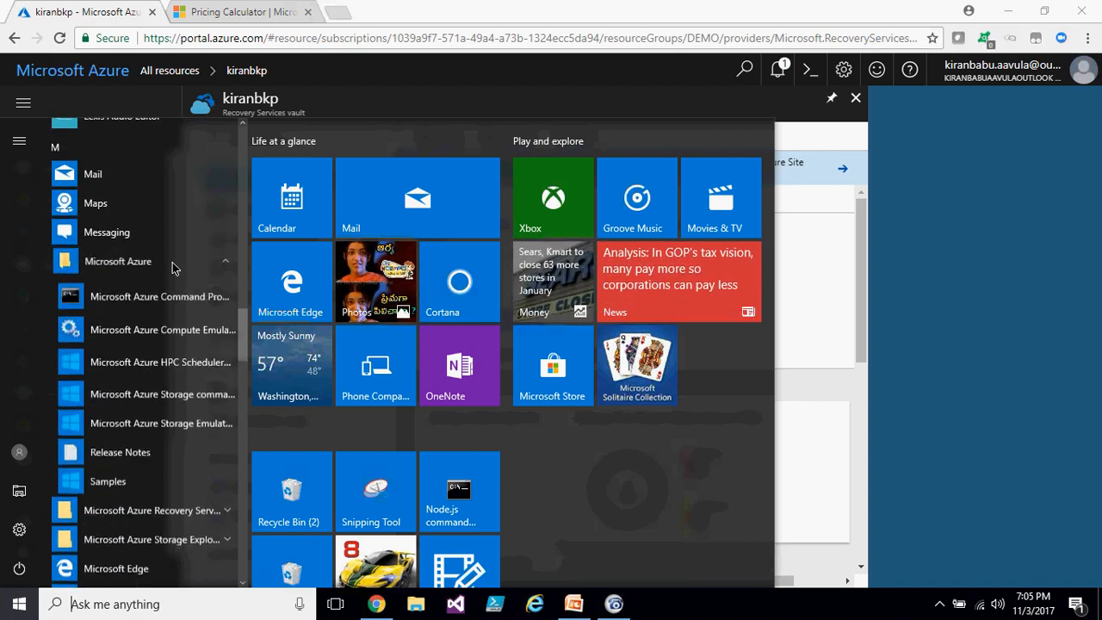
{"action": "left_click", "coordinate": [173, 262]}
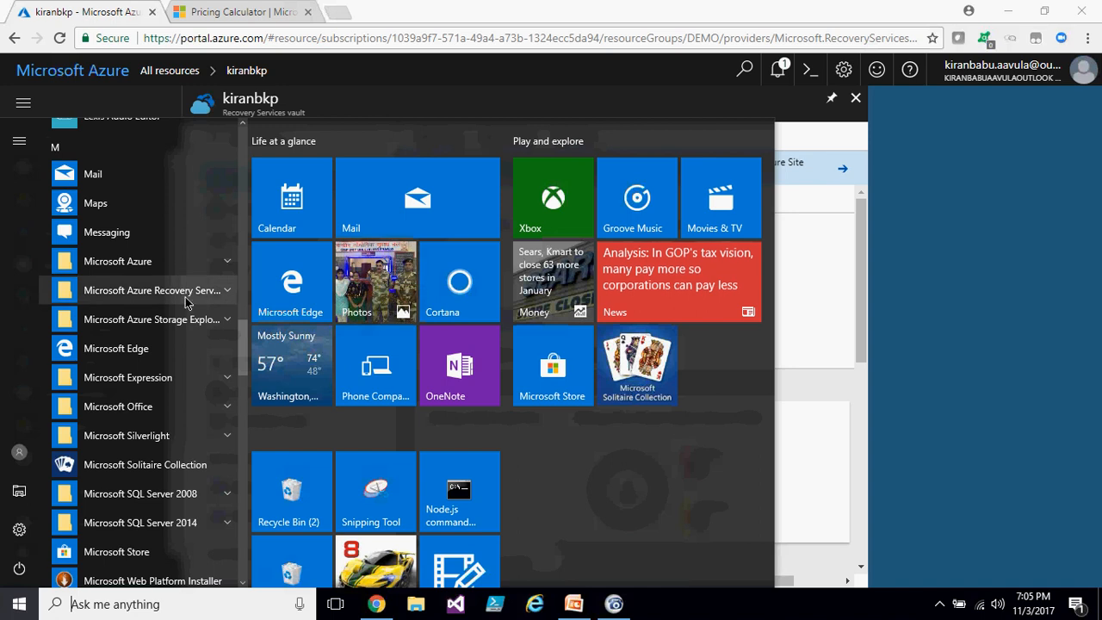
{"action": "scroll", "coordinate": [177, 444], "scroll_direction": "down", "scroll_amount": 4}
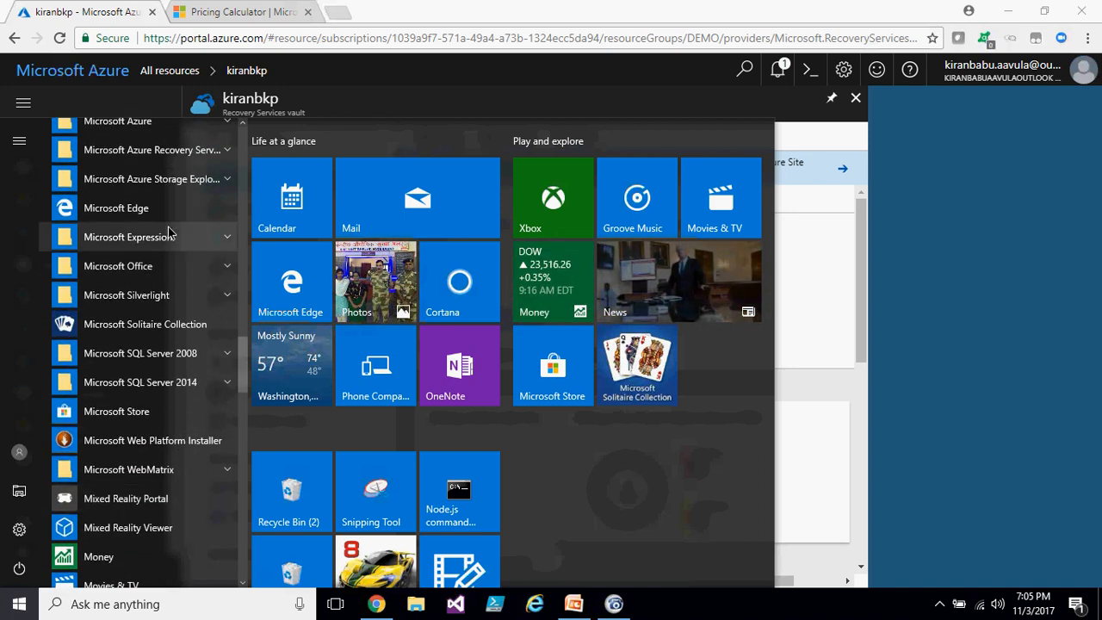
{"action": "left_click", "coordinate": [196, 152]}
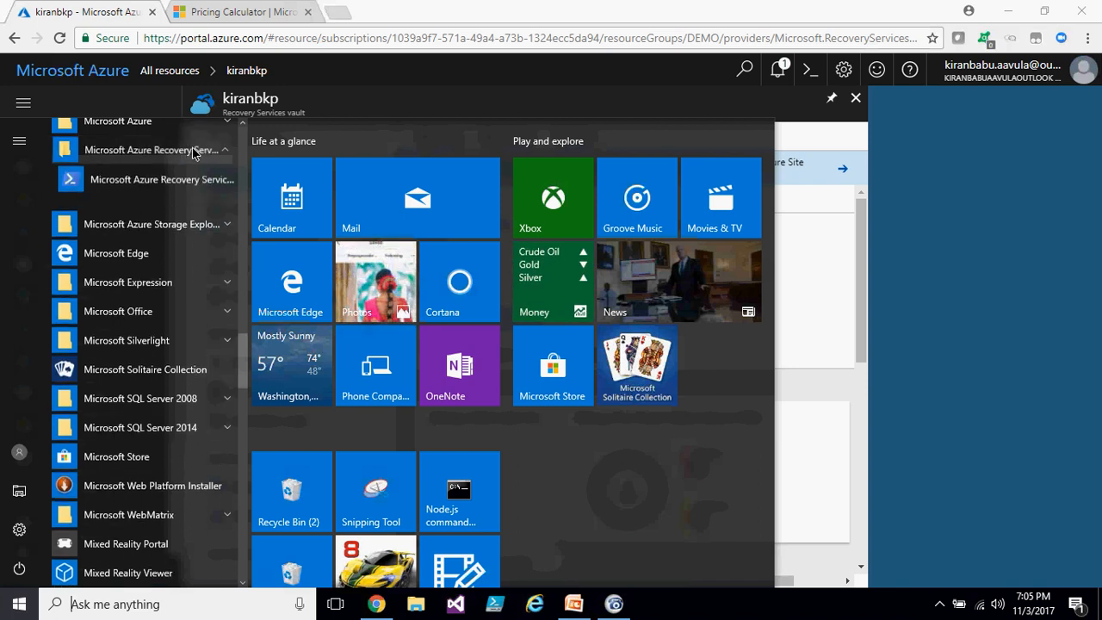
{"action": "left_click", "coordinate": [175, 187]}
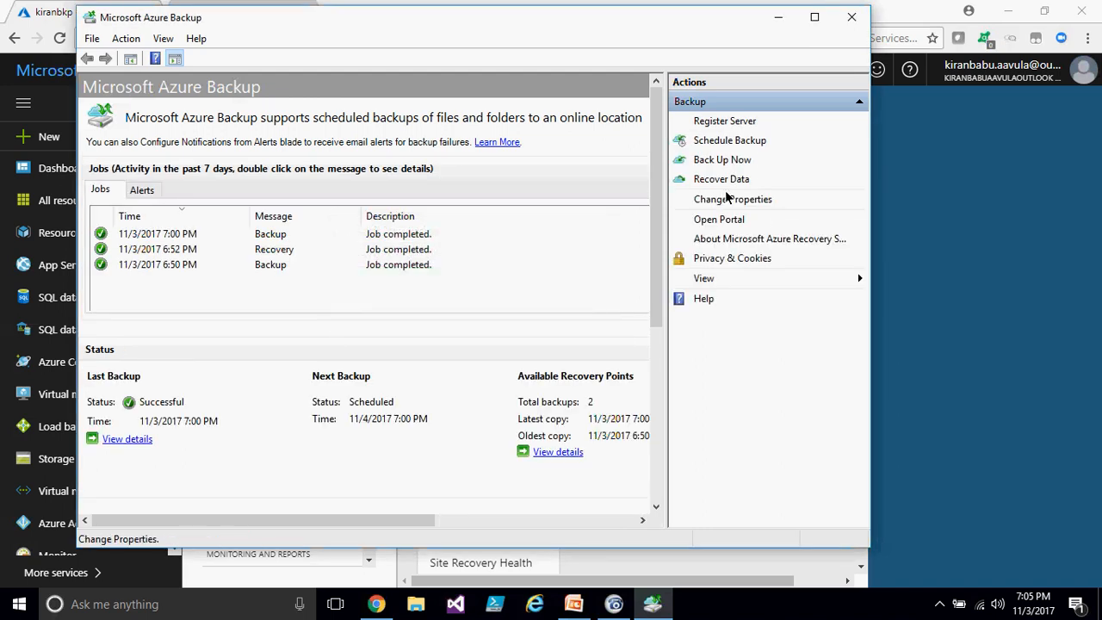
{"action": "left_click", "coordinate": [727, 125]}
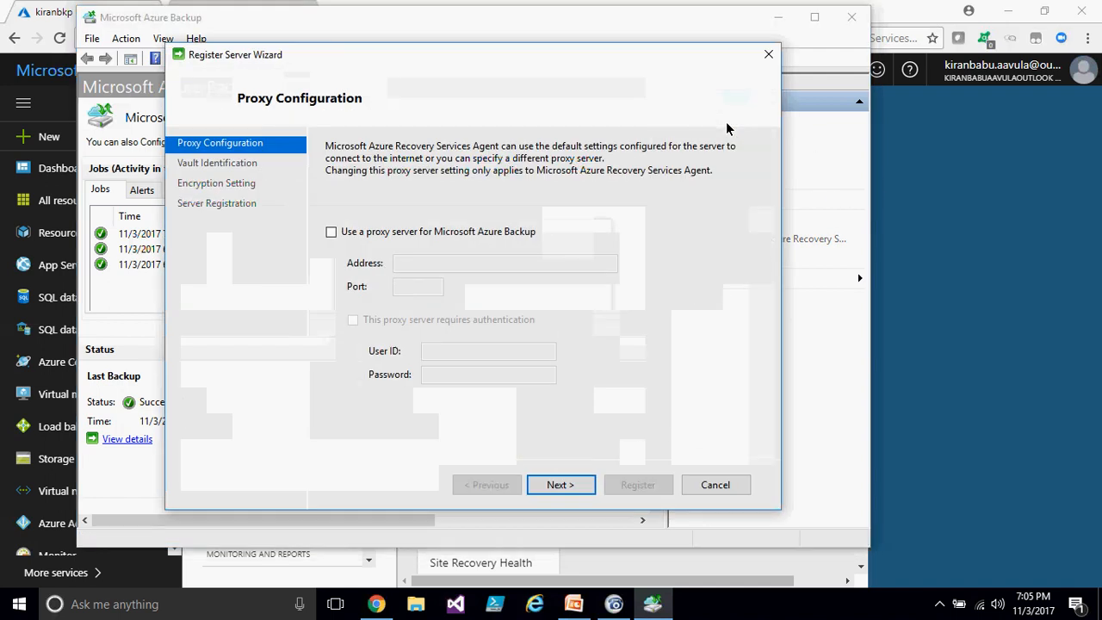
{"action": "left_click", "coordinate": [547, 485]}
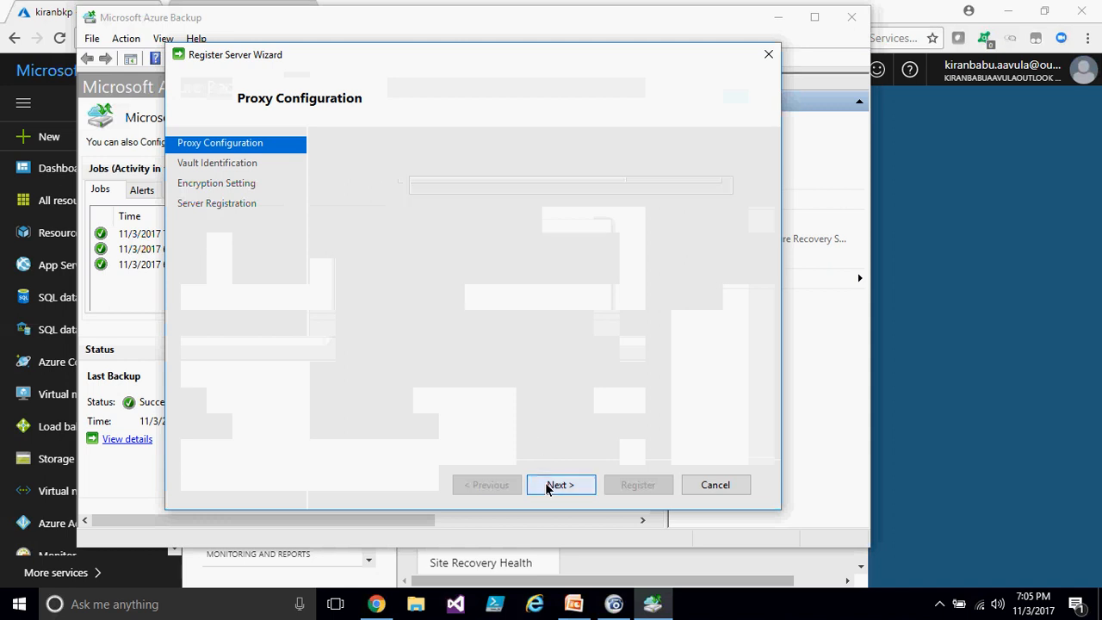
{"action": "left_click", "coordinate": [714, 485]}
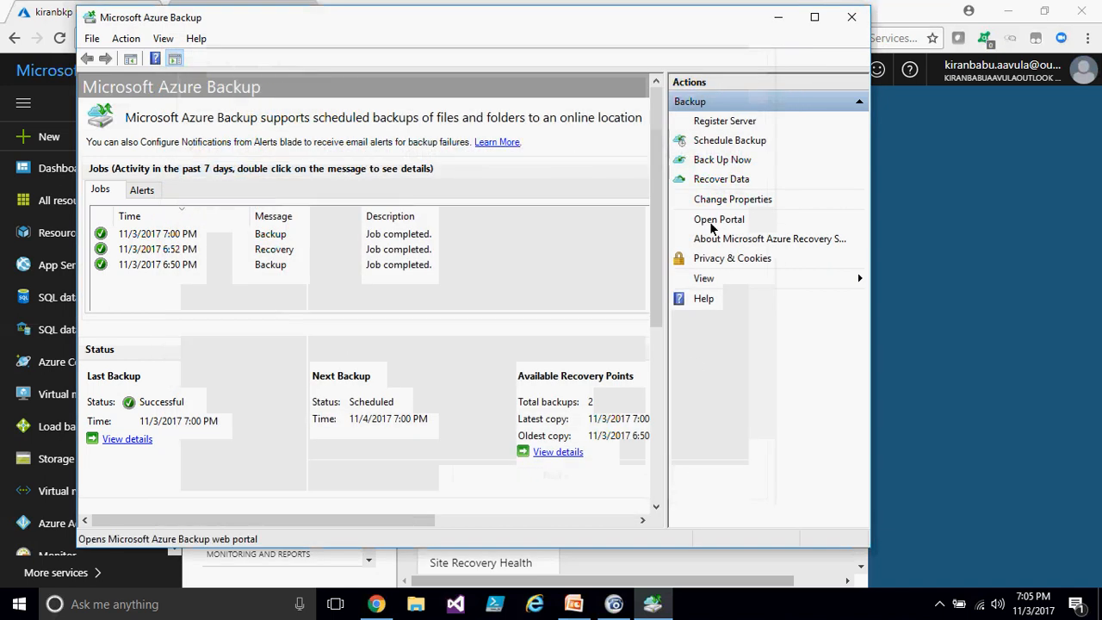
- Stop the scheduled backup and choose to delete all stored backups in the Schedule Backup wizard, then finish
{"action": "left_click", "coordinate": [717, 141]}
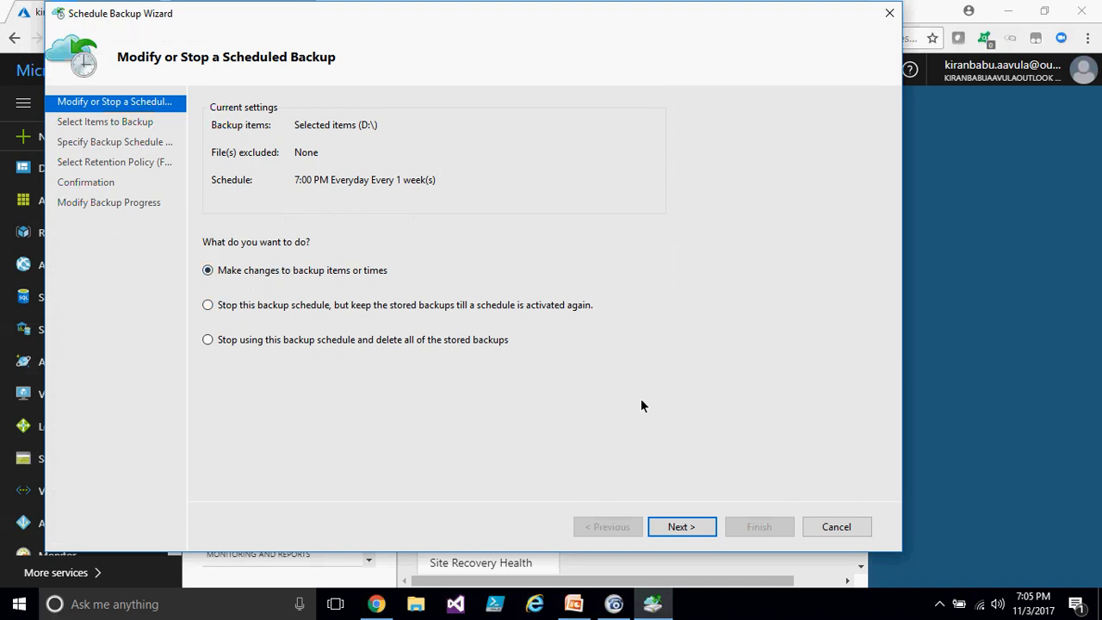
{"action": "left_click", "coordinate": [208, 306]}
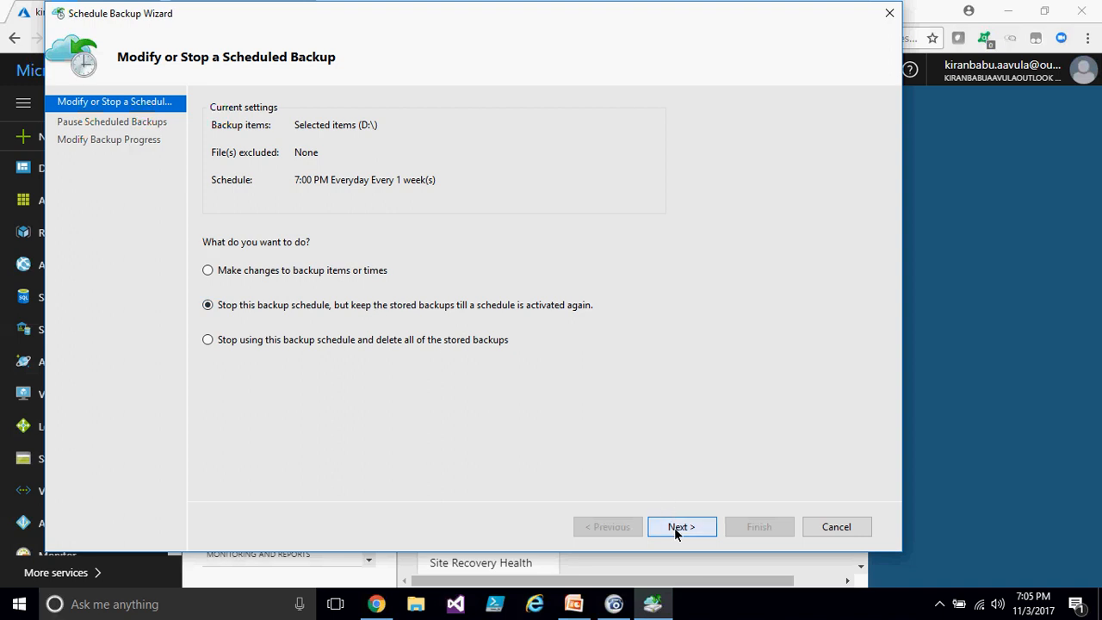
{"action": "left_click", "coordinate": [256, 344]}
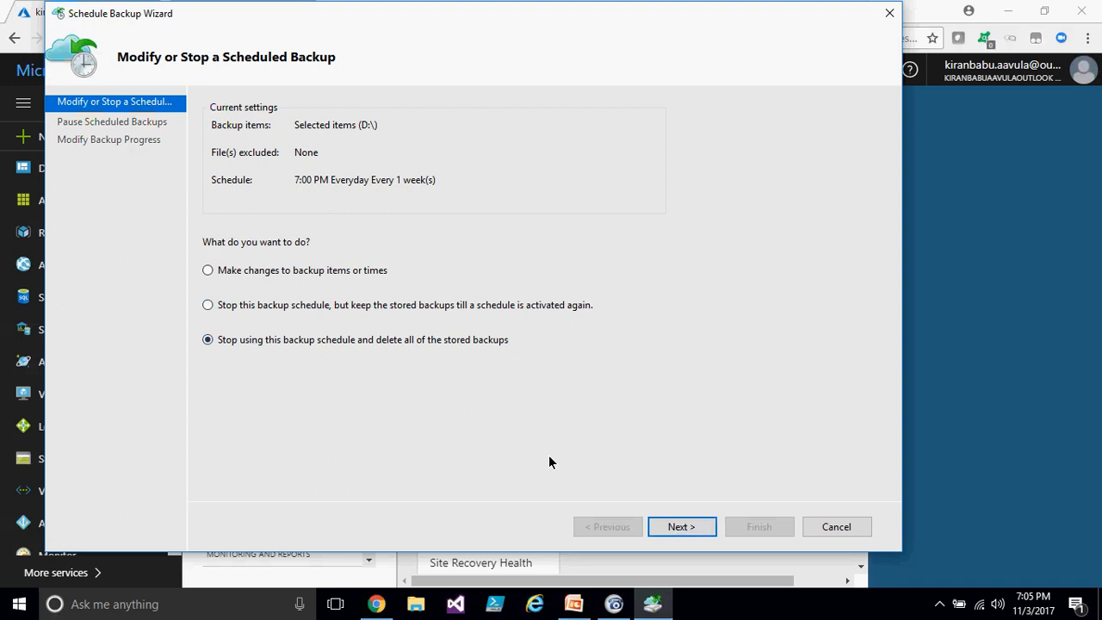
{"action": "left_click", "coordinate": [703, 536]}
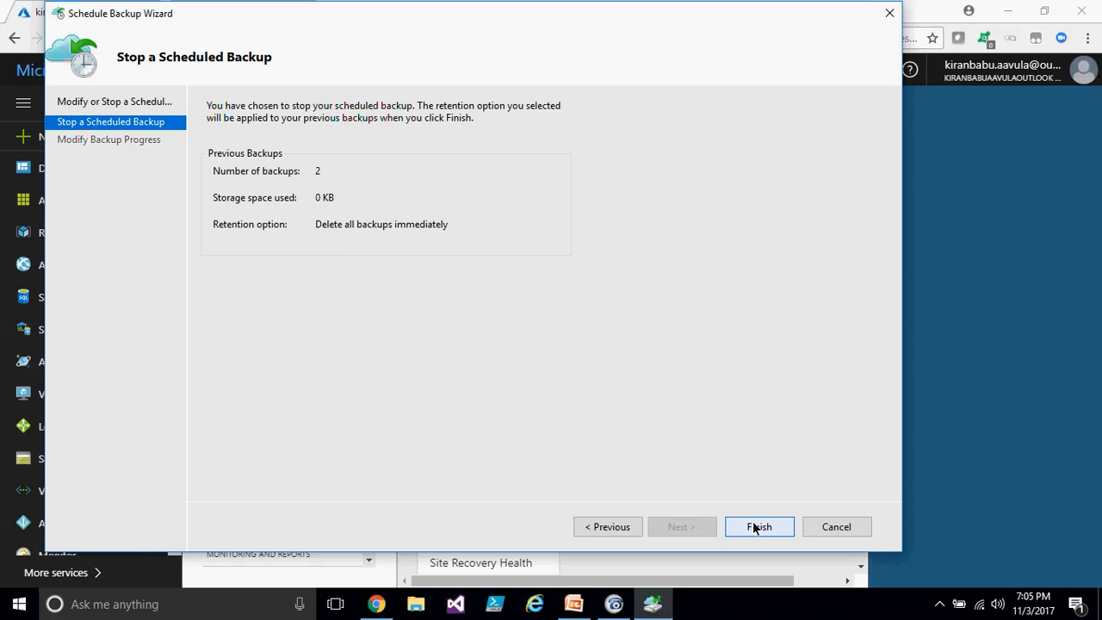
{"action": "left_click", "coordinate": [754, 528]}
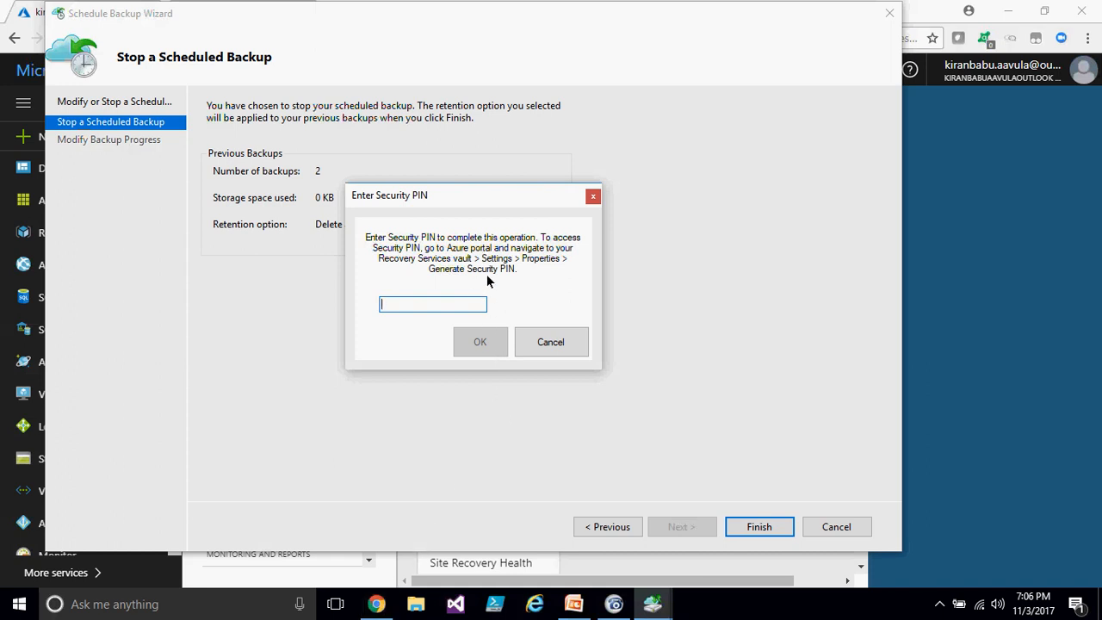
- Generate a security PIN from the kiranbkp vault's Properties in the portal and copy it
{"action": "left_click", "coordinate": [374, 606]}
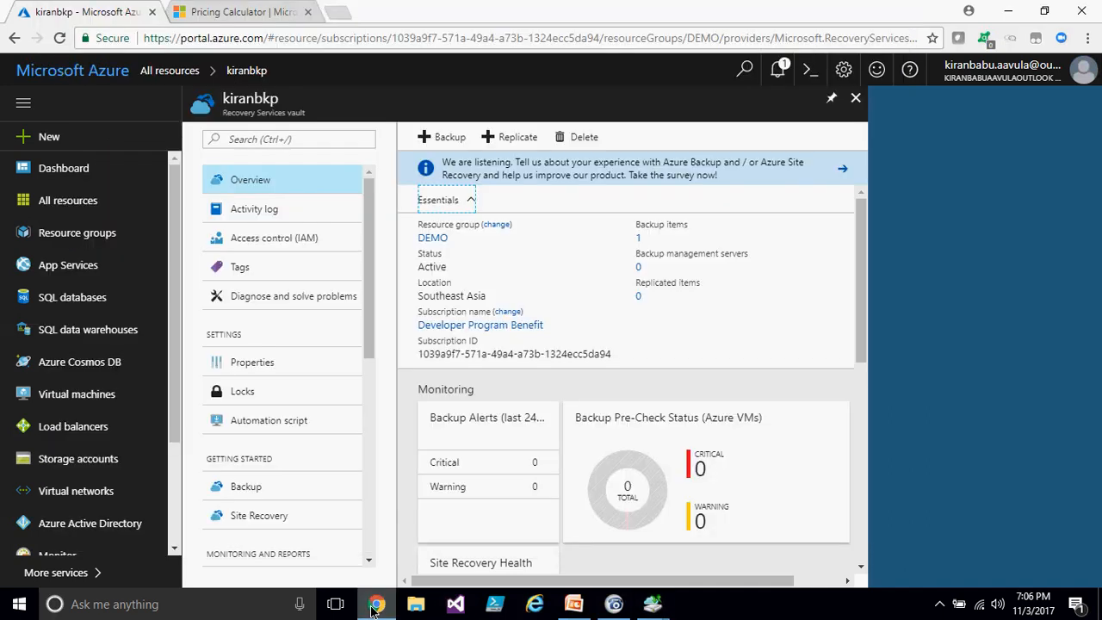
{"action": "left_click", "coordinate": [264, 365]}
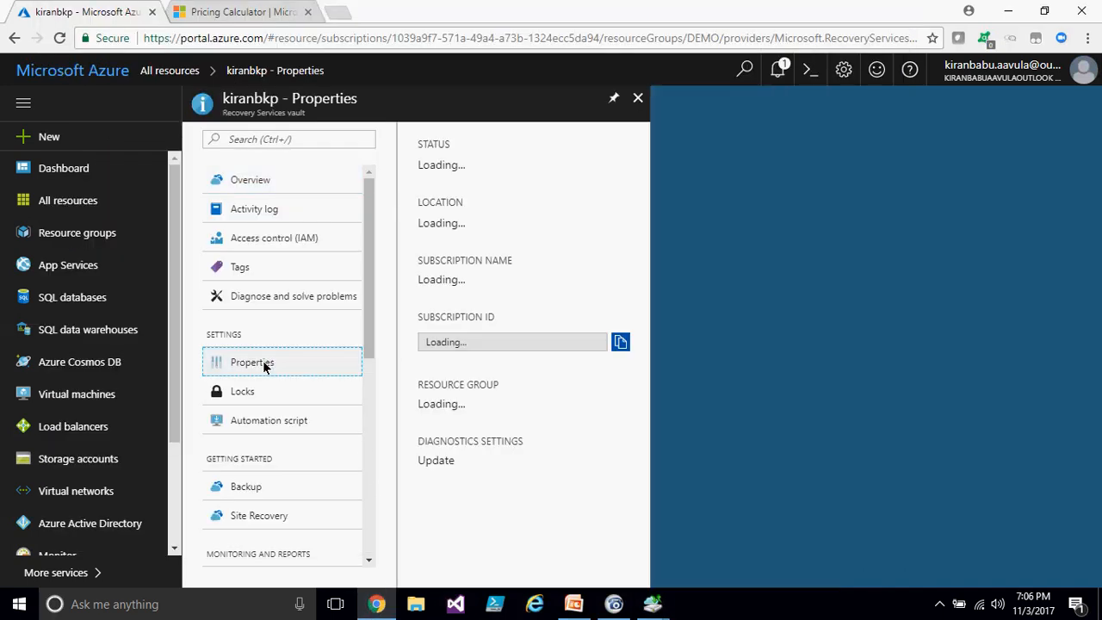
{"action": "mouse_move", "coordinate": [647, 601]}
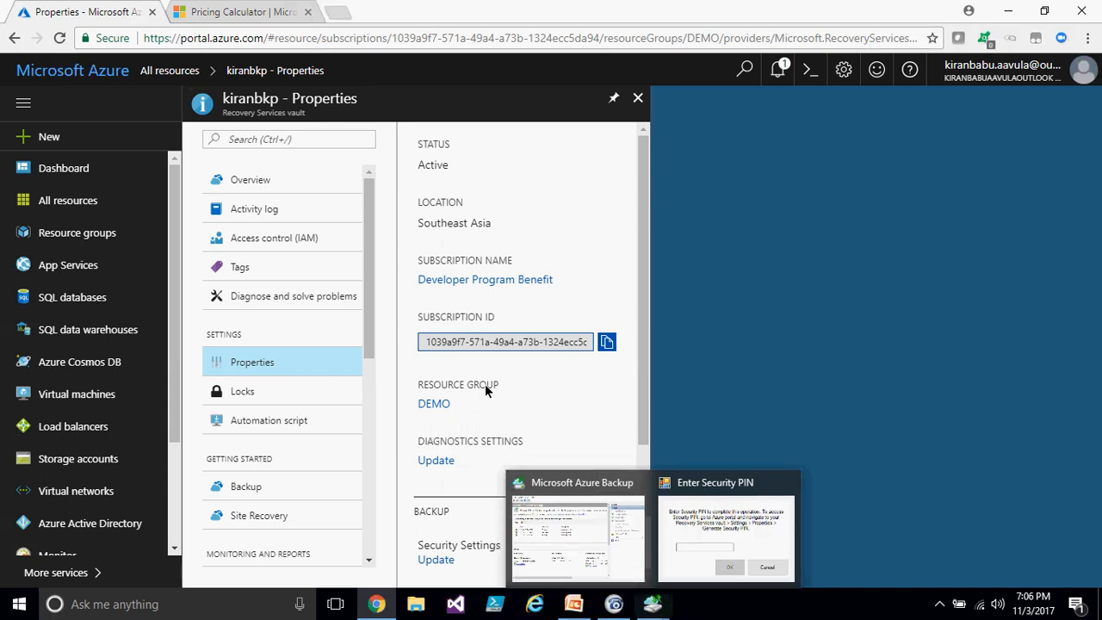
{"action": "scroll", "coordinate": [582, 372], "scroll_direction": "down", "scroll_amount": 2}
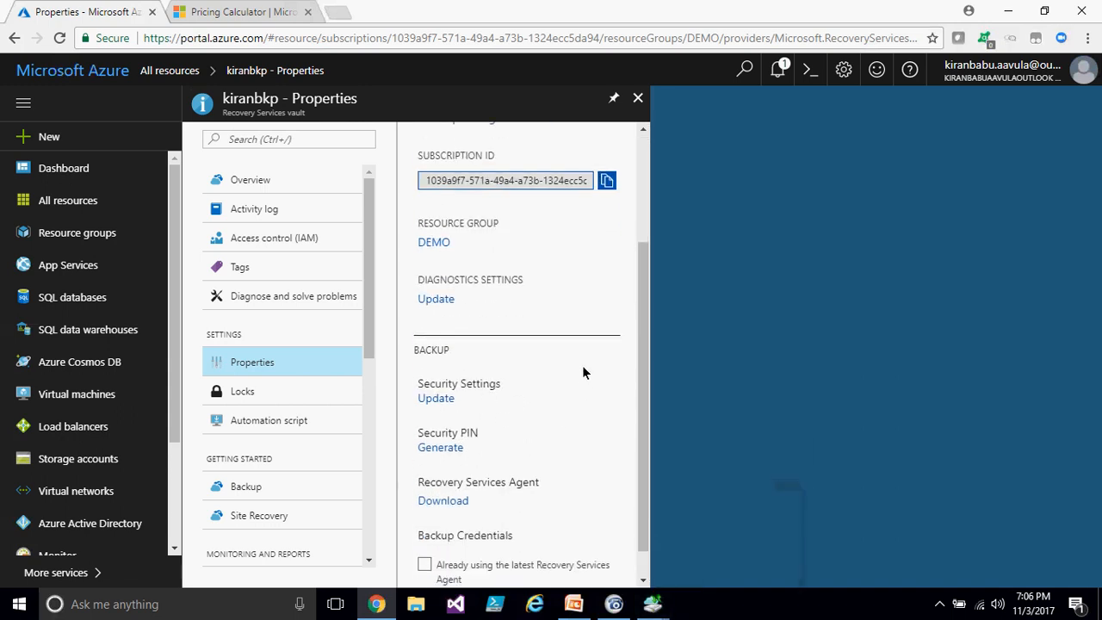
{"action": "double_click", "coordinate": [448, 447]}
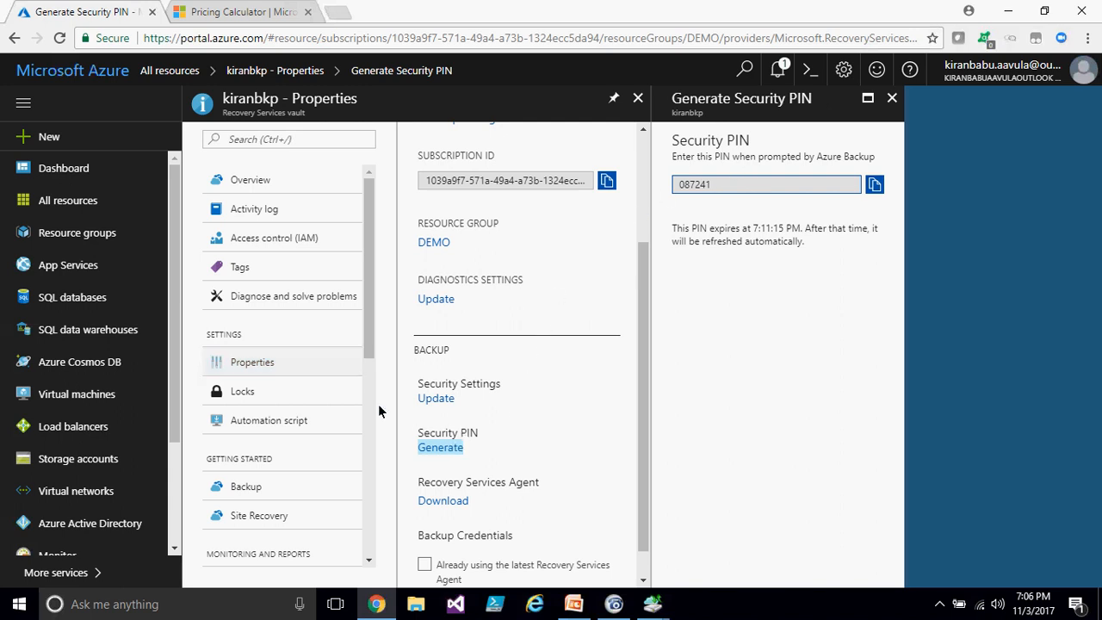
{"action": "left_click", "coordinate": [269, 362]}
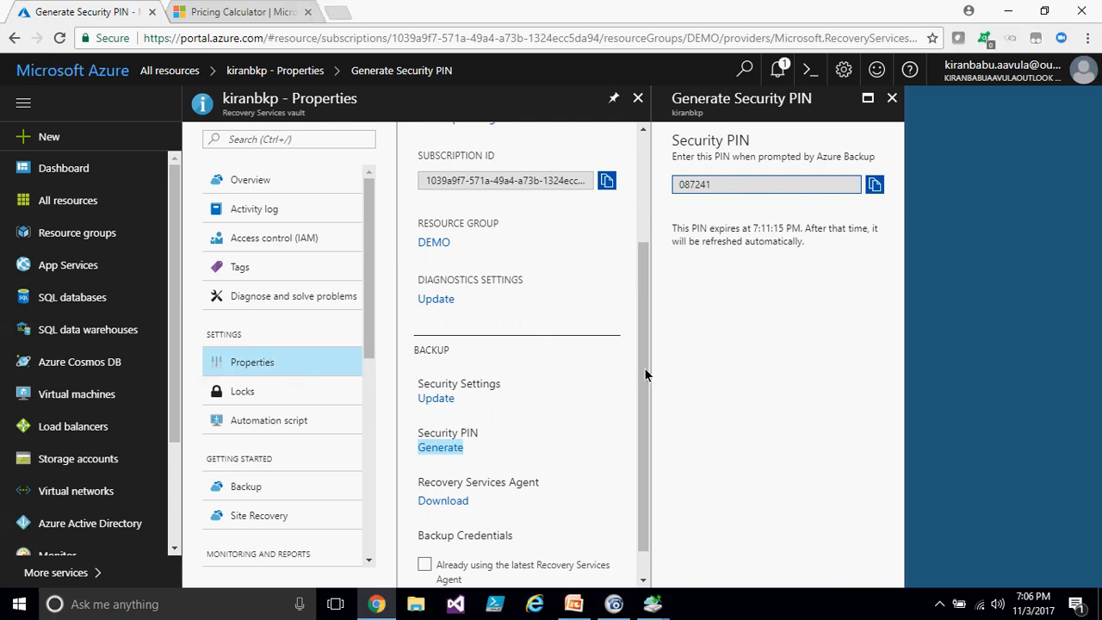
{"action": "left_click", "coordinate": [874, 184]}
{"action": "mouse_move", "coordinate": [656, 609]}
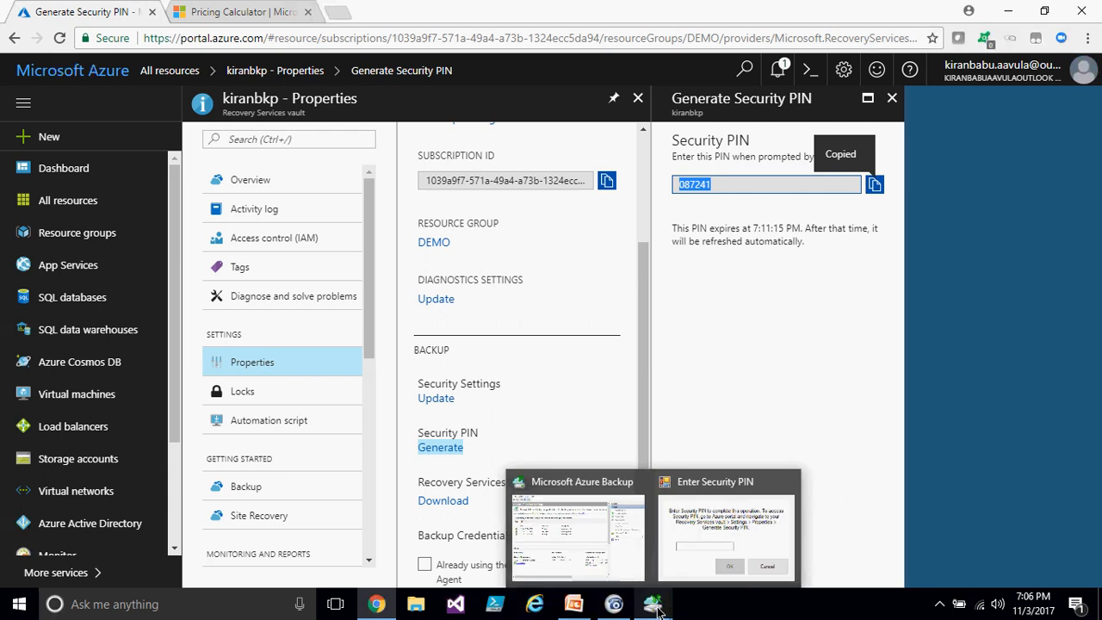
- Paste the security PIN into the backup agent's PIN prompt and confirm
{"action": "left_click", "coordinate": [689, 537]}
{"action": "key", "text": "ctrl+v"}
{"action": "left_click", "coordinate": [481, 343]}
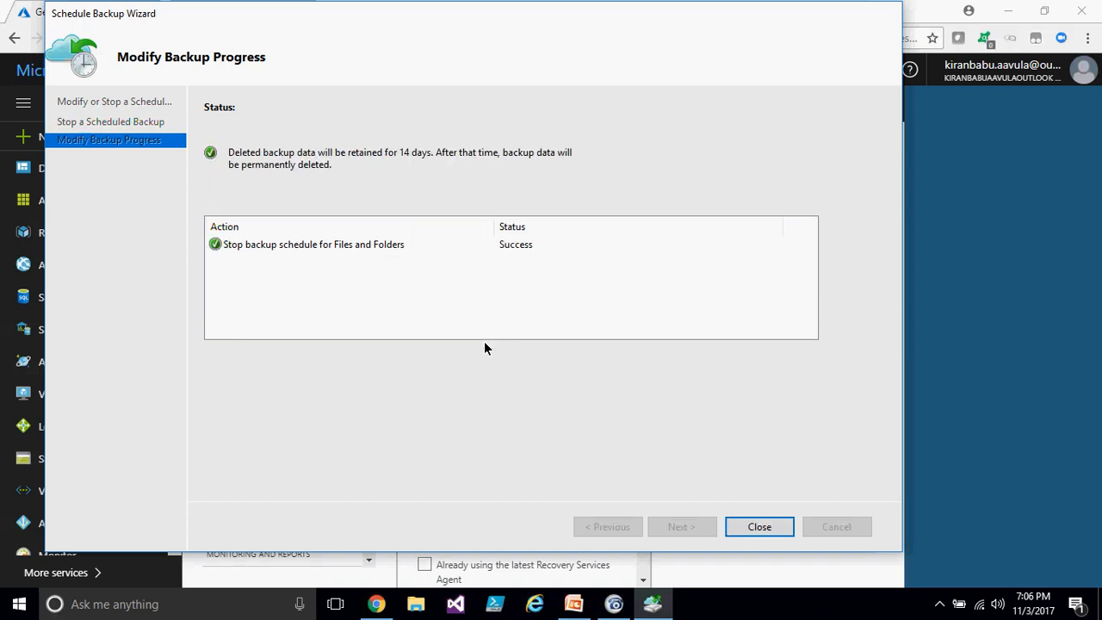
- Close the Schedule Backup wizard and the Microsoft Azure Backup window
{"action": "left_click", "coordinate": [777, 532]}
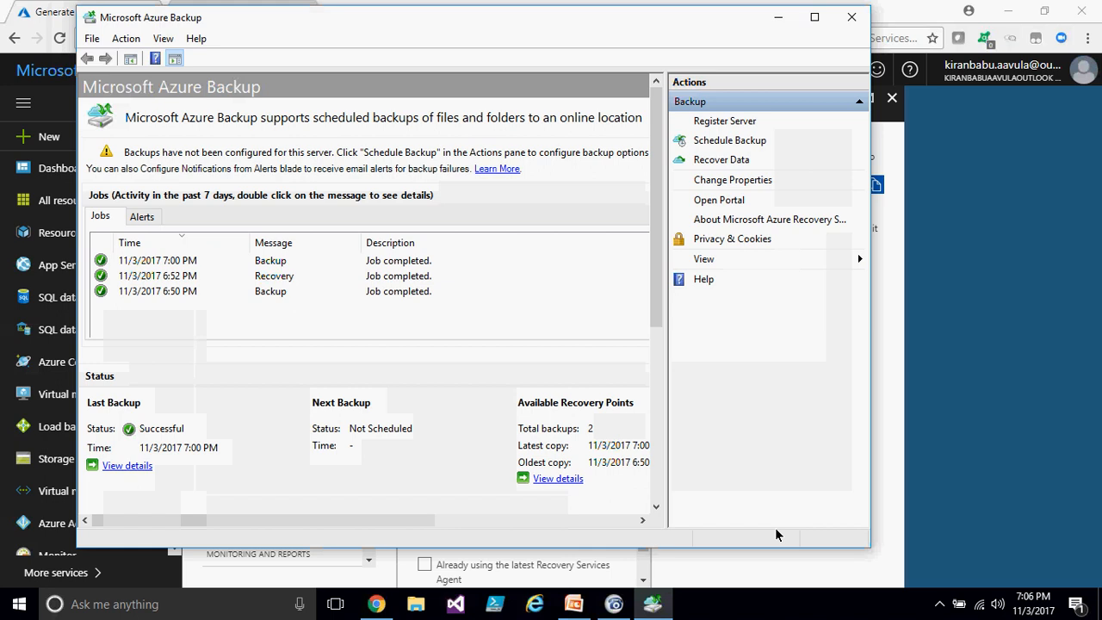
{"action": "left_click", "coordinate": [851, 19]}
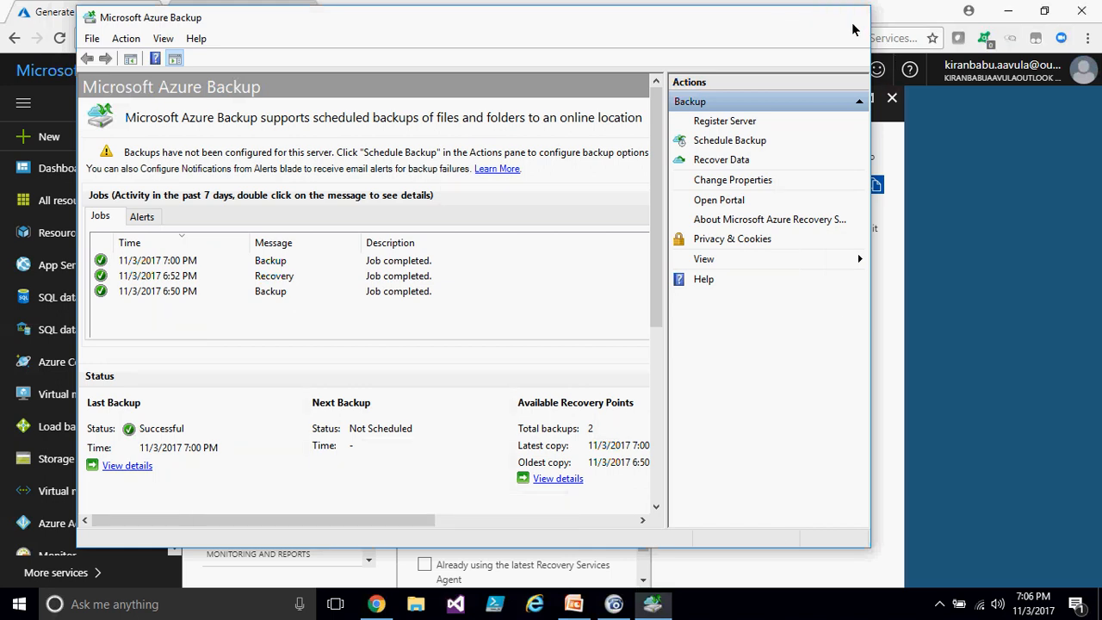
- Close the PIN and Properties blades and reopen the kiranbkp vault from All resources
{"action": "left_click", "coordinate": [891, 99]}
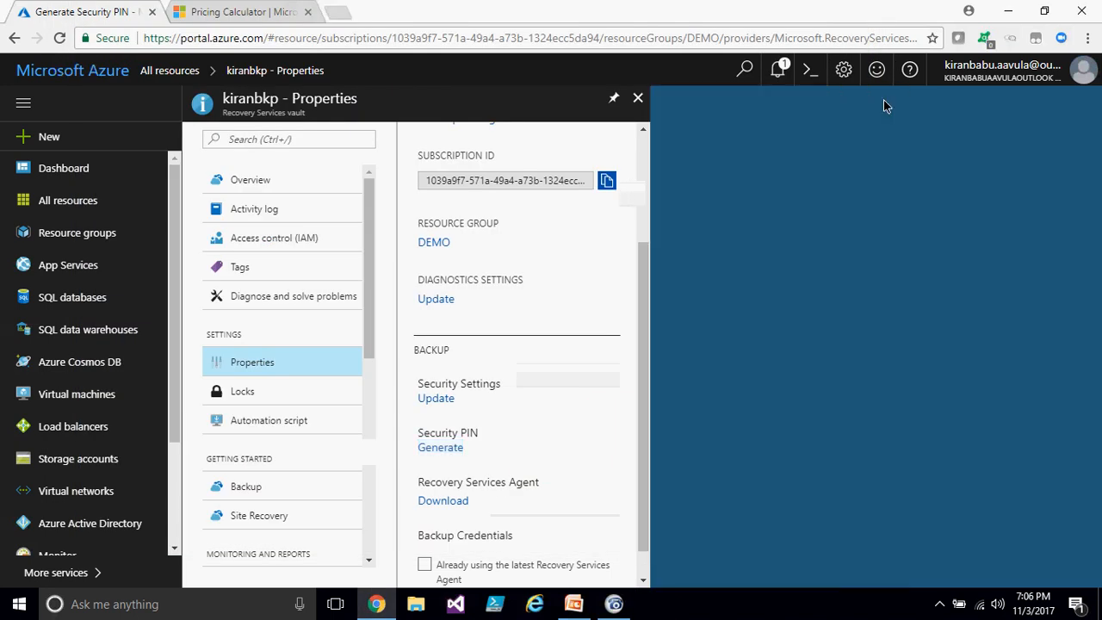
{"action": "left_click", "coordinate": [638, 98]}
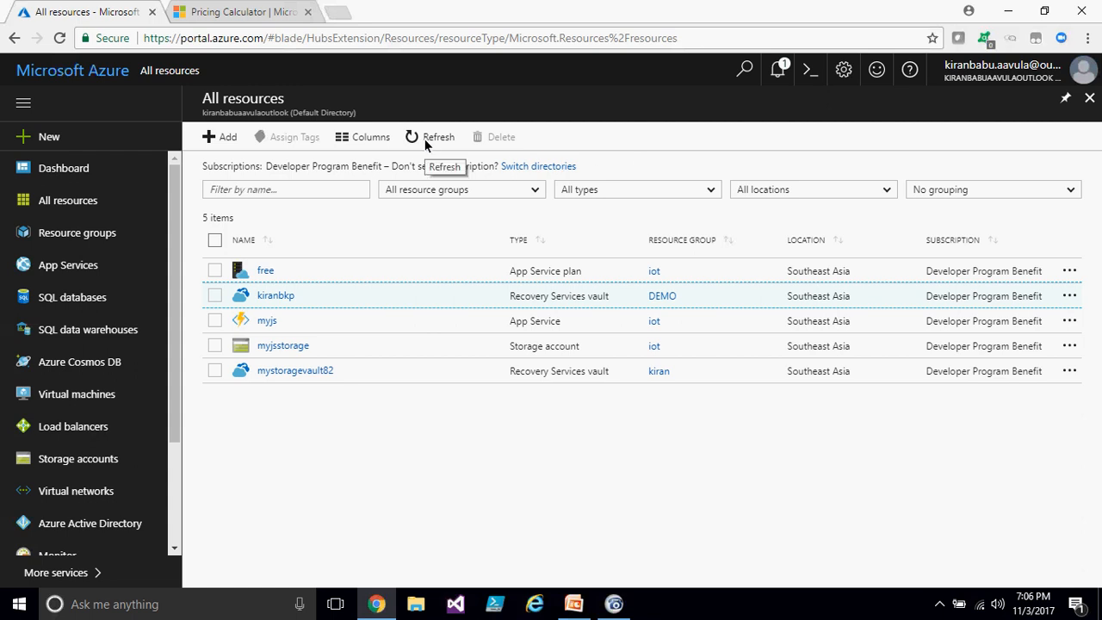
{"action": "left_click", "coordinate": [269, 296]}
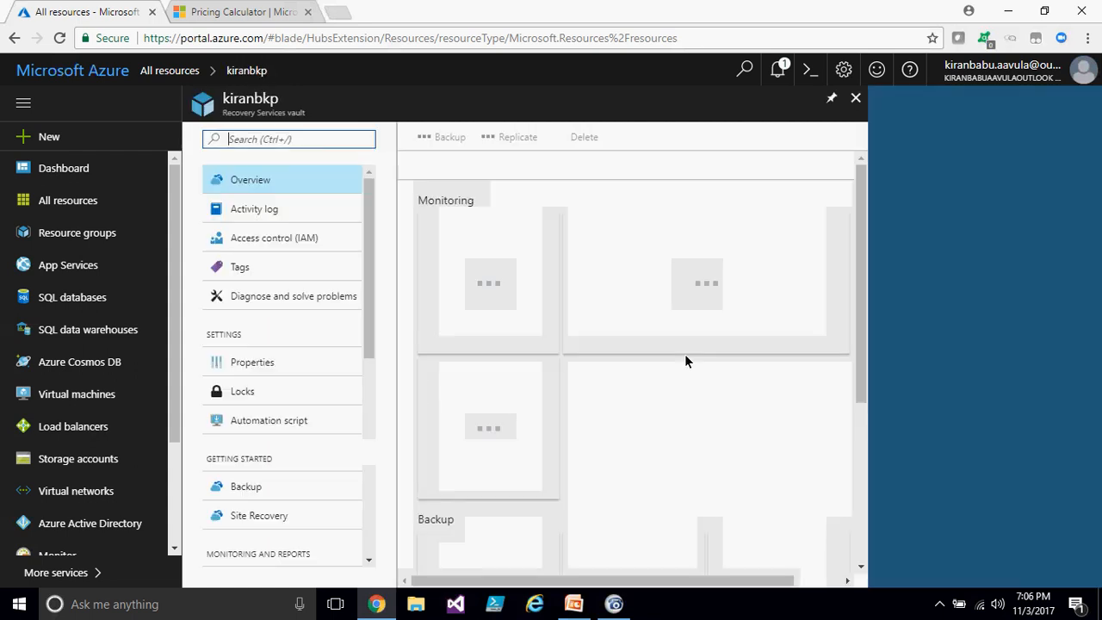
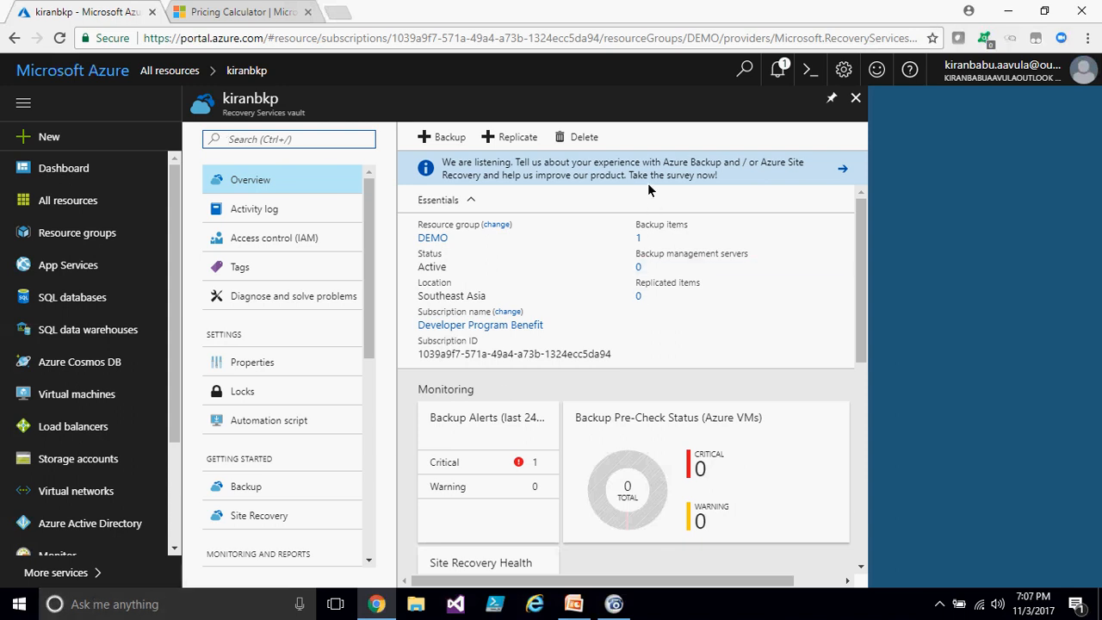
- Browse the Storage category of the Azure Marketplace
{"action": "scroll", "coordinate": [298, 374], "scroll_direction": "down", "scroll_amount": 5}
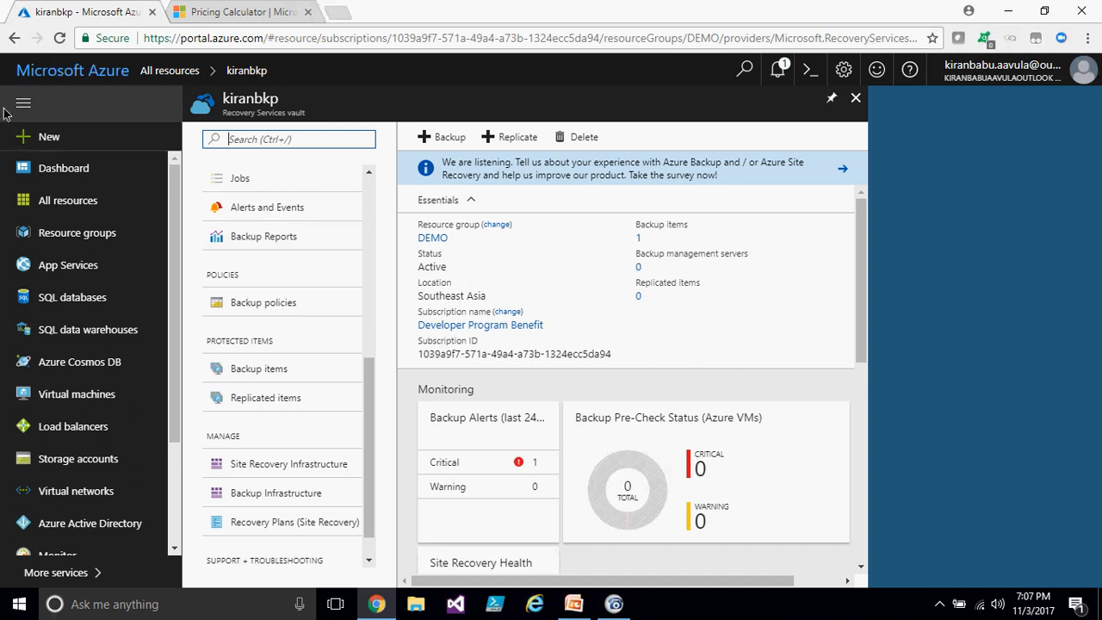
{"action": "left_click", "coordinate": [38, 140]}
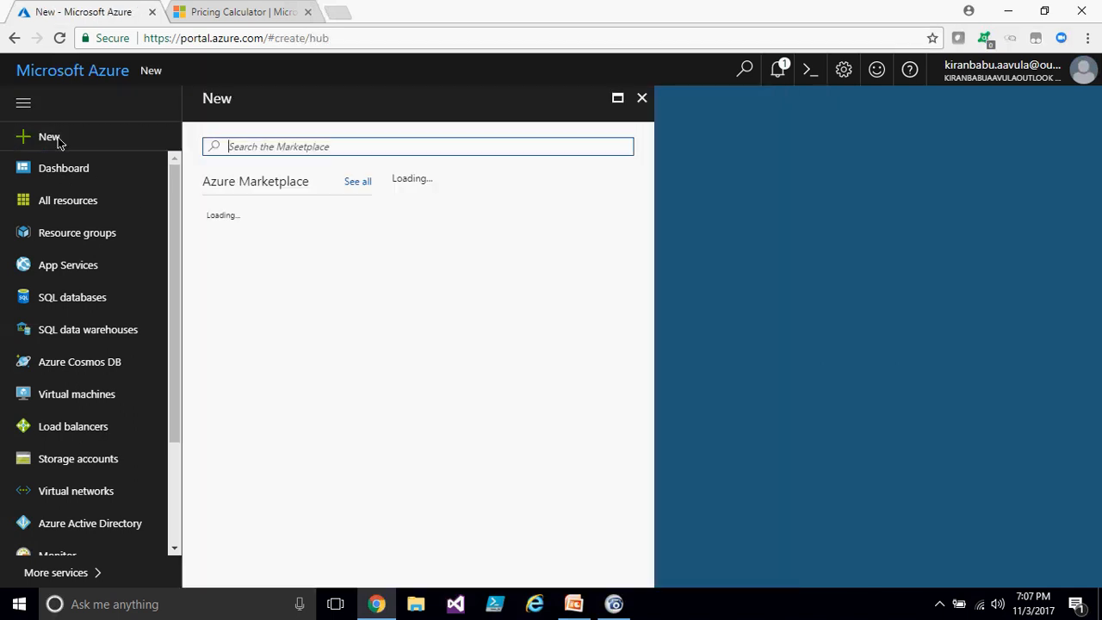
{"action": "left_click", "coordinate": [268, 295]}
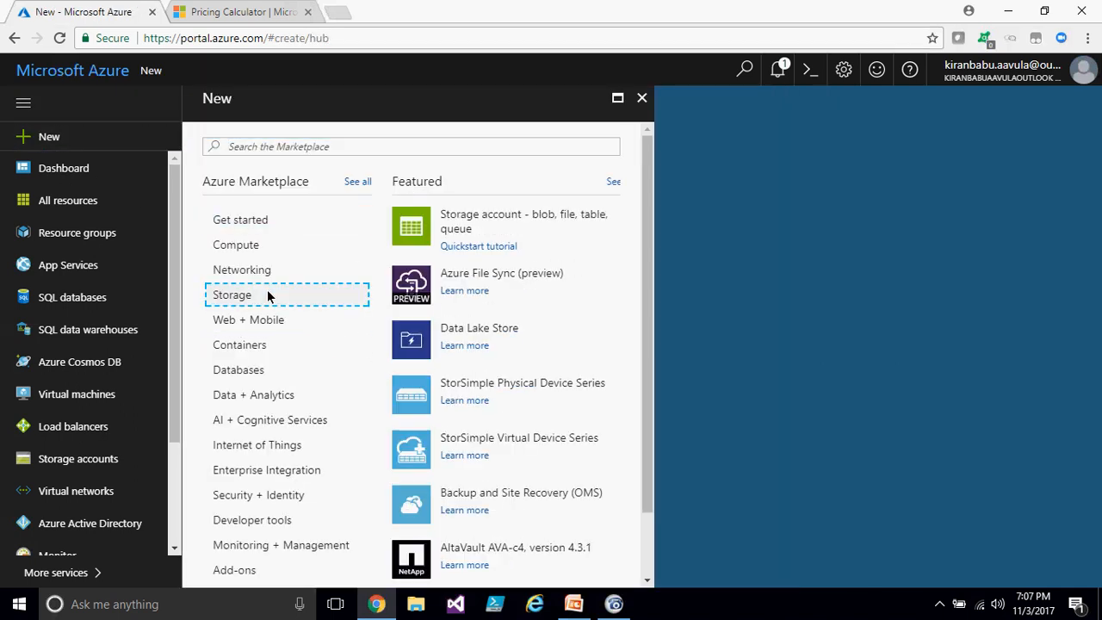
{"action": "scroll", "coordinate": [554, 425], "scroll_direction": "down", "scroll_amount": 1}
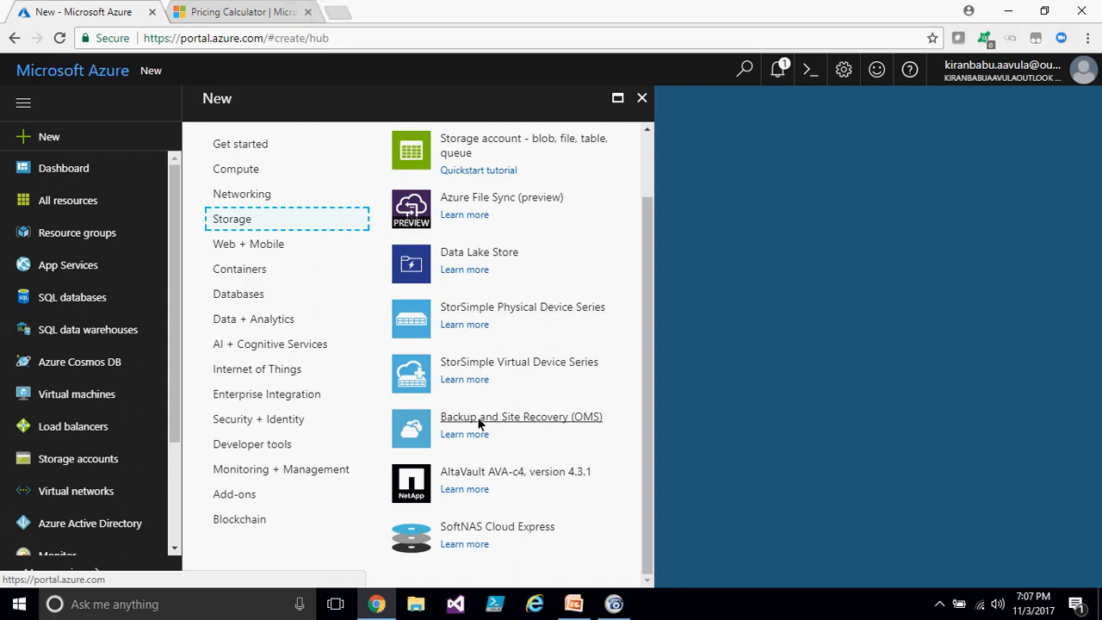
{"action": "left_click", "coordinate": [480, 475]}
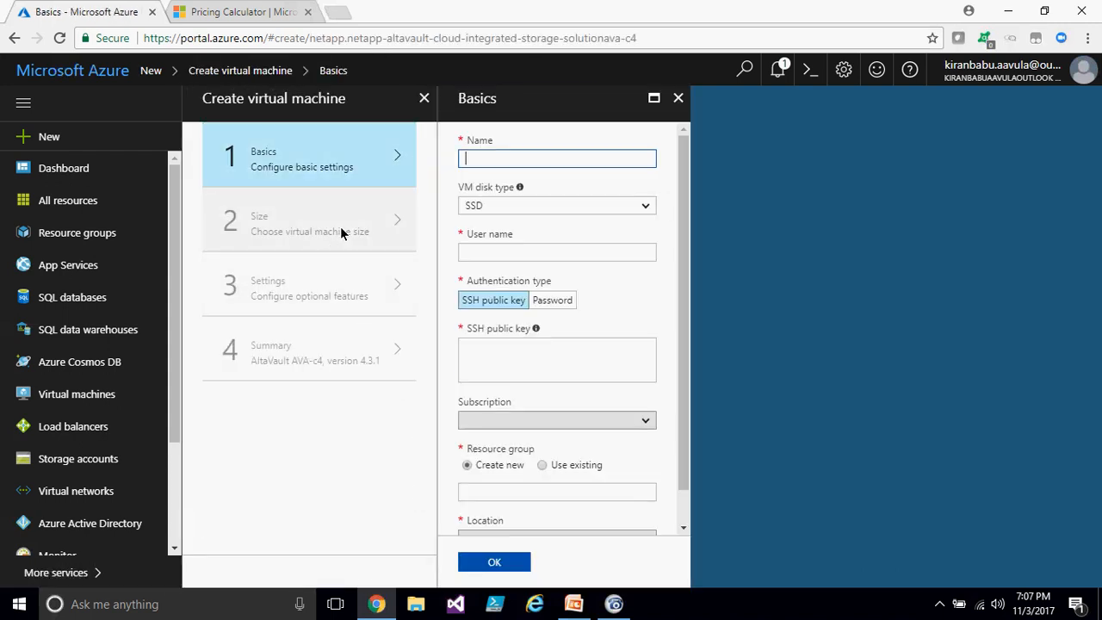
{"action": "scroll", "coordinate": [594, 361], "scroll_direction": "down", "scroll_amount": 2}
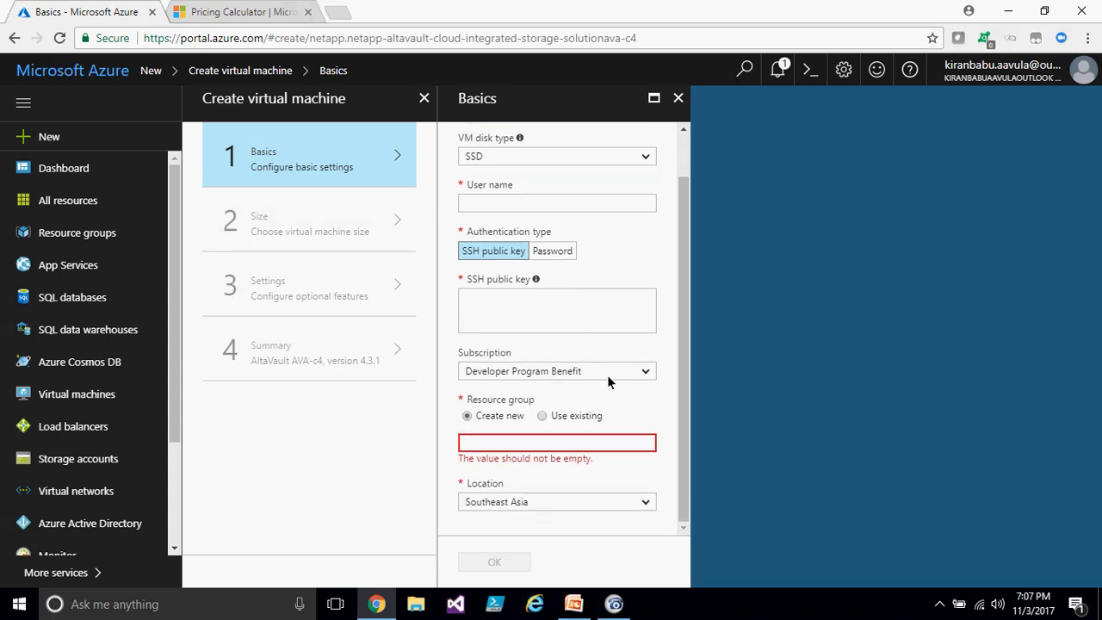
{"action": "scroll", "coordinate": [598, 337], "scroll_direction": "up", "scroll_amount": 2}
{"action": "left_click", "coordinate": [677, 100]}
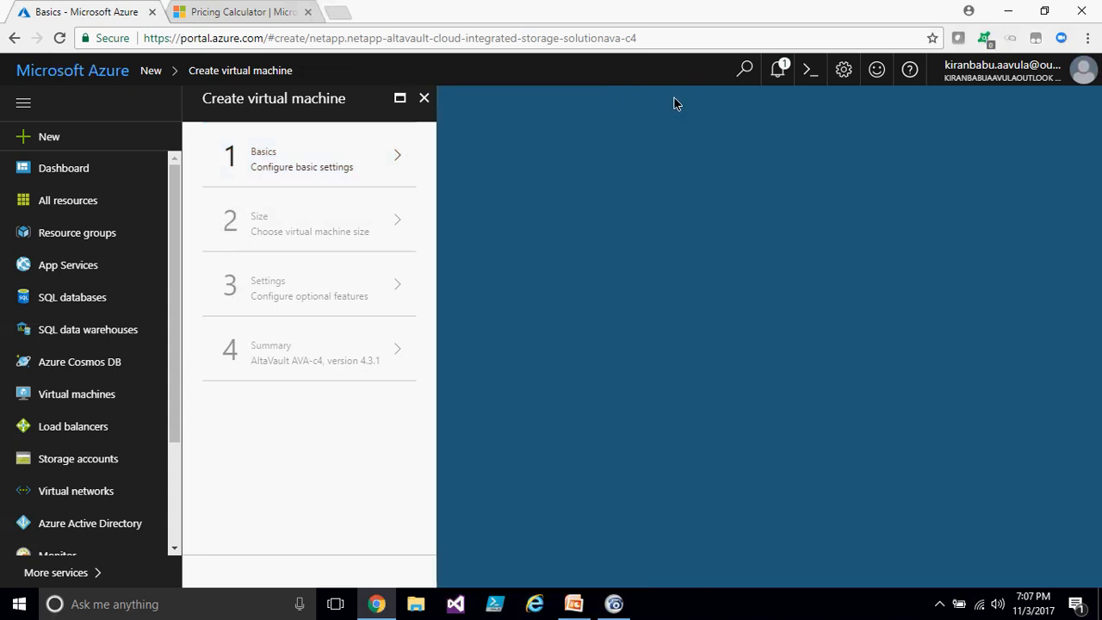
{"action": "left_click", "coordinate": [422, 99]}
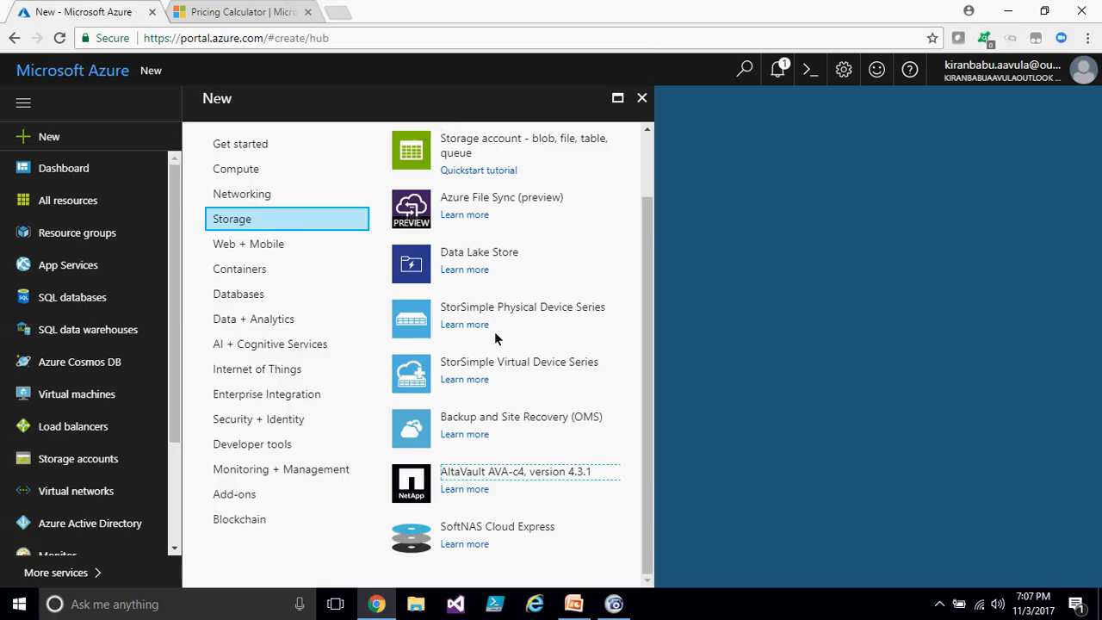
- Read the Marketplace descriptions of SoftNAS Cloud Express, AltaVault AVA-c4 and Backup and Site Recovery (OMS)
{"action": "left_click", "coordinate": [468, 544]}
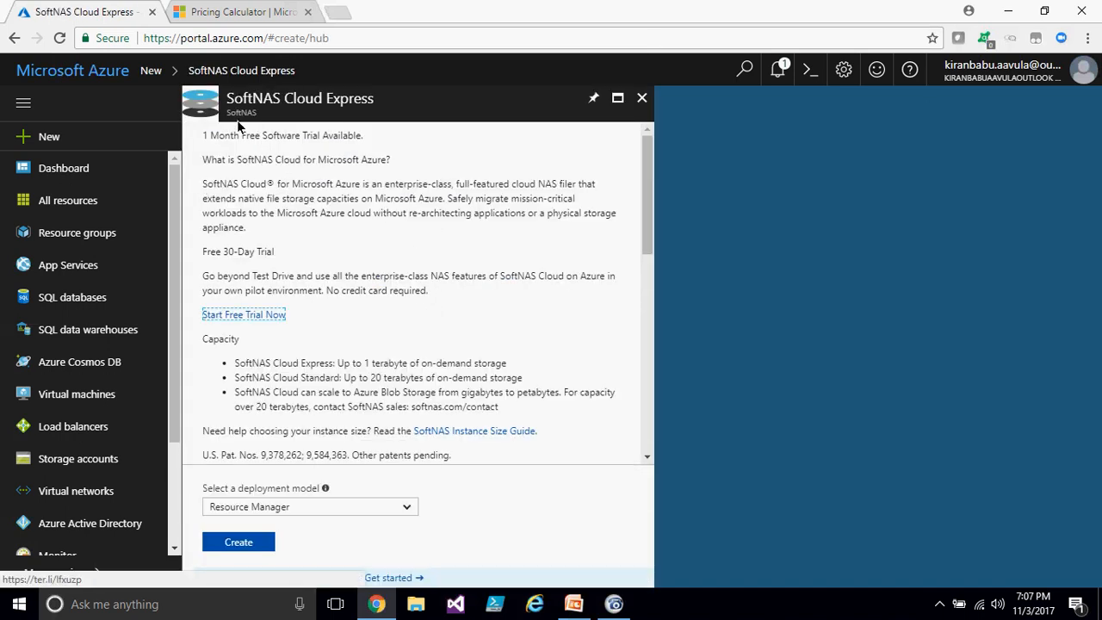
{"action": "left_click_drag", "start_coordinate": [218, 137], "coordinate": [328, 142]}
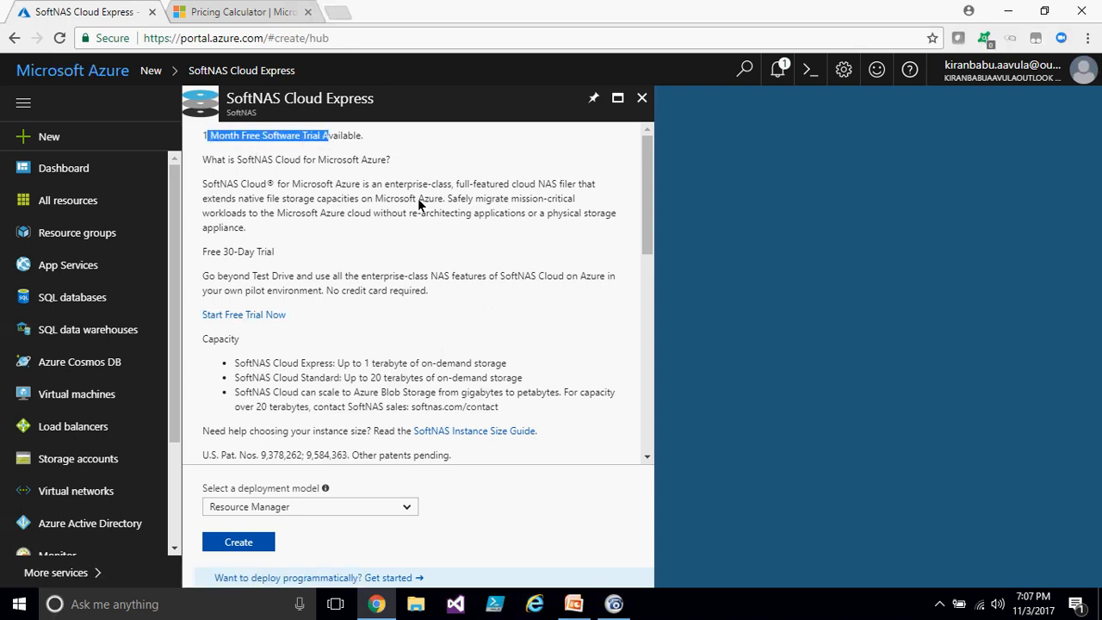
{"action": "left_click", "coordinate": [642, 97]}
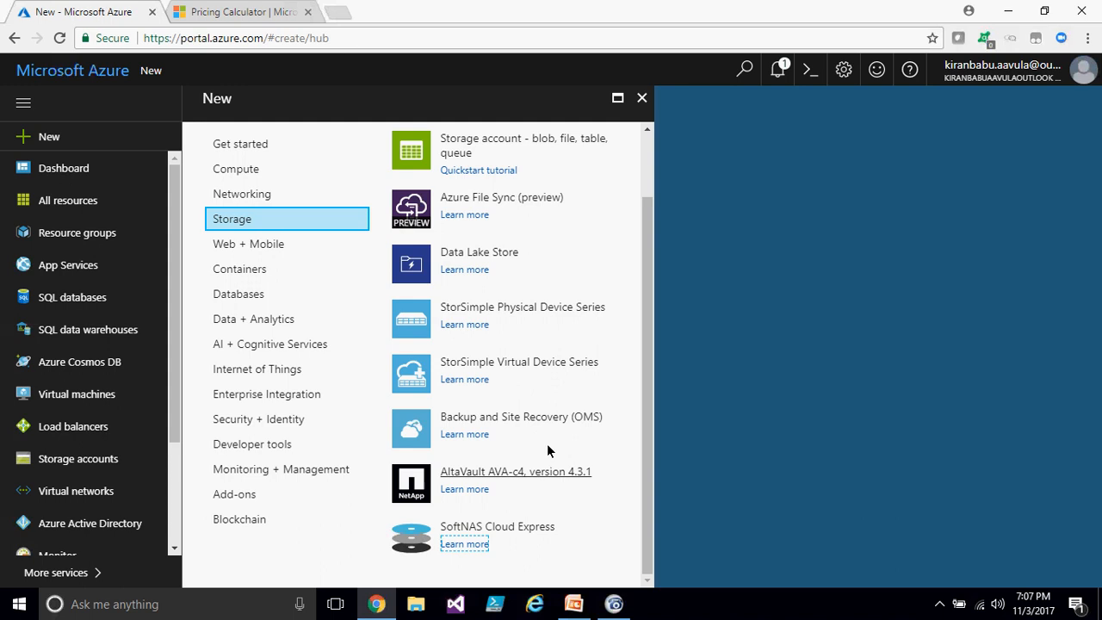
{"action": "left_click", "coordinate": [469, 487]}
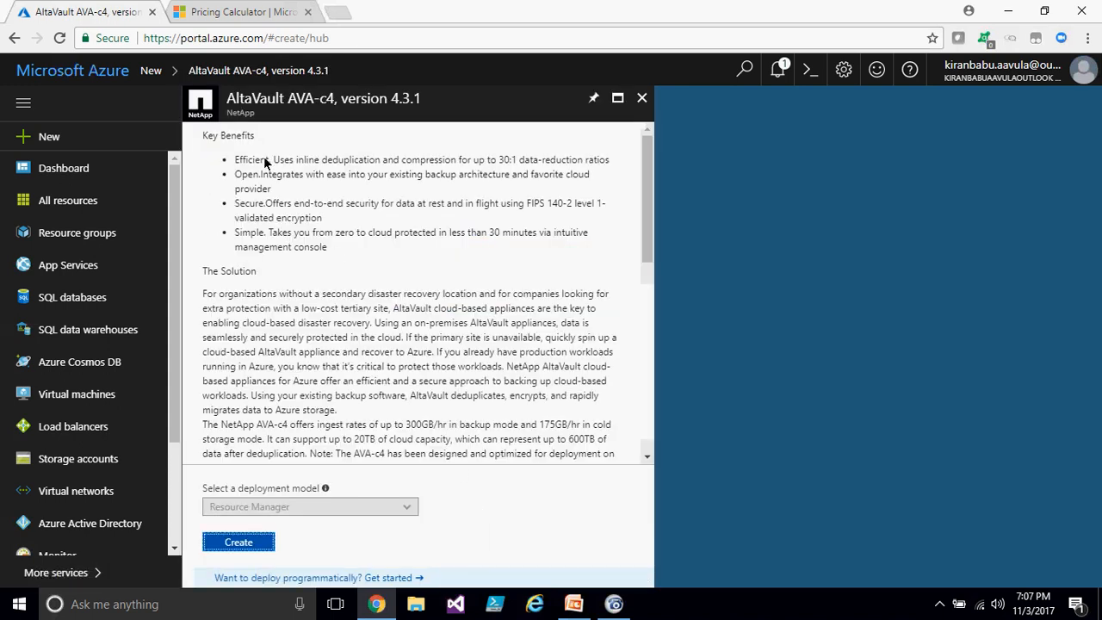
{"action": "left_click", "coordinate": [642, 97]}
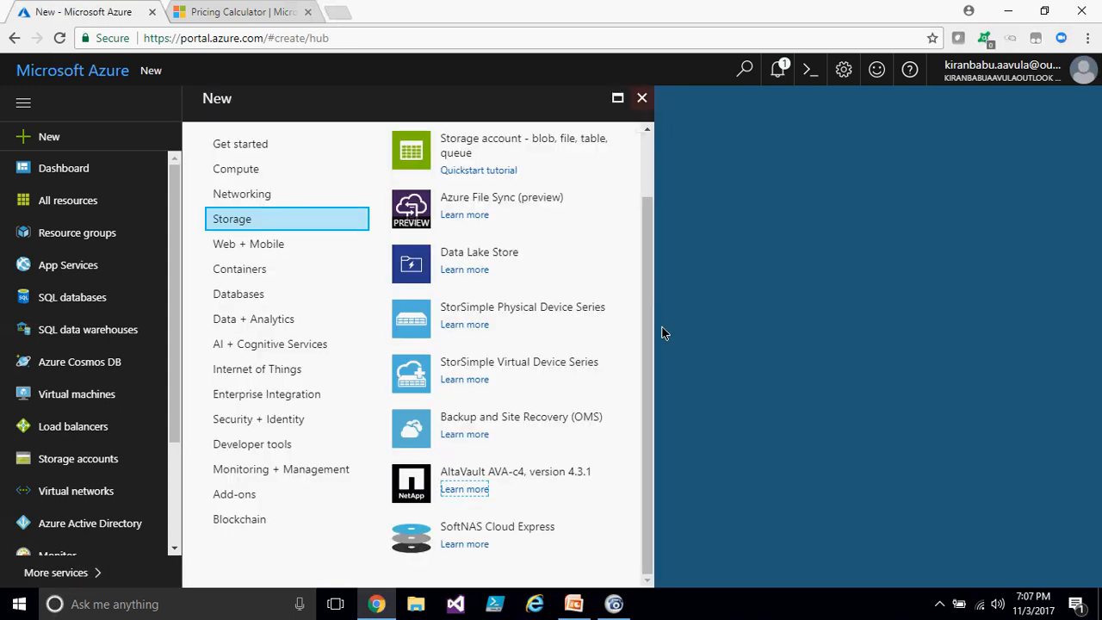
{"action": "left_click", "coordinate": [465, 434]}
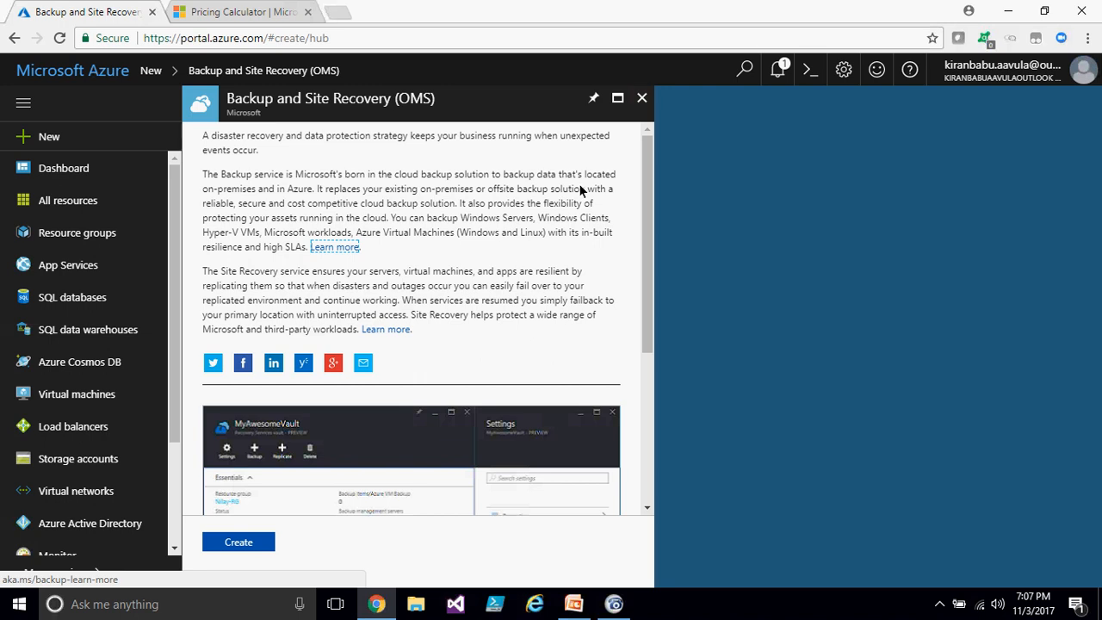
{"action": "left_click", "coordinate": [641, 98]}
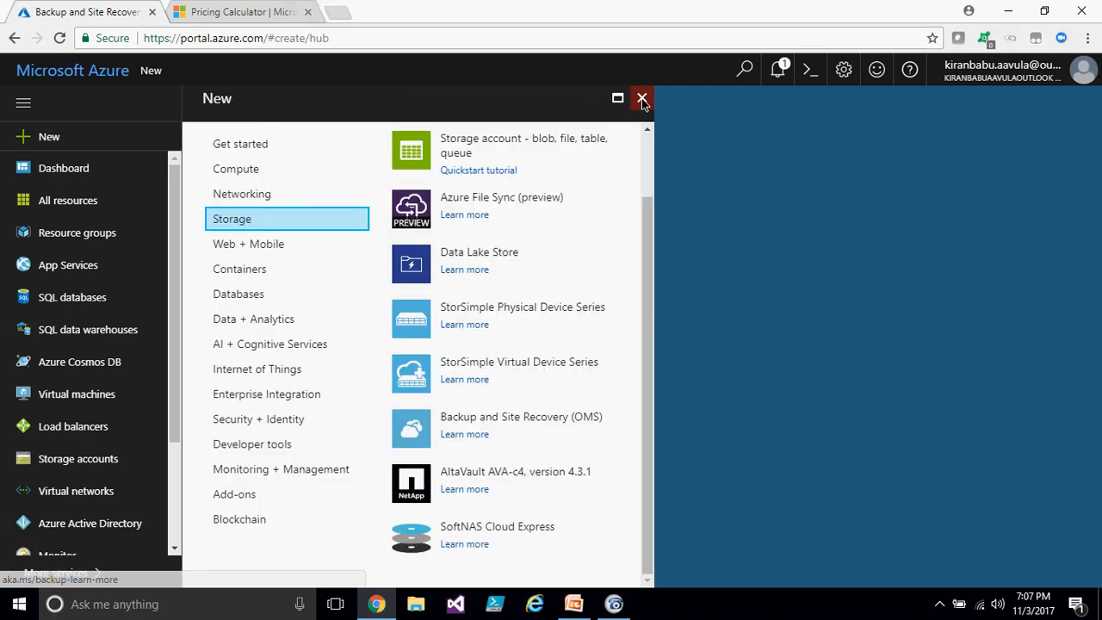
- Review the backup estimate in the Pricing Calculator tab, then close the New blade in the portal
{"action": "left_click", "coordinate": [243, 12]}
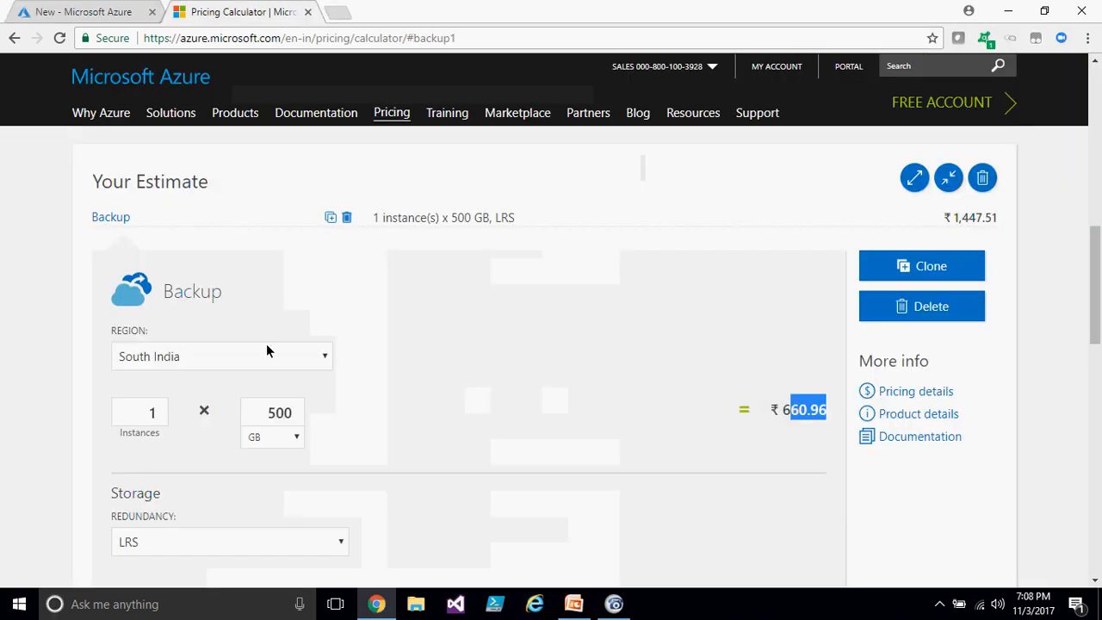
{"action": "scroll", "coordinate": [383, 419], "scroll_direction": "up", "scroll_amount": 5}
{"action": "left_click", "coordinate": [99, 7]}
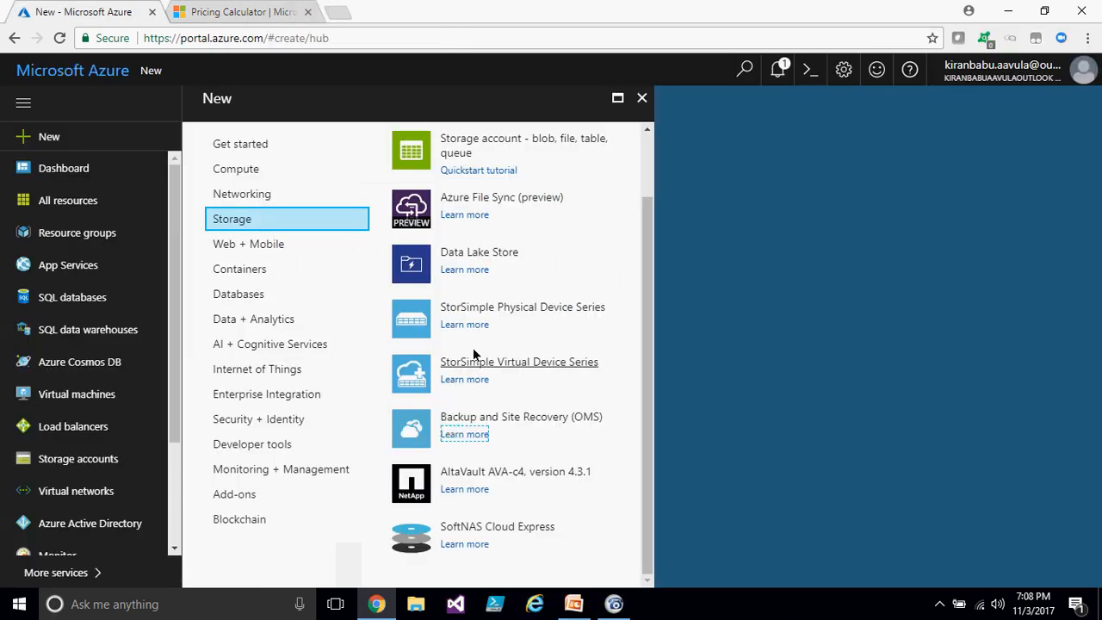
{"action": "left_click", "coordinate": [641, 99]}
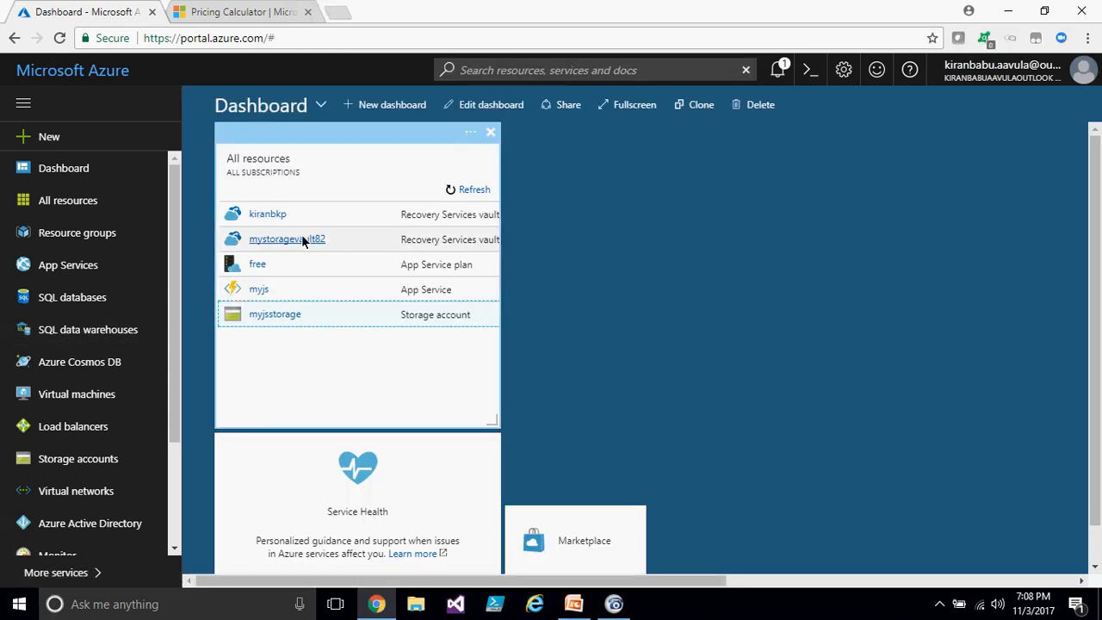
- Switch to the PowerPoint presentation and view the Security and References slides
{"action": "left_click", "coordinate": [583, 607]}
{"action": "scroll", "coordinate": [109, 388], "scroll_direction": "down", "scroll_amount": 5}
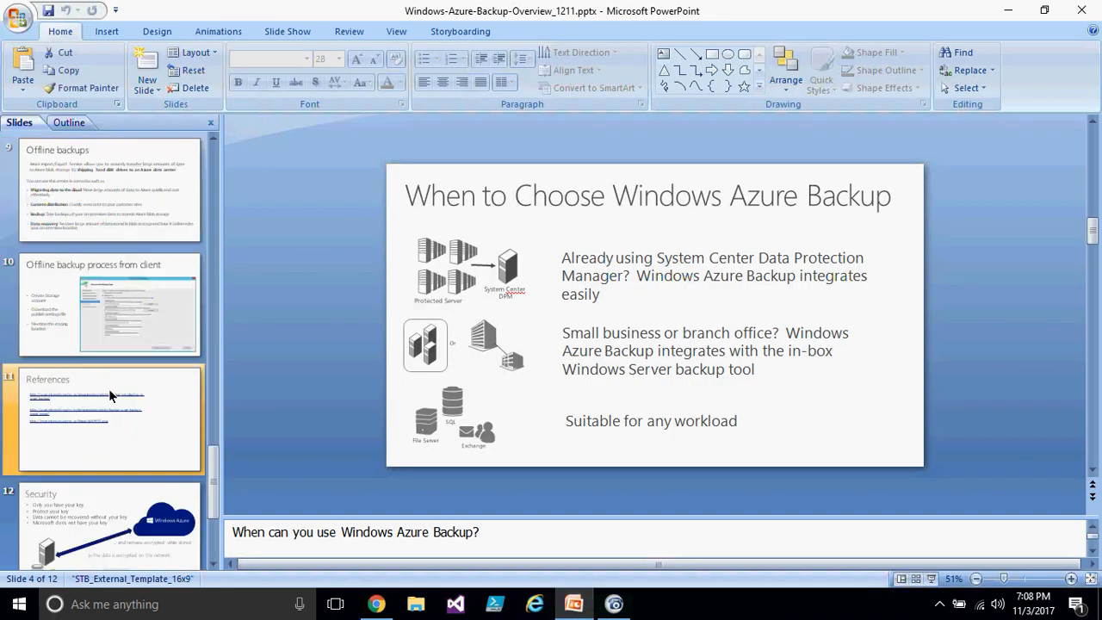
{"action": "left_click", "coordinate": [143, 434]}
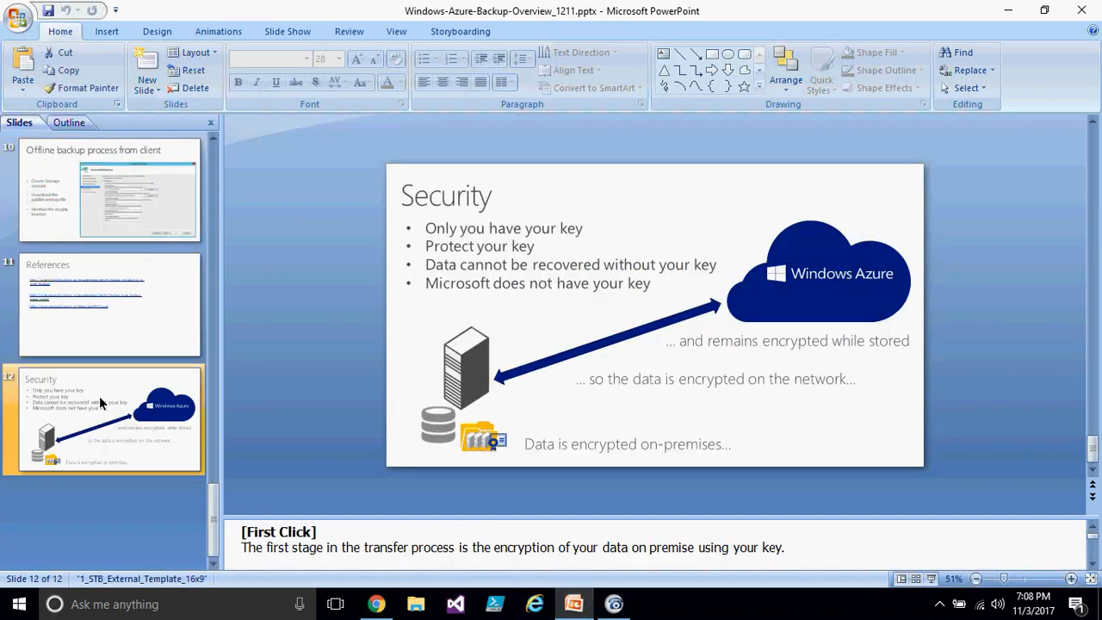
{"action": "left_click", "coordinate": [149, 327]}
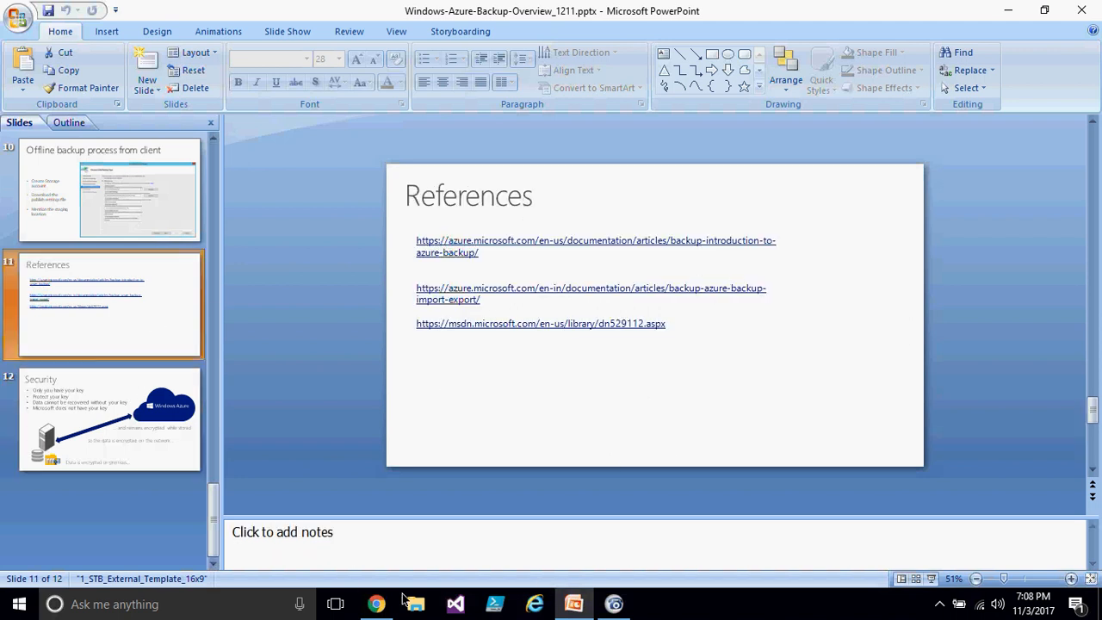
- Back in the portal, search the Marketplace for Azure Import Export Job
{"action": "left_click", "coordinate": [376, 604]}
{"action": "left_click", "coordinate": [78, 135]}
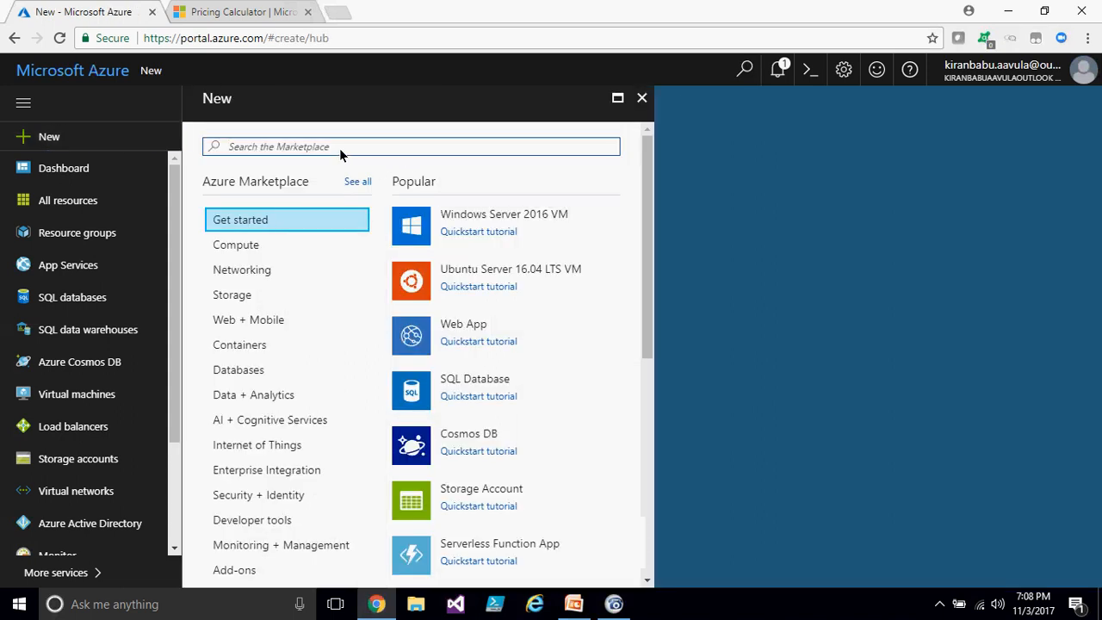
{"action": "type", "text": "Azure I"}
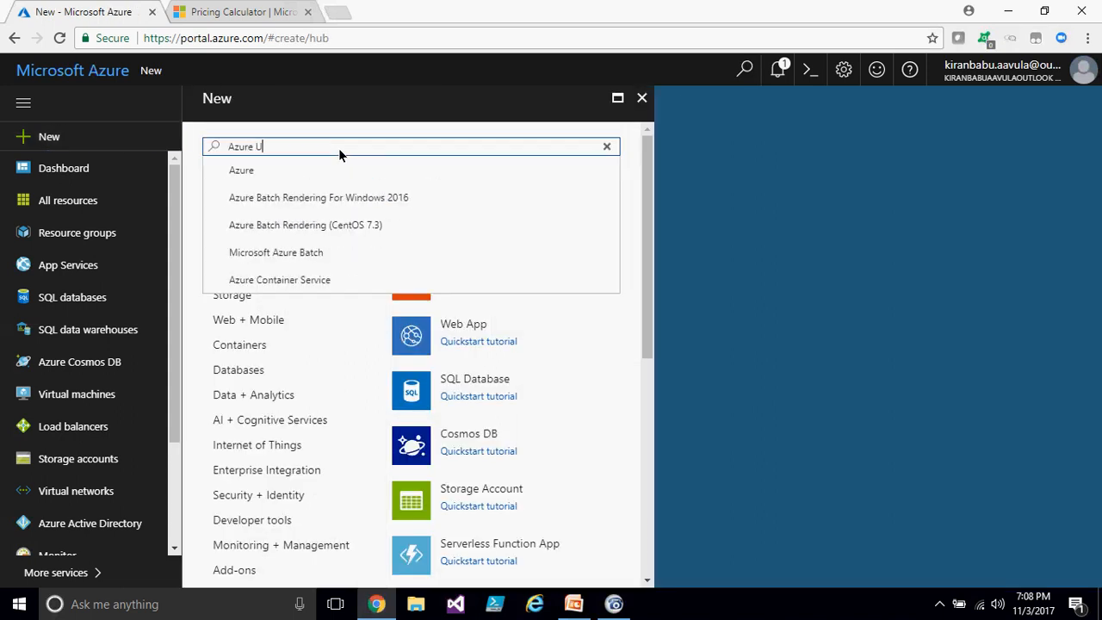
{"action": "type", "text": "mport Export Job"}
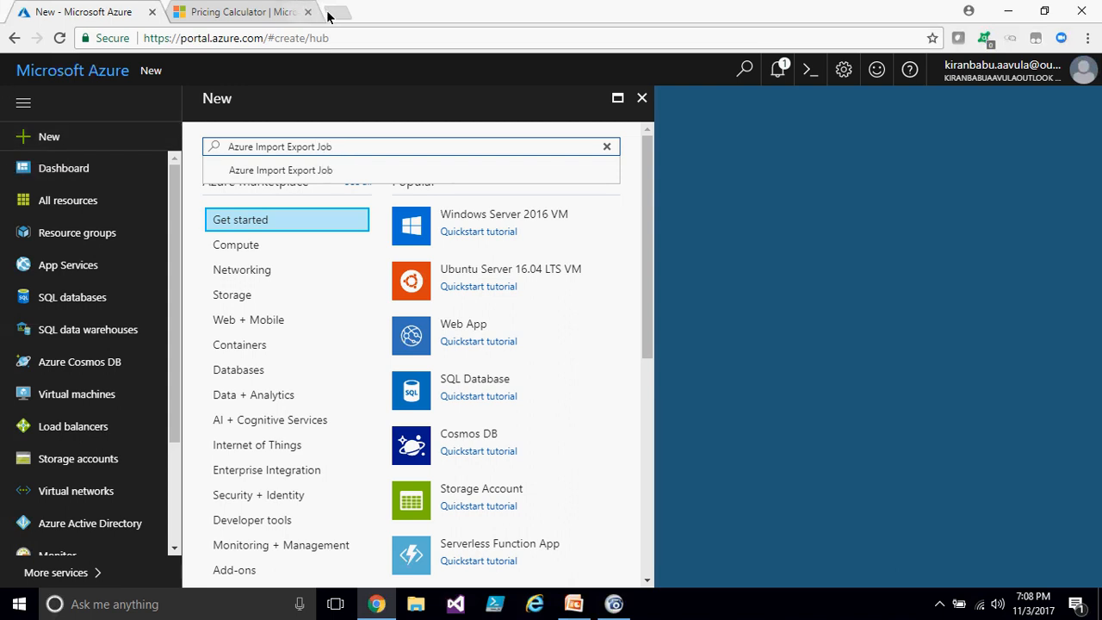
{"action": "left_click", "coordinate": [294, 169]}
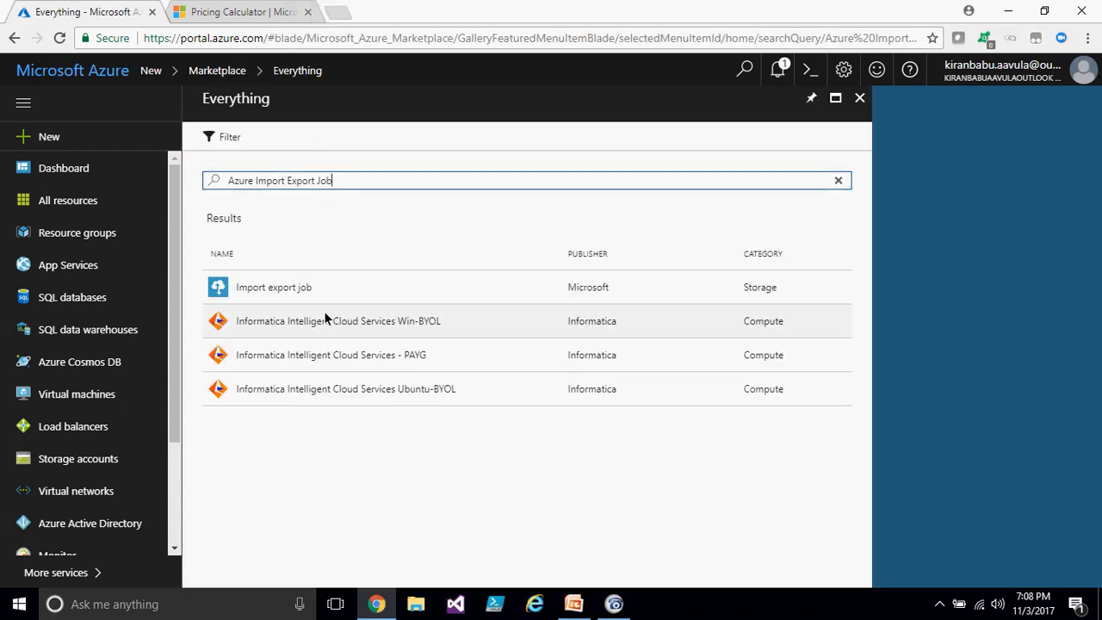
- Start creating an Import export job and name it mycompany
{"action": "left_click", "coordinate": [301, 289]}
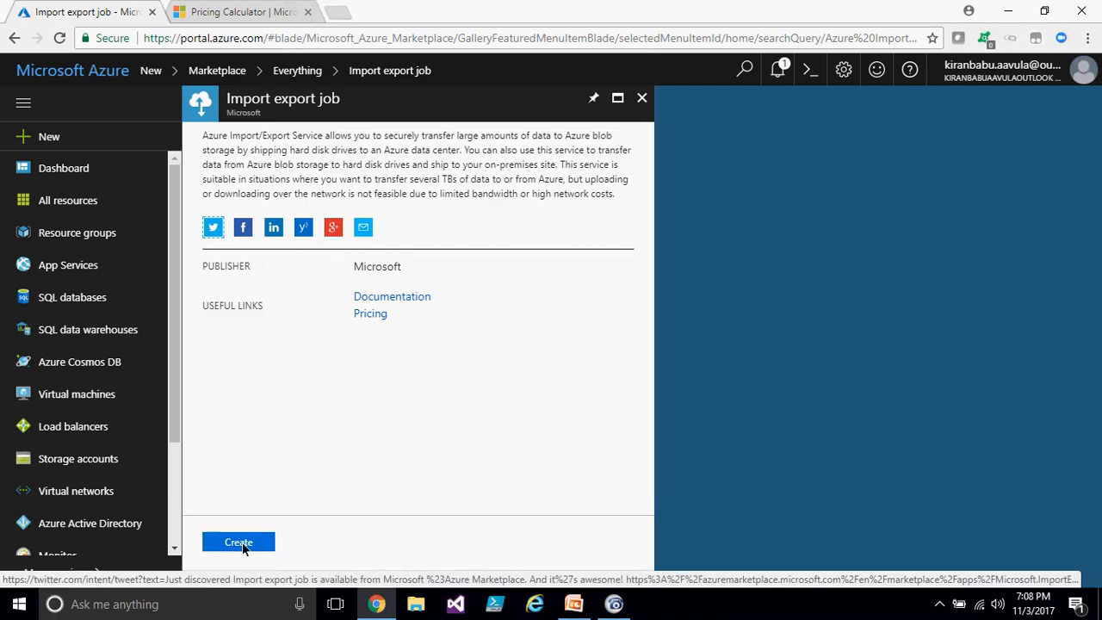
{"action": "left_click", "coordinate": [241, 543]}
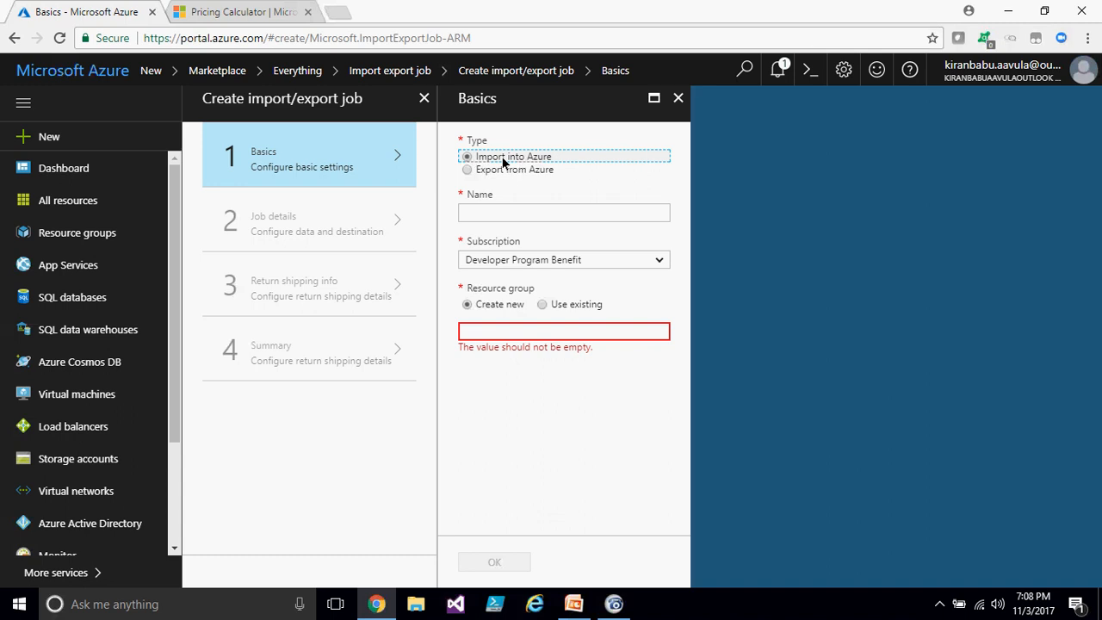
{"action": "left_click", "coordinate": [514, 212]}
{"action": "type", "text": "mycompany"}
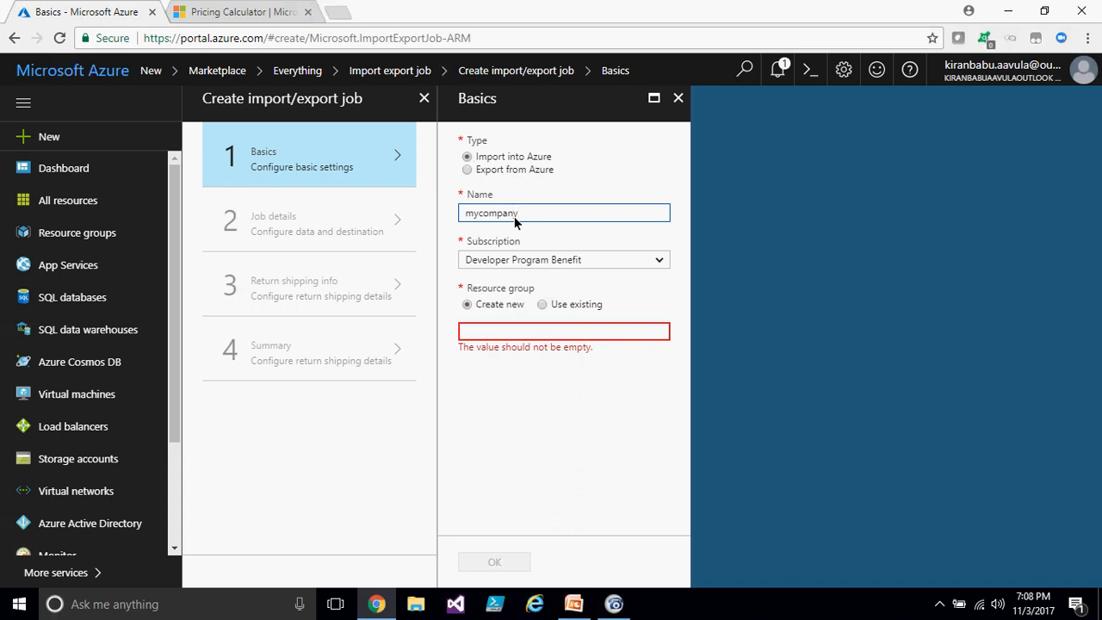
- Set the job to use the existing DEMO resource group and confirm the Basics settings
{"action": "left_click", "coordinate": [537, 329]}
{"action": "left_click", "coordinate": [542, 304]}
{"action": "left_click", "coordinate": [658, 332]}
{"action": "left_click", "coordinate": [546, 352]}
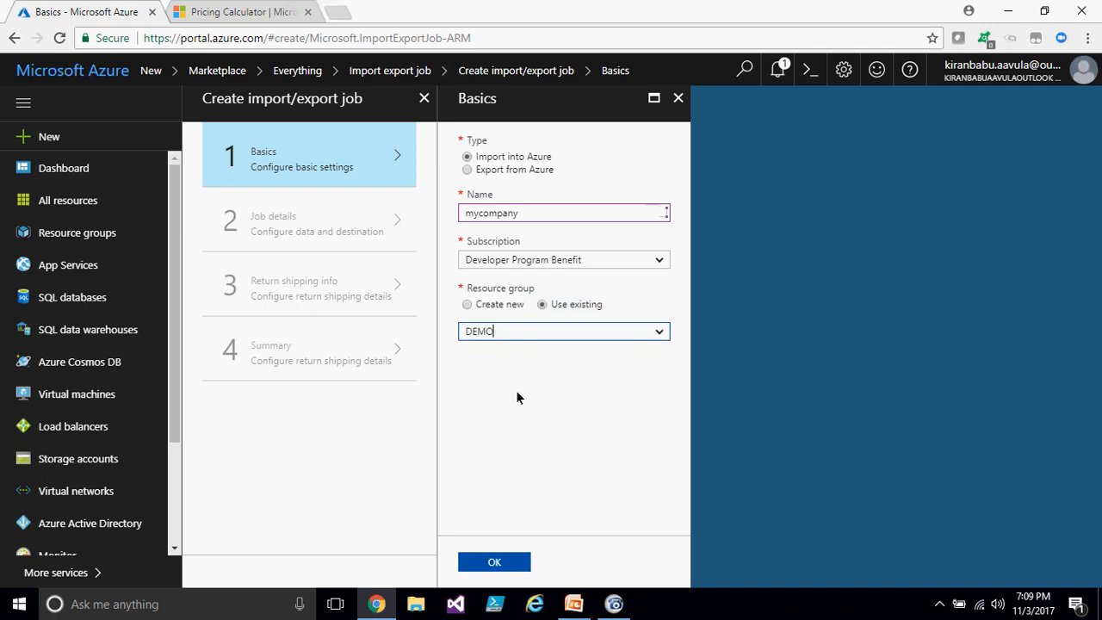
{"action": "left_click", "coordinate": [493, 564]}
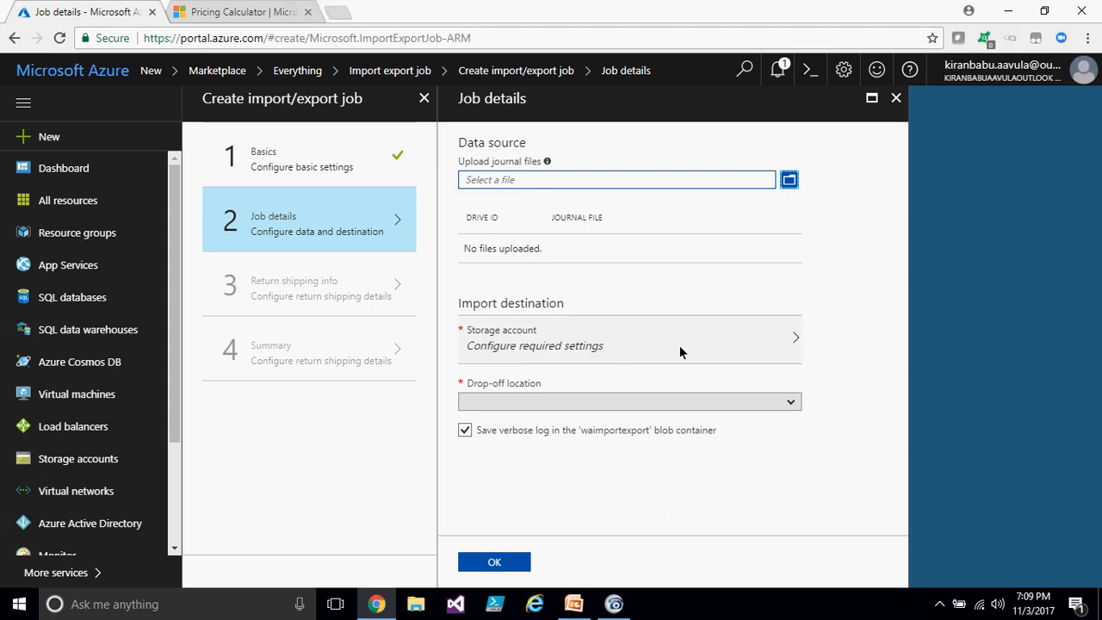
- Look through the import/export job wizard's steps and return to the Basics settings
{"action": "left_click", "coordinate": [321, 293]}
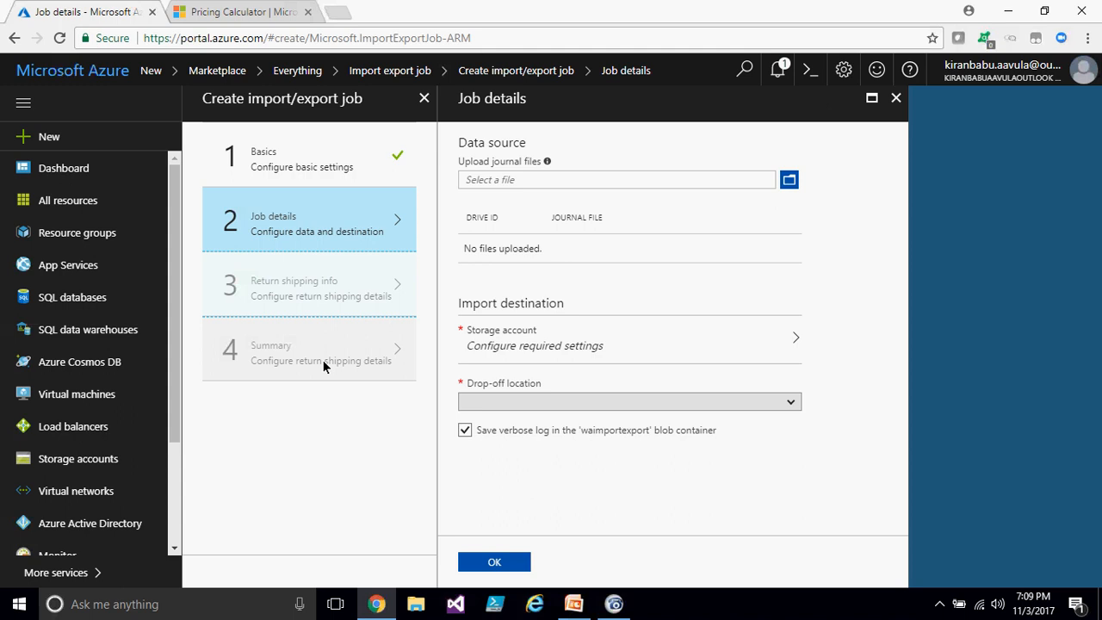
{"action": "left_click", "coordinate": [347, 175]}
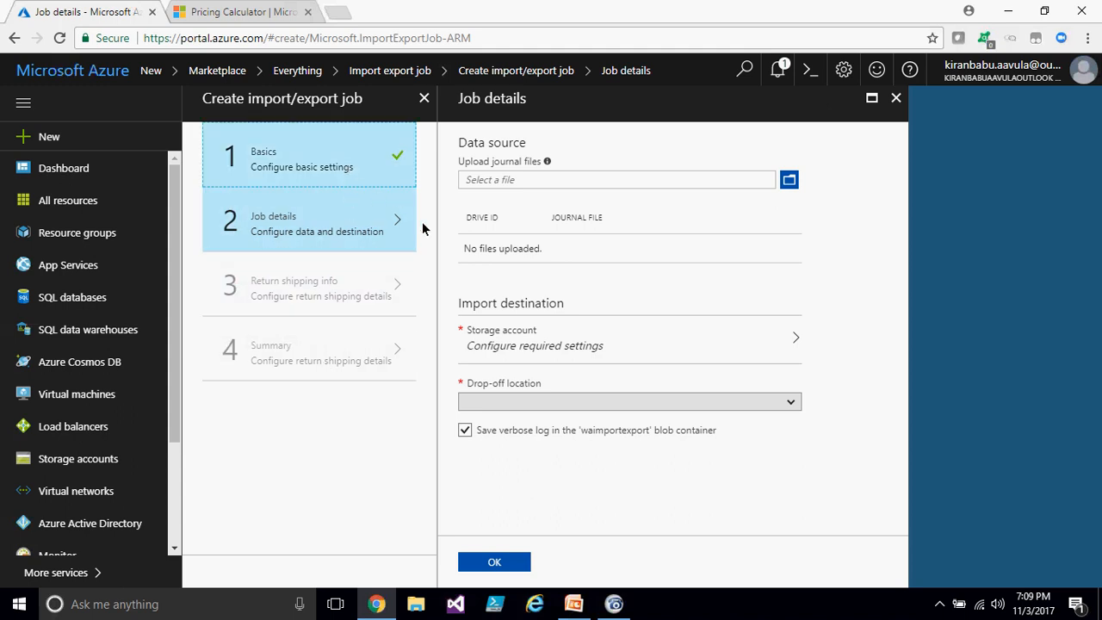
{"action": "left_click", "coordinate": [334, 165]}
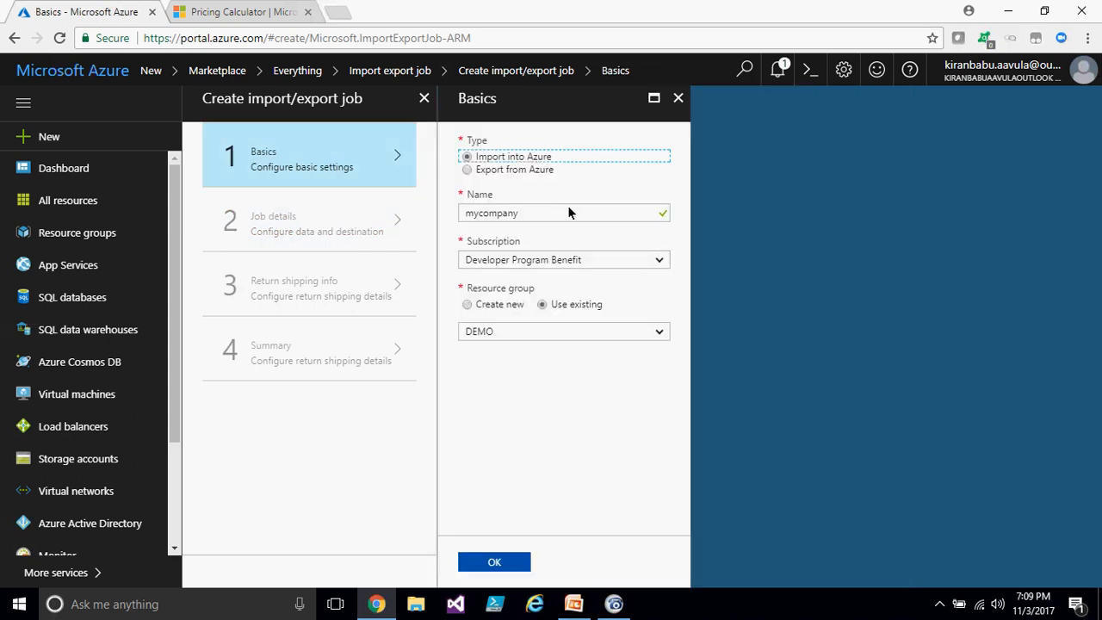
{"action": "left_click", "coordinate": [305, 222]}
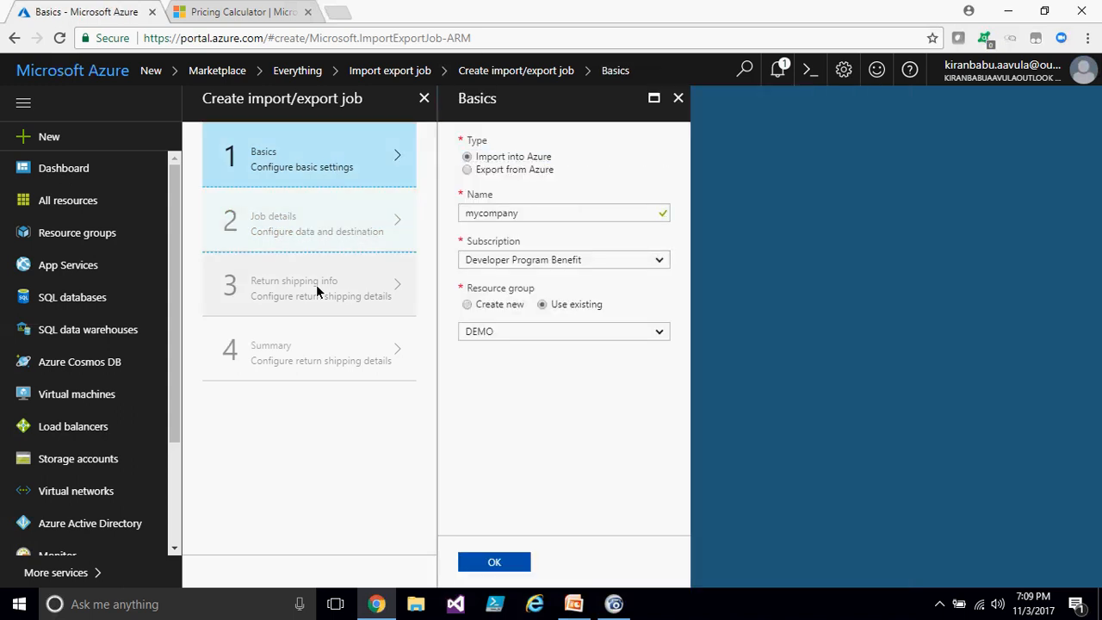
{"action": "left_click", "coordinate": [319, 352]}
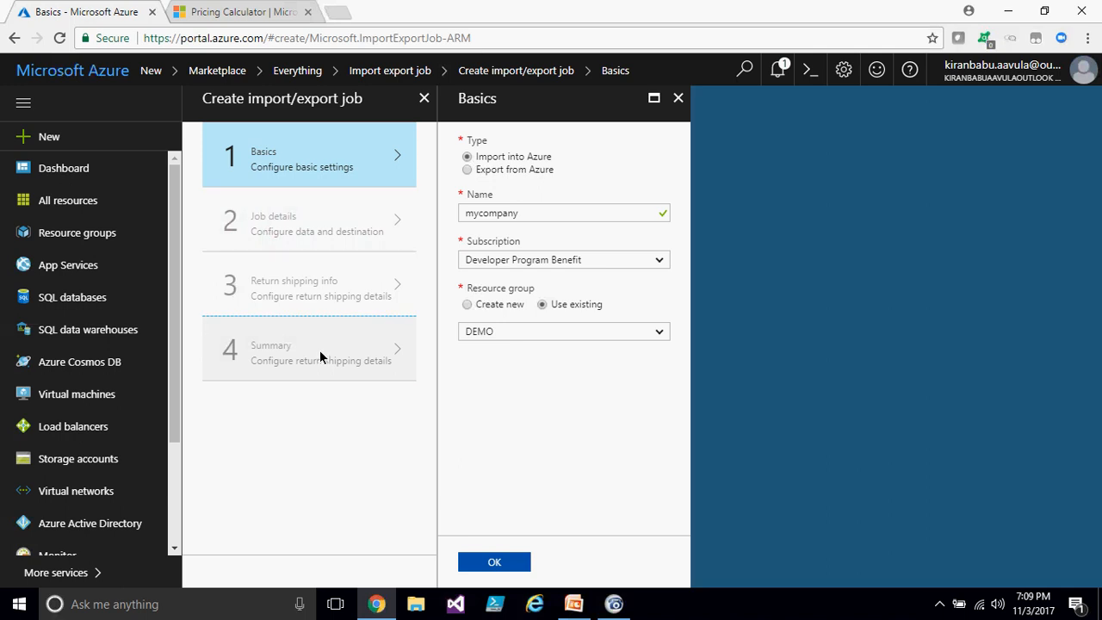
- Discard the unfinished import/export job and close the Import export job and Marketplace search blades
{"action": "left_click", "coordinate": [679, 99]}
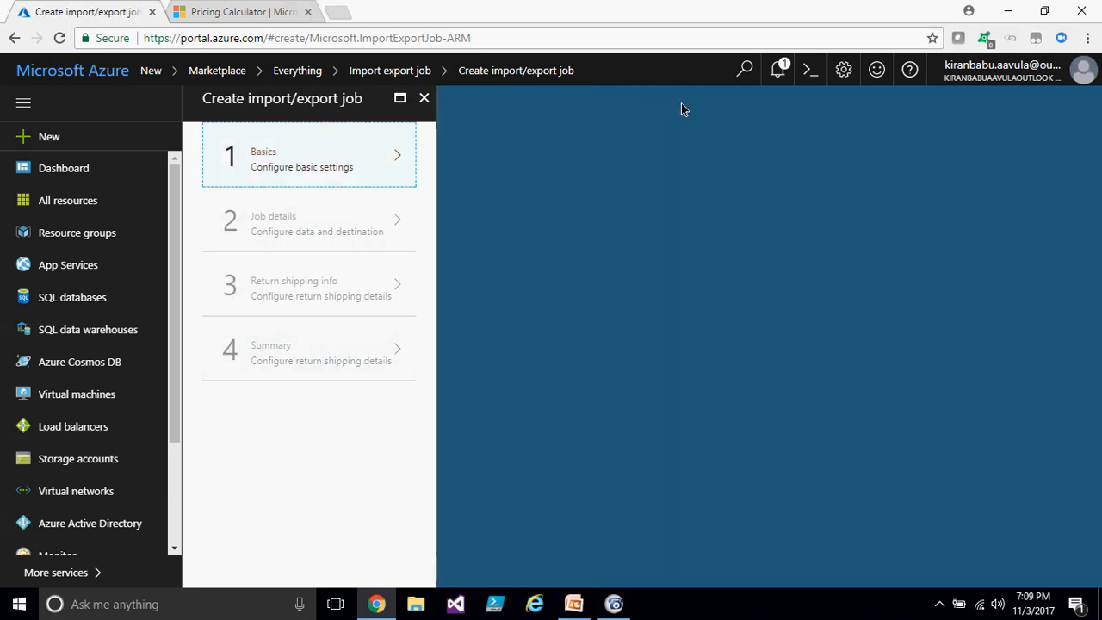
{"action": "left_click", "coordinate": [425, 98]}
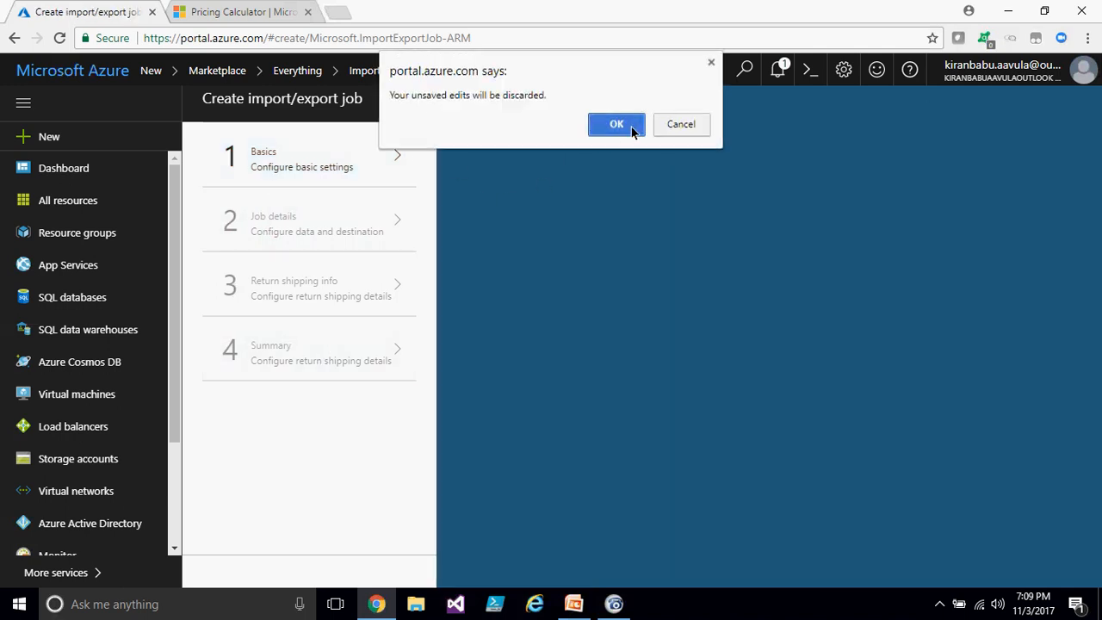
{"action": "left_click", "coordinate": [617, 124]}
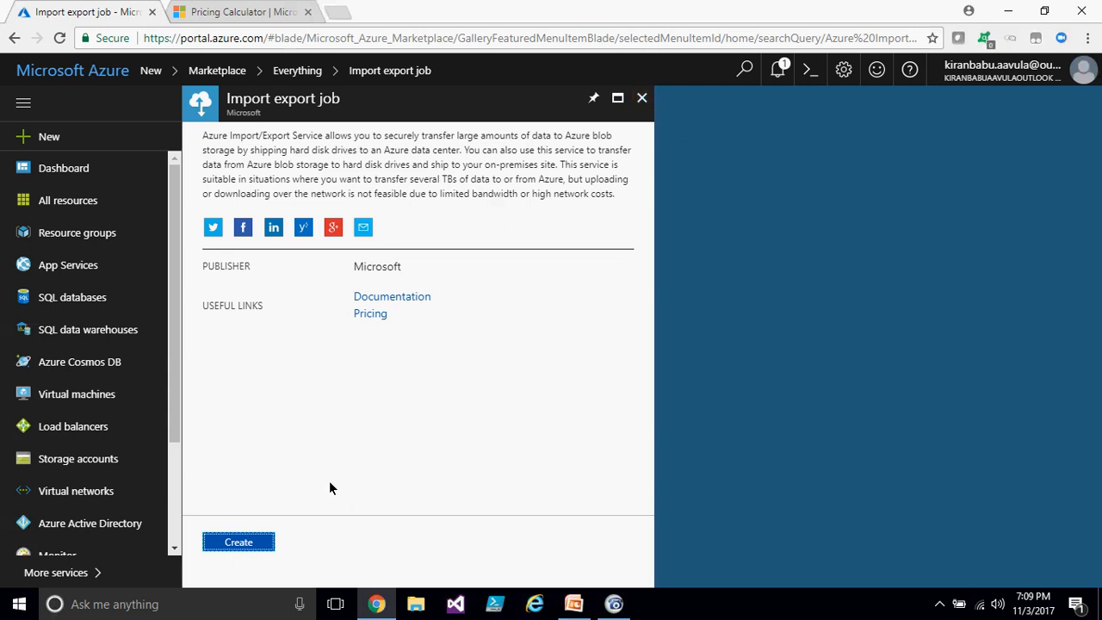
{"action": "left_click", "coordinate": [641, 98]}
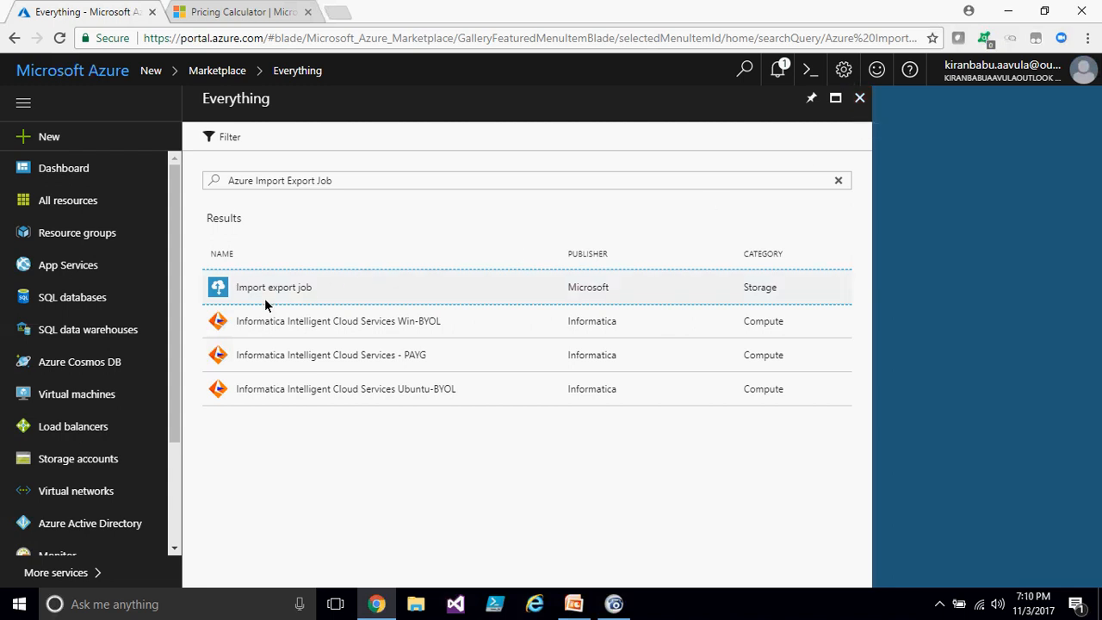
{"action": "left_click", "coordinate": [863, 97]}
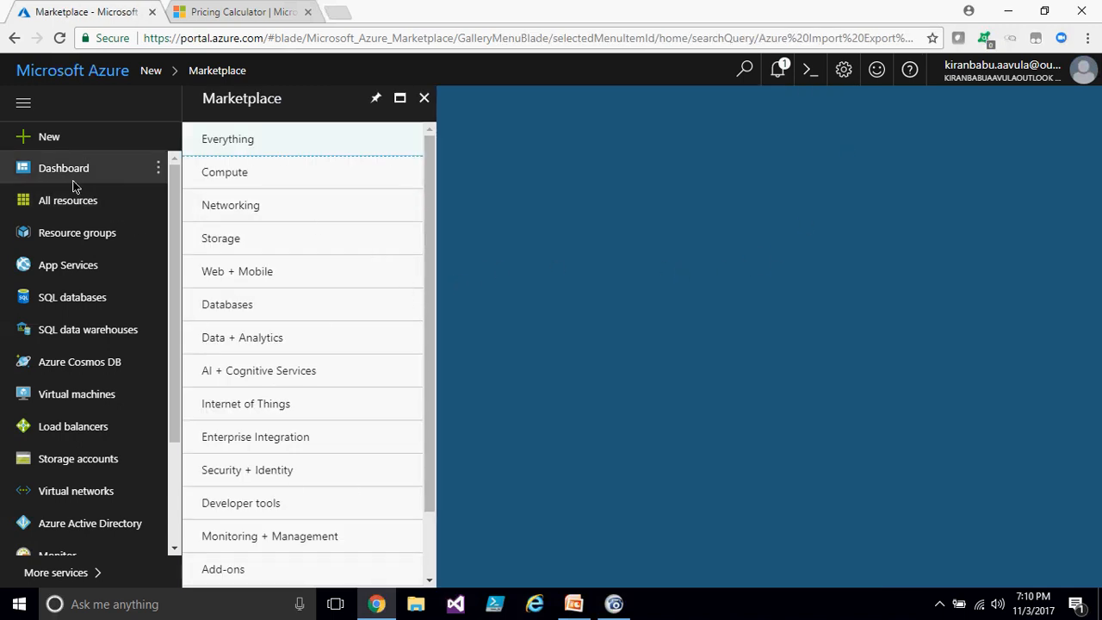
- Open the All resources list and briefly browse the presentation's slides before returning to the portal
{"action": "left_click", "coordinate": [65, 203]}
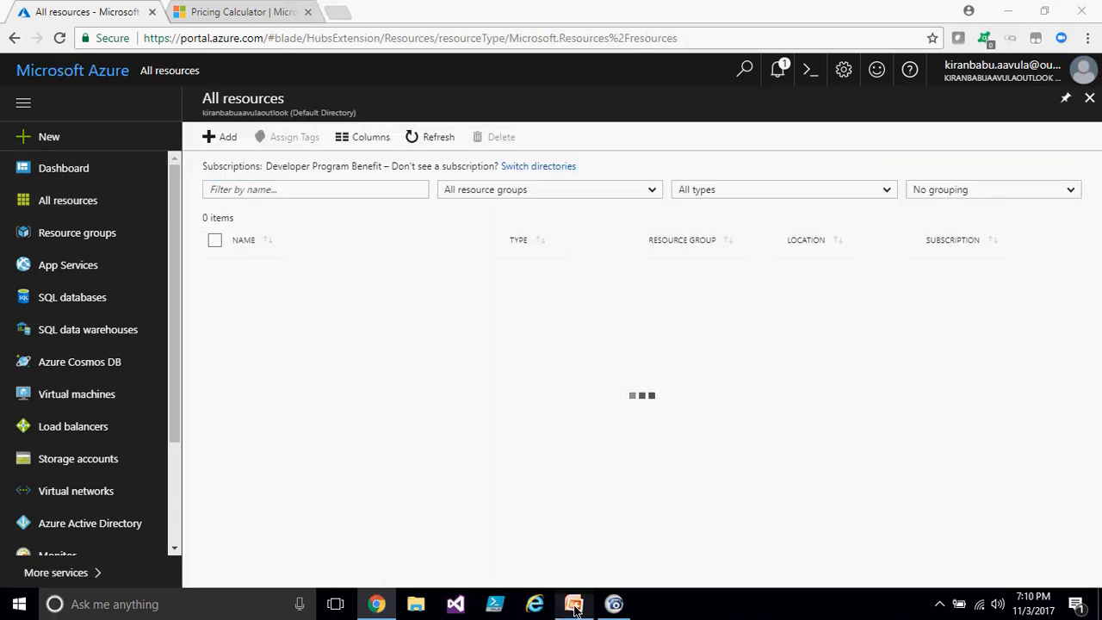
{"action": "left_click", "coordinate": [574, 605]}
{"action": "scroll", "coordinate": [200, 295], "scroll_direction": "up", "scroll_amount": 5}
{"action": "scroll", "coordinate": [209, 244], "scroll_direction": "down", "scroll_amount": 2}
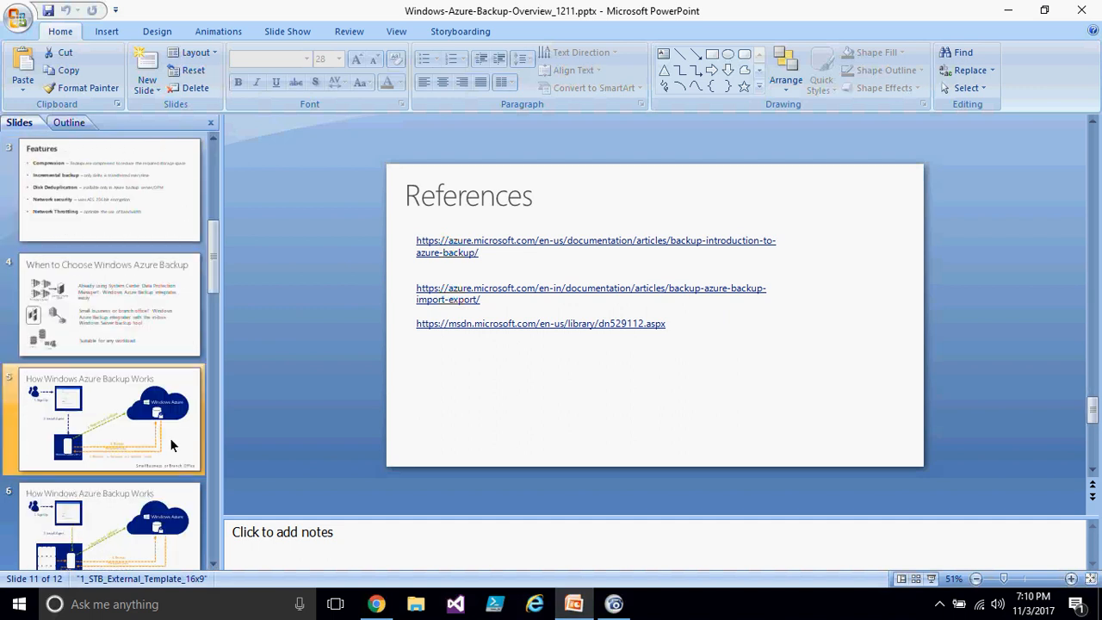
{"action": "scroll", "coordinate": [157, 383], "scroll_direction": "down", "scroll_amount": 2}
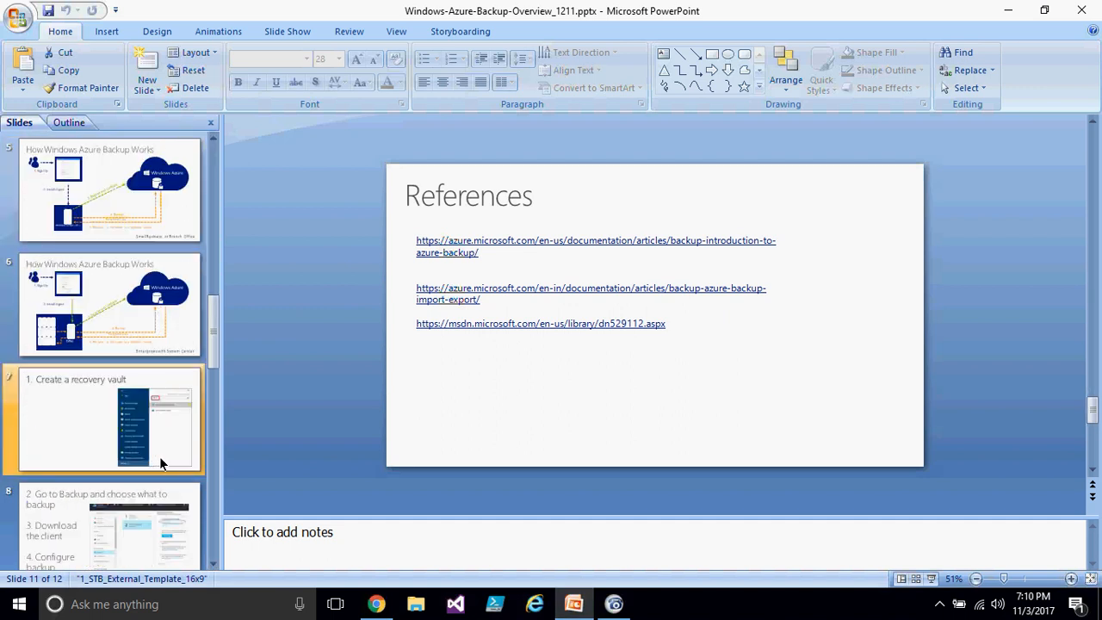
{"action": "left_click", "coordinate": [614, 605]}
{"action": "left_click", "coordinate": [376, 604]}
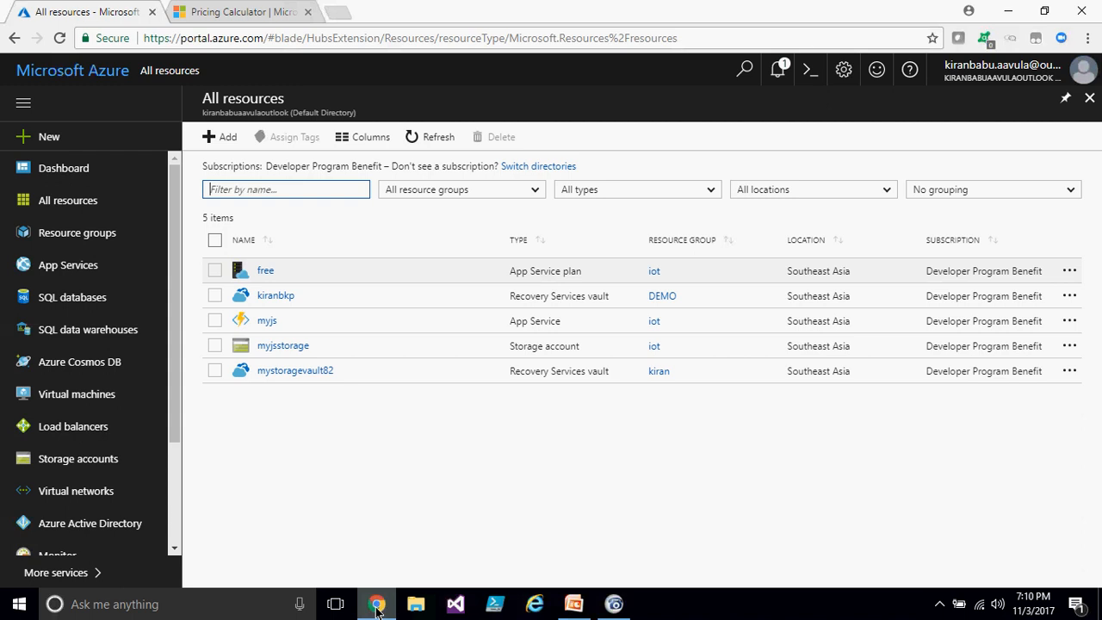
- Close the Pricing Calculator browser tab and reopen the All resources list
{"action": "left_click", "coordinate": [335, 4]}
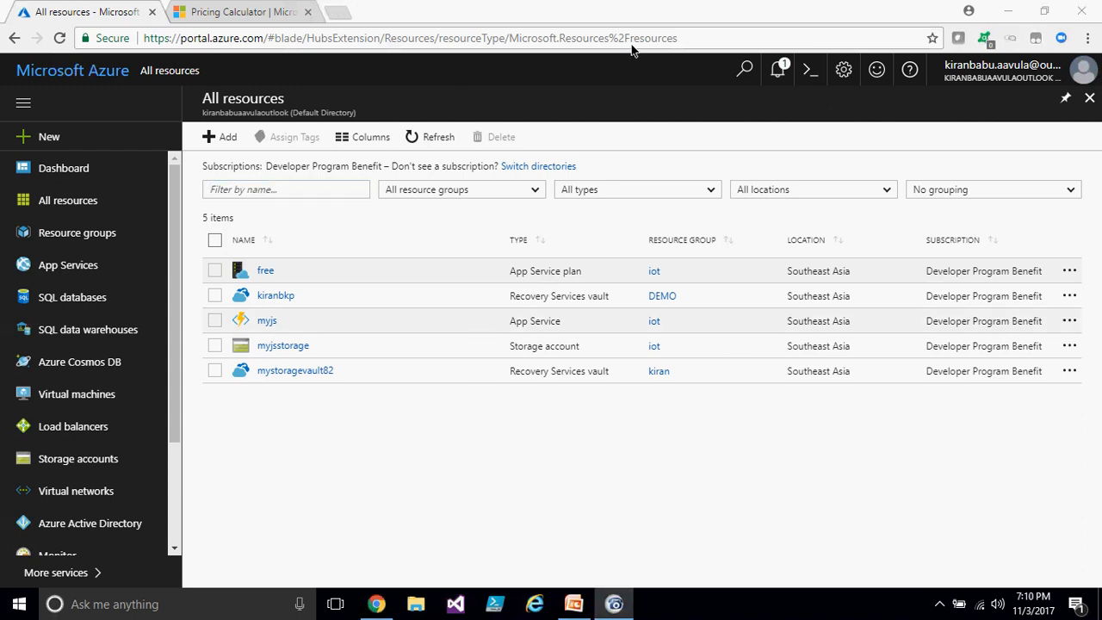
{"action": "left_click", "coordinate": [307, 12]}
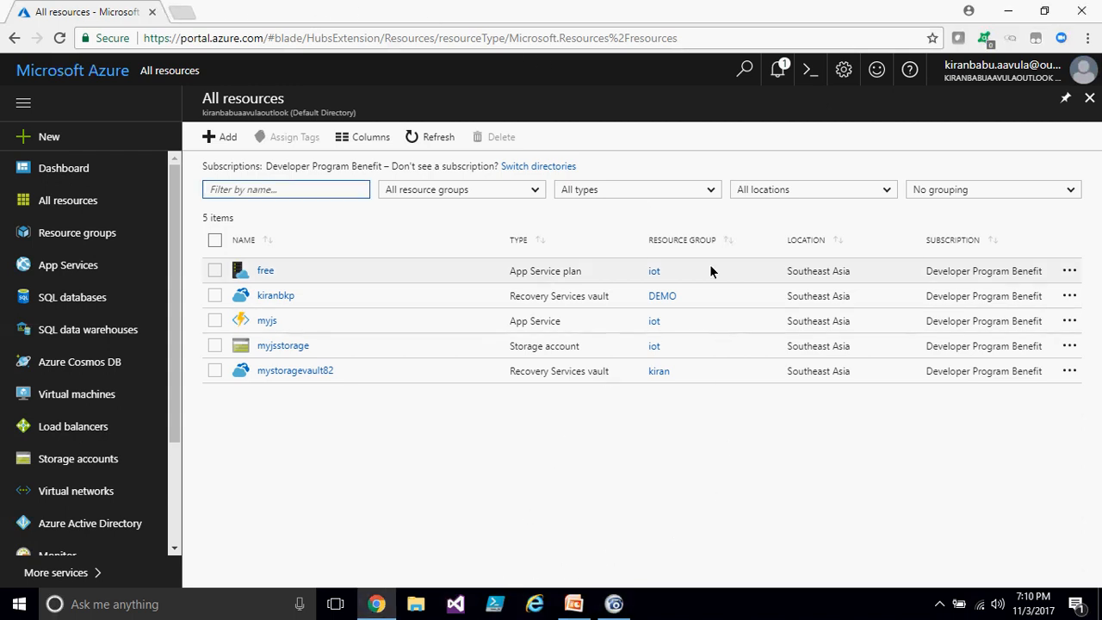
{"action": "left_click", "coordinate": [376, 604]}
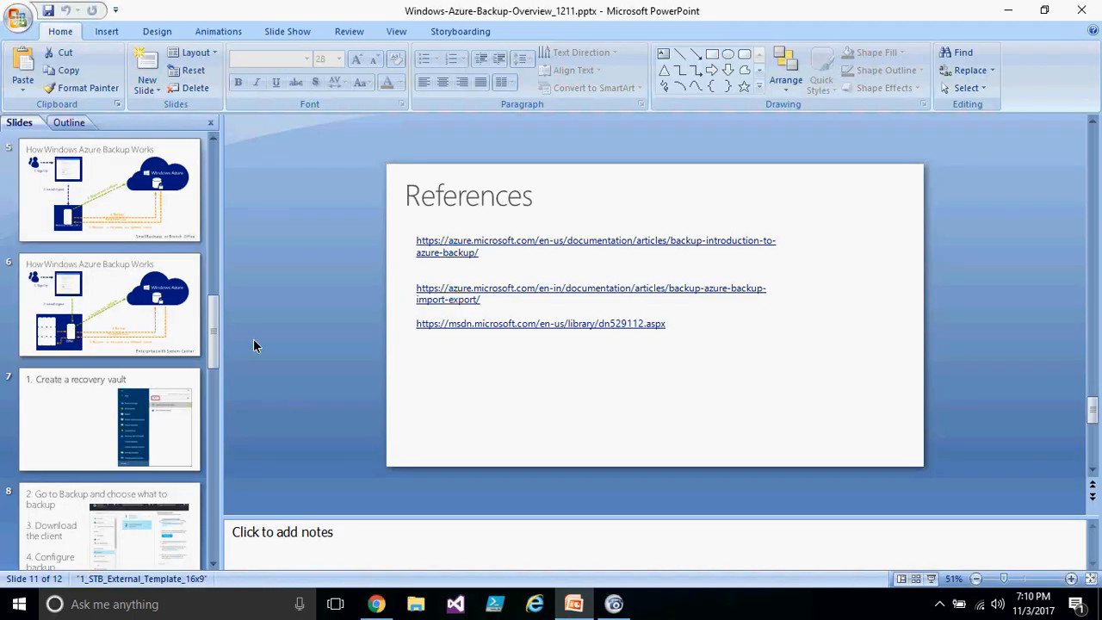
{"action": "scroll", "coordinate": [211, 338], "scroll_direction": "up", "scroll_amount": 5}
{"action": "left_click", "coordinate": [381, 607]}
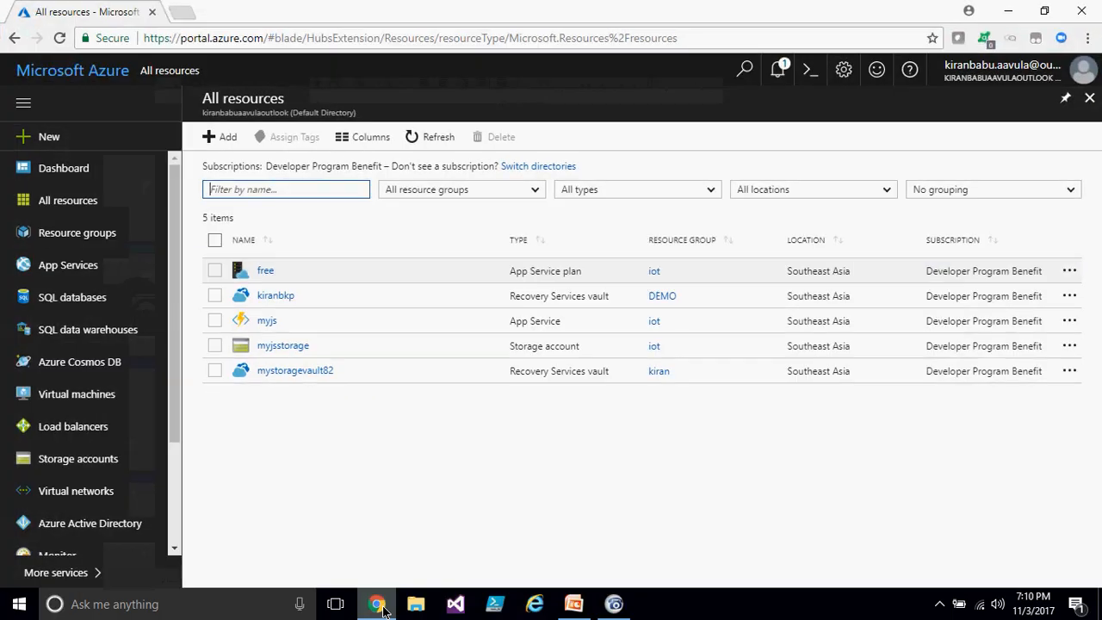
{"action": "left_click", "coordinate": [58, 199]}
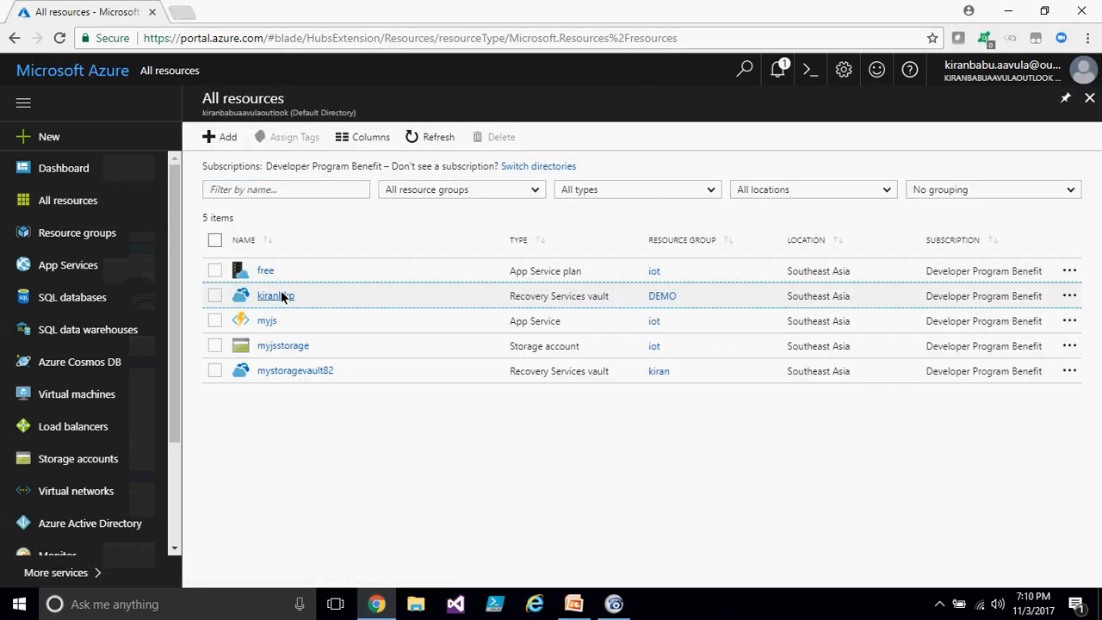
- Open the kiranbkp Recovery Services vault and try to delete the vault
{"action": "left_click", "coordinate": [277, 295]}
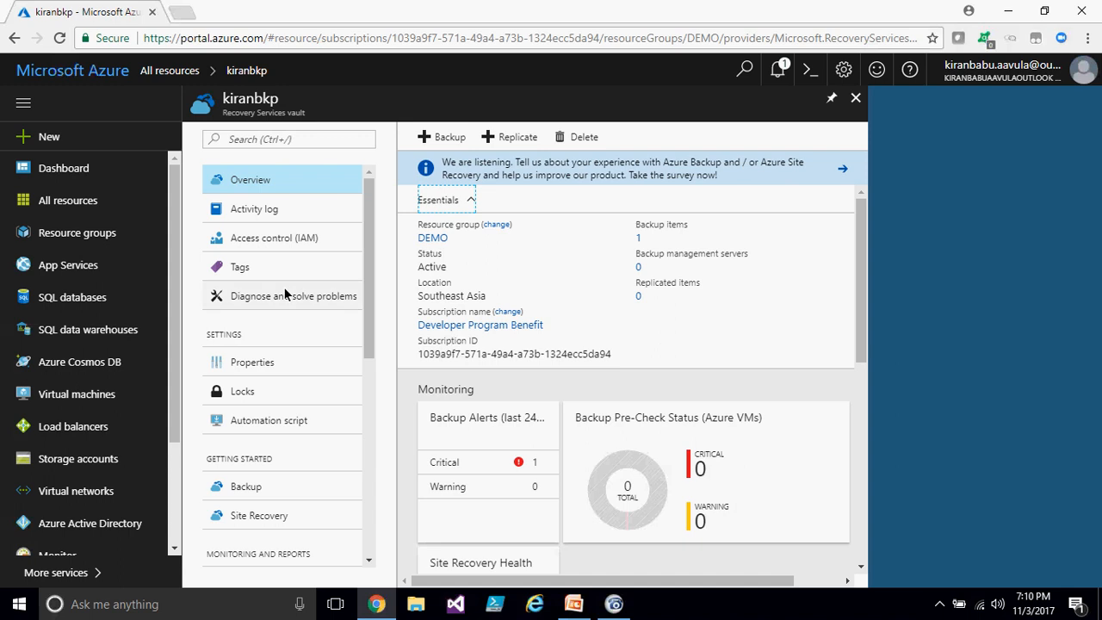
{"action": "left_click", "coordinate": [632, 52]}
{"action": "left_click", "coordinate": [585, 142]}
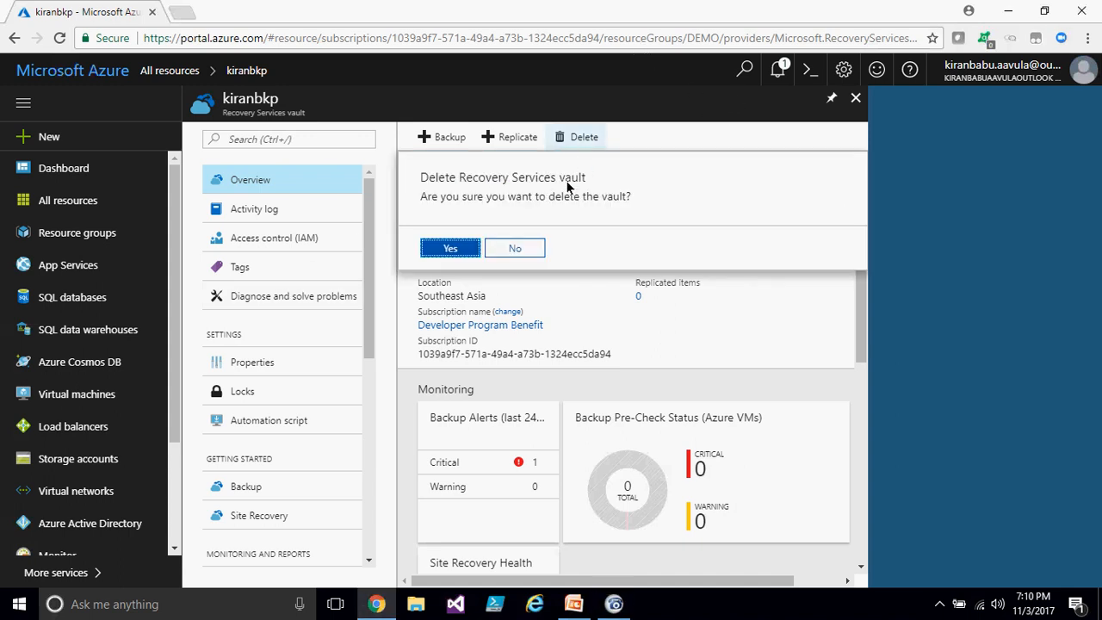
{"action": "left_click", "coordinate": [461, 250]}
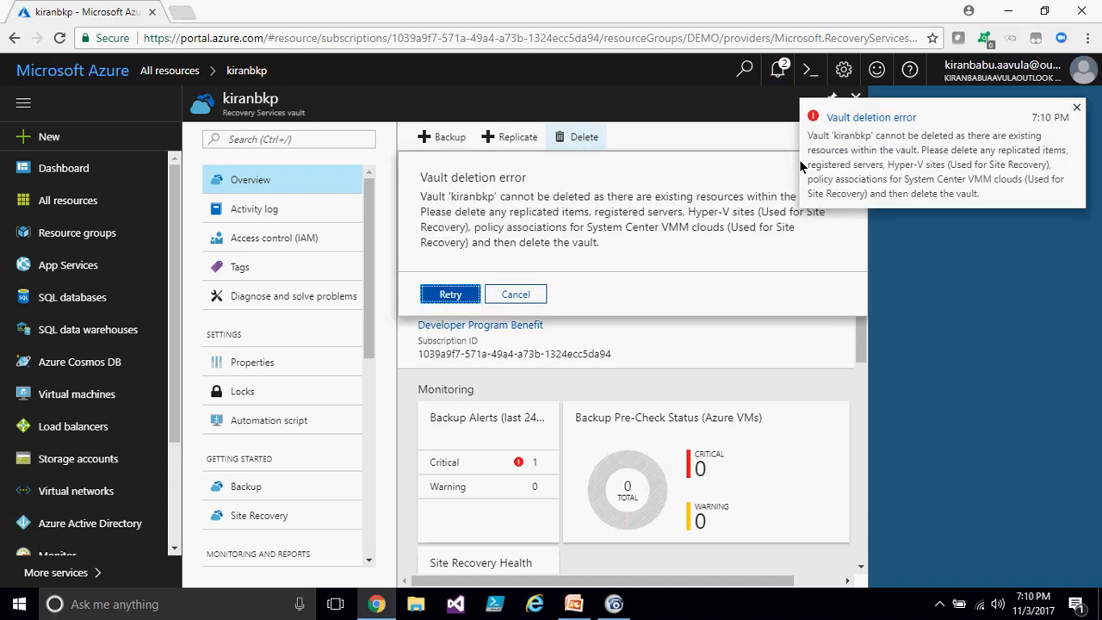
{"action": "left_click", "coordinate": [1076, 108]}
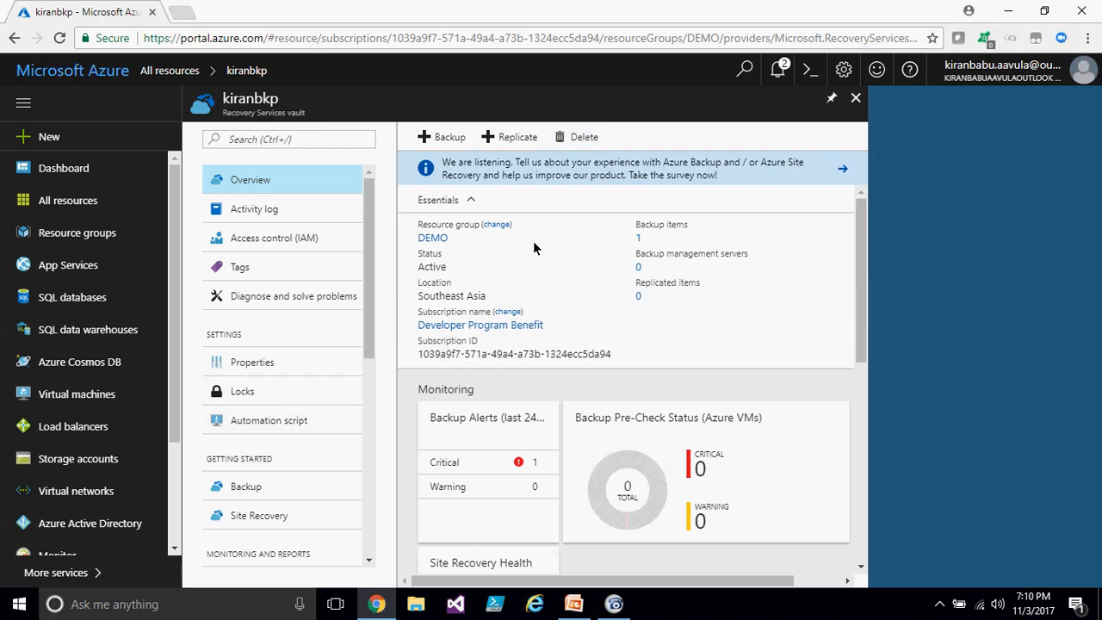
- Inspect the vault's backup items and the D:\ backup item's details, then close those blades
{"action": "left_click", "coordinate": [638, 238]}
{"action": "left_click", "coordinate": [394, 206]}
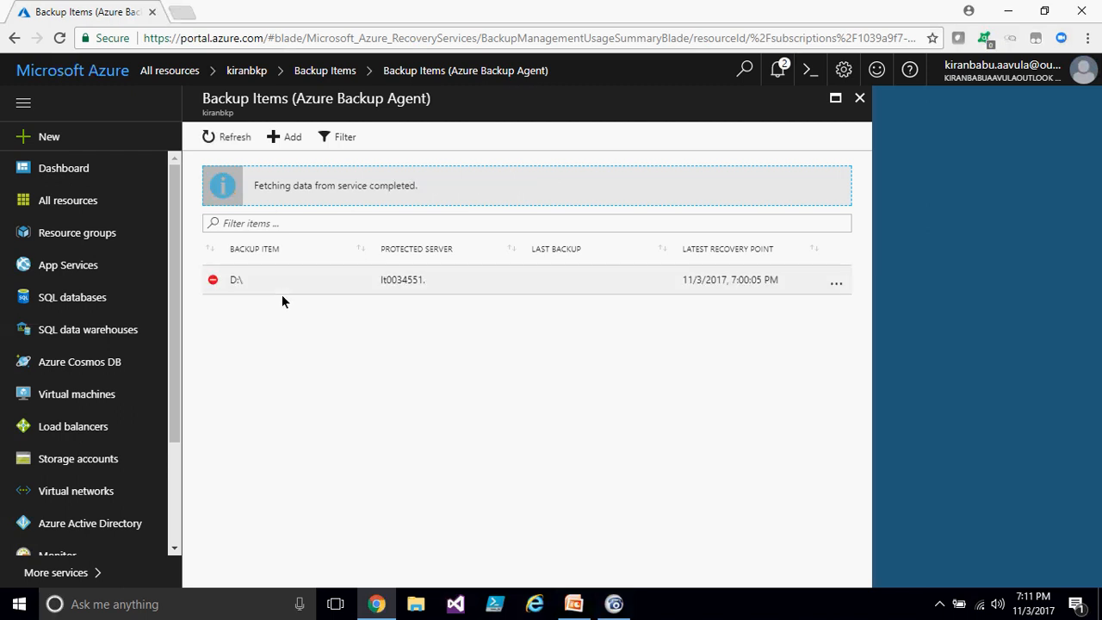
{"action": "left_click", "coordinate": [282, 281]}
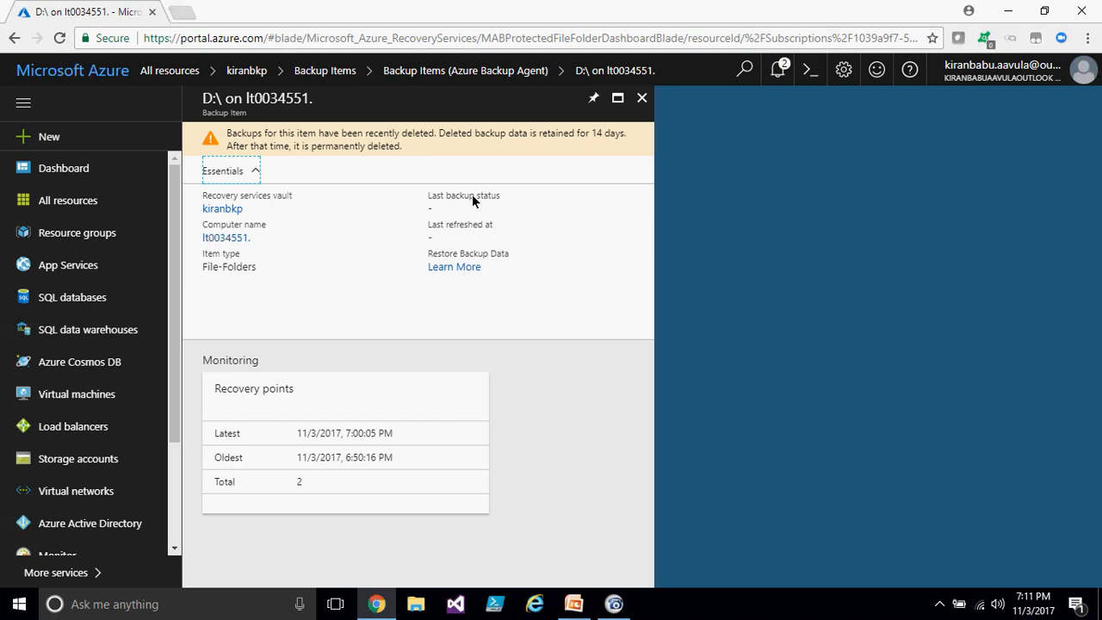
{"action": "left_click", "coordinate": [641, 97]}
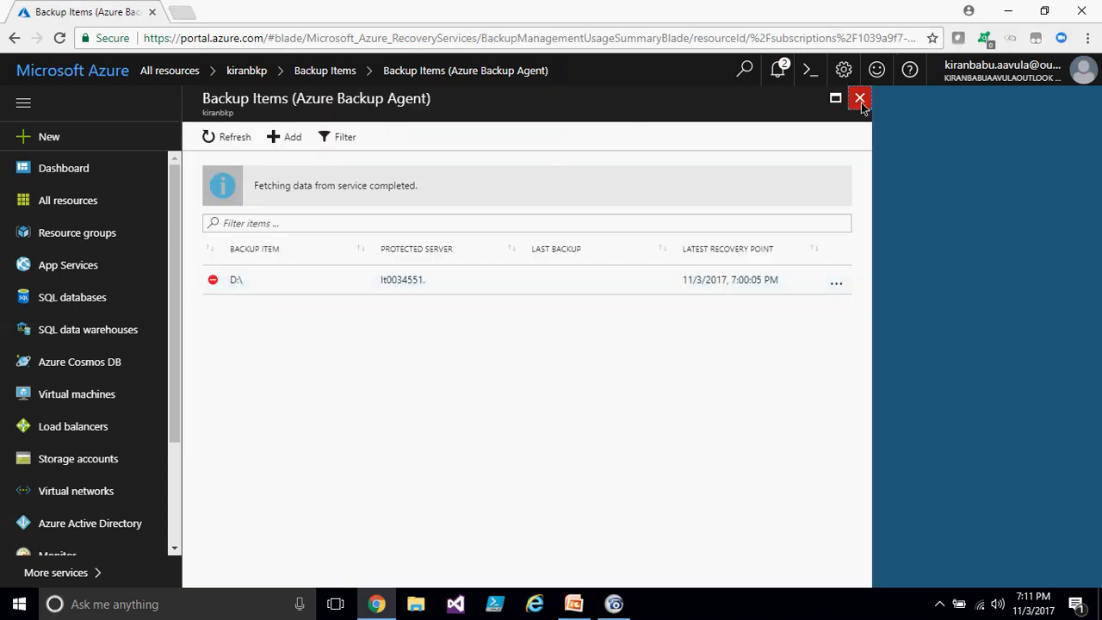
{"action": "left_click", "coordinate": [859, 97]}
{"action": "left_click", "coordinate": [640, 99]}
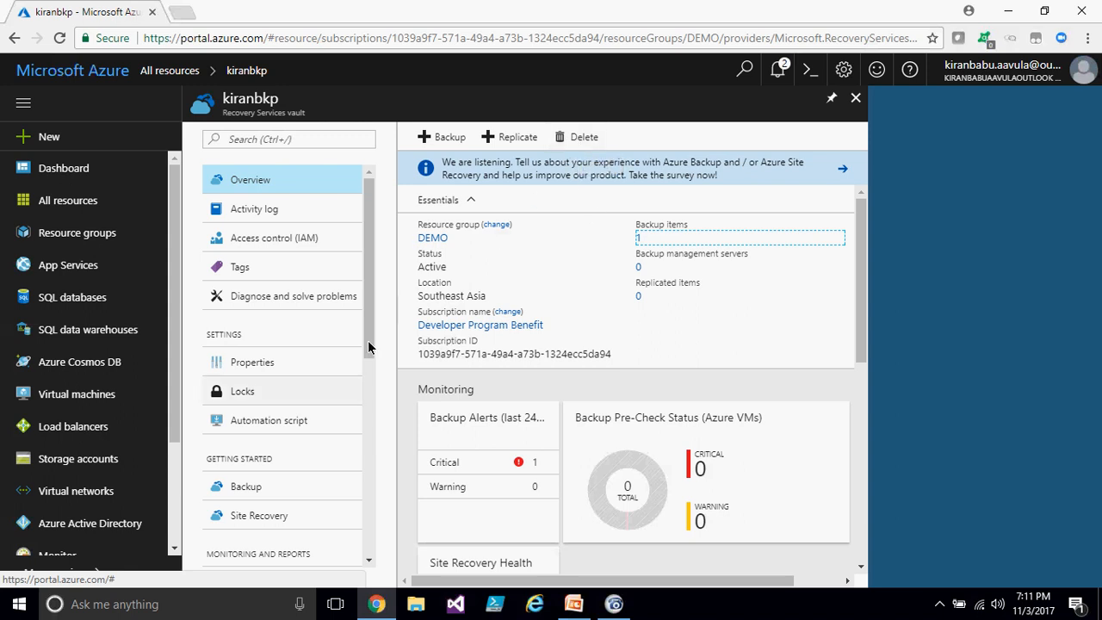
- Delete the vault's DefaultPolicy backup policy
{"action": "scroll", "coordinate": [261, 495], "scroll_direction": "down", "scroll_amount": 3}
{"action": "left_click", "coordinate": [260, 465]}
{"action": "left_click", "coordinate": [466, 223]}
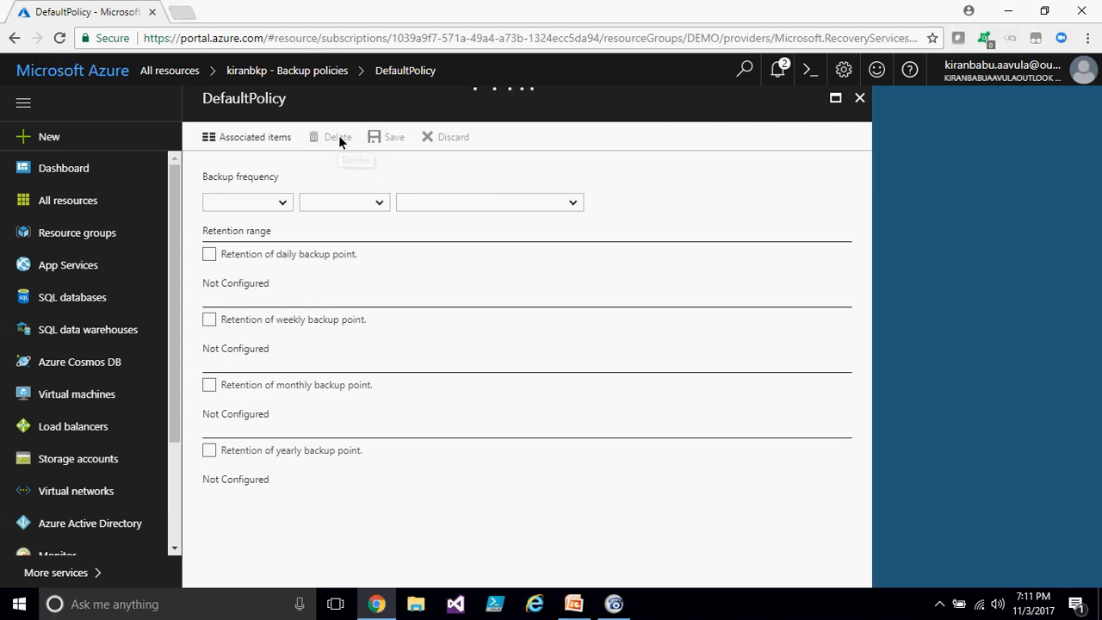
{"action": "left_click", "coordinate": [336, 140]}
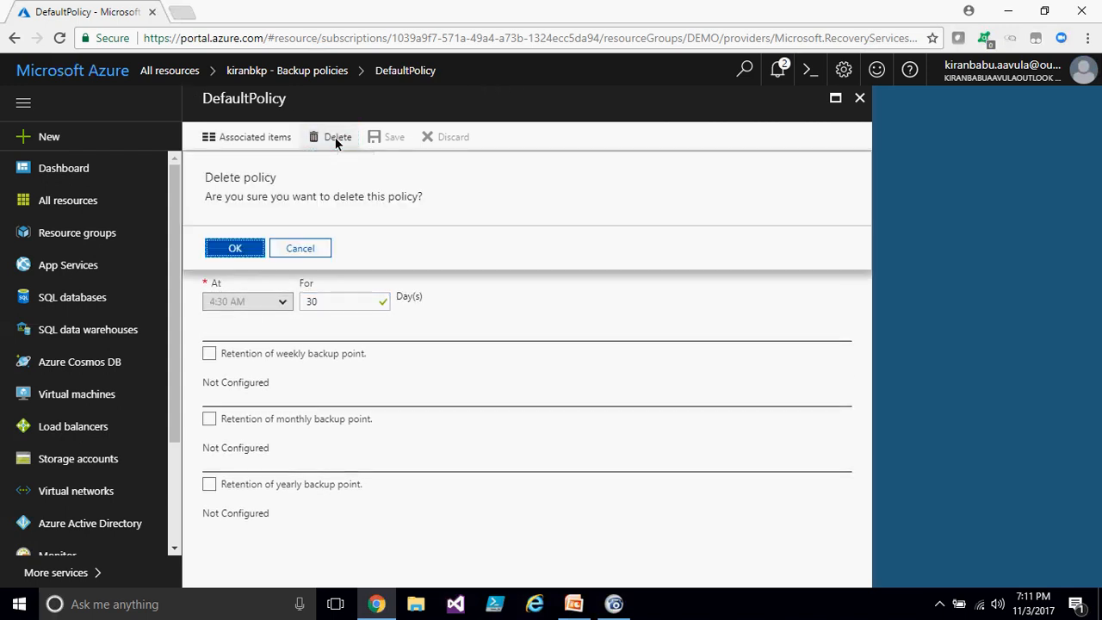
{"action": "left_click", "coordinate": [225, 249]}
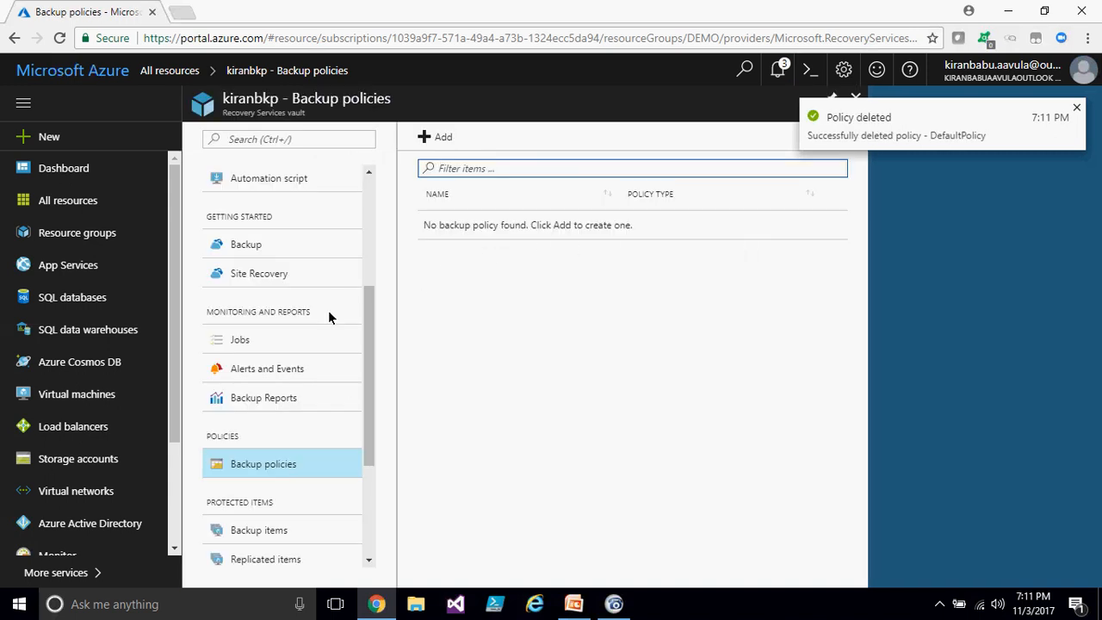
- Open the vault's Backup goal settings, then close them and return to the vault overview
{"action": "scroll", "coordinate": [262, 194], "scroll_direction": "up", "scroll_amount": 3}
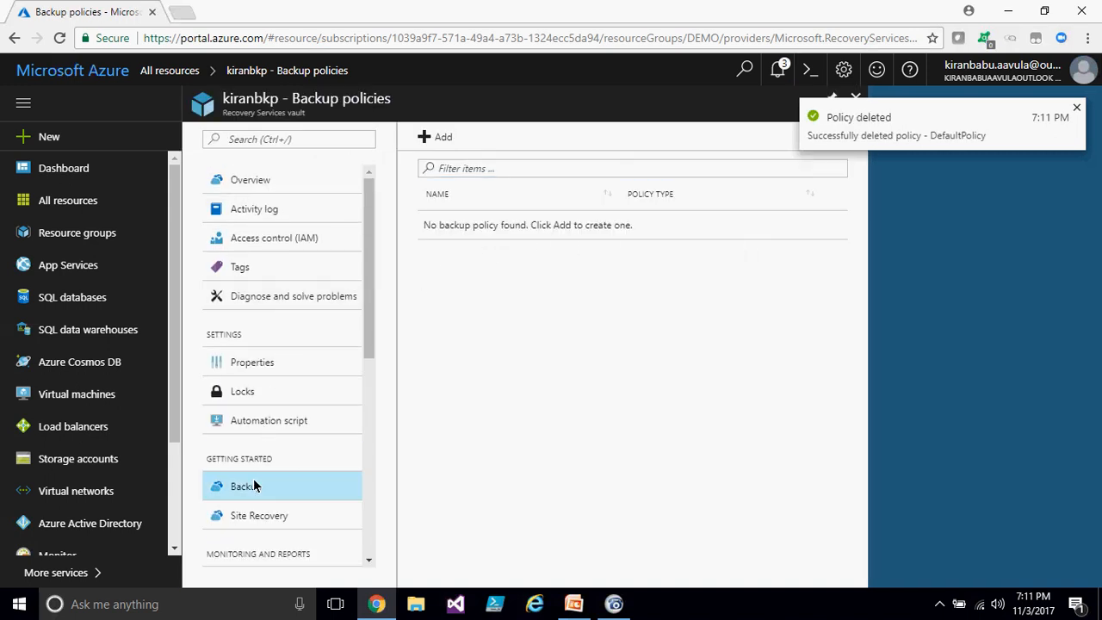
{"action": "left_click", "coordinate": [255, 486]}
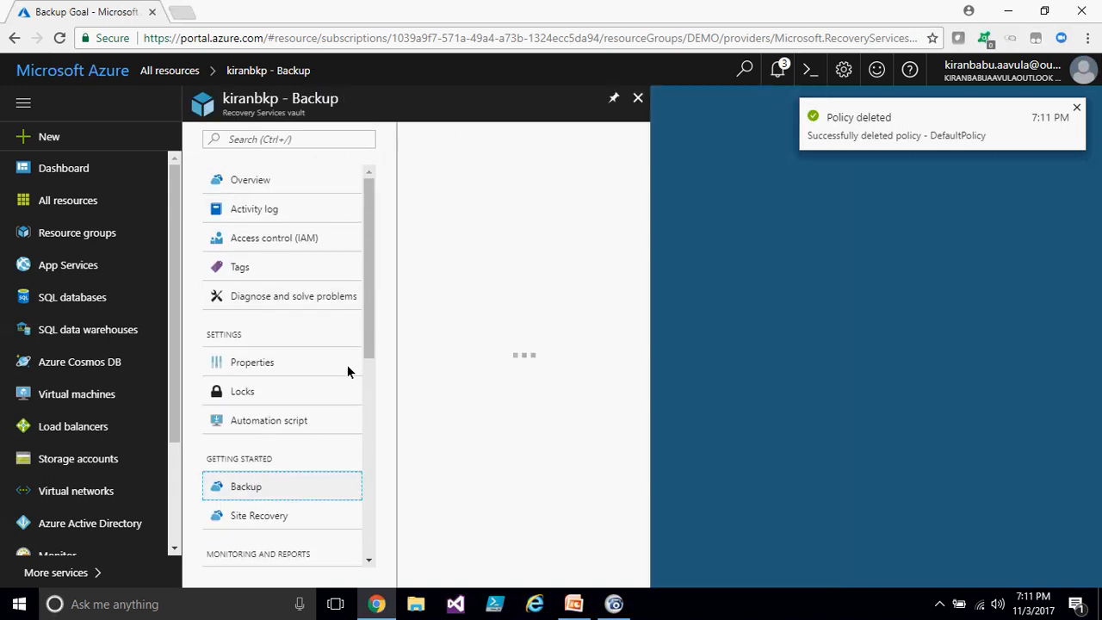
{"action": "left_click", "coordinate": [638, 99]}
{"action": "left_click", "coordinate": [277, 293]}
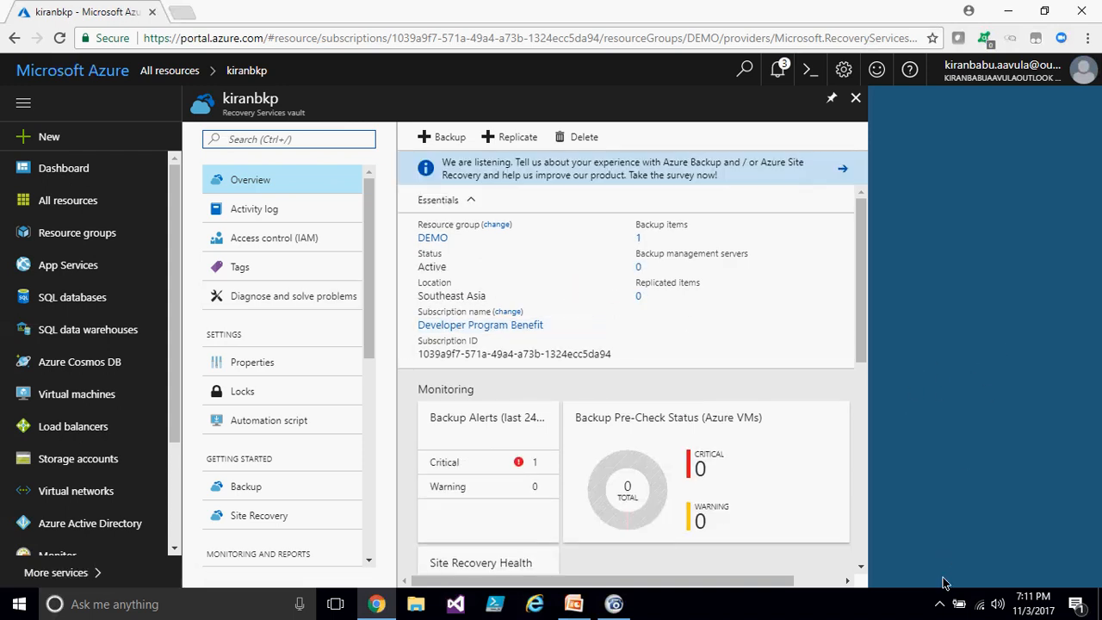
- Switch to the presentation and go back to its first slide, Introducing Windows Azure Backup
{"action": "left_click", "coordinate": [573, 603]}
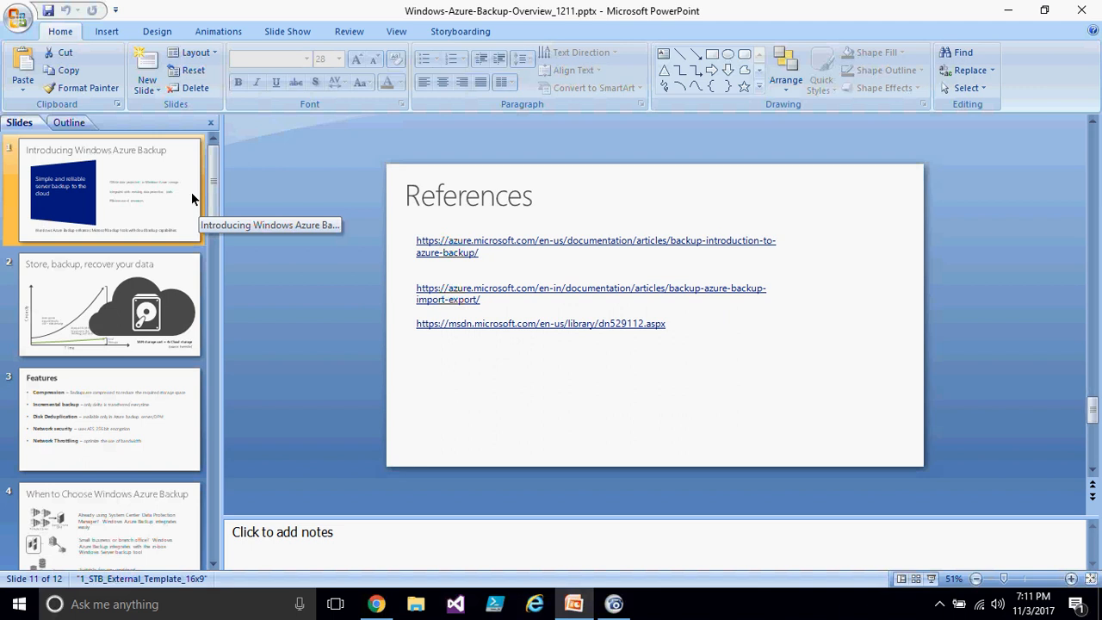
{"action": "left_click", "coordinate": [147, 186]}
{"action": "left_click", "coordinate": [160, 279]}
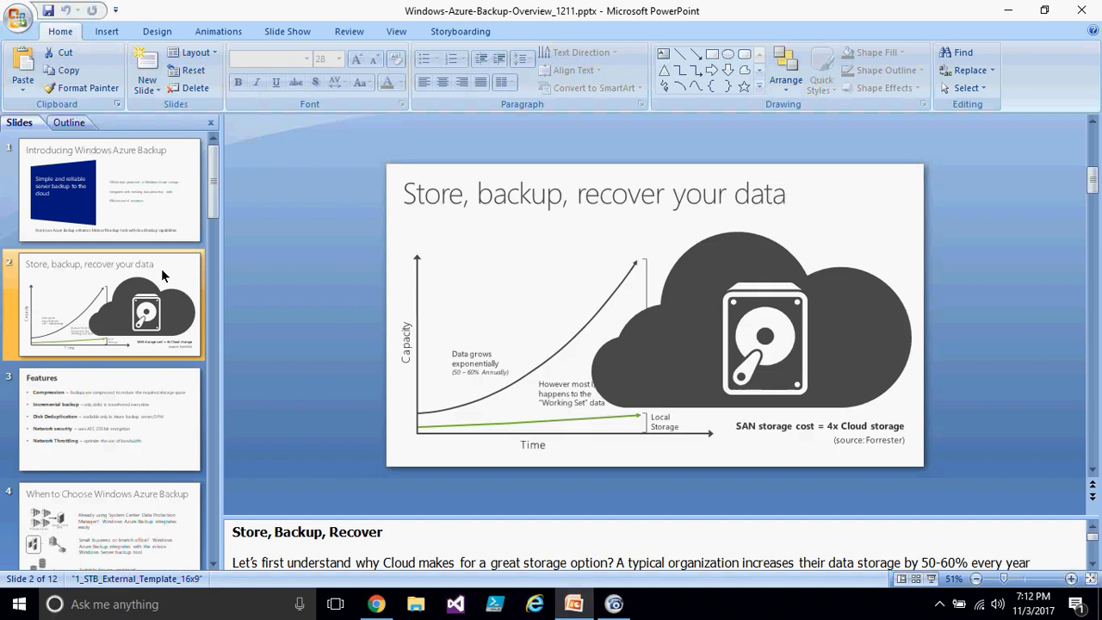
{"action": "left_click", "coordinate": [160, 207]}
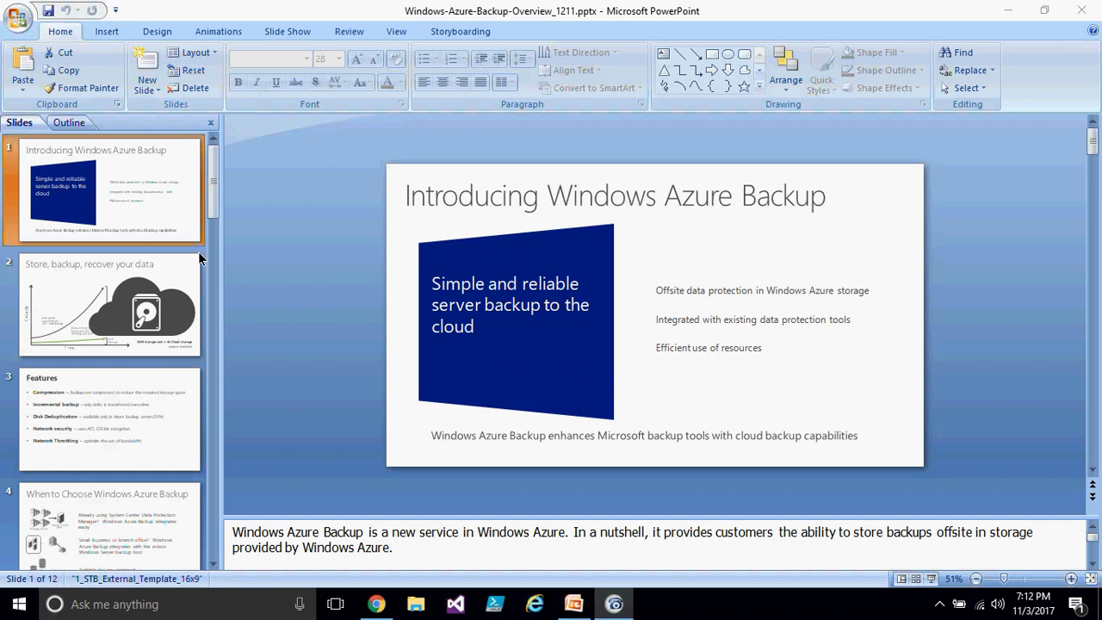
{"action": "left_click", "coordinate": [212, 196]}
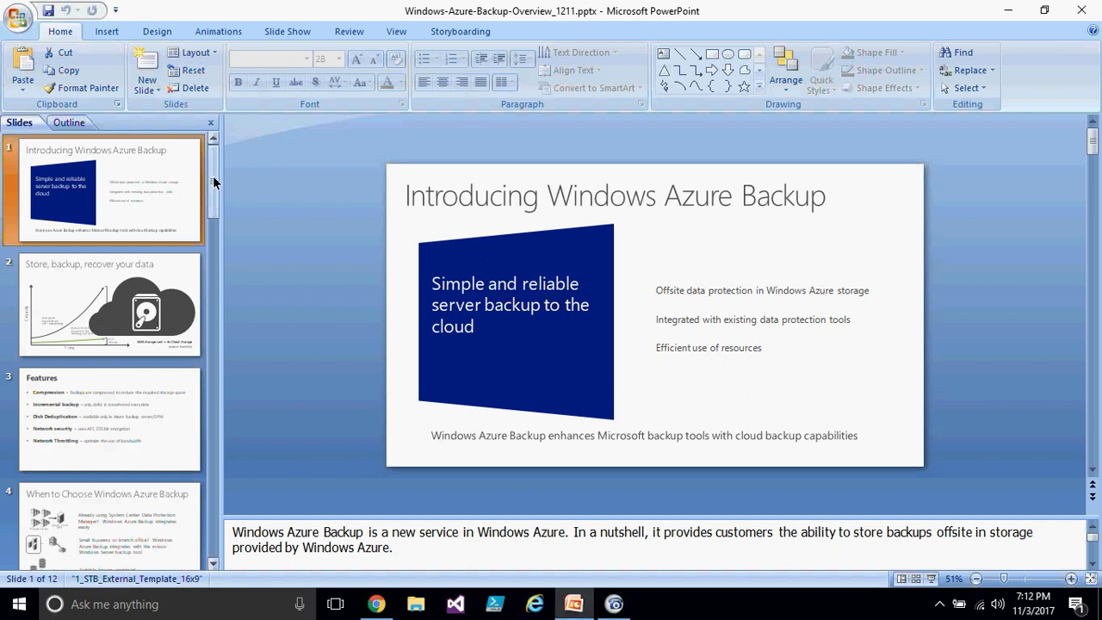